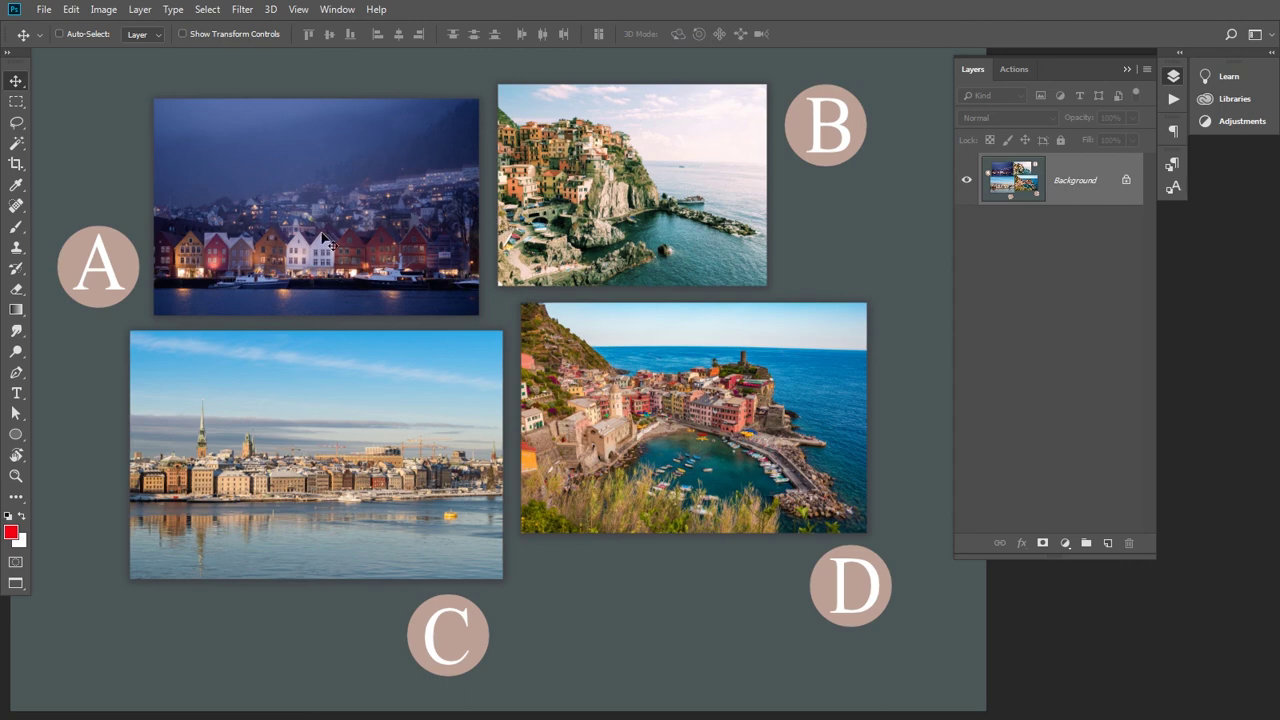
key(ctrl)
ctrl+click(751, 439)
ctrl+click(751, 439)
drag(751, 439, 588, 427)
scroll(588, 427, up, 3)
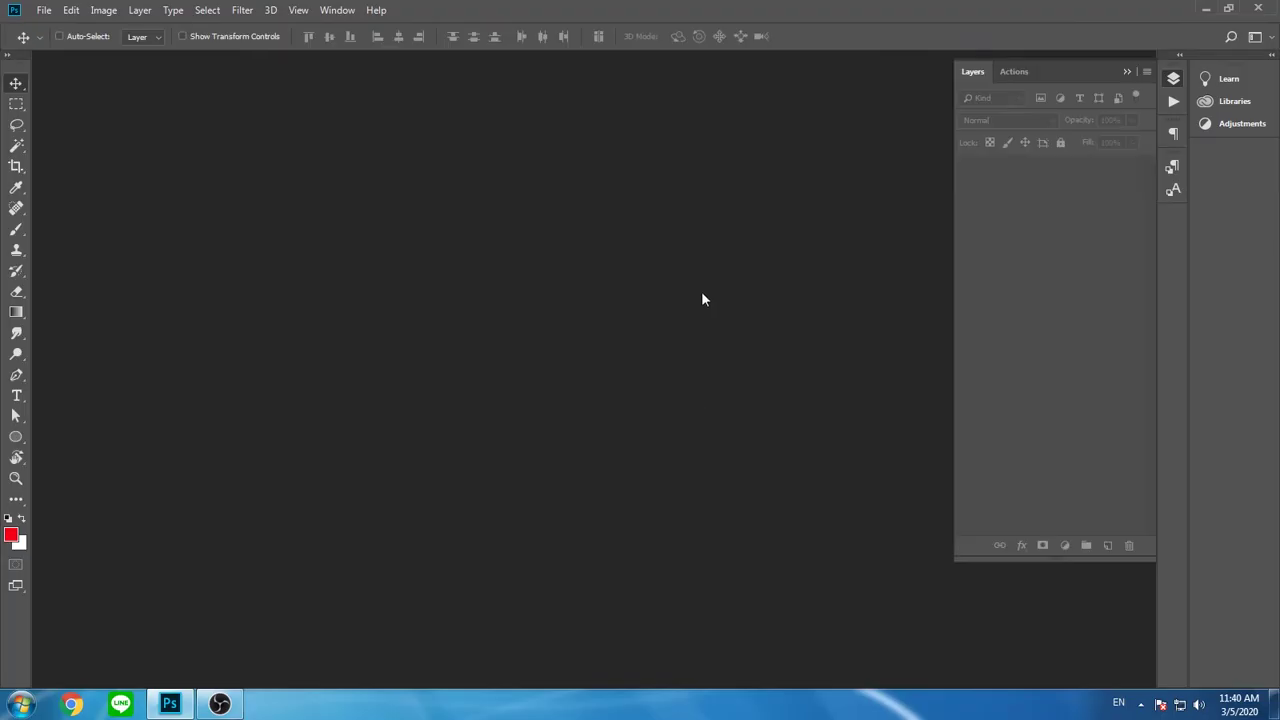
- Open the photo "Beautiful Vernazza and the Sea, Cinque Terre, Italy.jpg" and display it enlarged in full screen mode with the menu bar
key(ctrl+o)
double_click(279, 133)
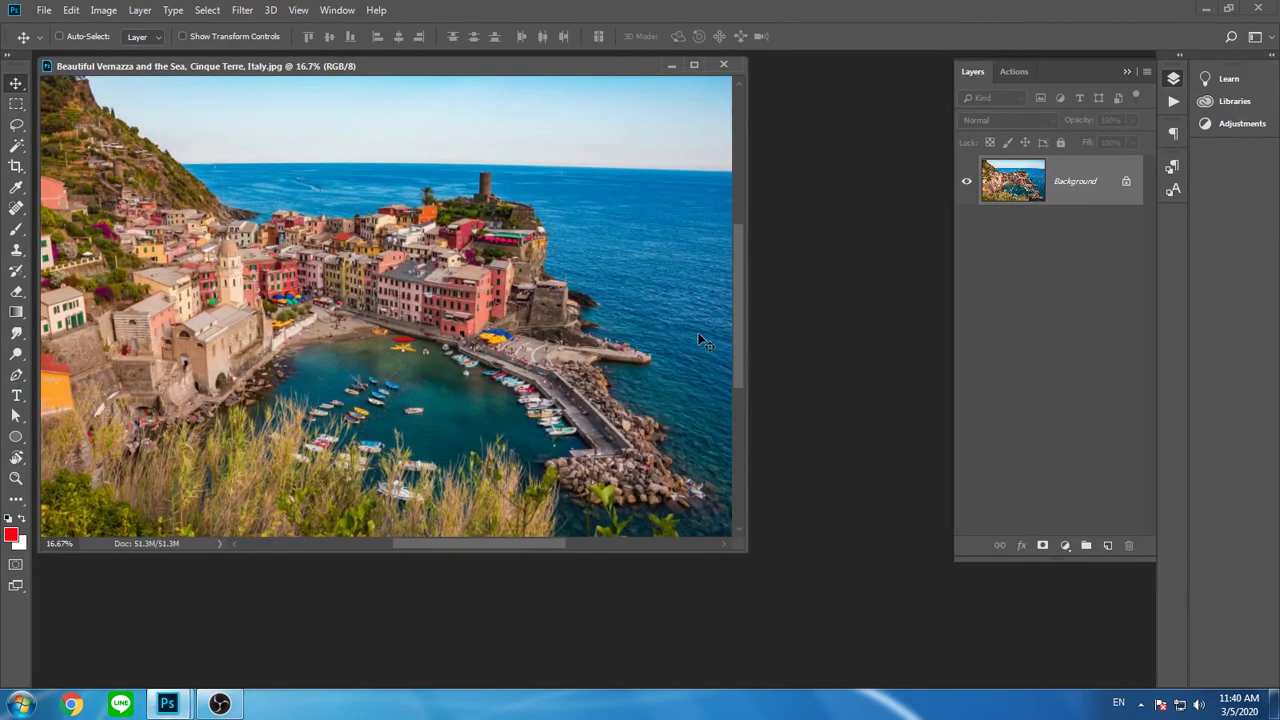
key(f)
ctrl+click(725, 347)
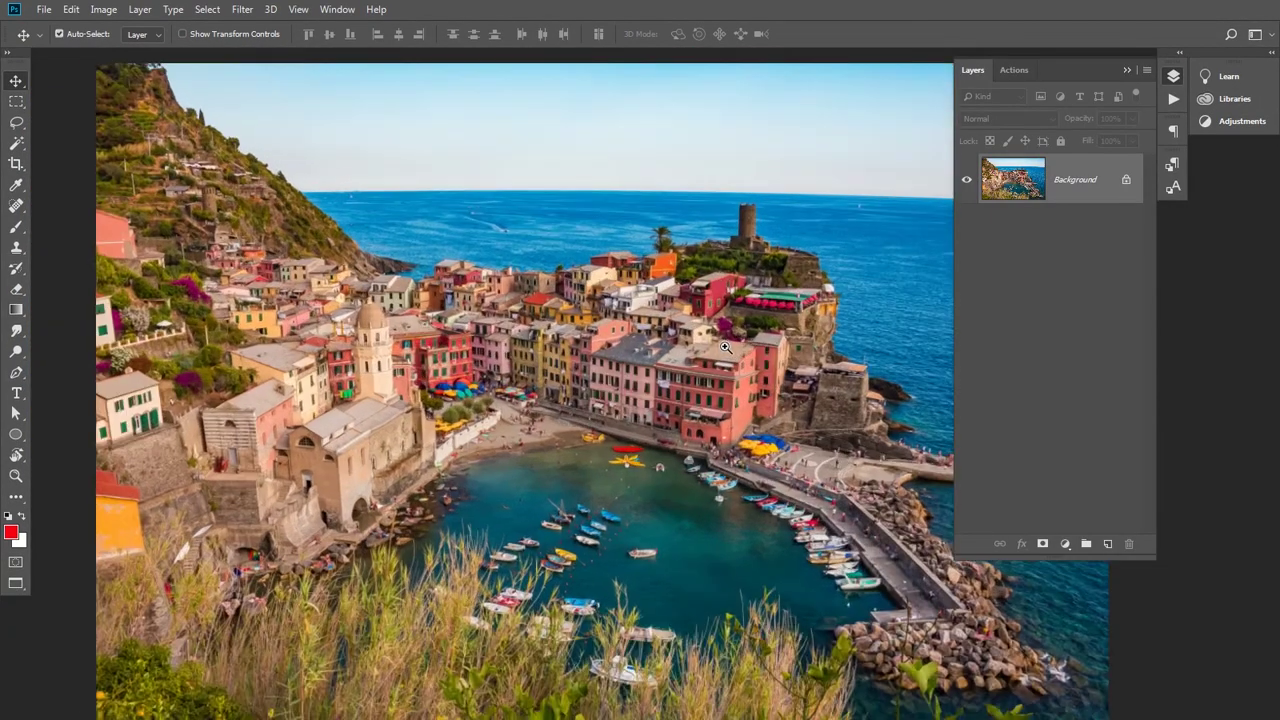
drag(746, 355, 721, 297)
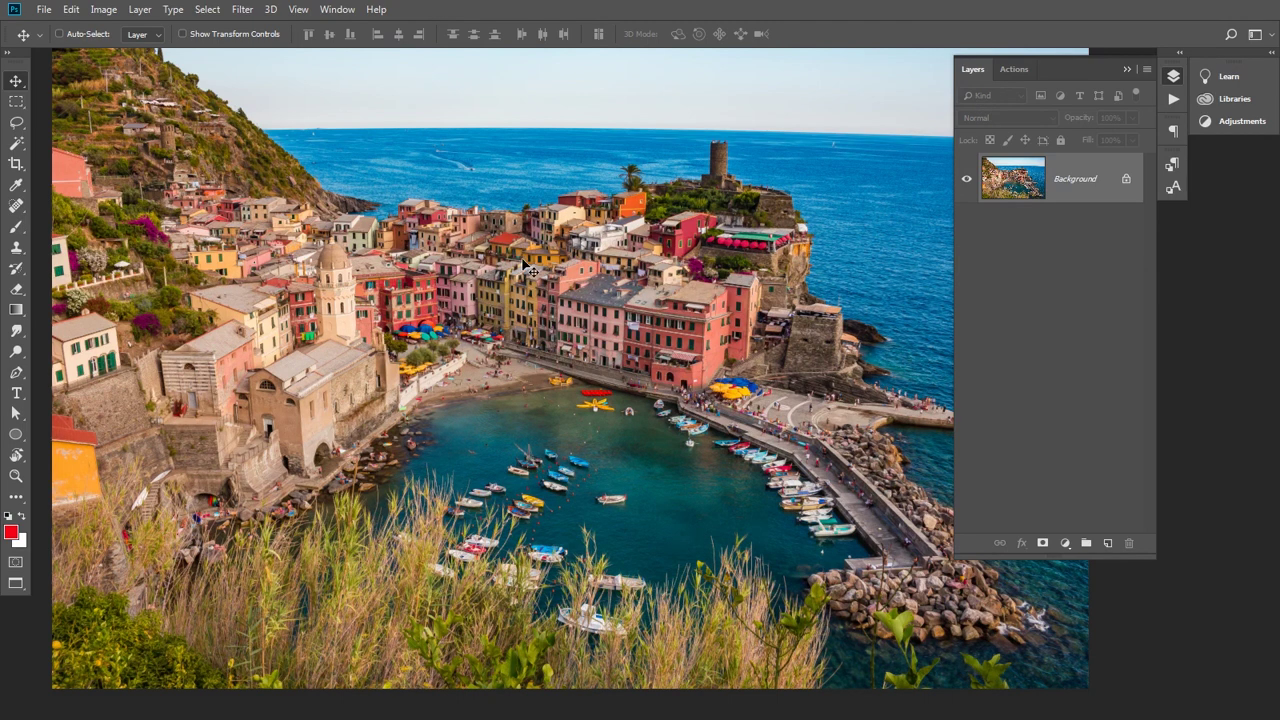
- Use the Eyedropper Tool to sample foreground colors from the blue sea and a red building, ending on the dark green harbor water
click(17, 188)
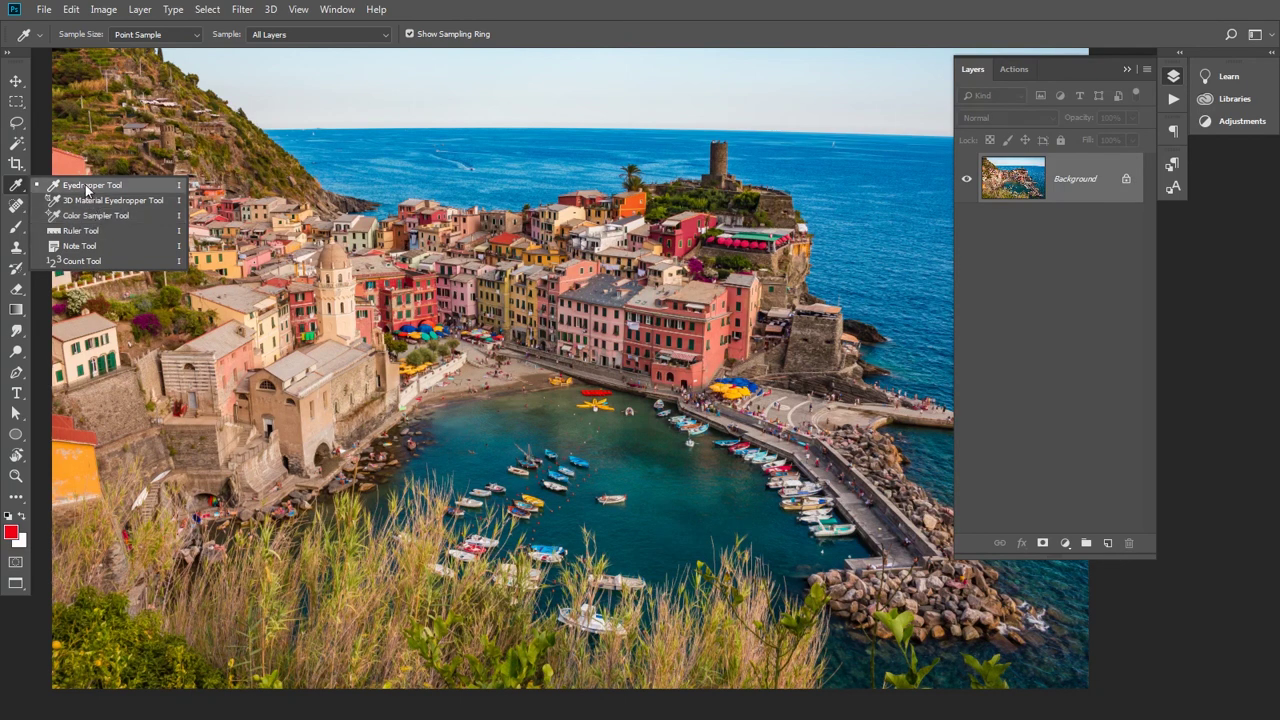
click(87, 190)
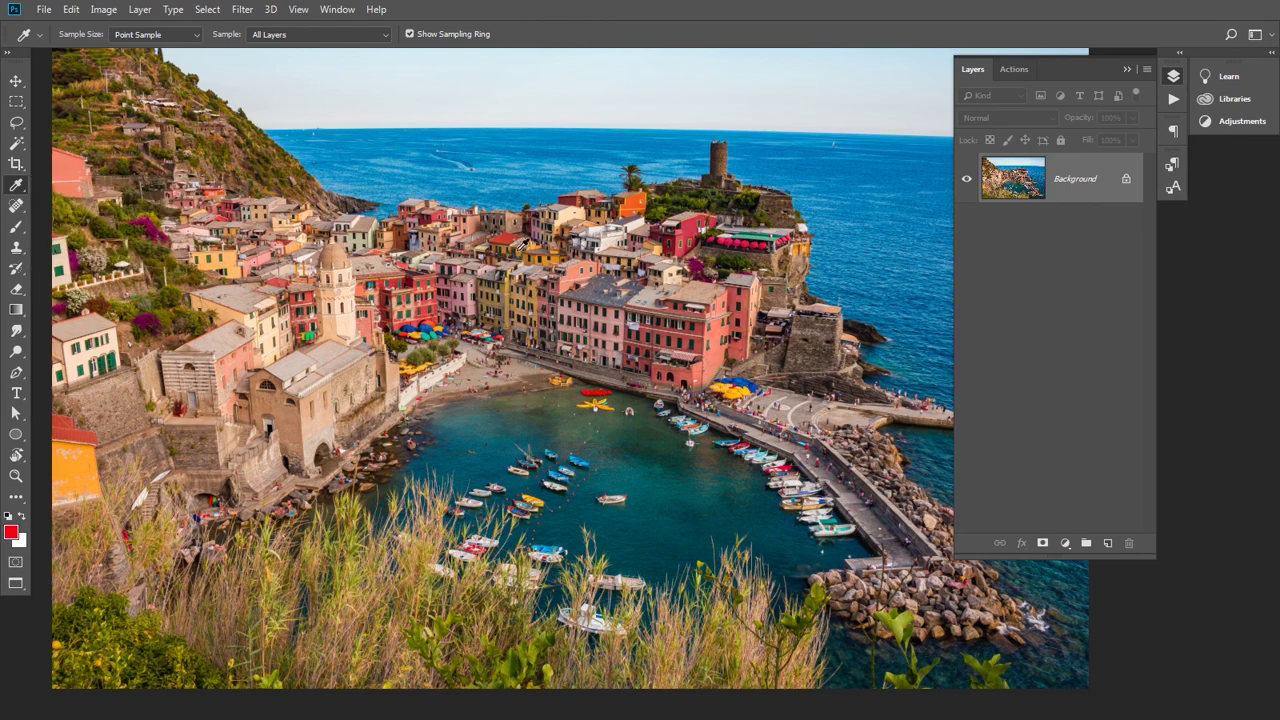
drag(457, 261, 470, 246)
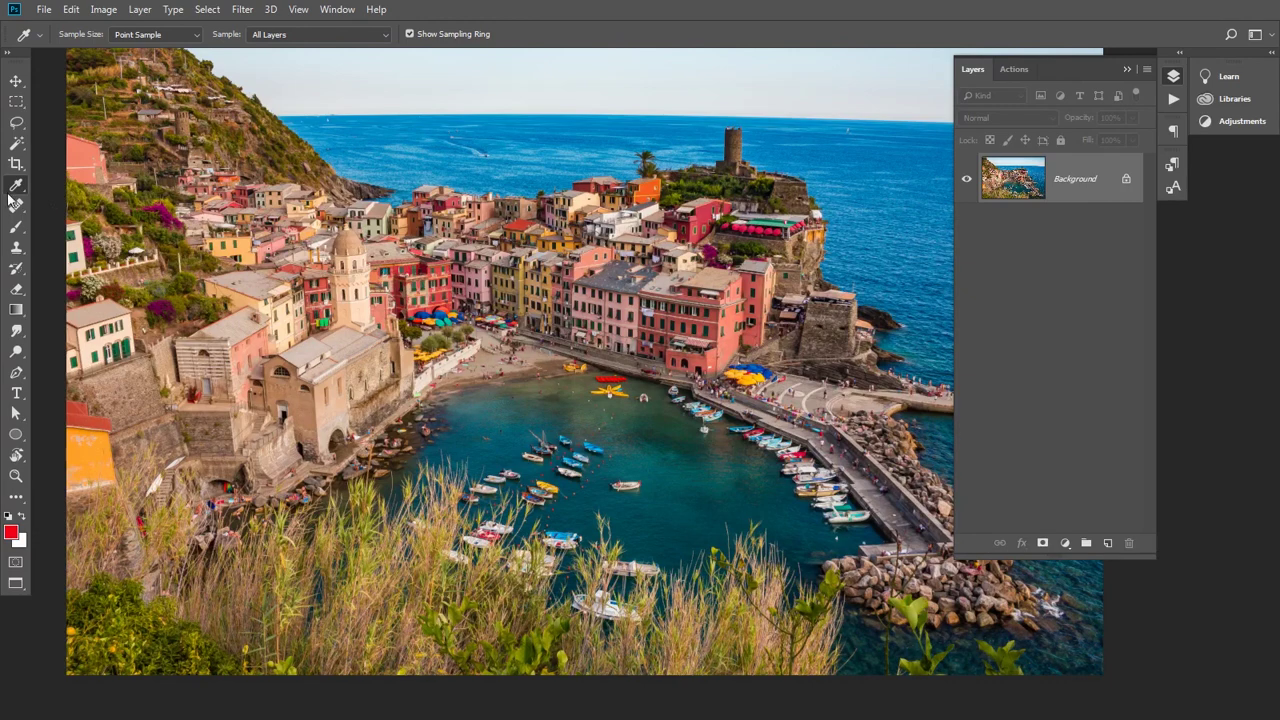
click(434, 140)
click(520, 148)
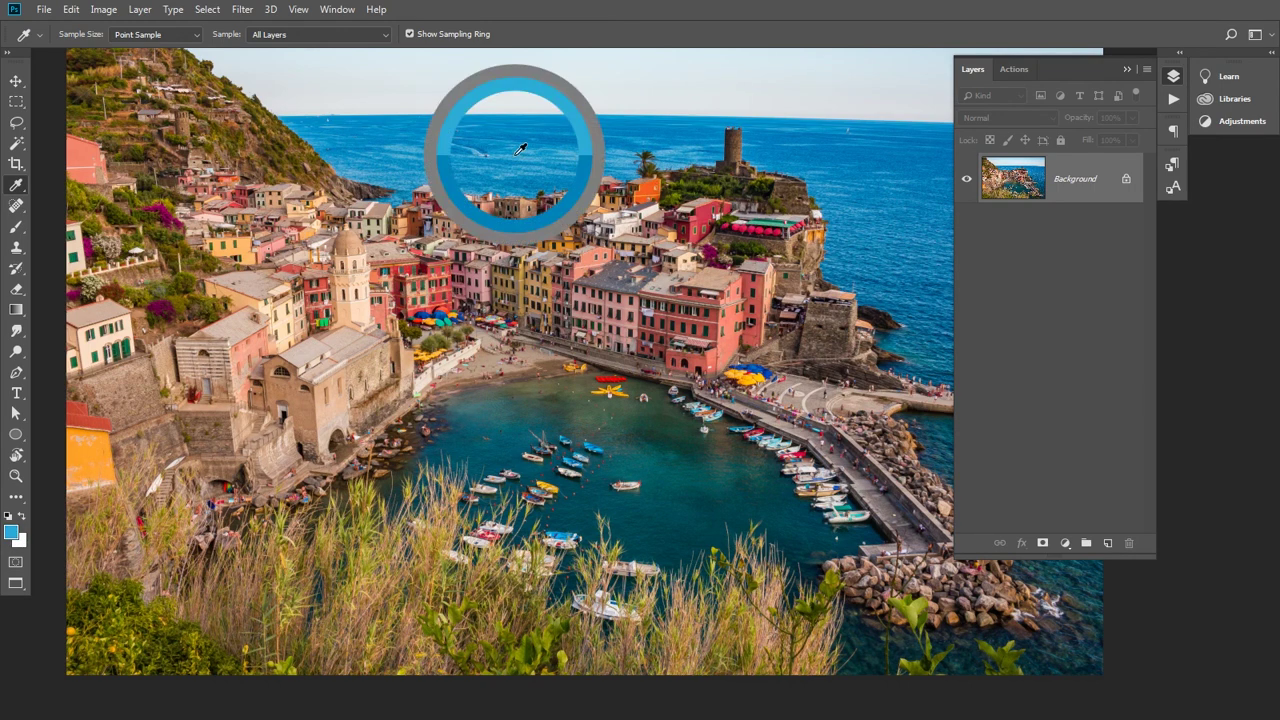
drag(520, 148, 444, 289)
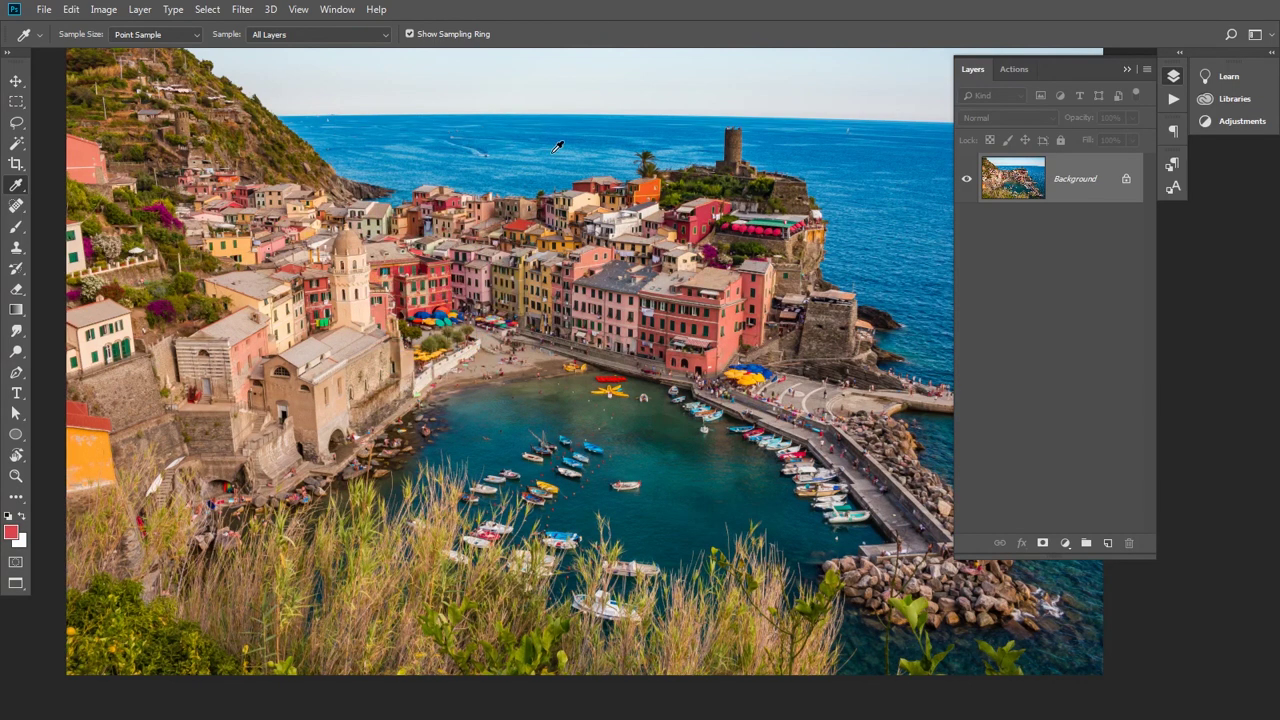
drag(679, 462, 655, 185)
drag(397, 133, 567, 400)
- Switch to the Color Sampler Tool and turn on the Pixel Grid display
right_click(16, 187)
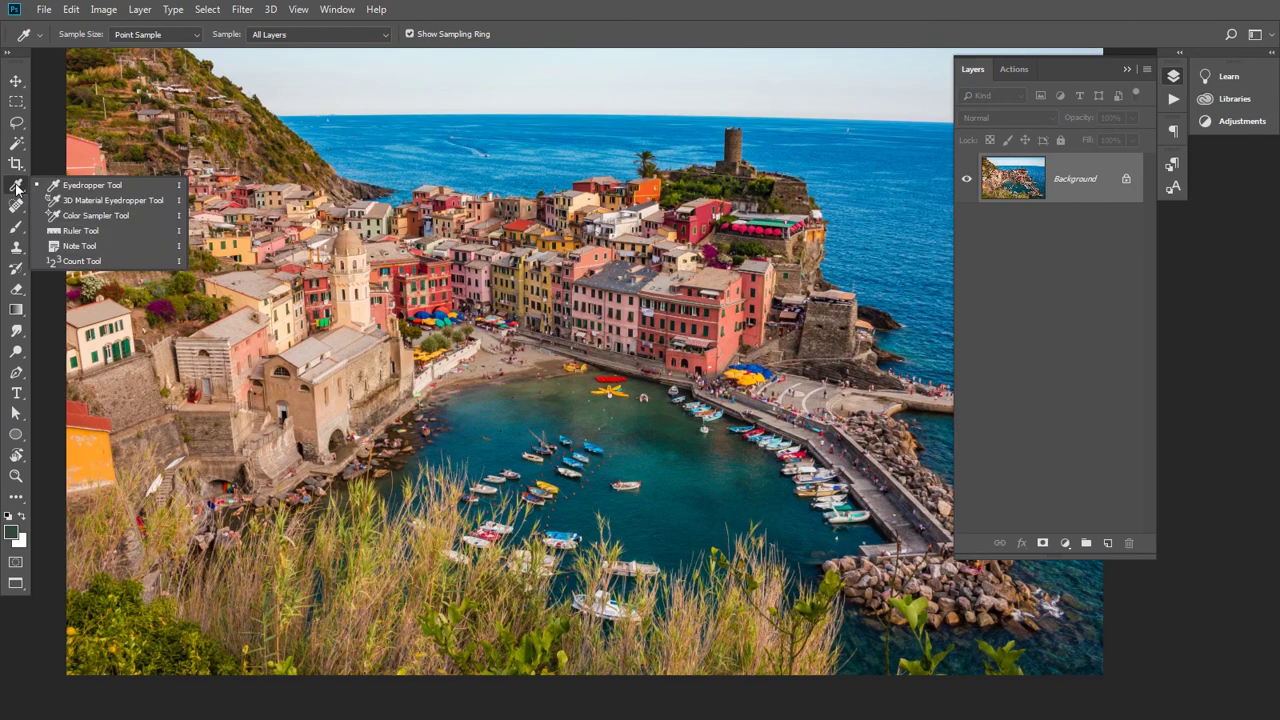
click(95, 215)
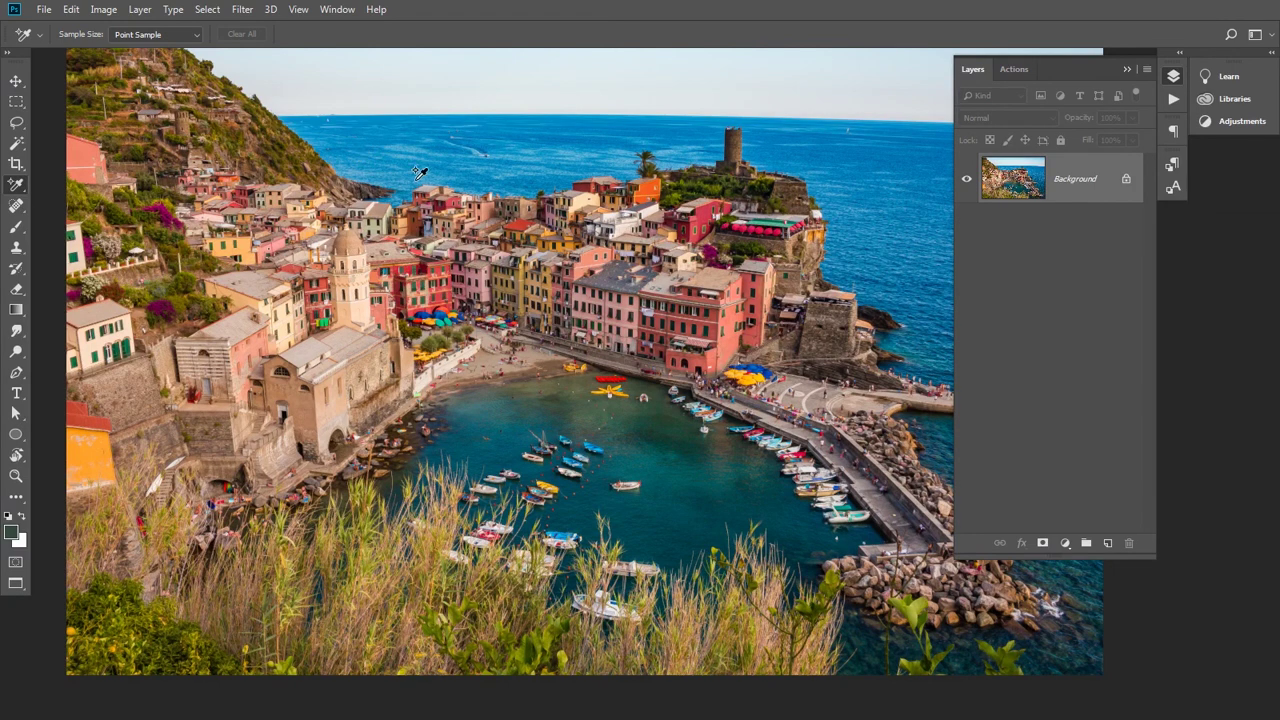
drag(404, 212, 408, 234)
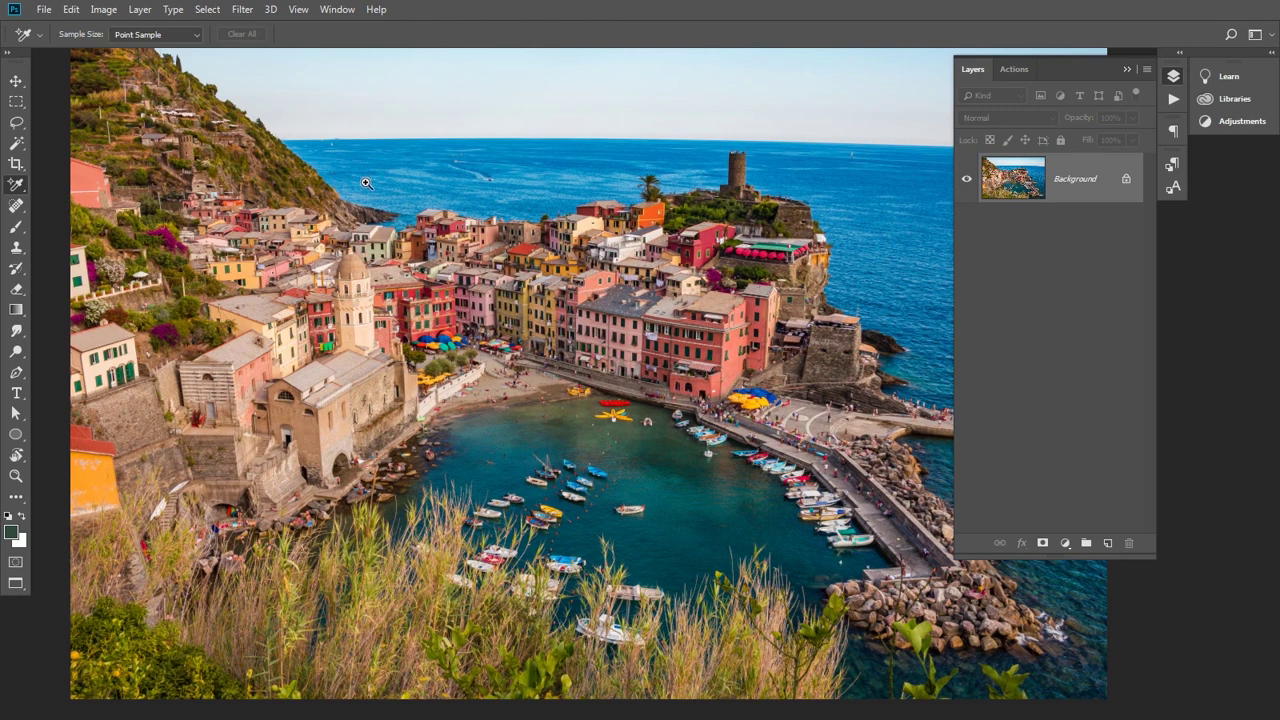
click(297, 10)
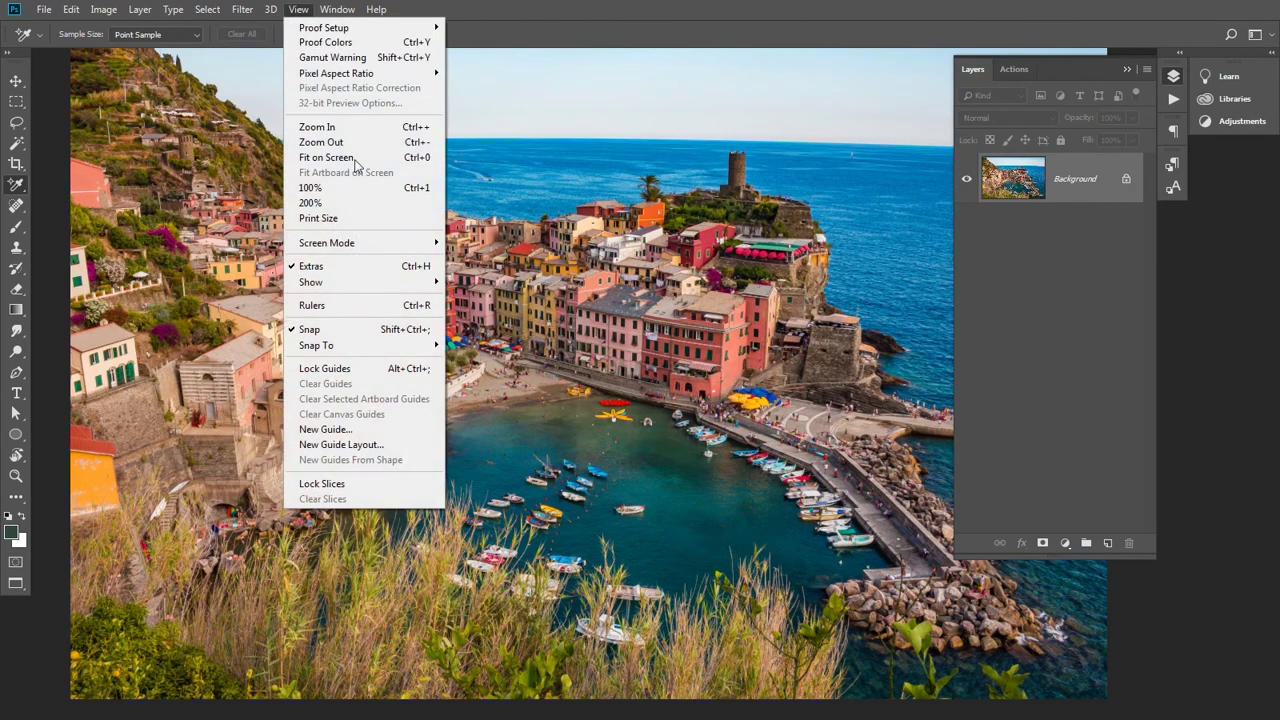
mouse_move(365, 285)
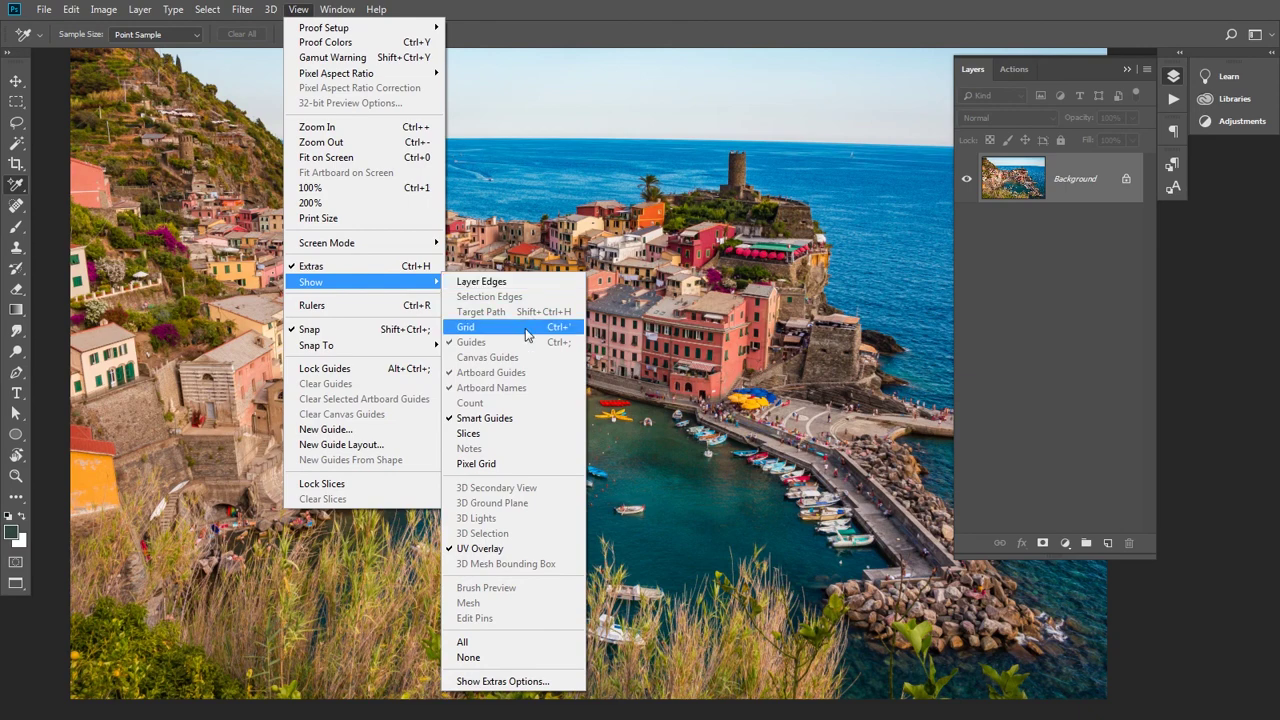
click(515, 463)
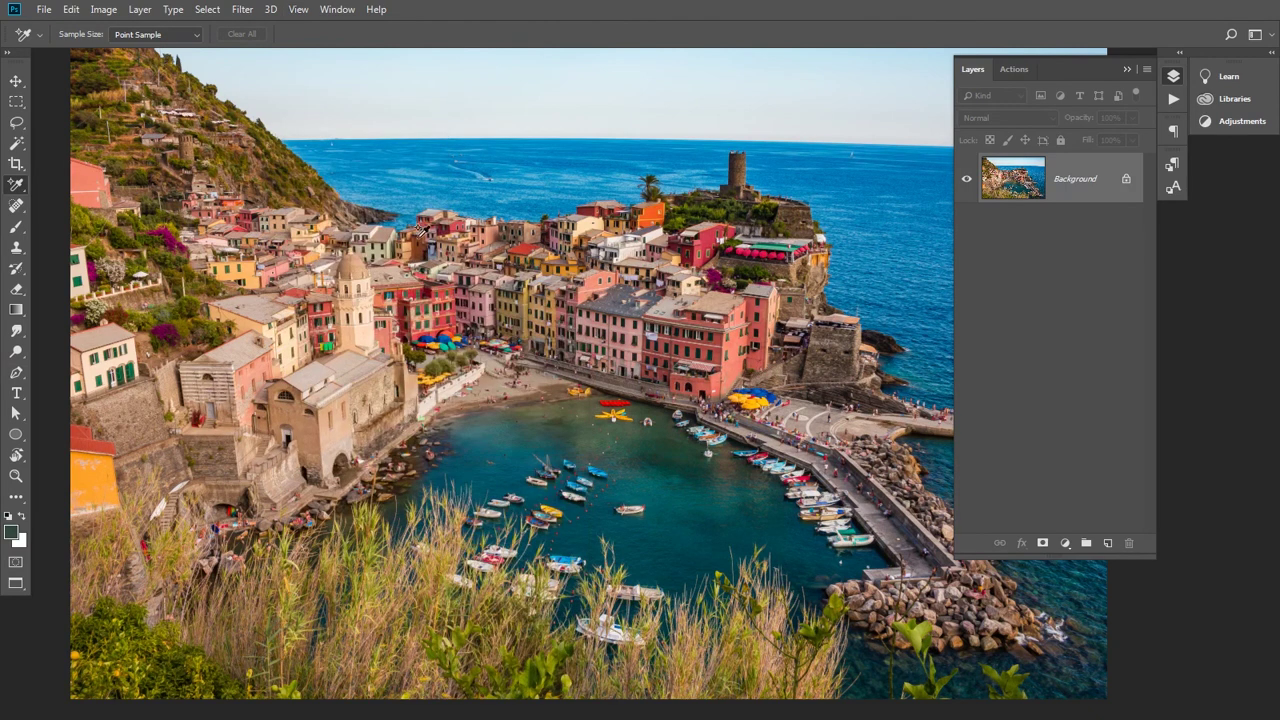
- Place the first color sampler on a bright blue pixel of the open sea near the rocky headland
drag(389, 172, 548, 136)
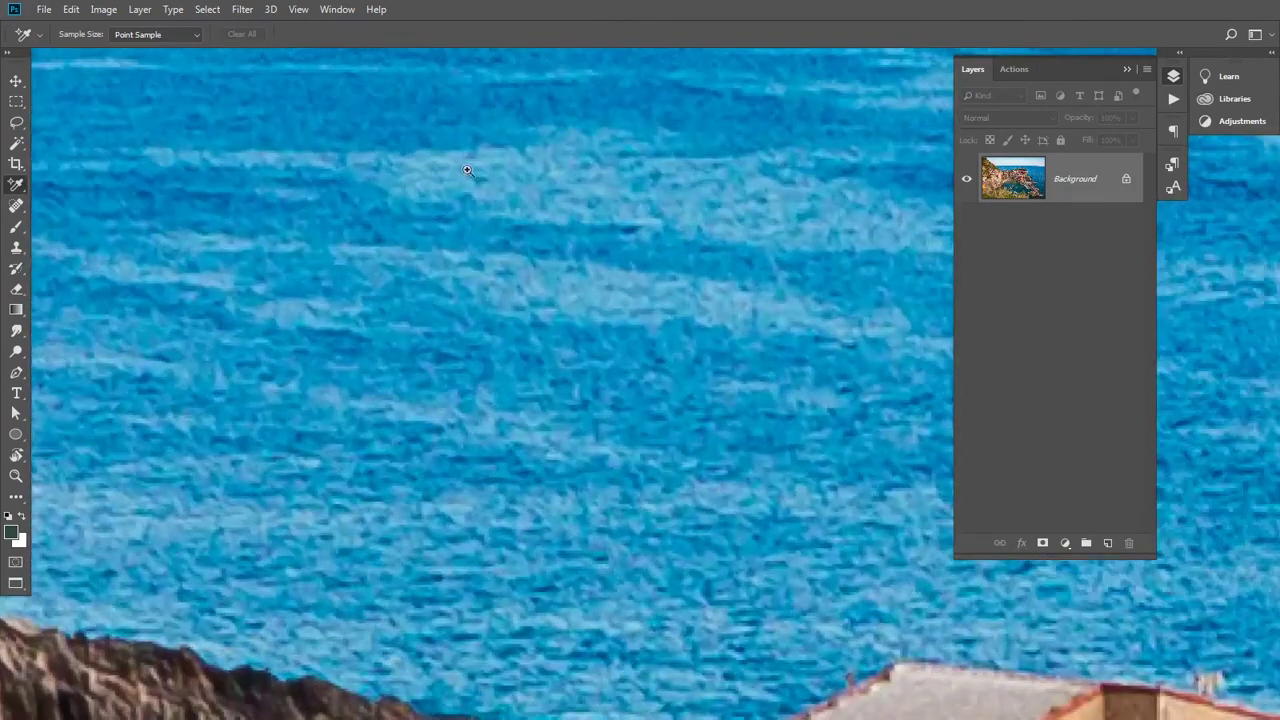
scroll(466, 170, up, 4)
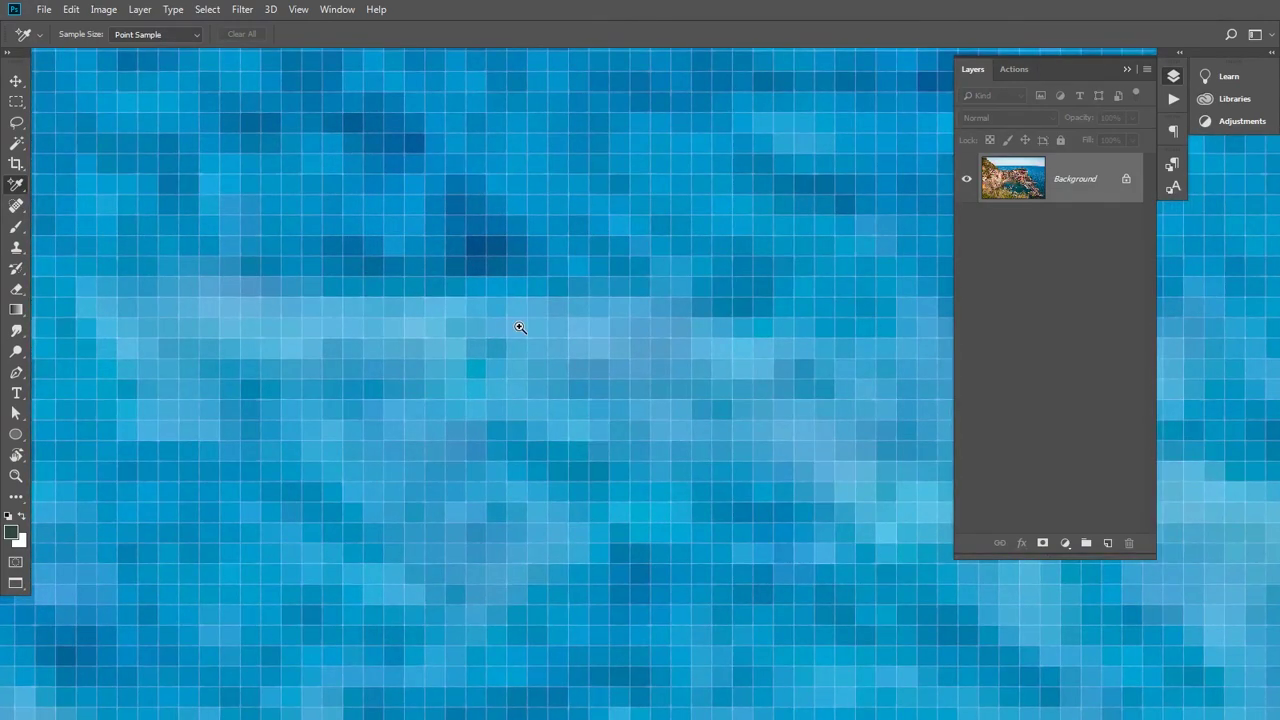
scroll(519, 327, up, 4)
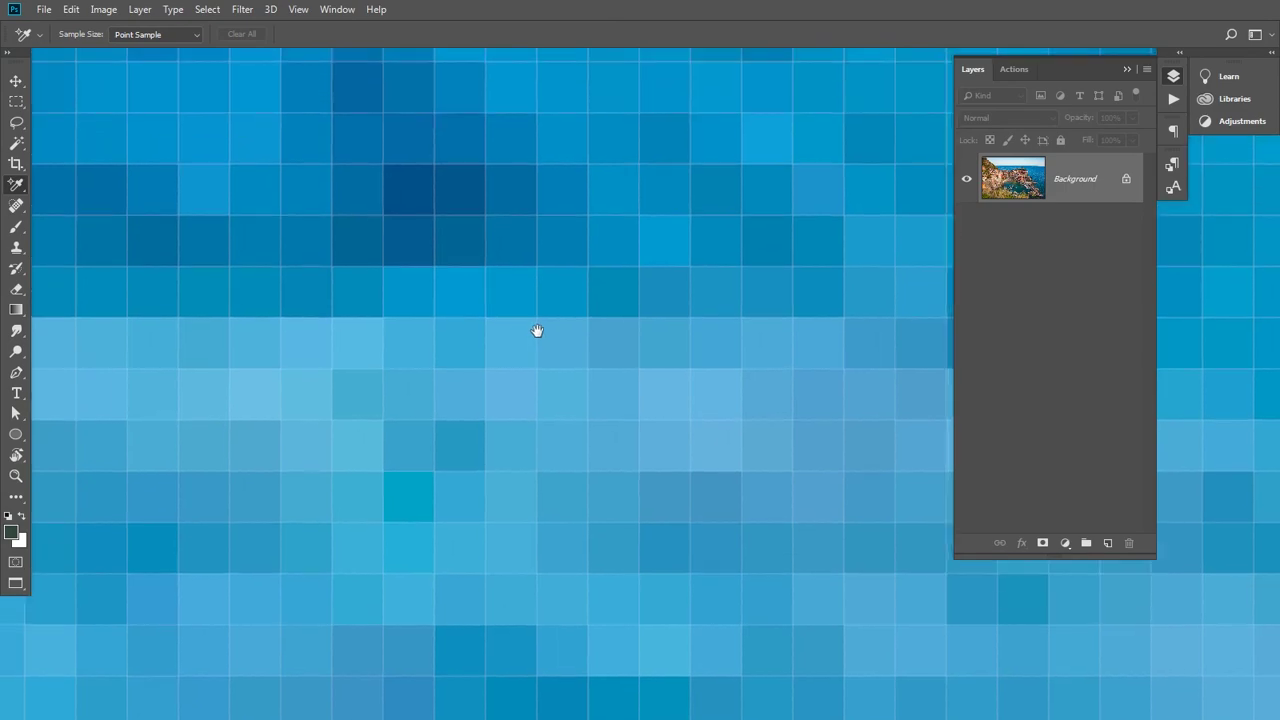
alt+click(540, 326)
drag(560, 298, 509, 300)
ctrl+click(465, 294)
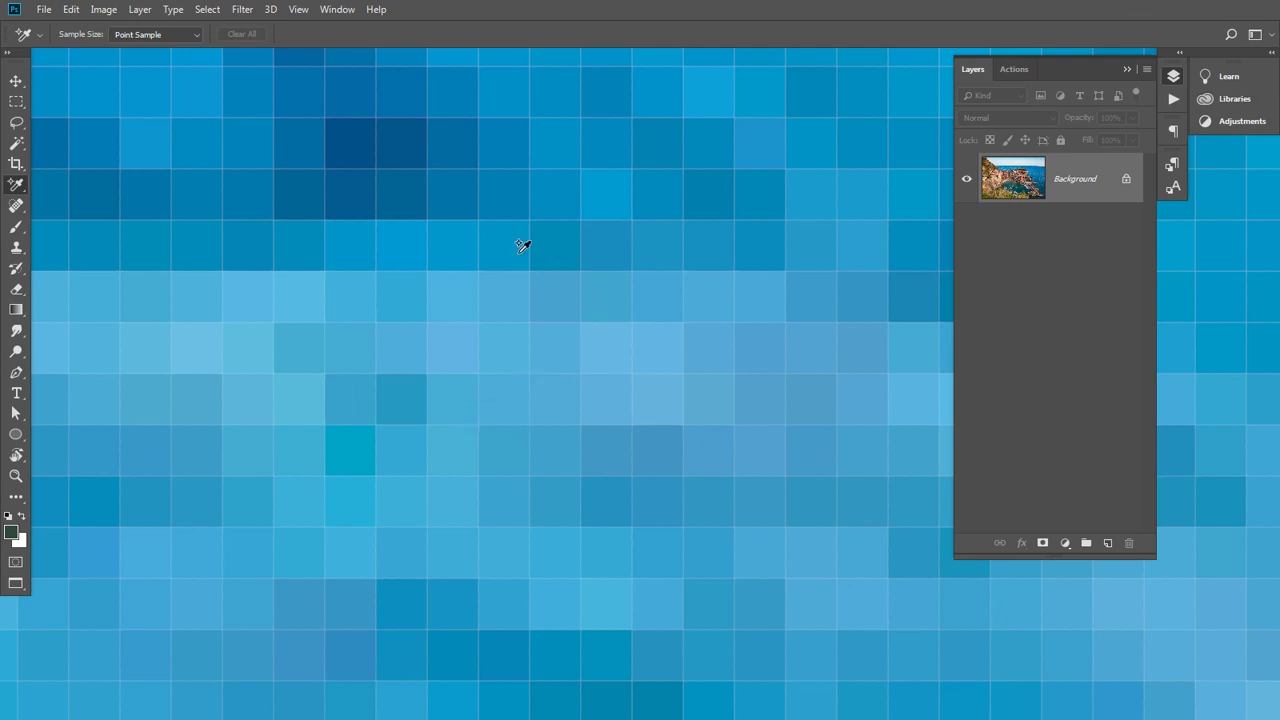
click(457, 238)
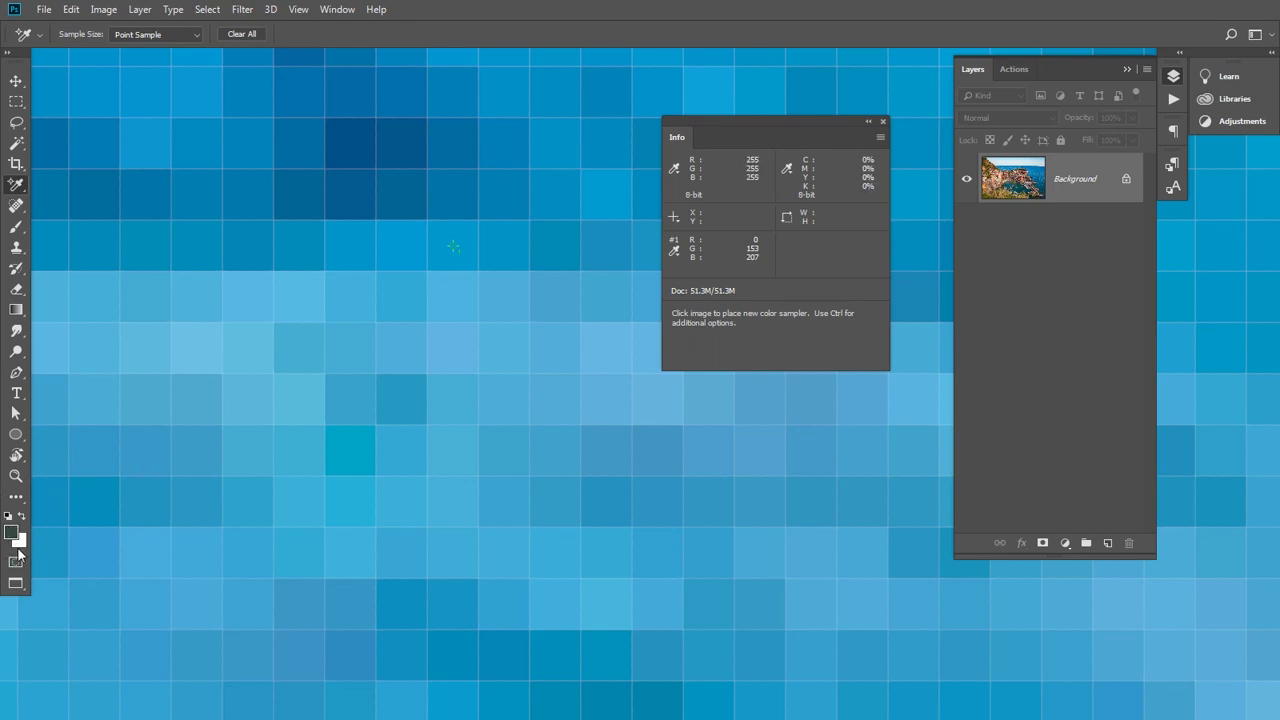
- Place a second color sampler on a pink pixel of the purple hillside flowers, and move the Info panel beside the Layers panel
key(space)
key(space)
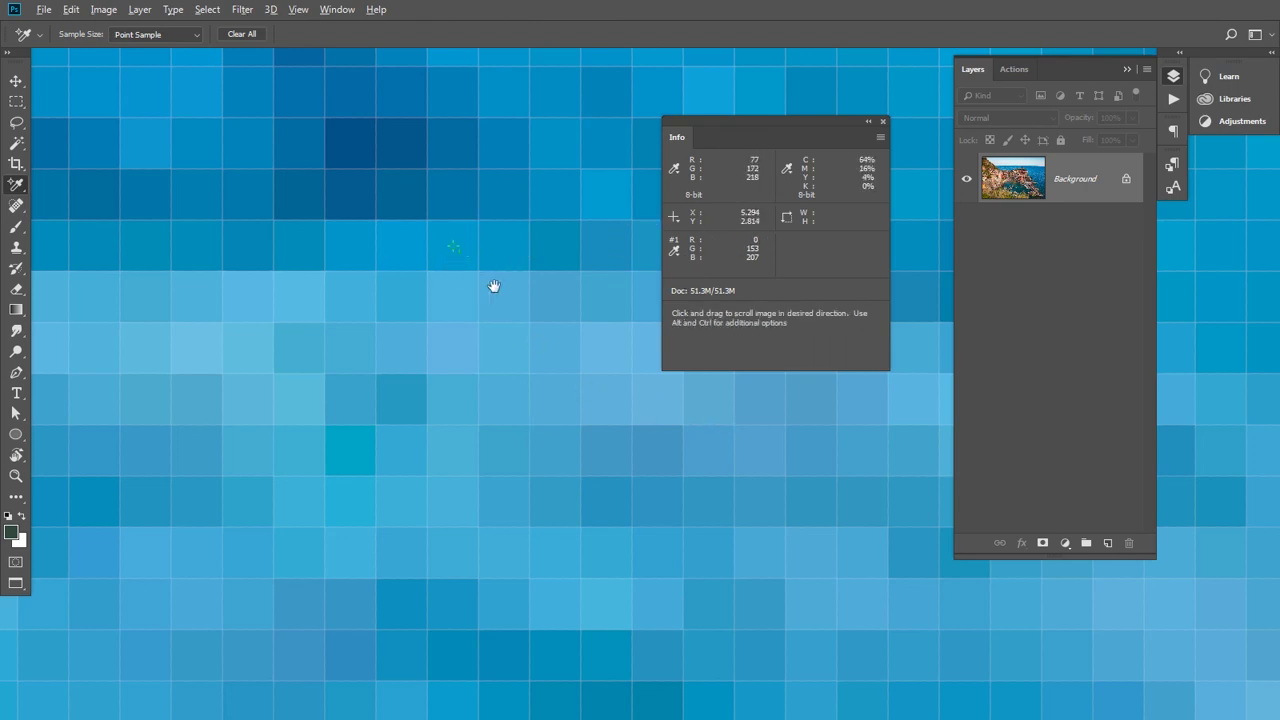
alt+click(553, 294)
alt+click(556, 292)
alt+click(556, 292)
alt+click(556, 292)
alt+click(556, 292)
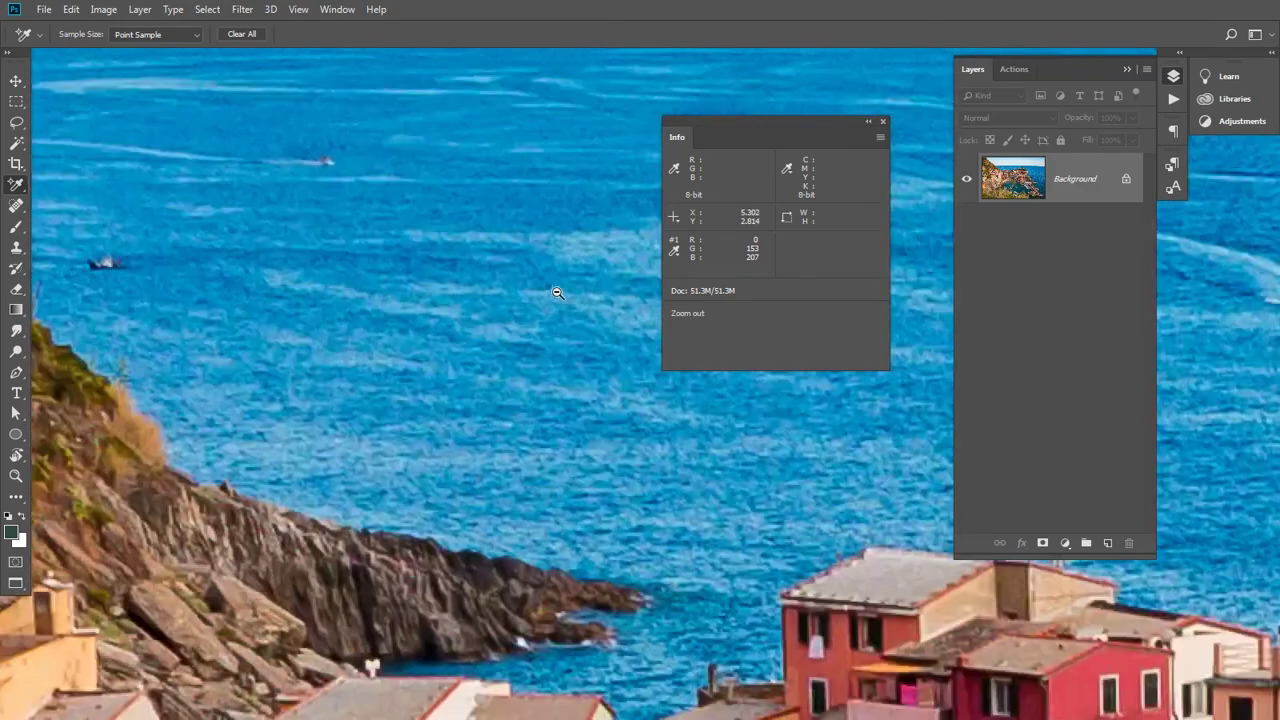
alt+click(556, 292)
alt+click(495, 362)
drag(420, 476, 480, 315)
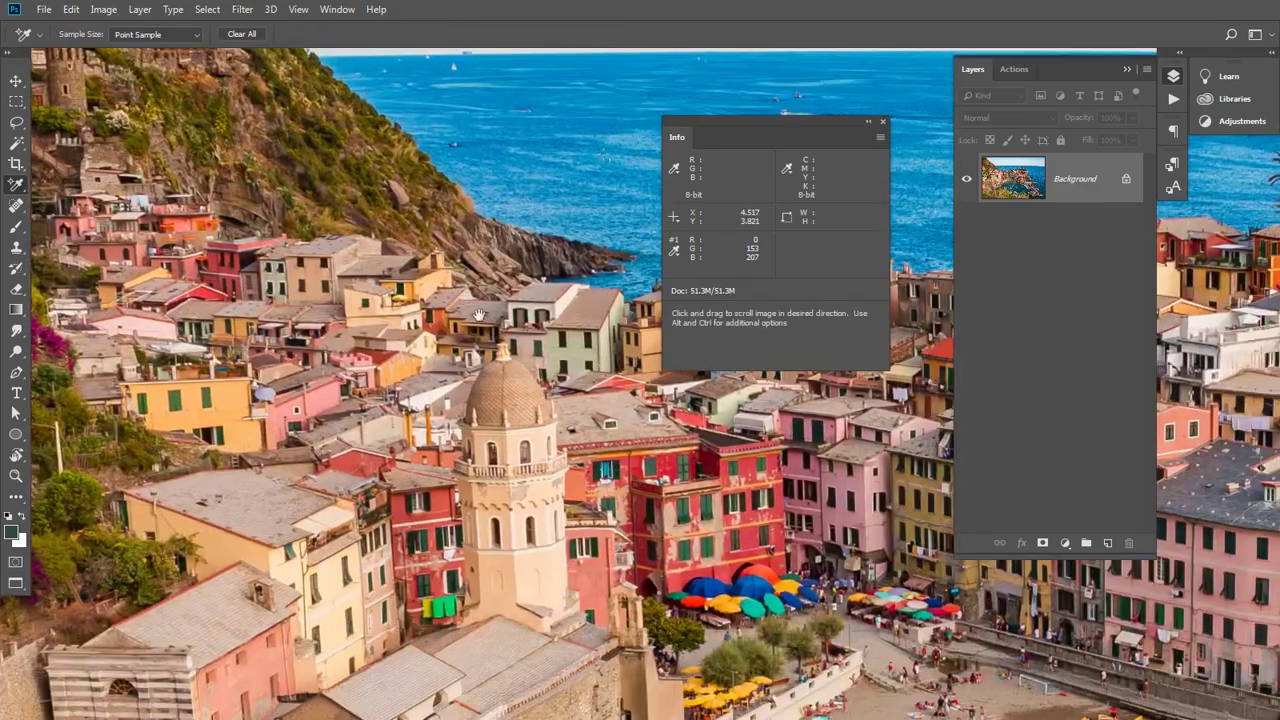
drag(381, 440, 545, 424)
drag(303, 385, 448, 370)
drag(325, 296, 379, 306)
key(ctrl+space)
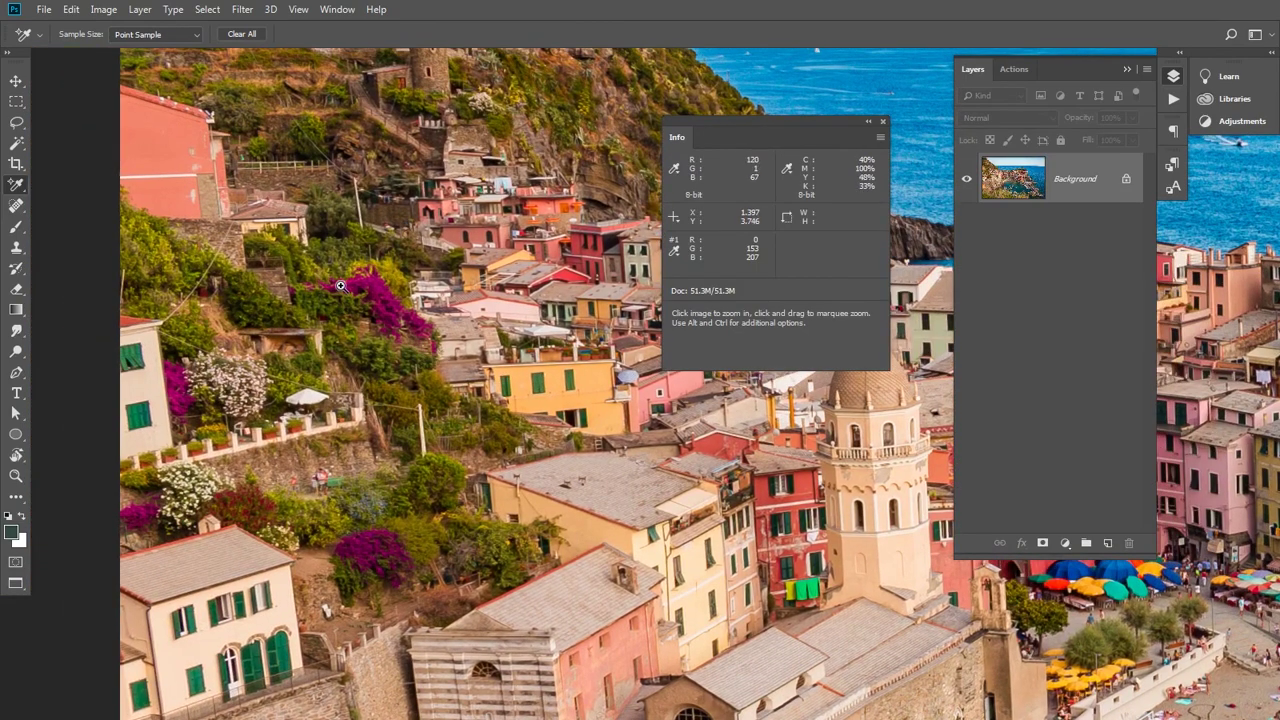
drag(354, 324, 186, 577)
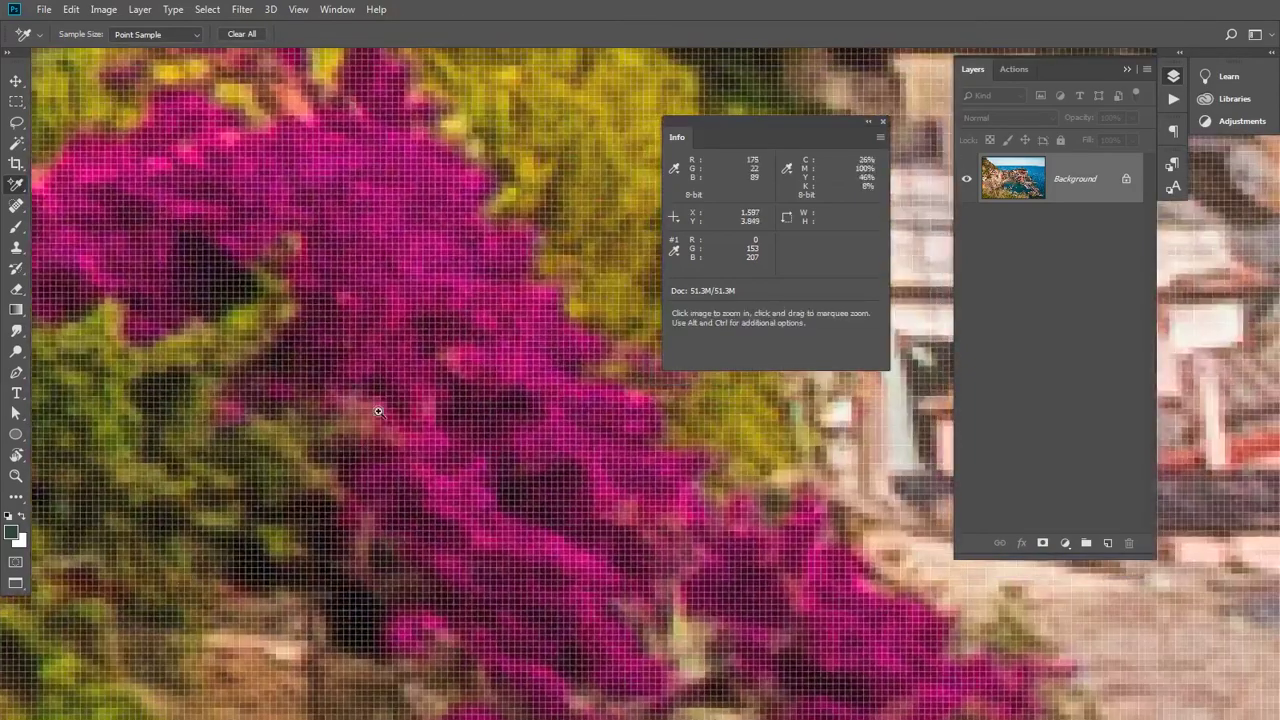
key(ctrl+space)
drag(360, 456, 535, 285)
drag(525, 351, 448, 359)
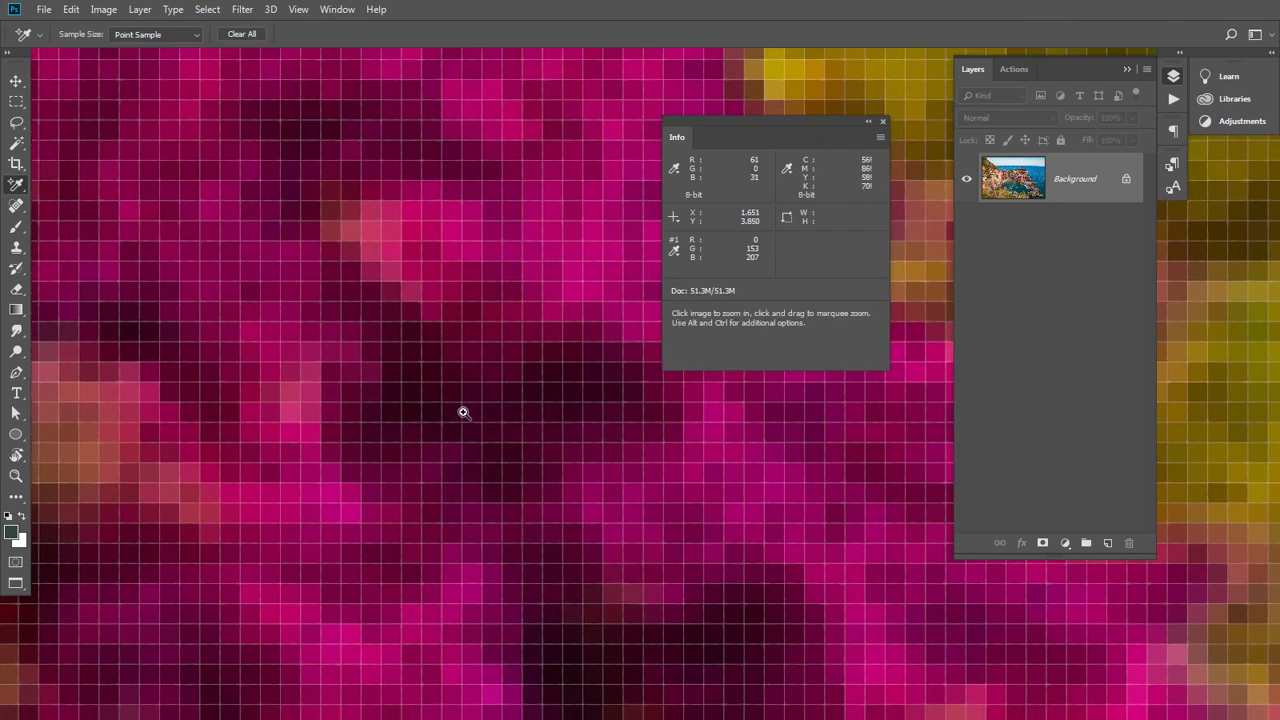
drag(463, 414, 380, 400)
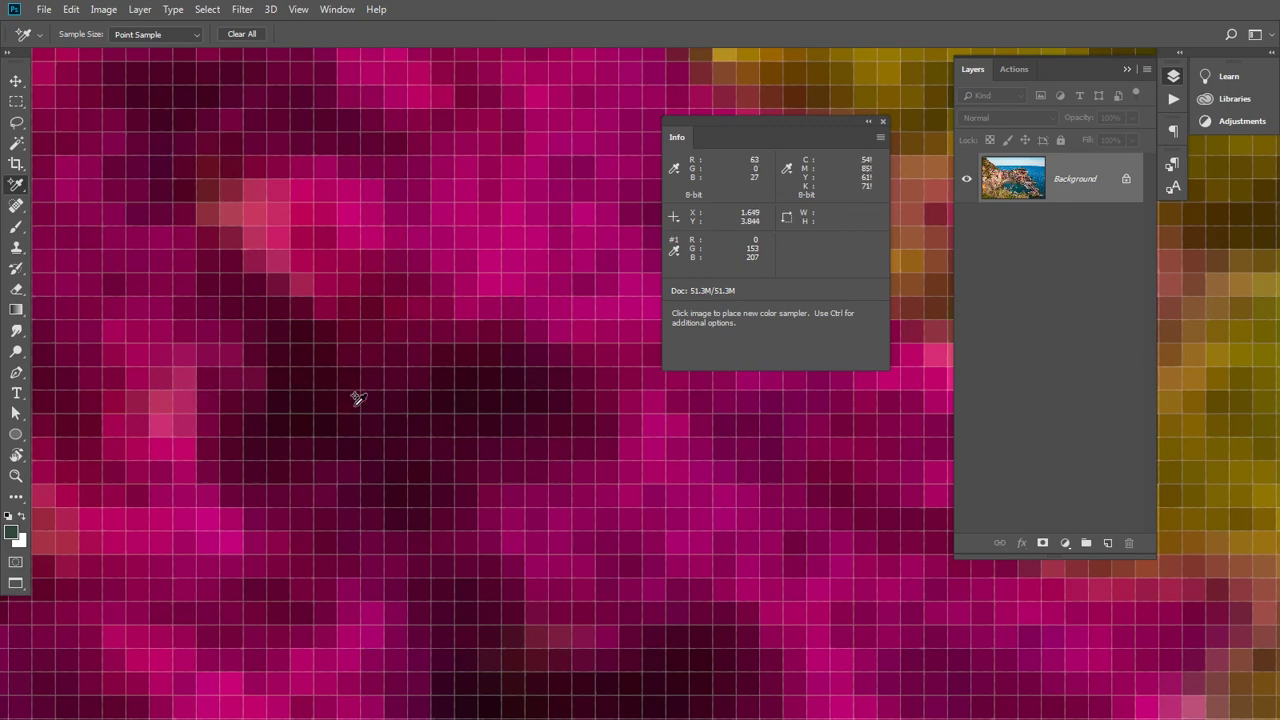
drag(800, 121, 861, 66)
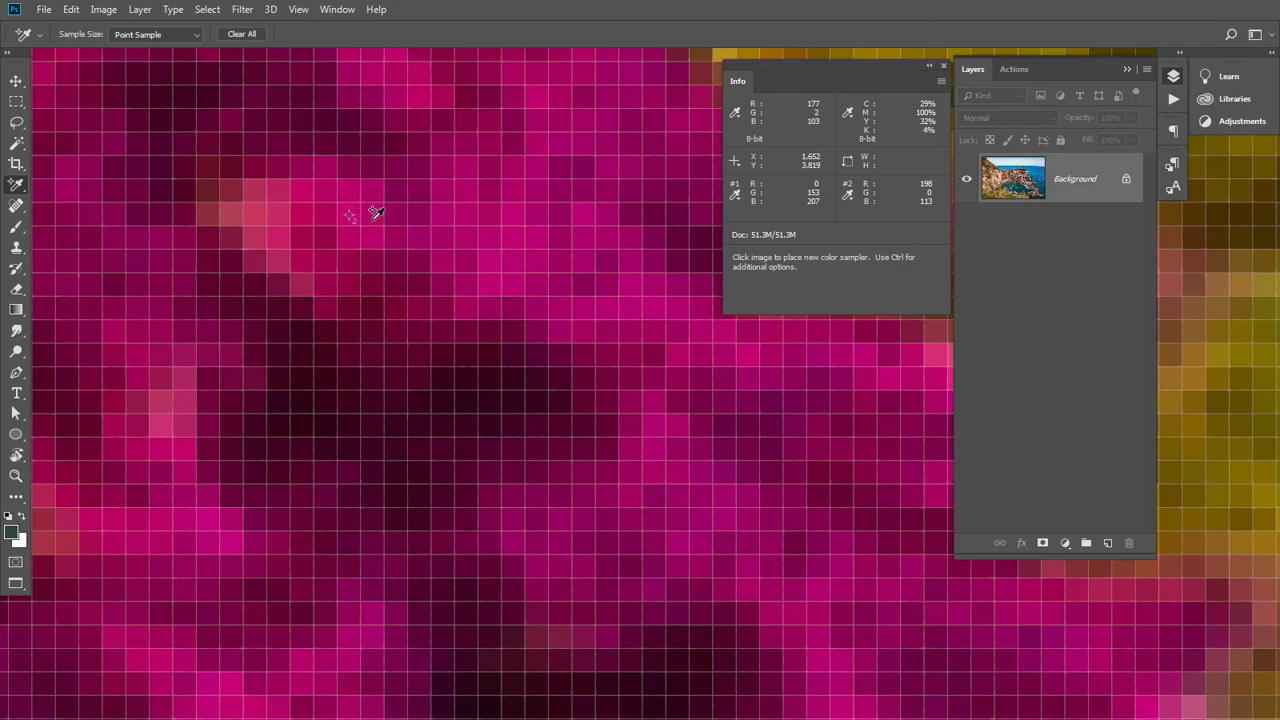
- Place a third color sampler on a light tan pixel of the church tower's dome
ctrl+alt+click(684, 425)
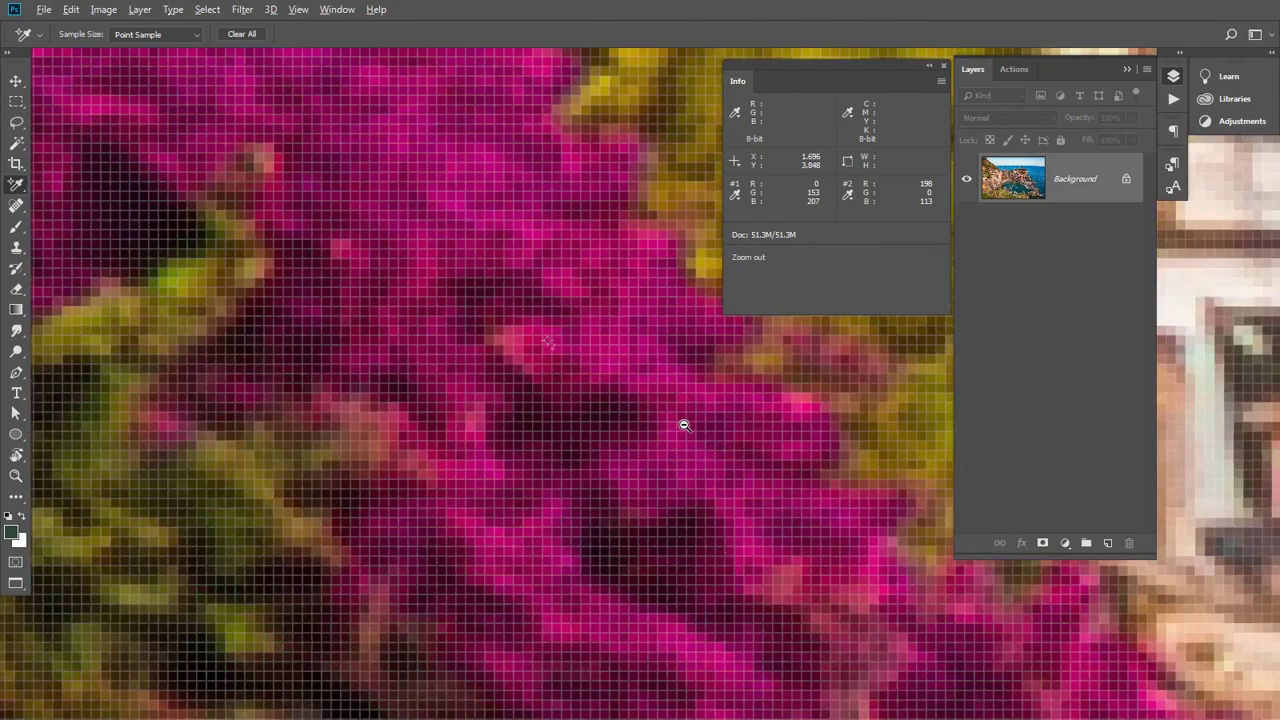
alt+click(684, 425)
alt+click(684, 425)
alt+click(684, 426)
alt+click(684, 426)
alt+click(685, 427)
alt+click(685, 427)
alt+click(685, 427)
alt+click(685, 427)
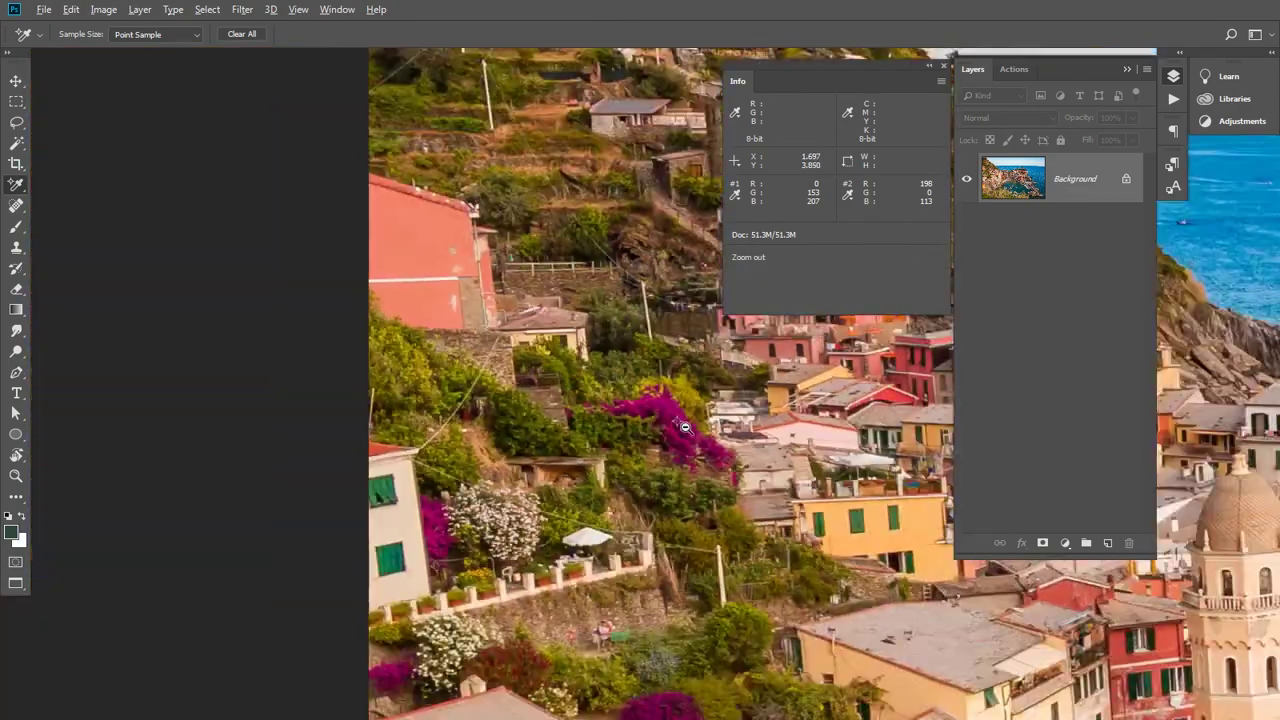
drag(685, 427, 280, 384)
drag(540, 402, 441, 392)
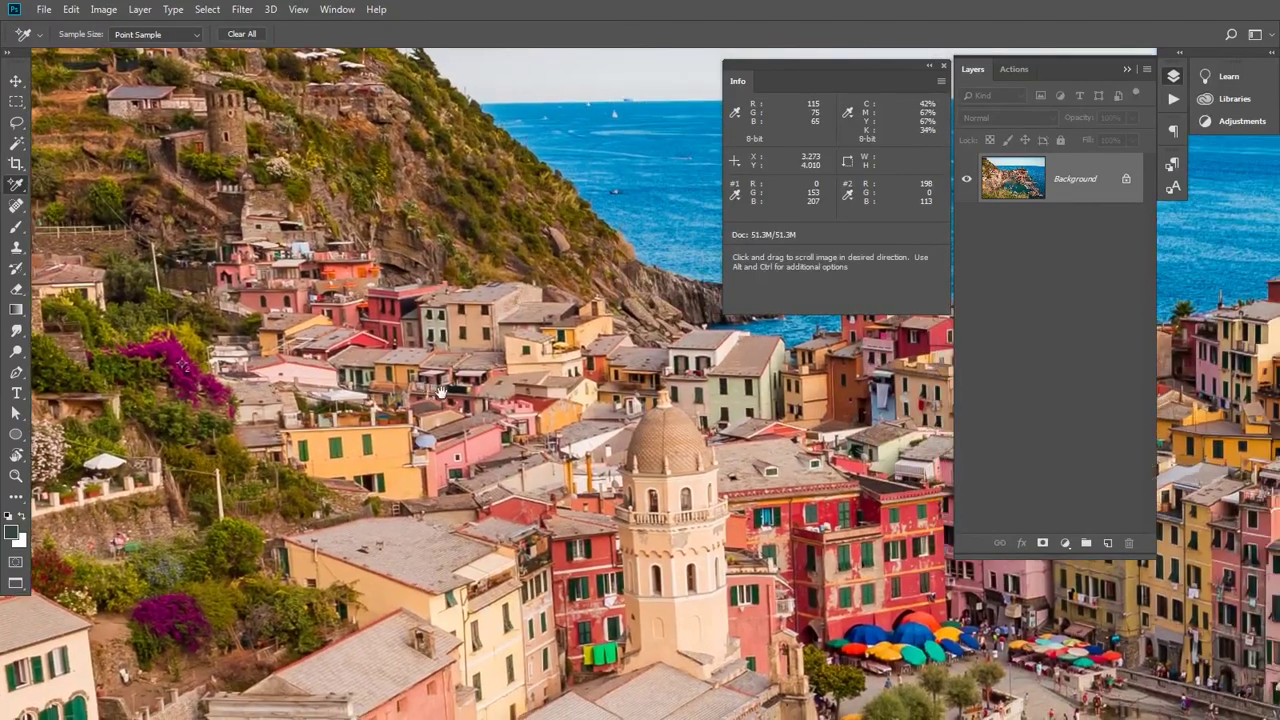
mouse_move(573, 395)
mouse_down()
mouse_move(459, 398)
mouse_move(440, 427)
mouse_move(563, 395)
mouse_up()
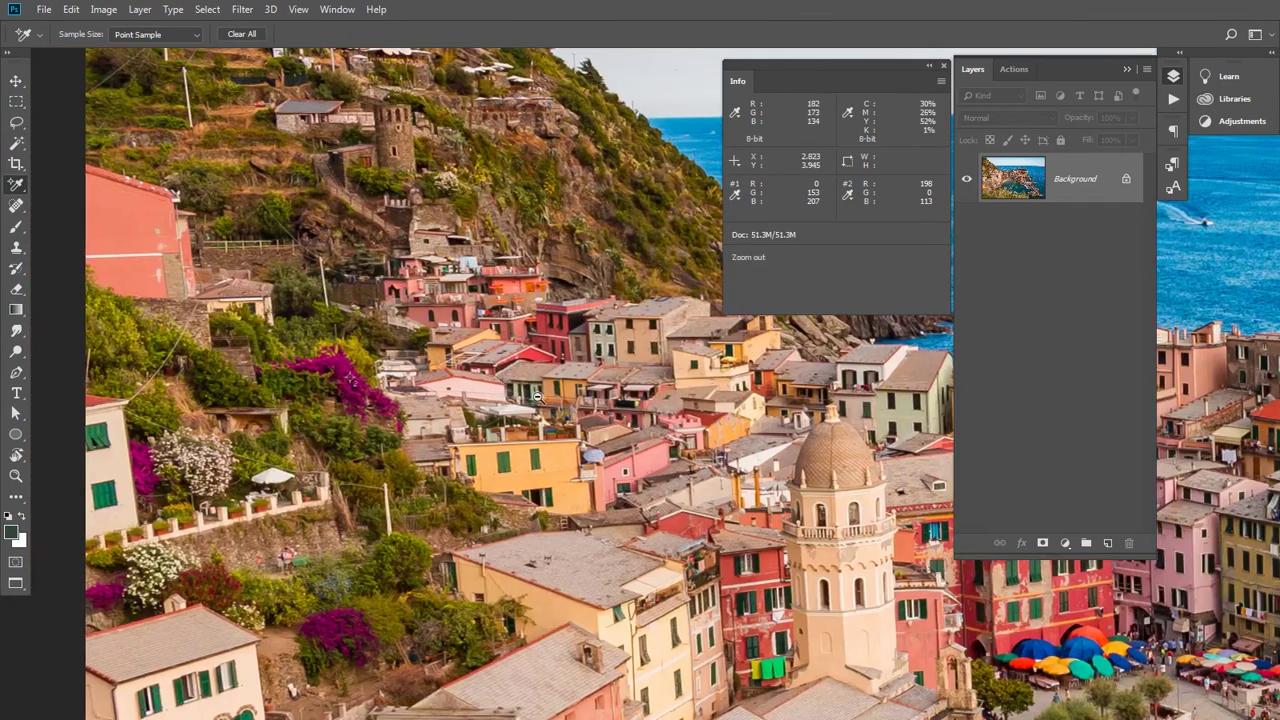
scroll(650, 446, down, 3)
drag(650, 446, 516, 425)
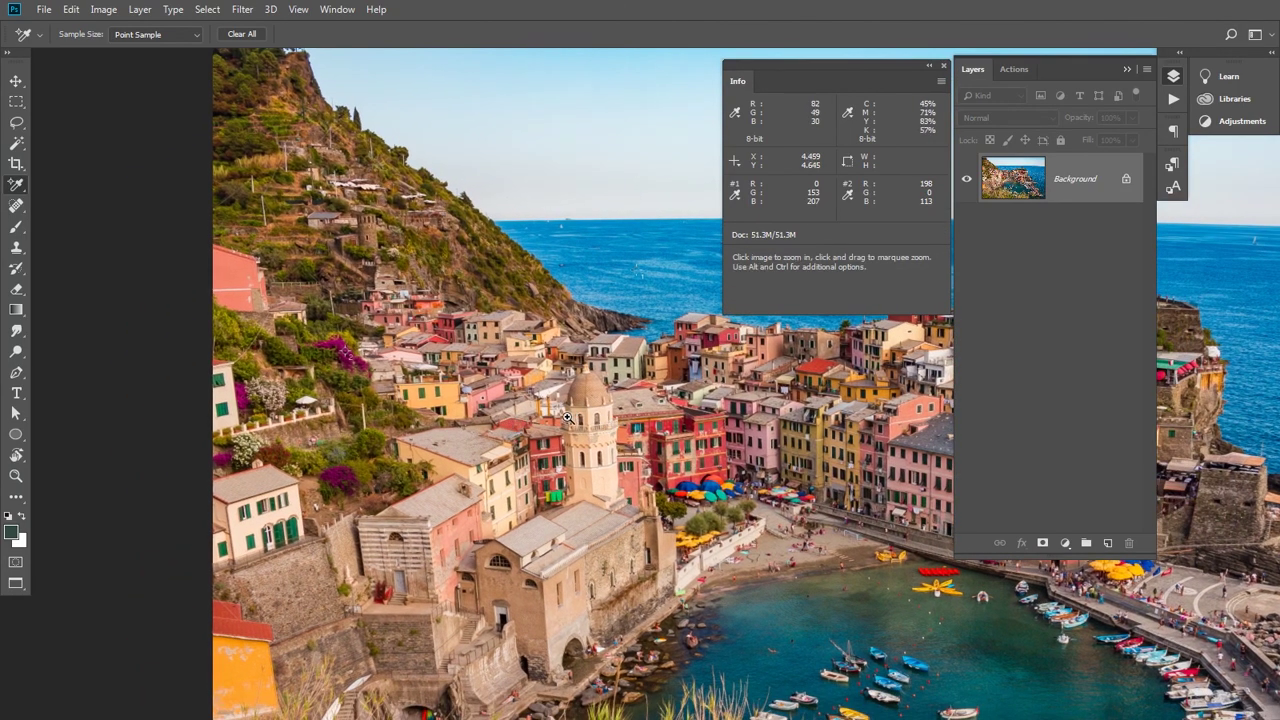
drag(588, 410, 629, 324)
drag(577, 375, 506, 397)
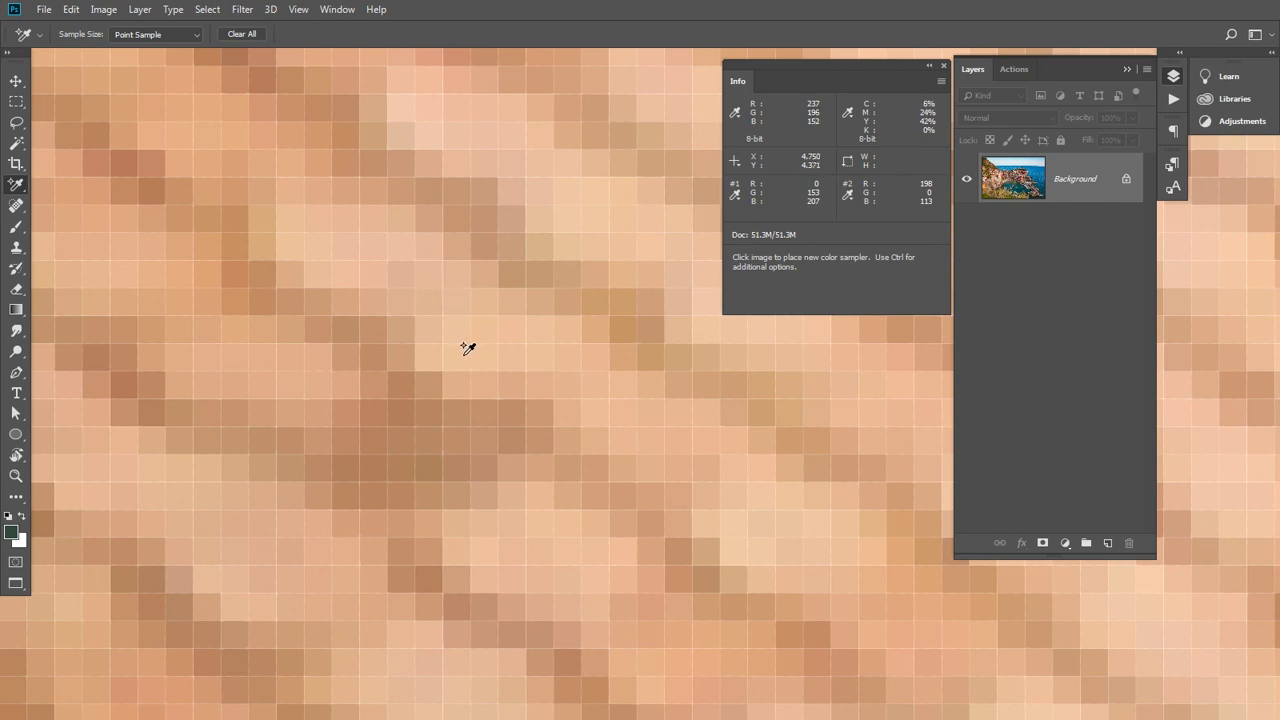
click(430, 302)
- Place a fourth color sampler on a red pixel of the red building's wall beside the green-shuttered window
drag(778, 458, 501, 481)
key(space)
drag(863, 480, 508, 478)
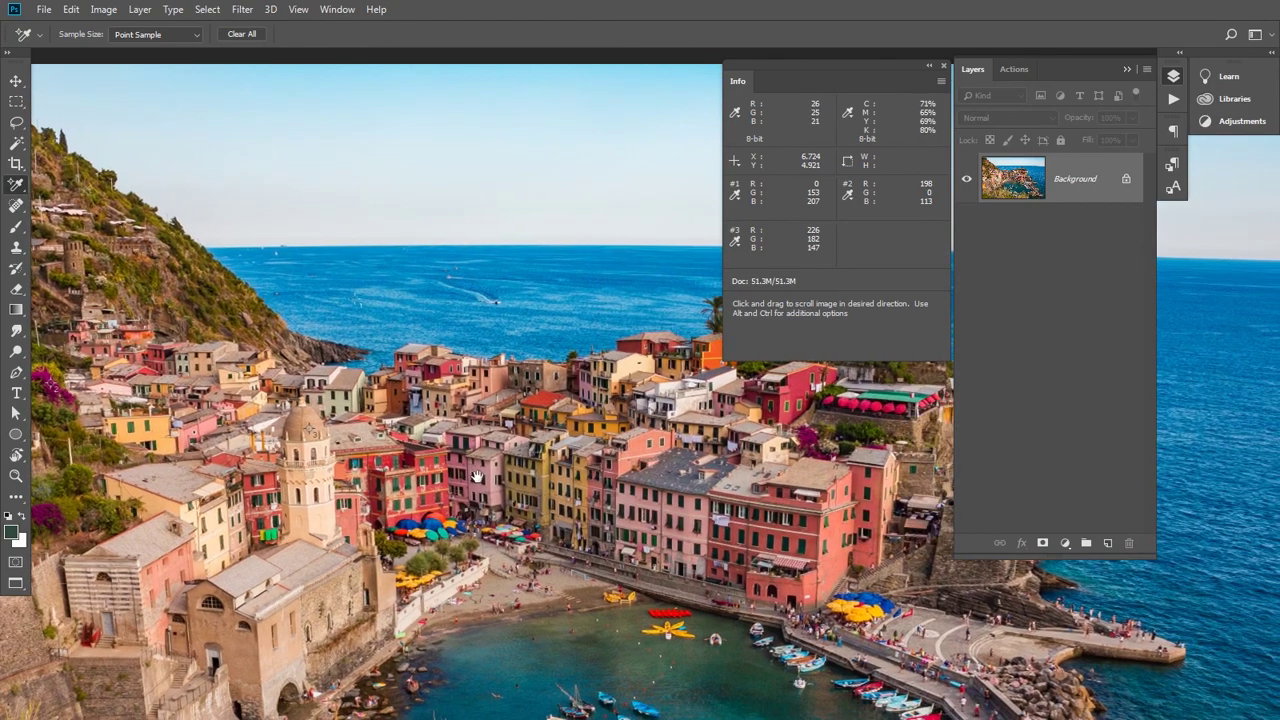
key(ctrl+space)
drag(420, 476, 580, 300)
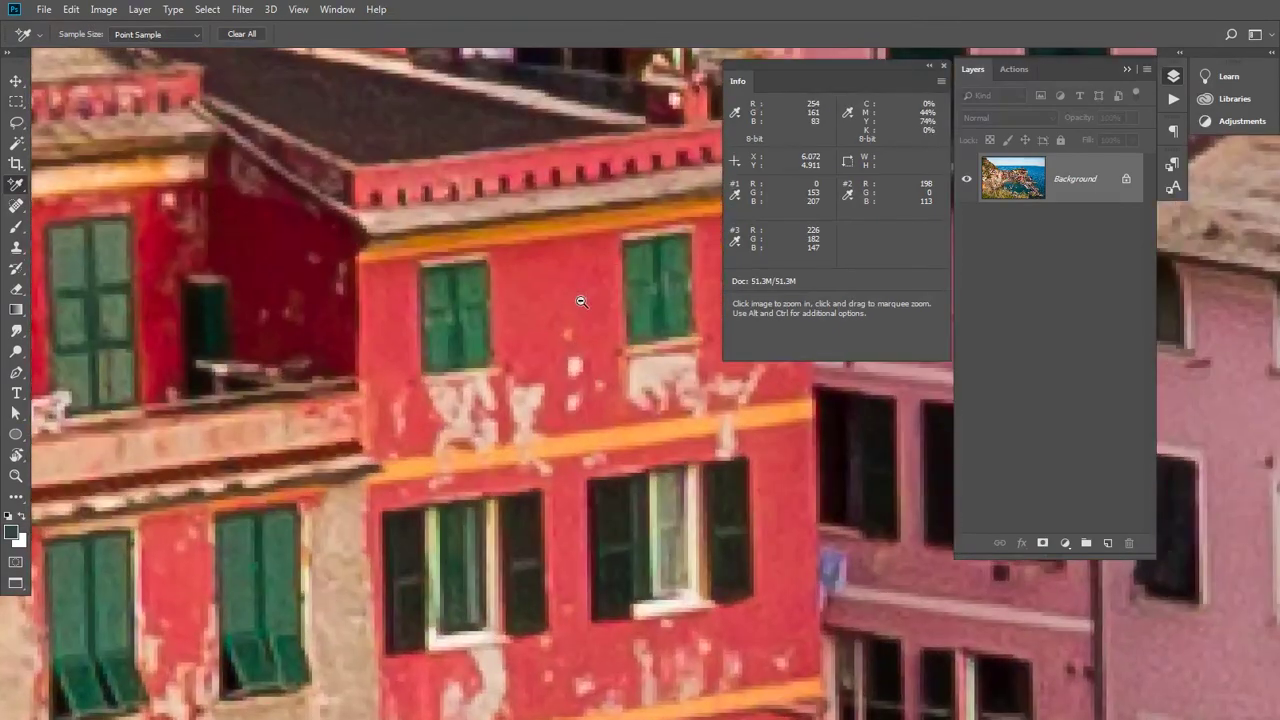
key(space)
drag(556, 413, 446, 408)
key(ctrl+space)
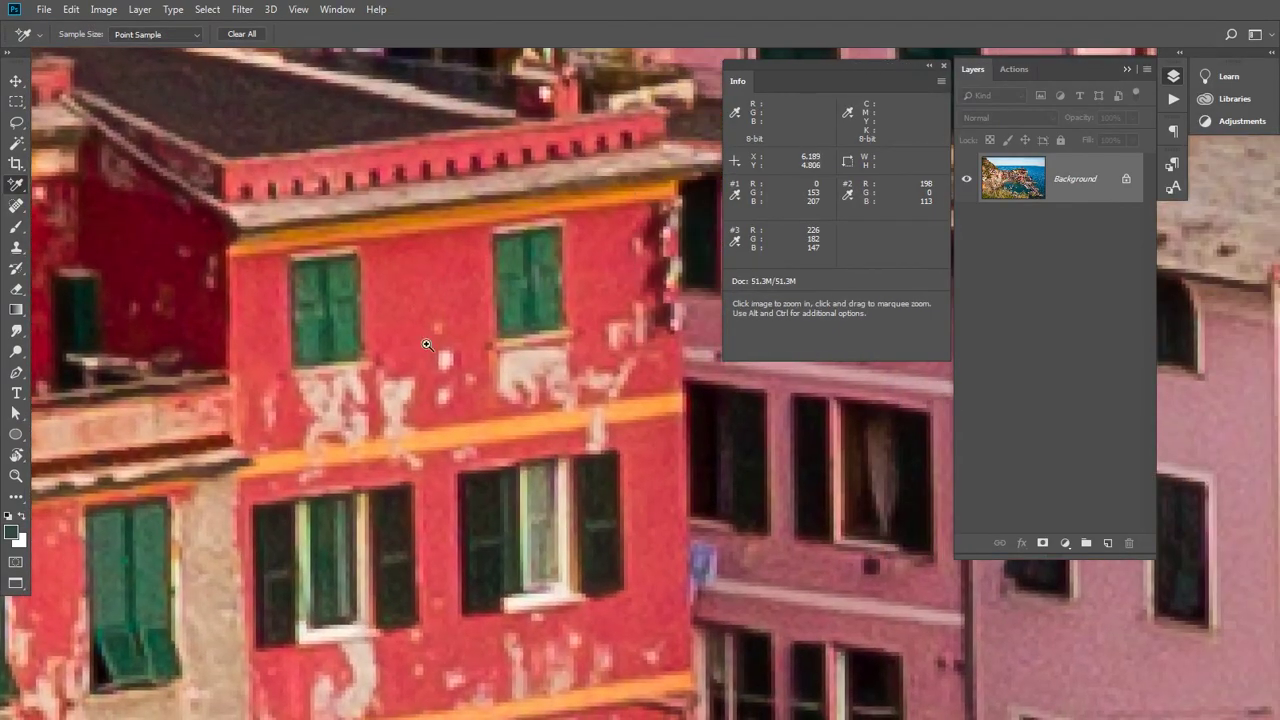
drag(426, 343, 543, 206)
key(space)
drag(519, 320, 515, 485)
key(ctrl+space)
drag(491, 414, 497, 472)
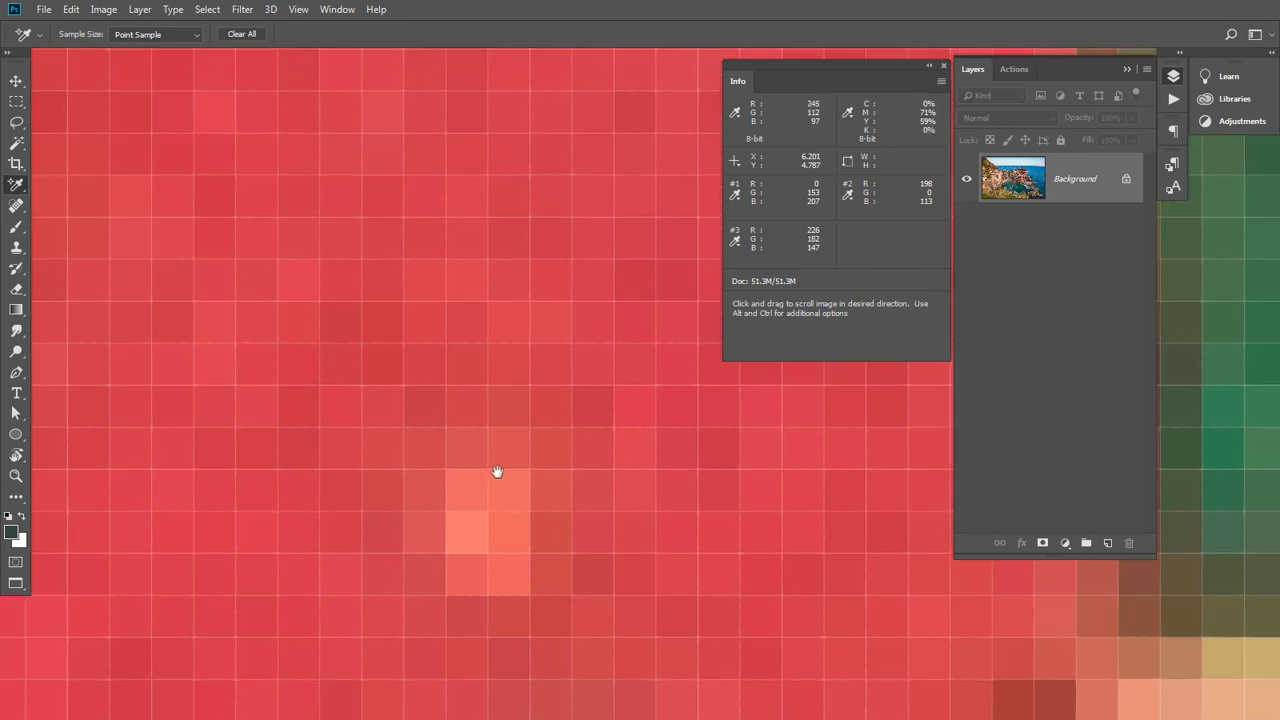
key(ctrl+space)
drag(543, 434, 566, 420)
key(space)
key(ctrl+space)
key(space)
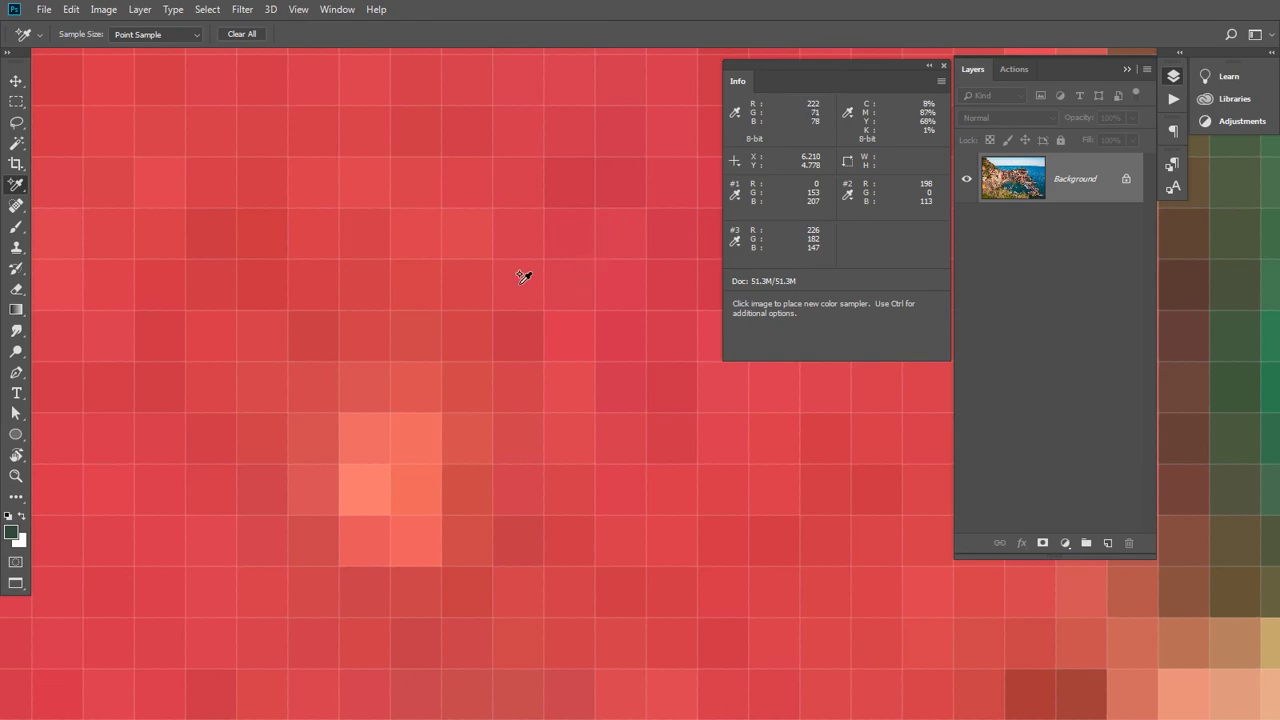
- Place a fifth color sampler on a bright orange wall pixel of the orange house near the palm trees
key(ctrl+space)
drag(723, 446, 264, 502)
key(space)
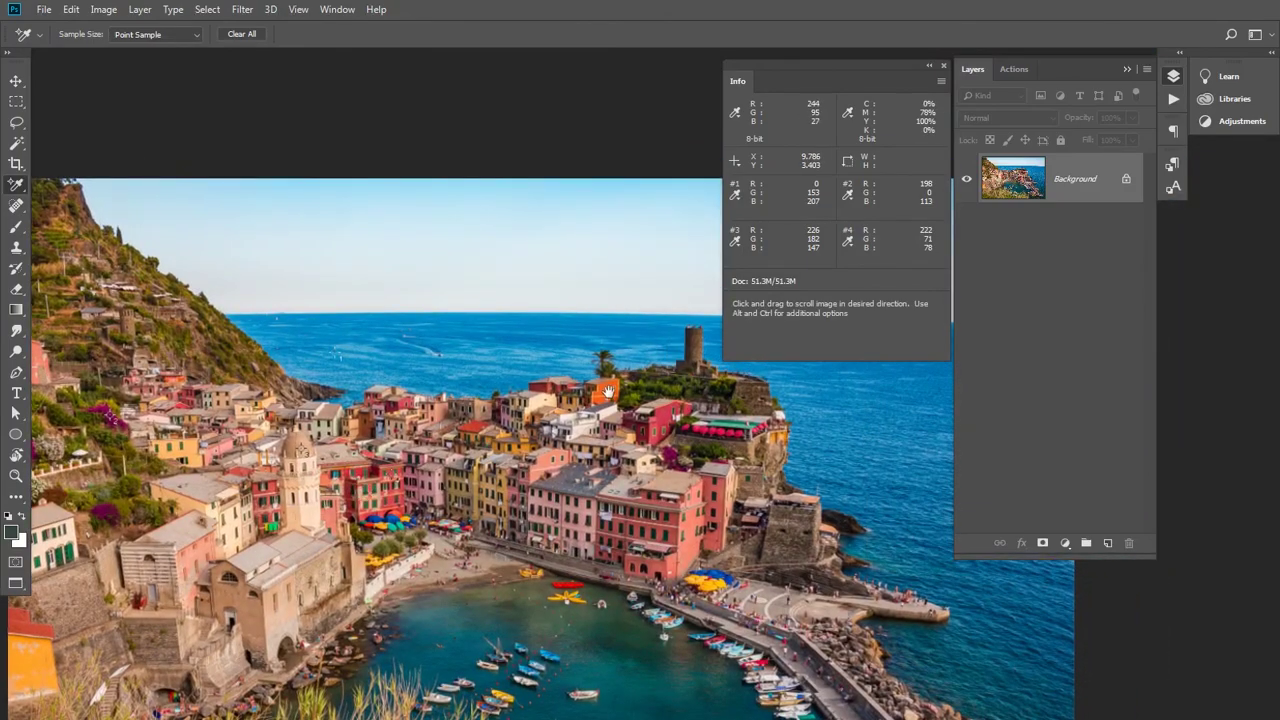
drag(608, 392, 582, 287)
key(ctrl+space)
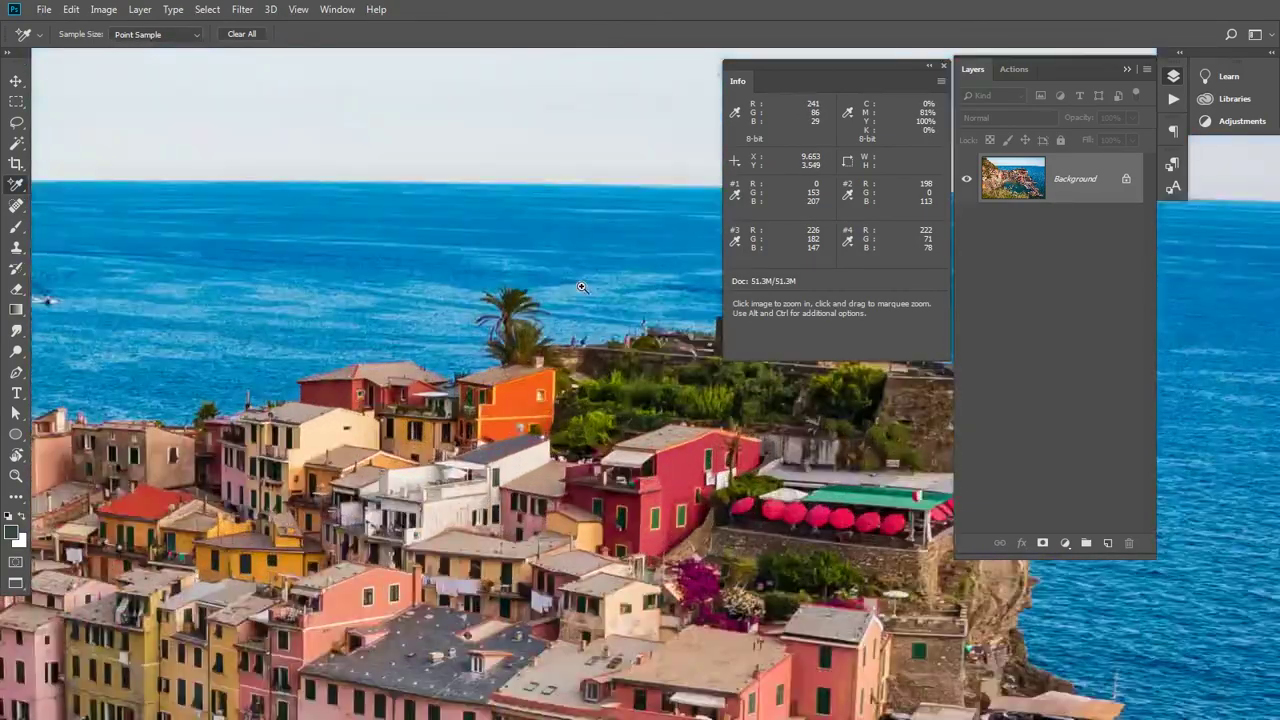
drag(508, 414, 628, 194)
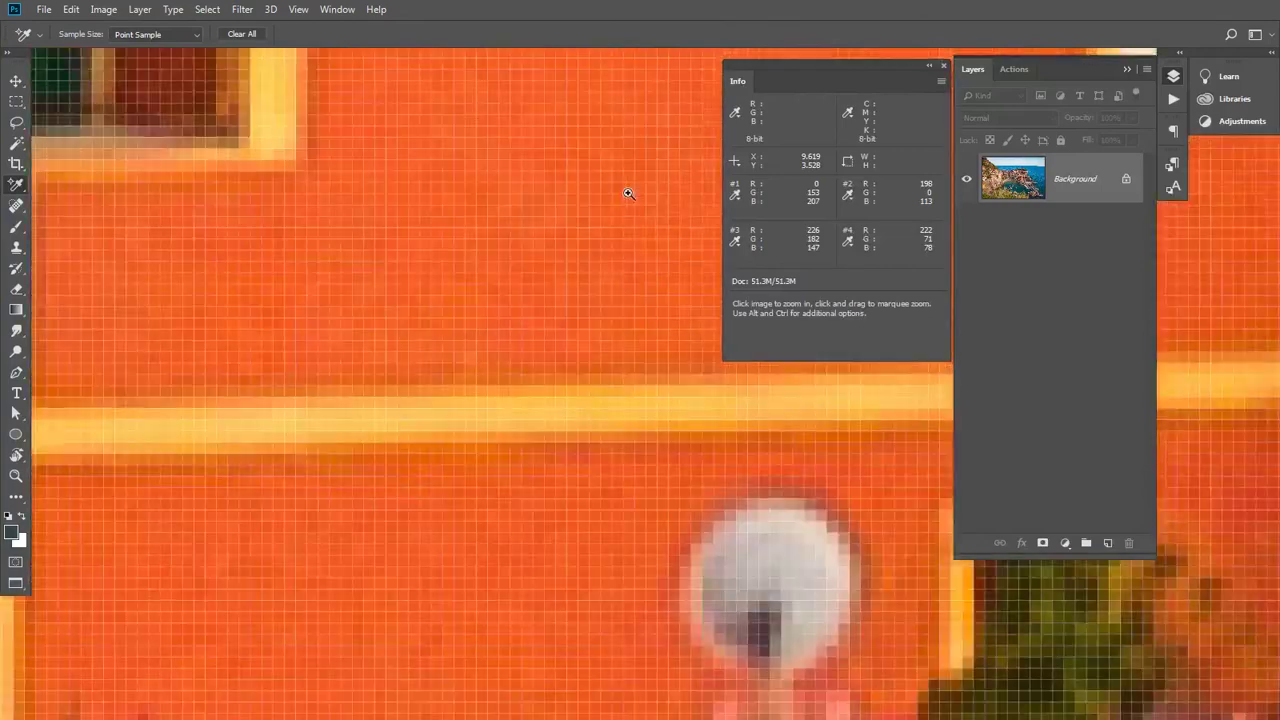
drag(562, 365, 384, 406)
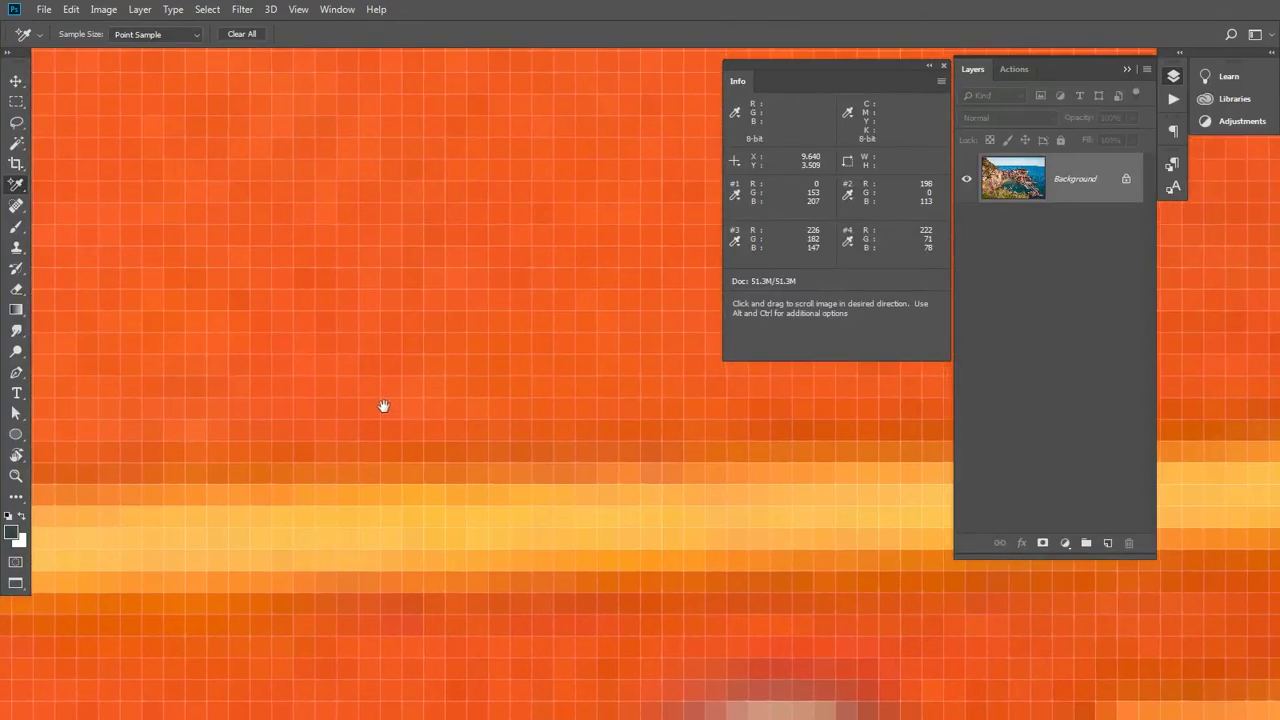
key(ctrl+space)
drag(520, 406, 436, 426)
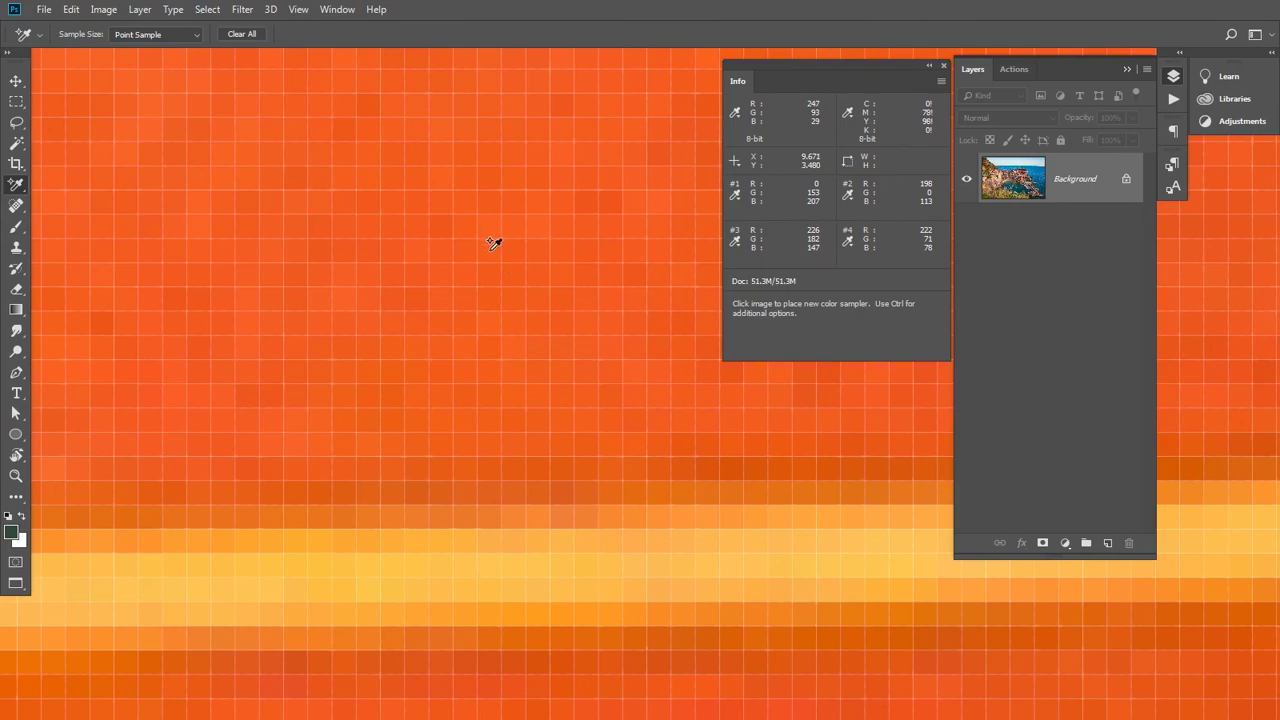
click(493, 243)
- Place a sixth color sampler on a very dark purple pixel where the blue beach umbrella meets the red one
scroll(540, 475, down, 10)
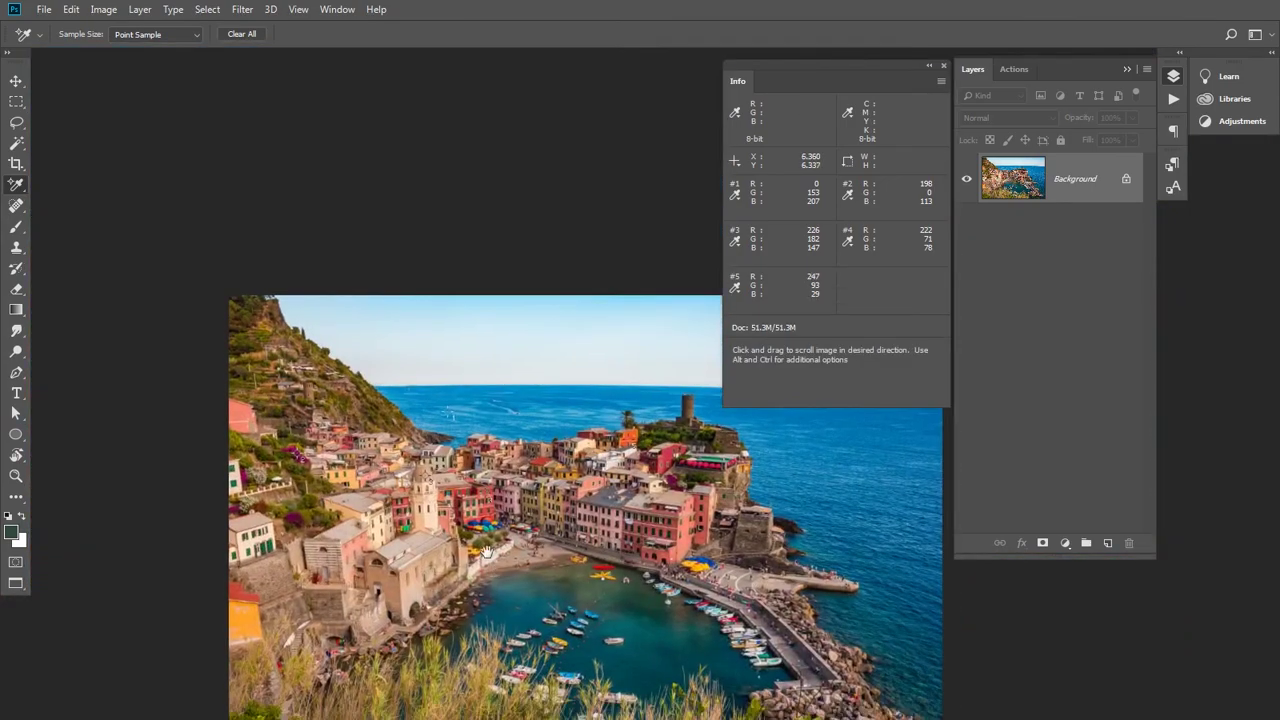
scroll(487, 551, up, 10)
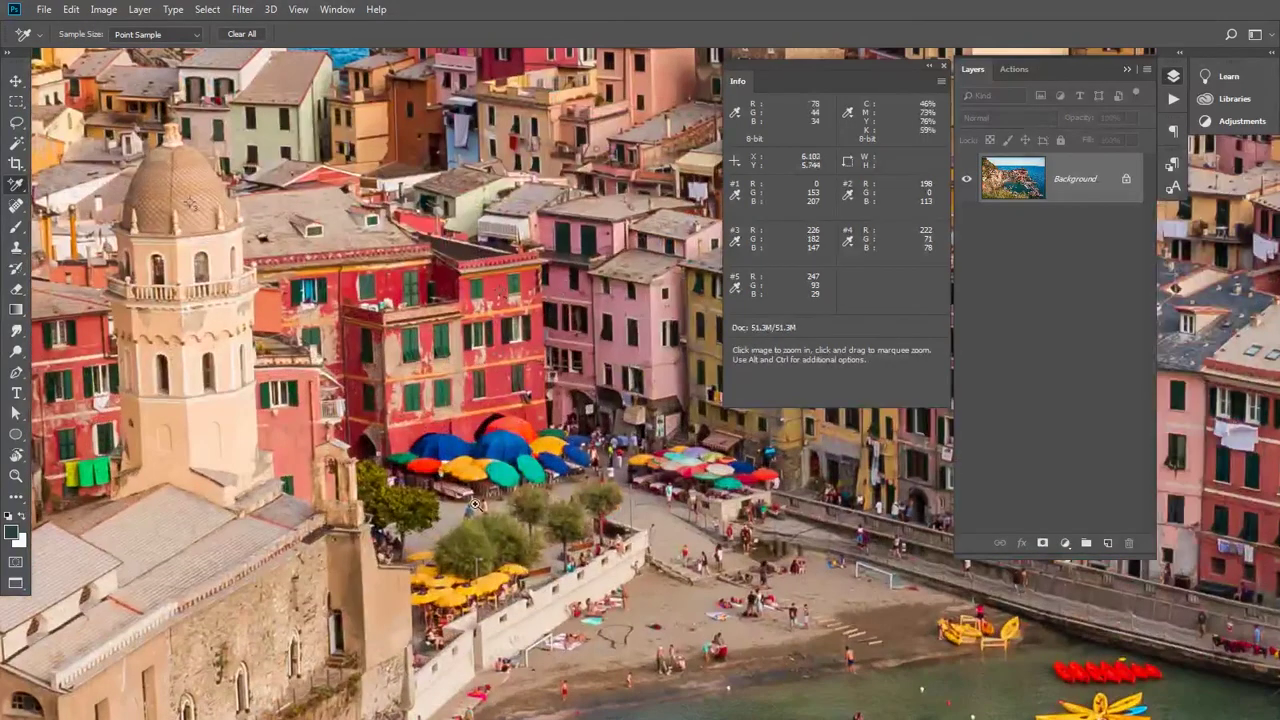
scroll(476, 505, up, 10)
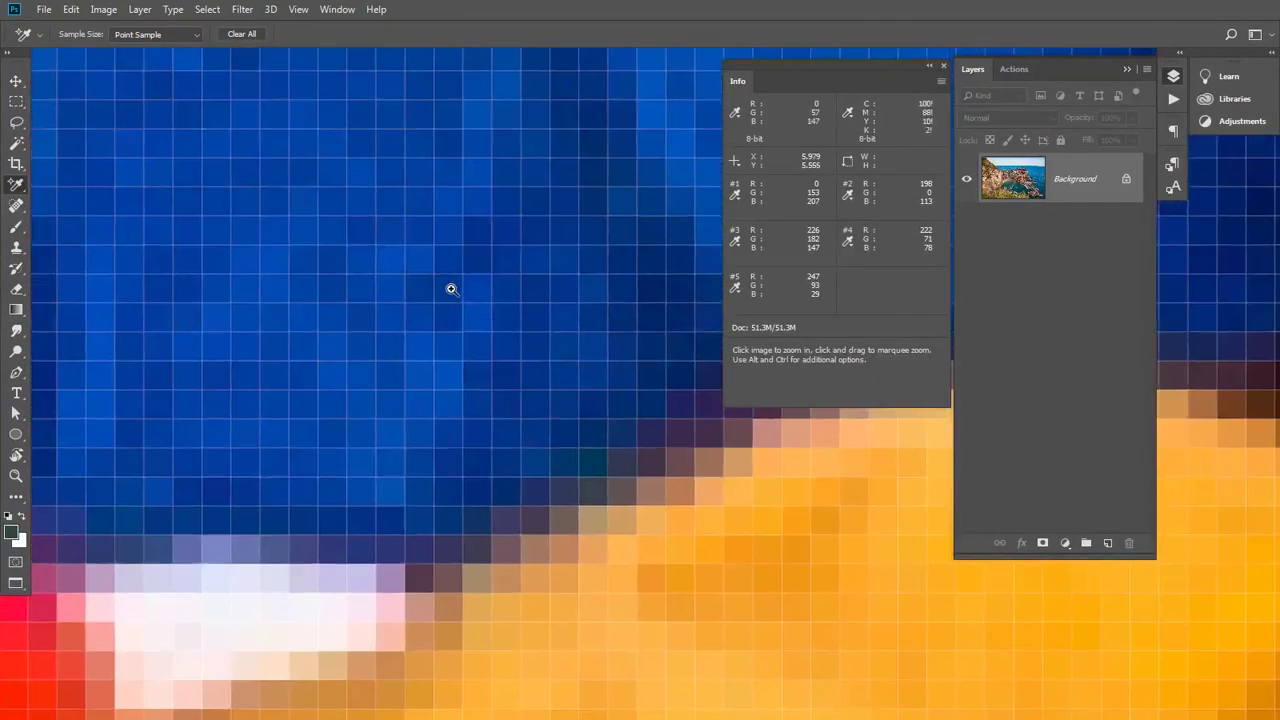
drag(451, 289, 623, 480)
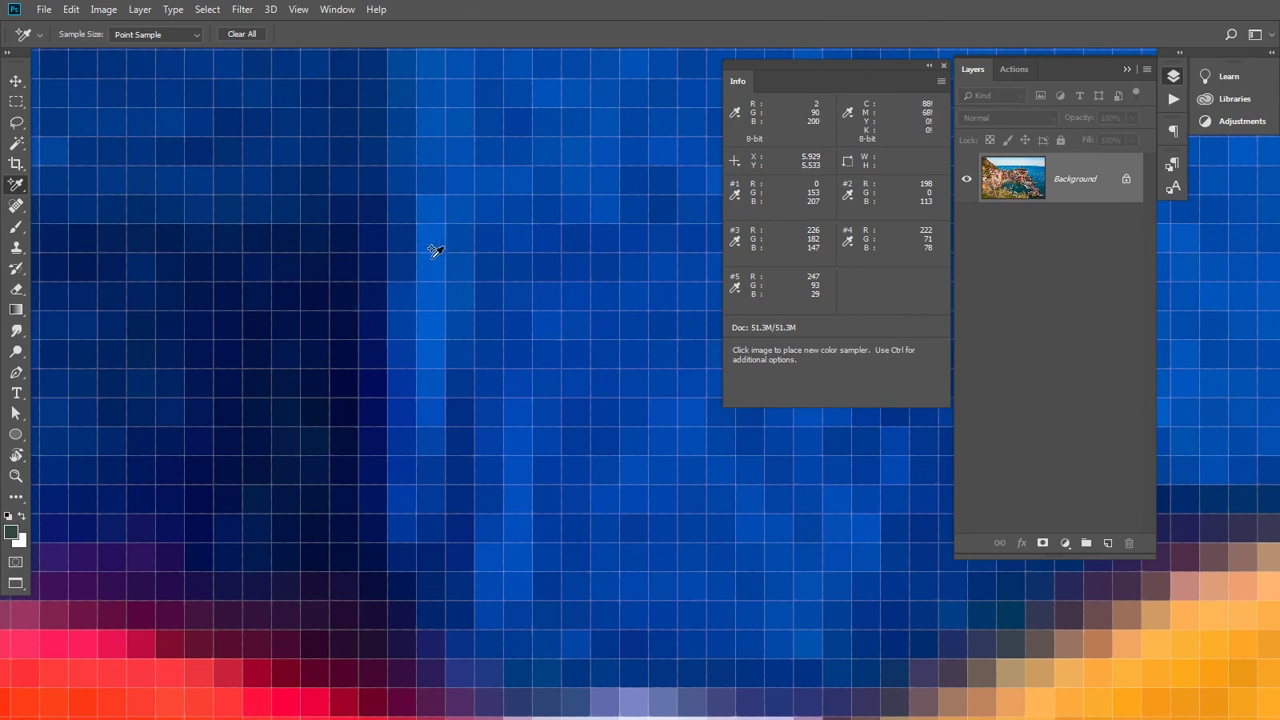
key(space)
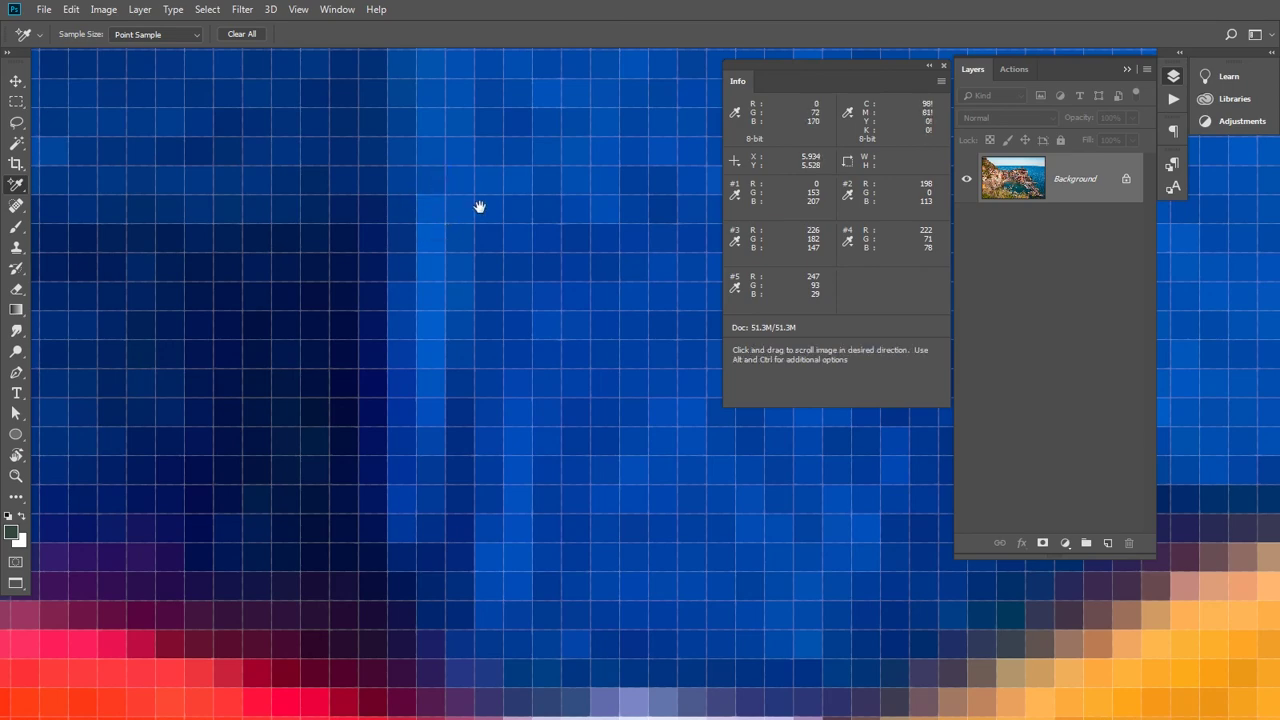
drag(480, 206, 517, 374)
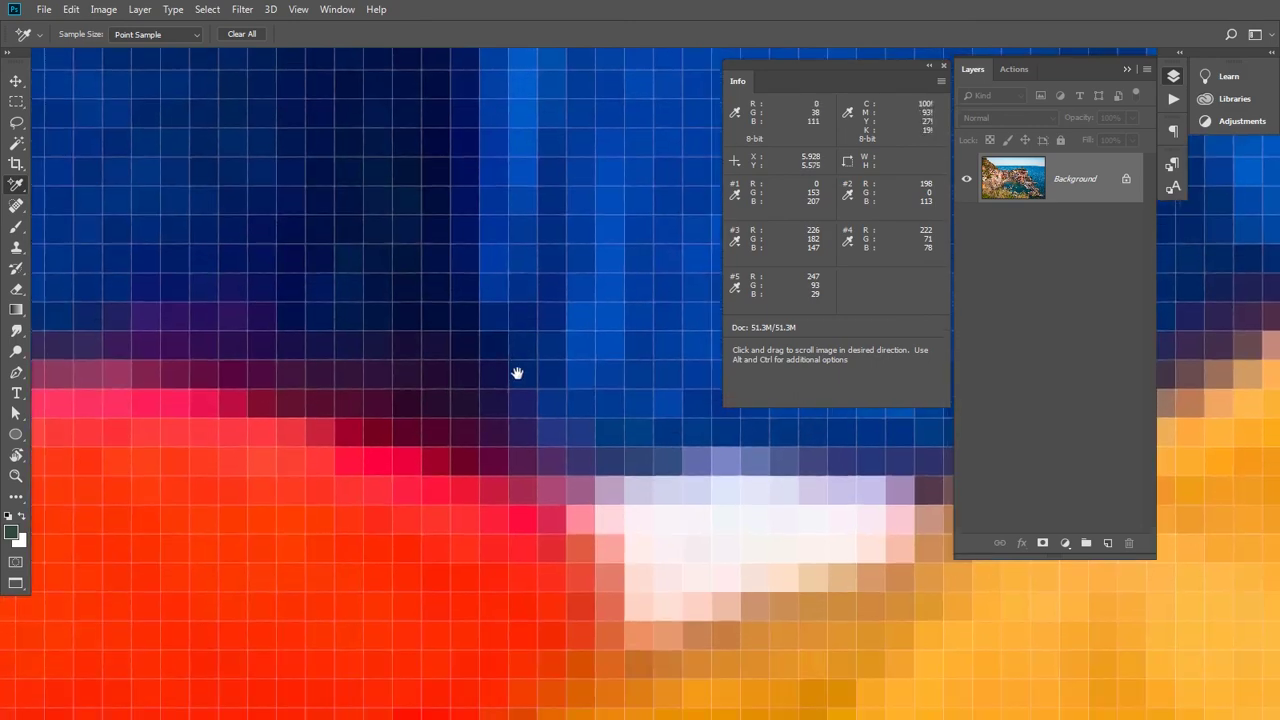
key(ctrl)
click(452, 370)
click(470, 375)
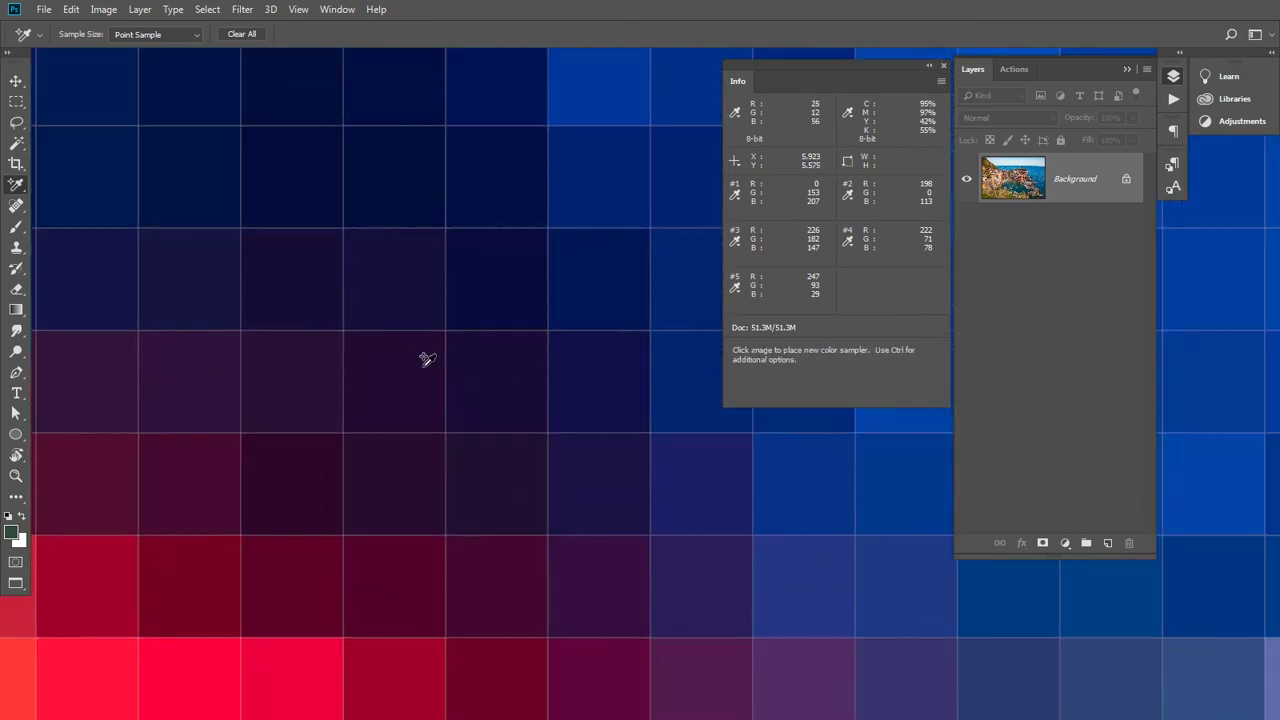
drag(489, 375, 407, 366)
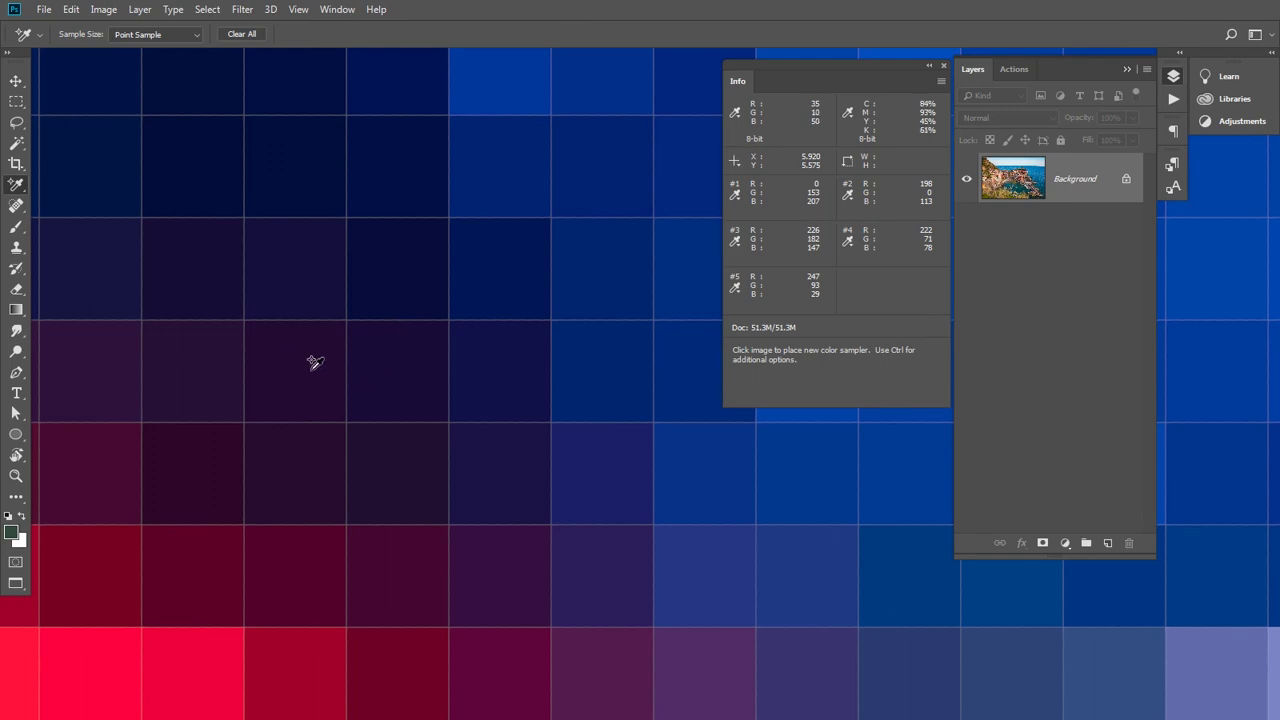
click(405, 361)
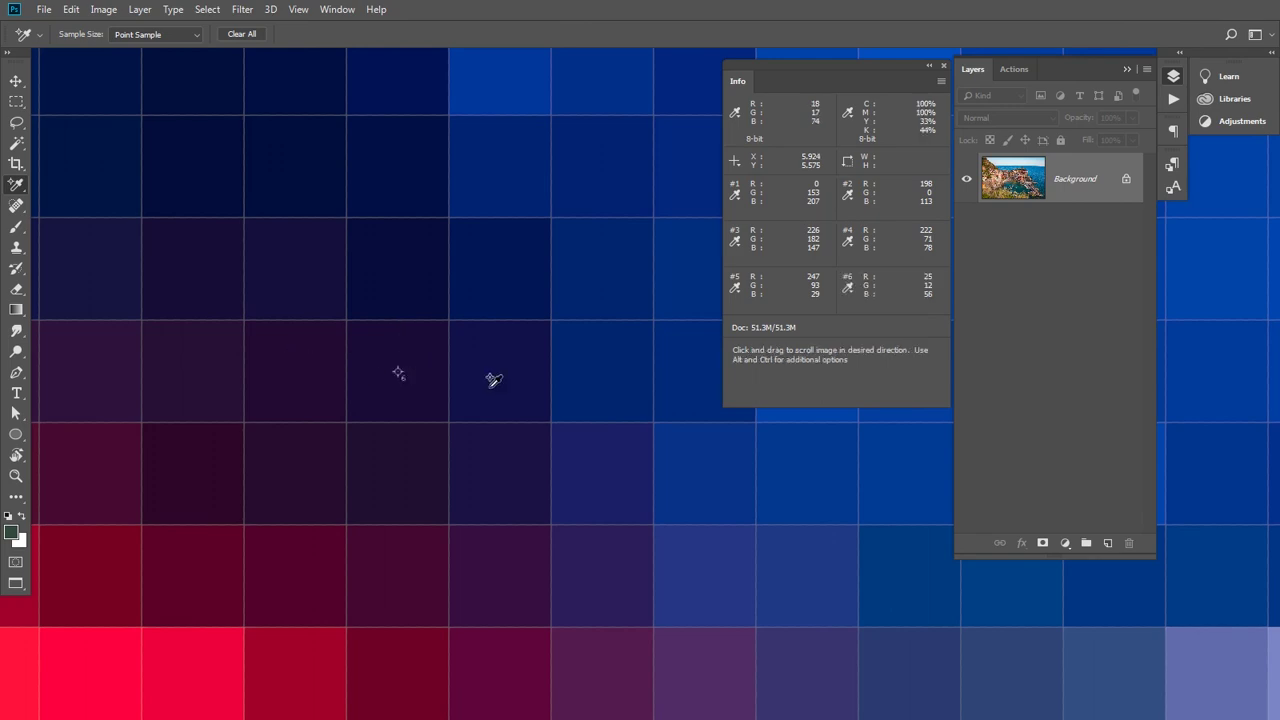
- Place a seventh color sampler on a vivid red pixel of the red beach umbrella
ctrl+alt+click(591, 420)
ctrl+alt+click(591, 420)
drag(584, 487, 463, 440)
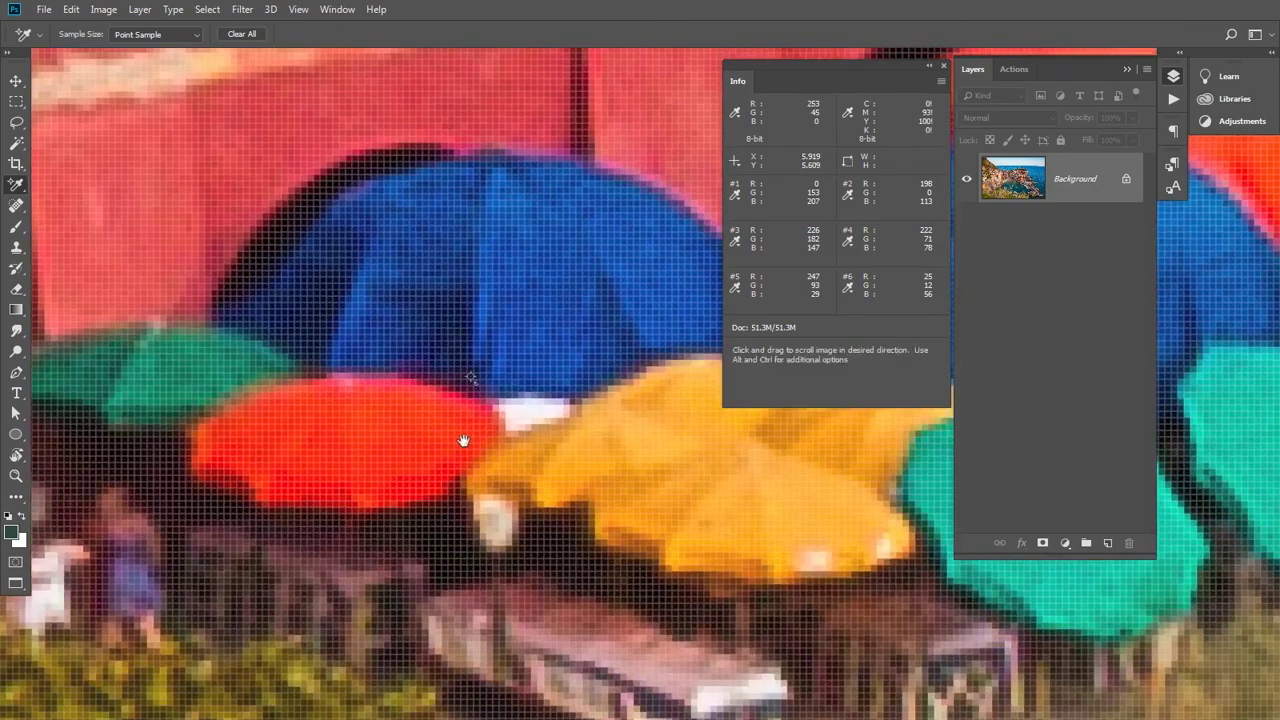
drag(393, 414, 469, 363)
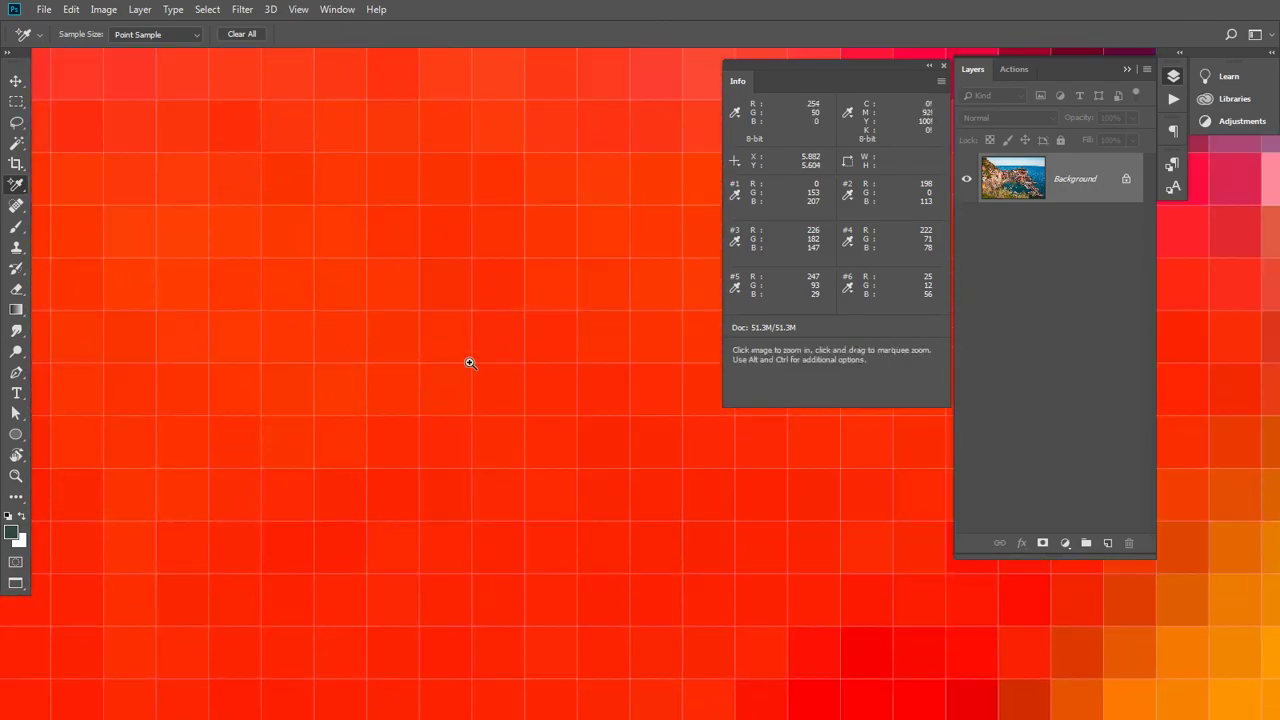
click(352, 442)
- Place an eighth color sampler on a yellow-orange pixel of the neighbouring yellow beach umbrella
alt+click(616, 461)
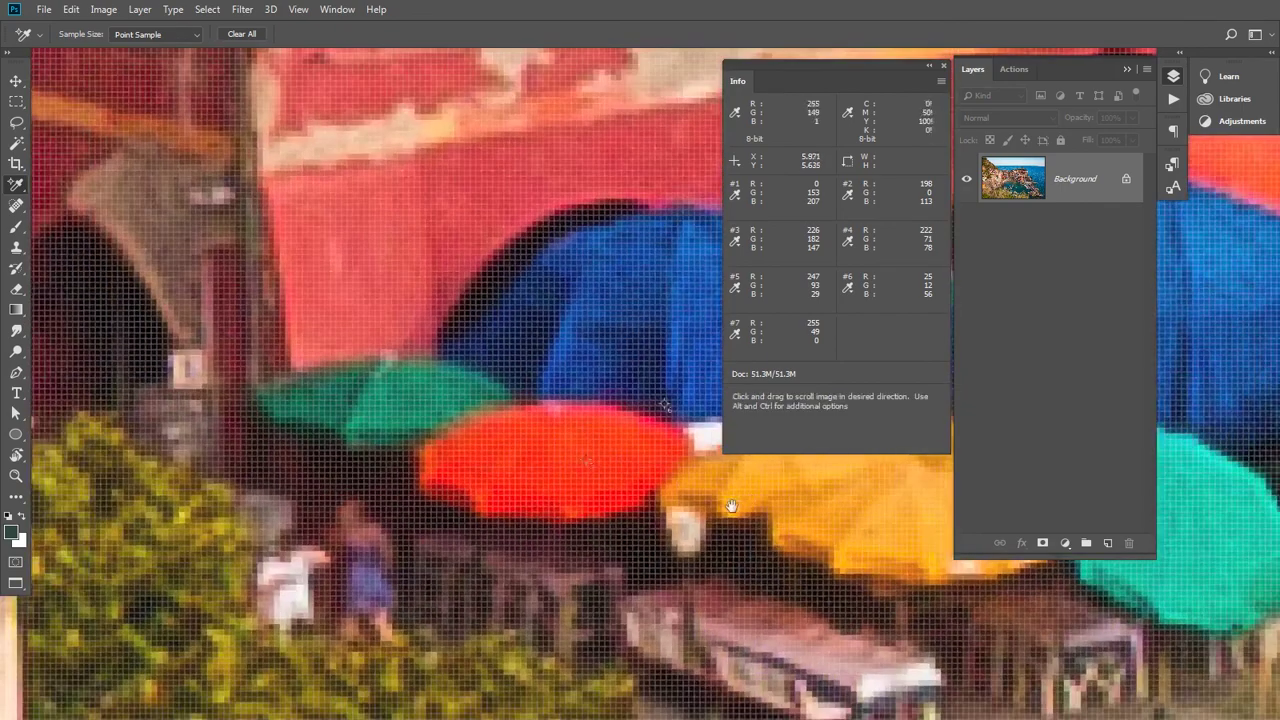
drag(729, 508, 264, 512)
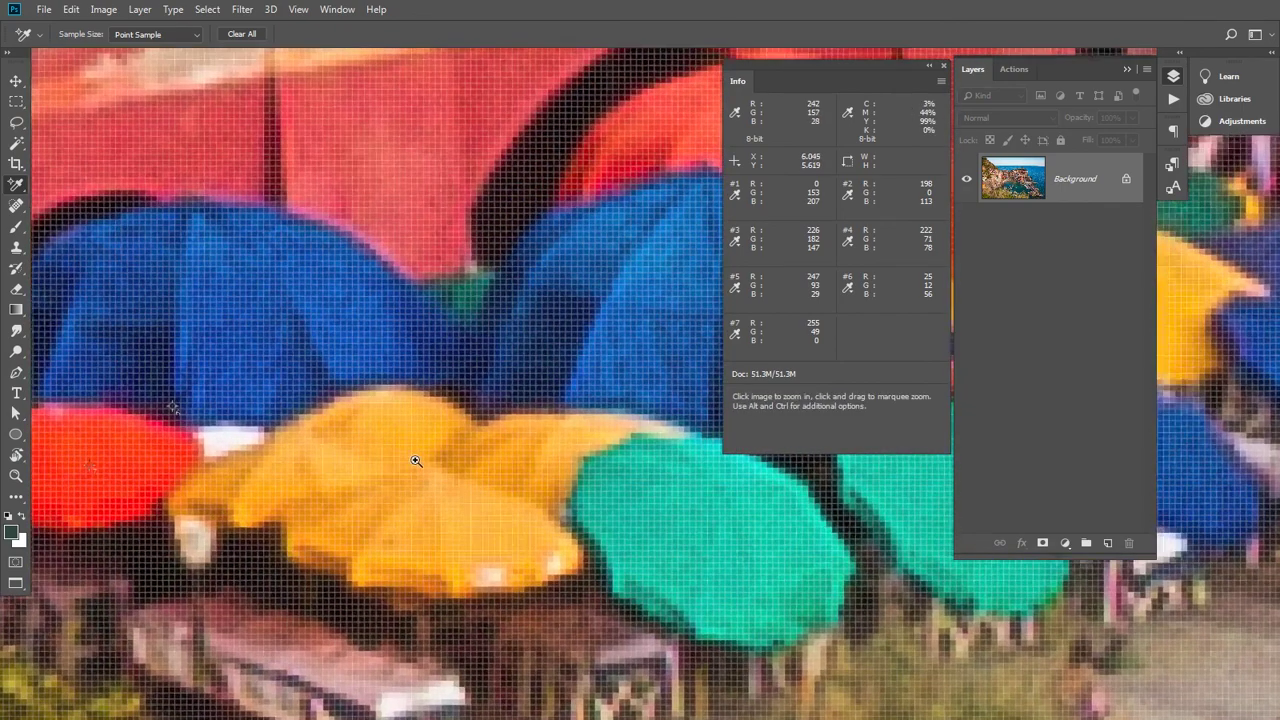
drag(414, 457, 509, 342)
drag(467, 458, 497, 417)
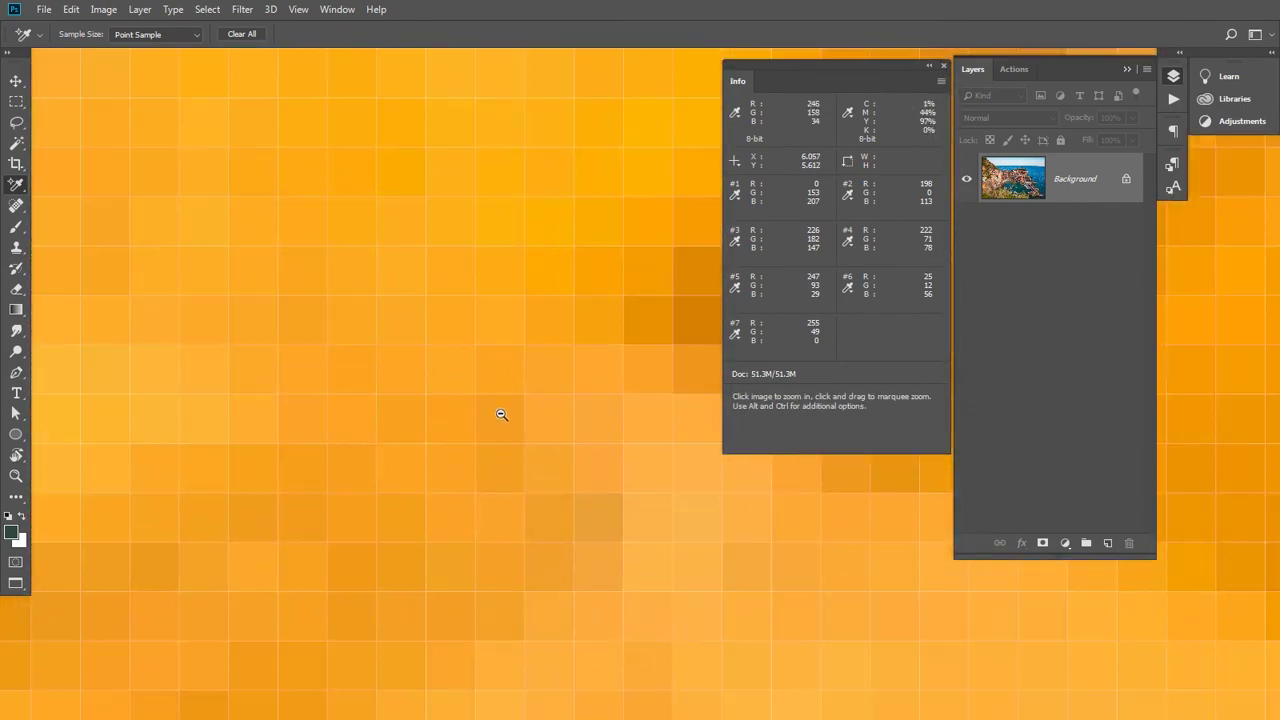
click(453, 367)
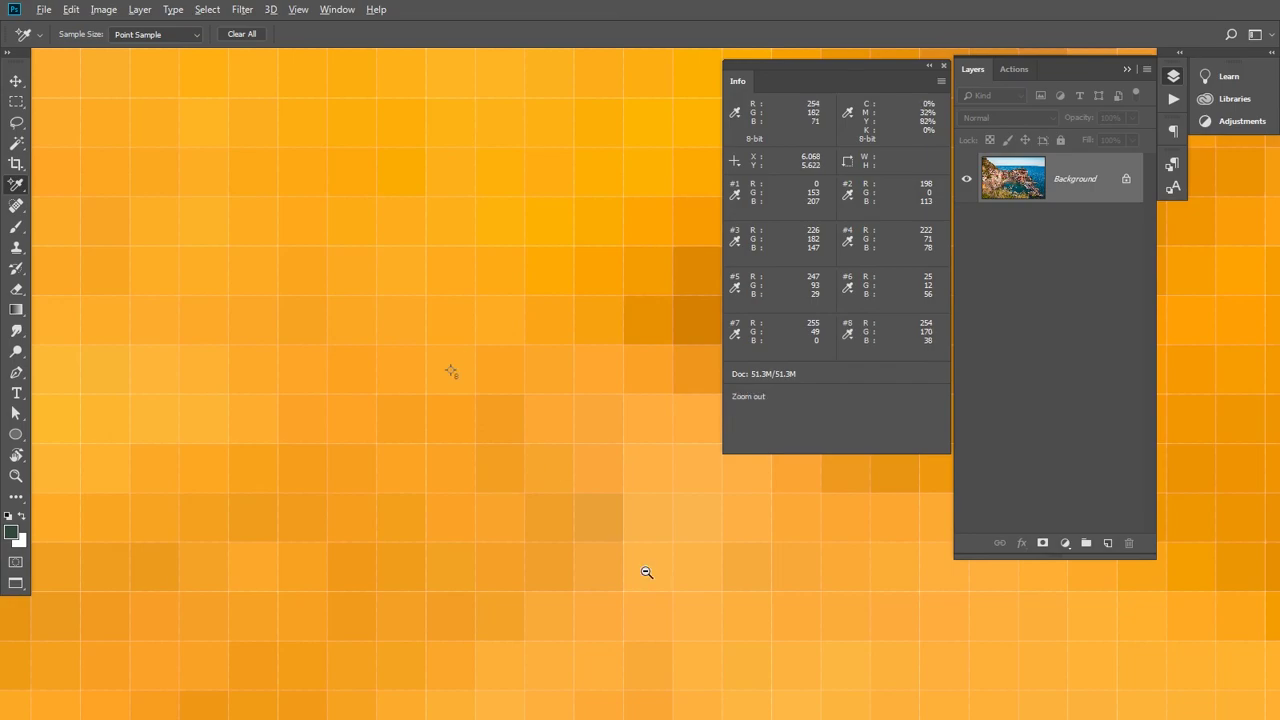
- Place a ninth color sampler on a teal pixel of the harbor water near the moored boats
alt+click(647, 573)
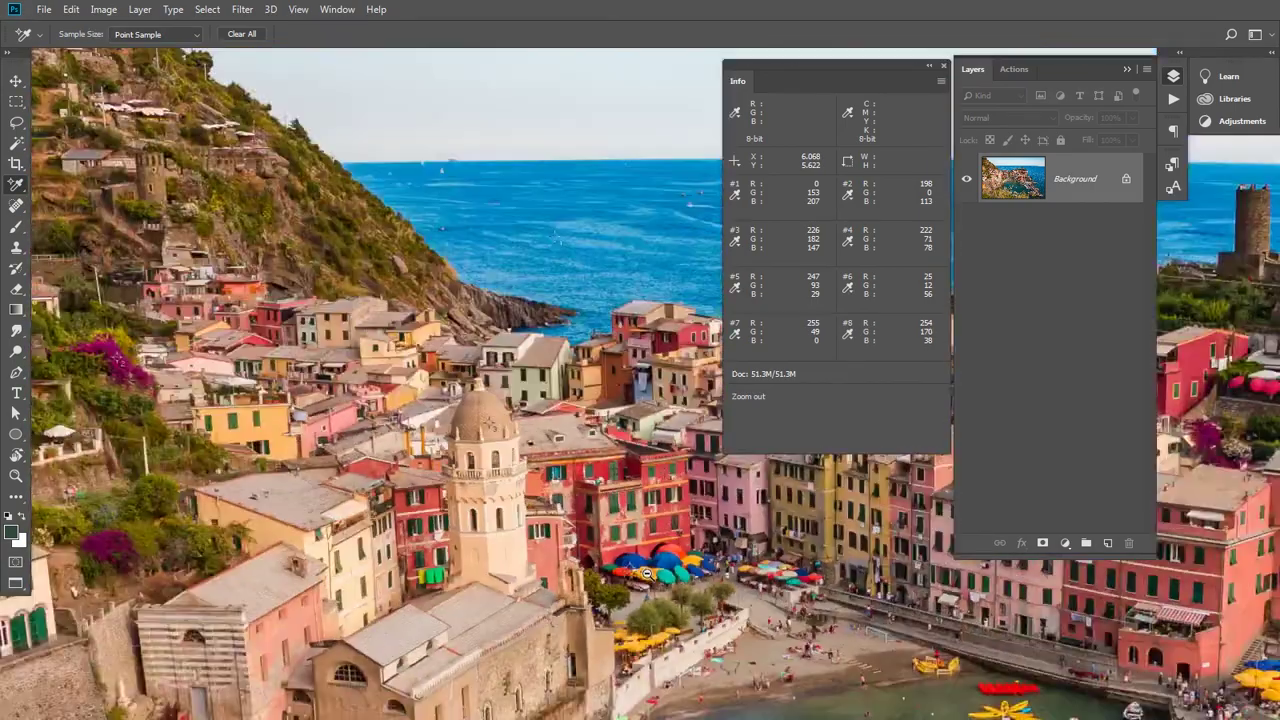
drag(647, 573, 464, 469)
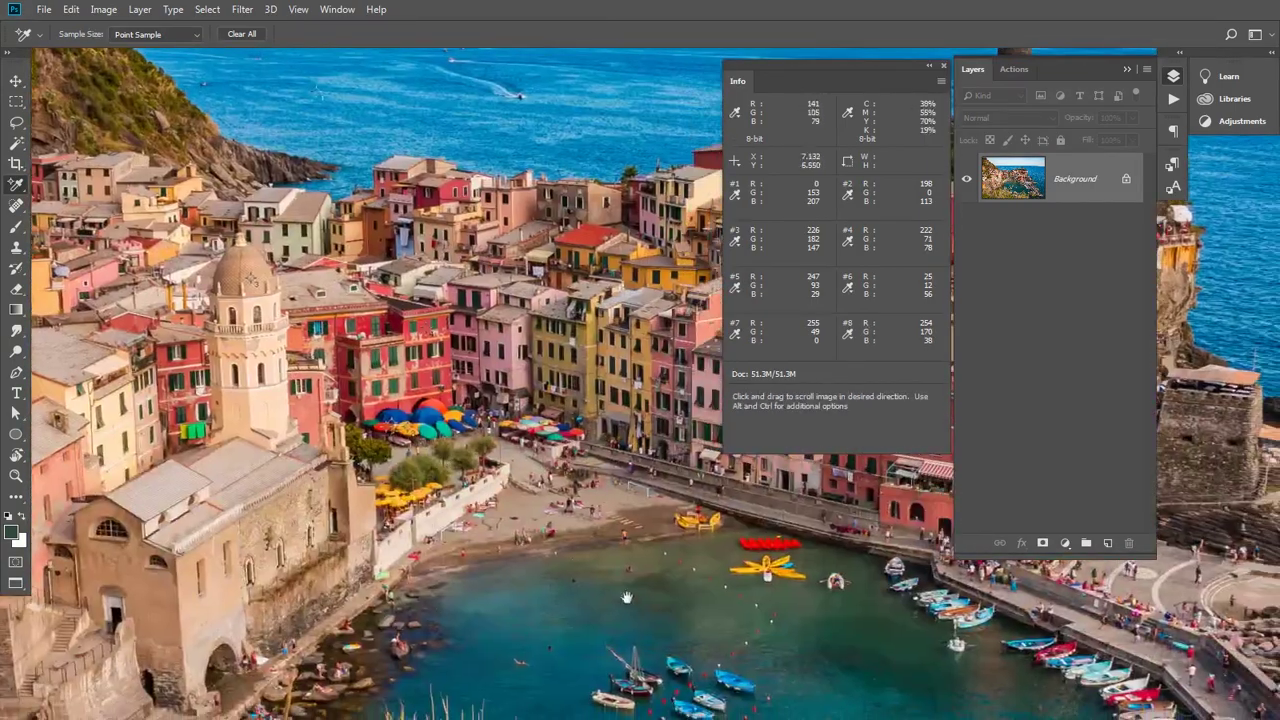
drag(627, 598, 451, 494)
drag(479, 572, 469, 538)
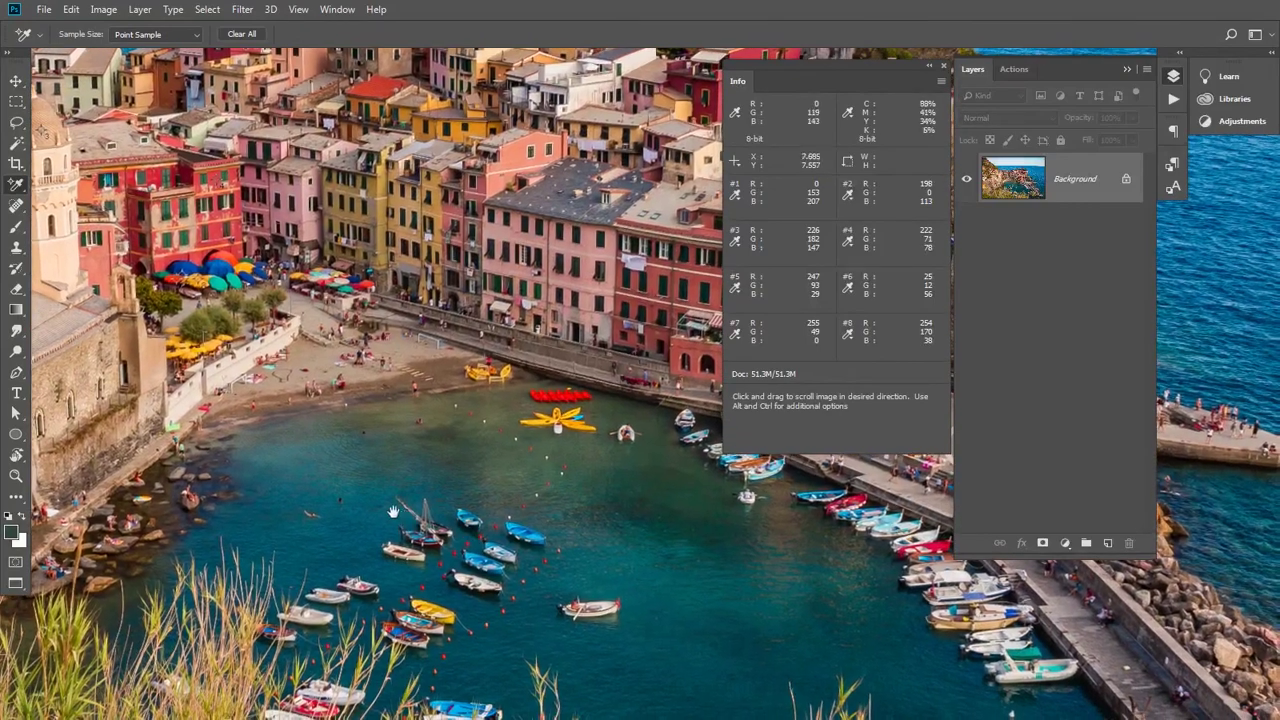
key(ctrl+space)
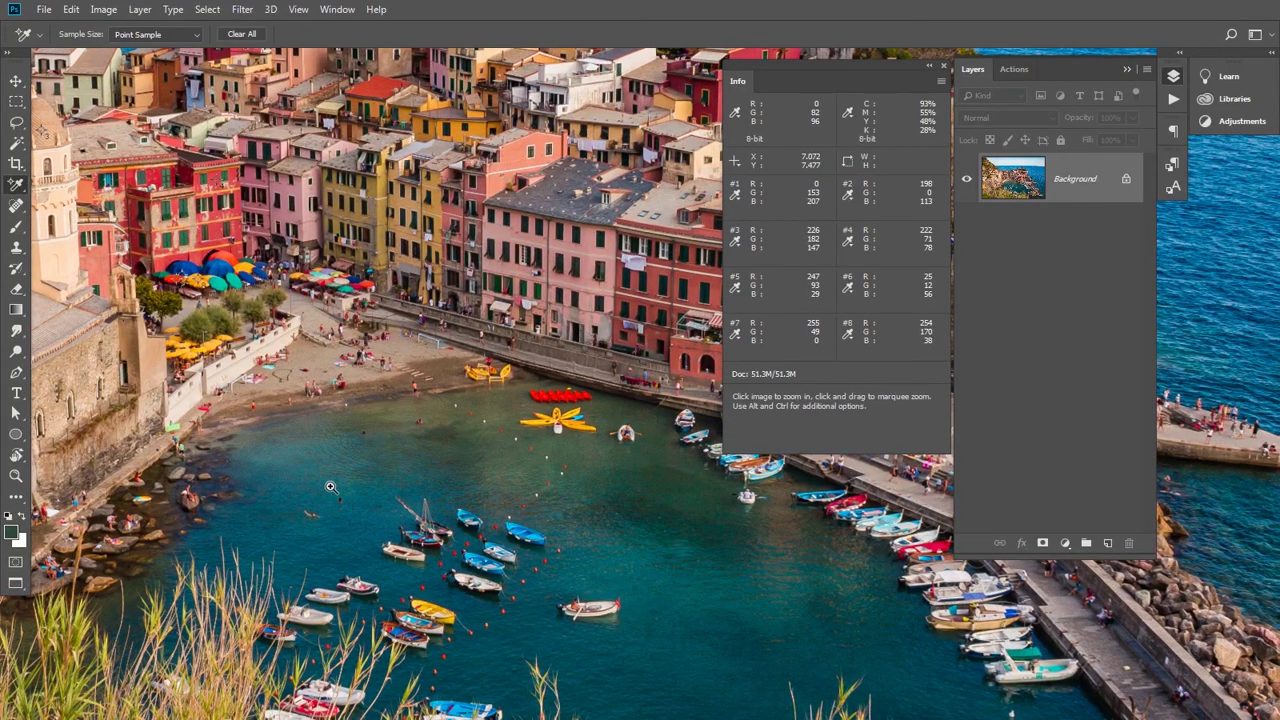
drag(330, 487, 416, 364)
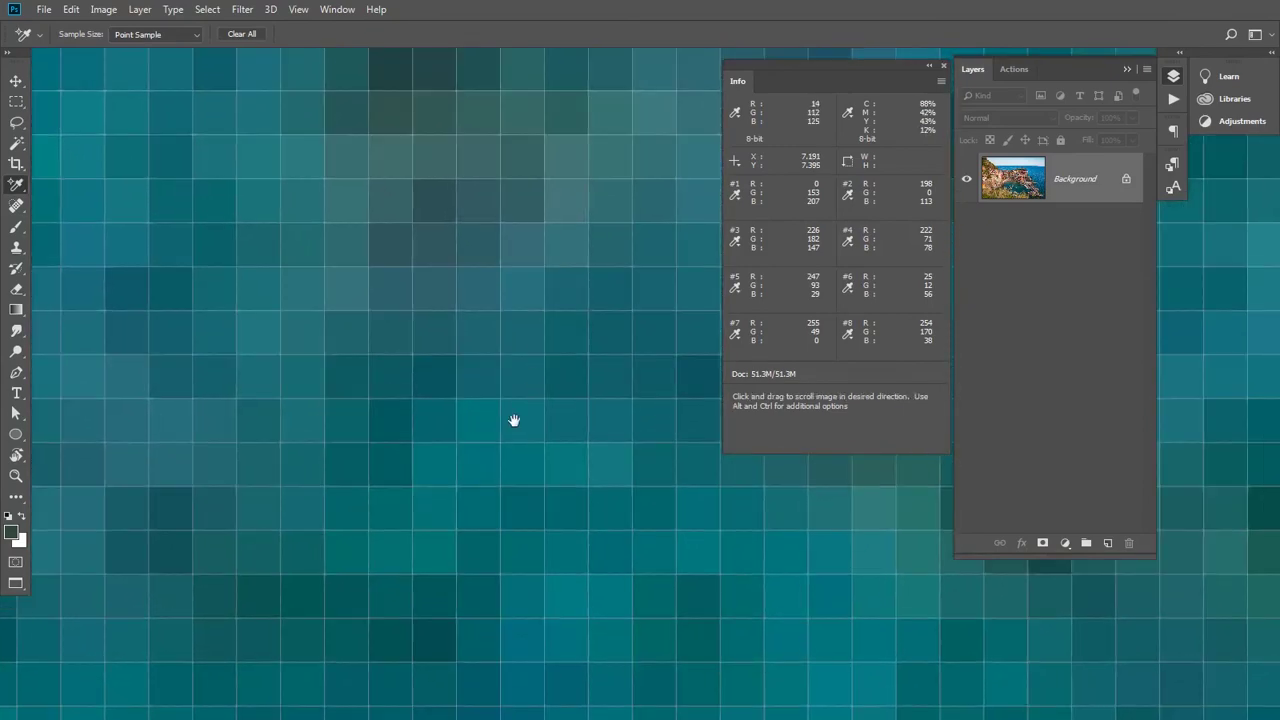
key(ctrl+space)
mouse_move(514, 420)
mouse_down()
mouse_move(451, 443)
mouse_move(519, 440)
mouse_up()
click(321, 322)
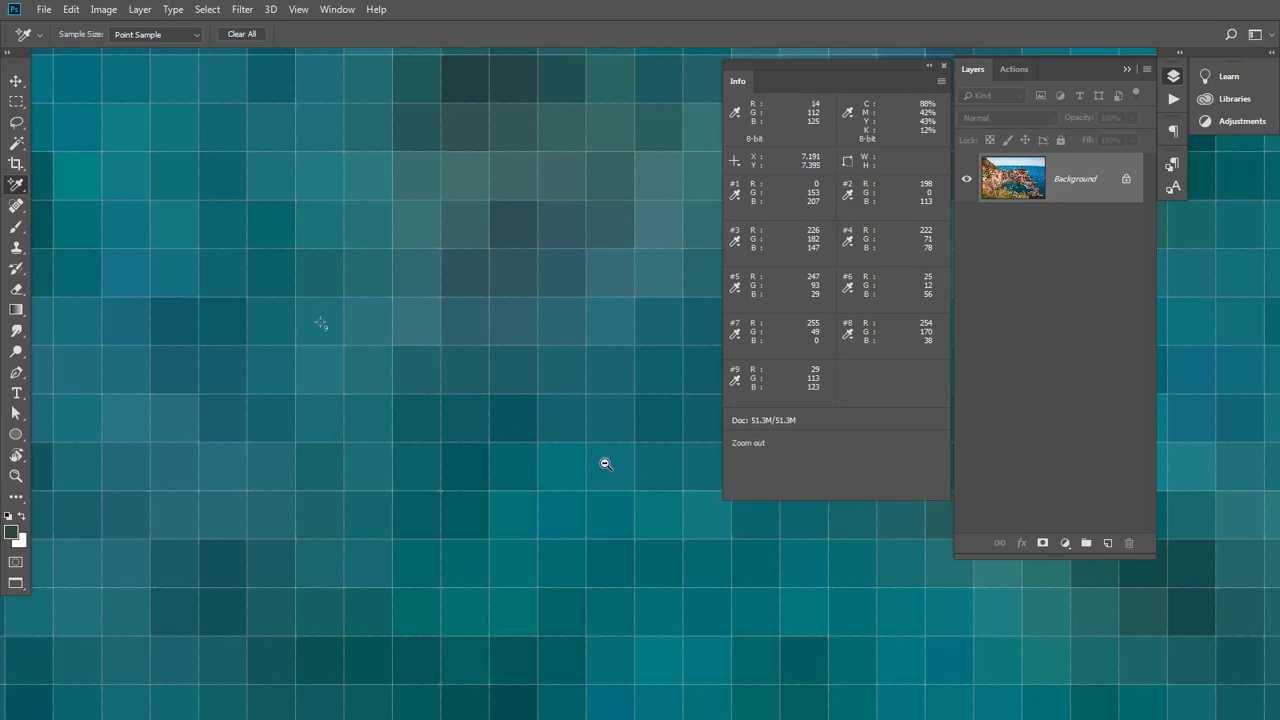
- Place a tenth color sampler on a yellow-green pixel of the upright leaf in front of the harbor rocks
click(366, 521)
drag(672, 564, 281, 514)
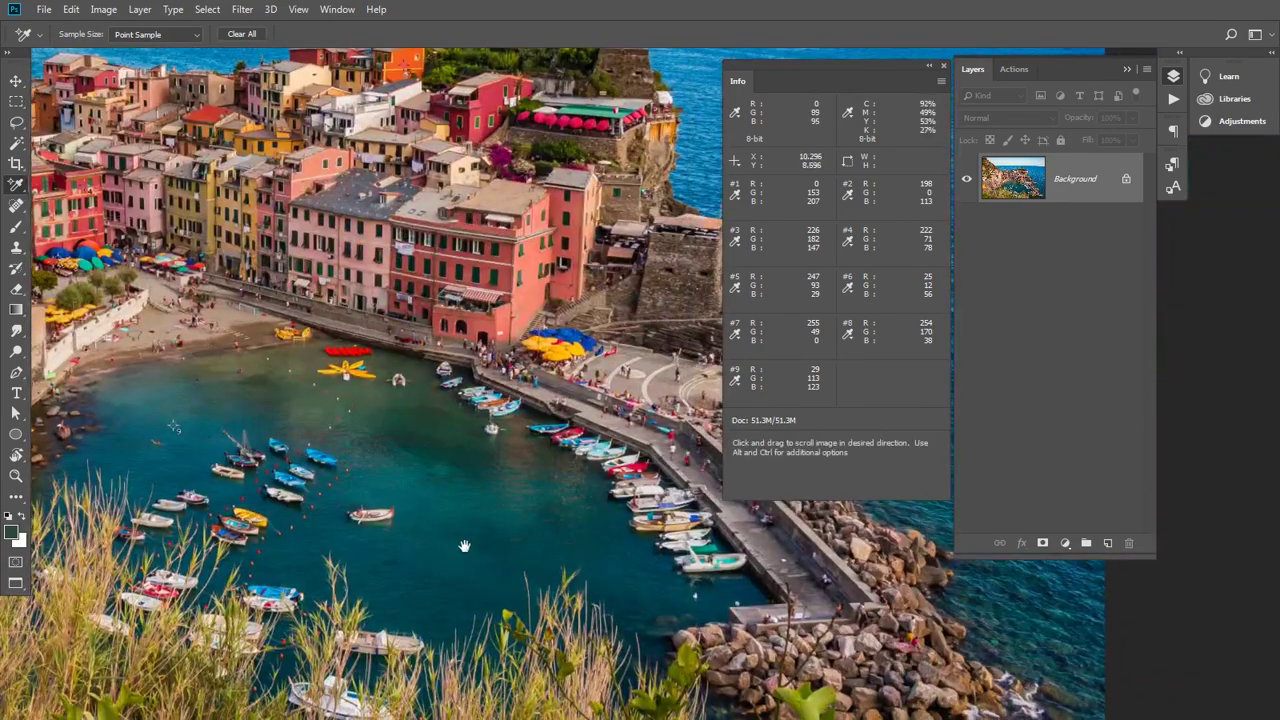
key(ctrl+space)
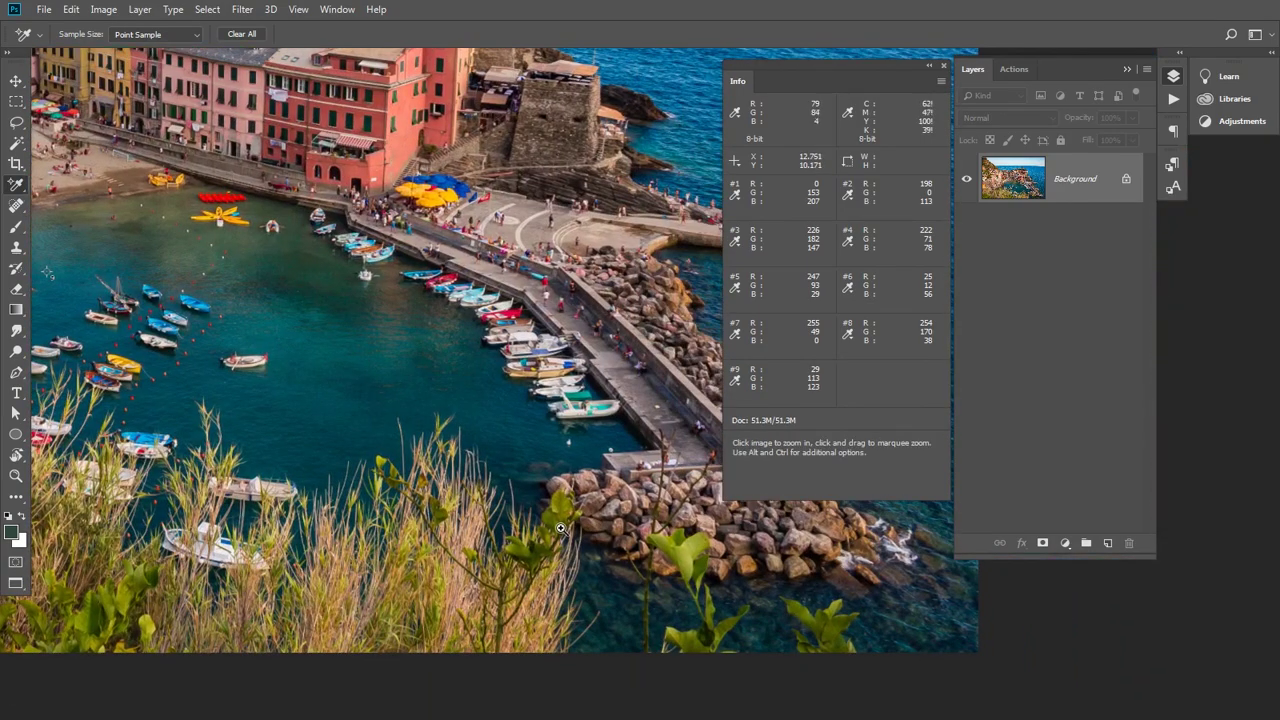
drag(560, 540, 642, 349)
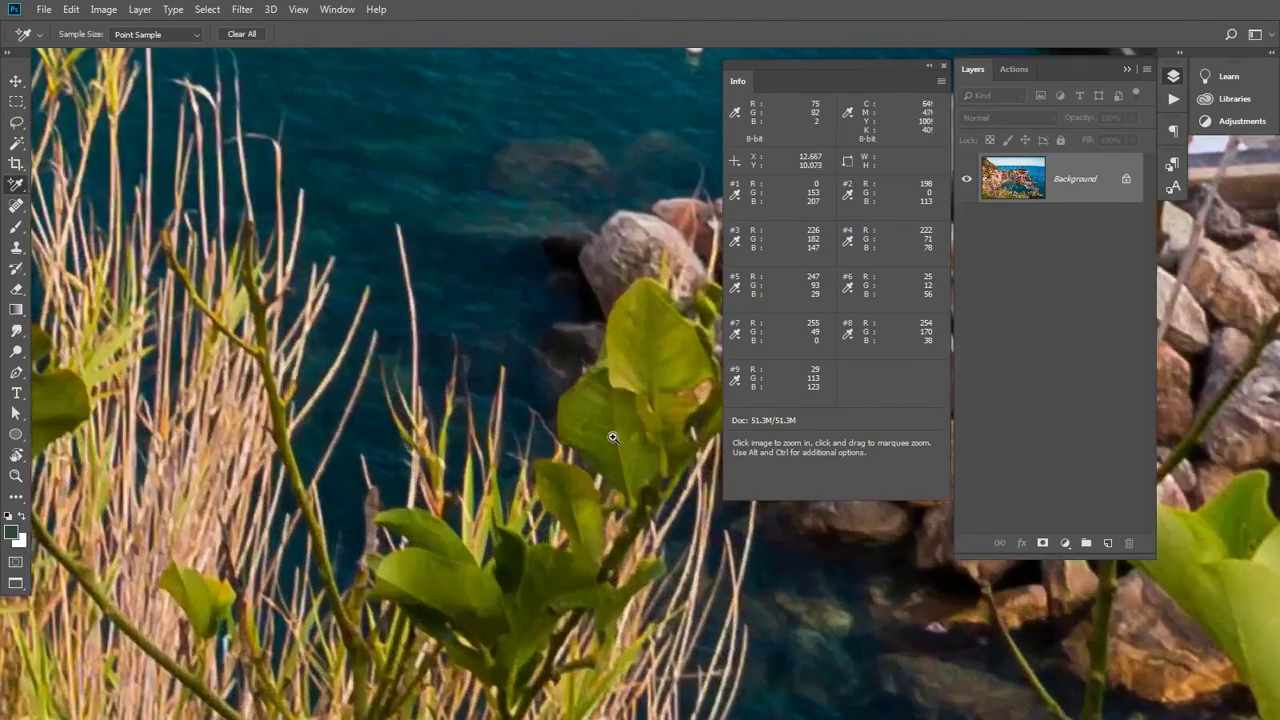
drag(590, 465, 500, 505)
key(ctrl+space)
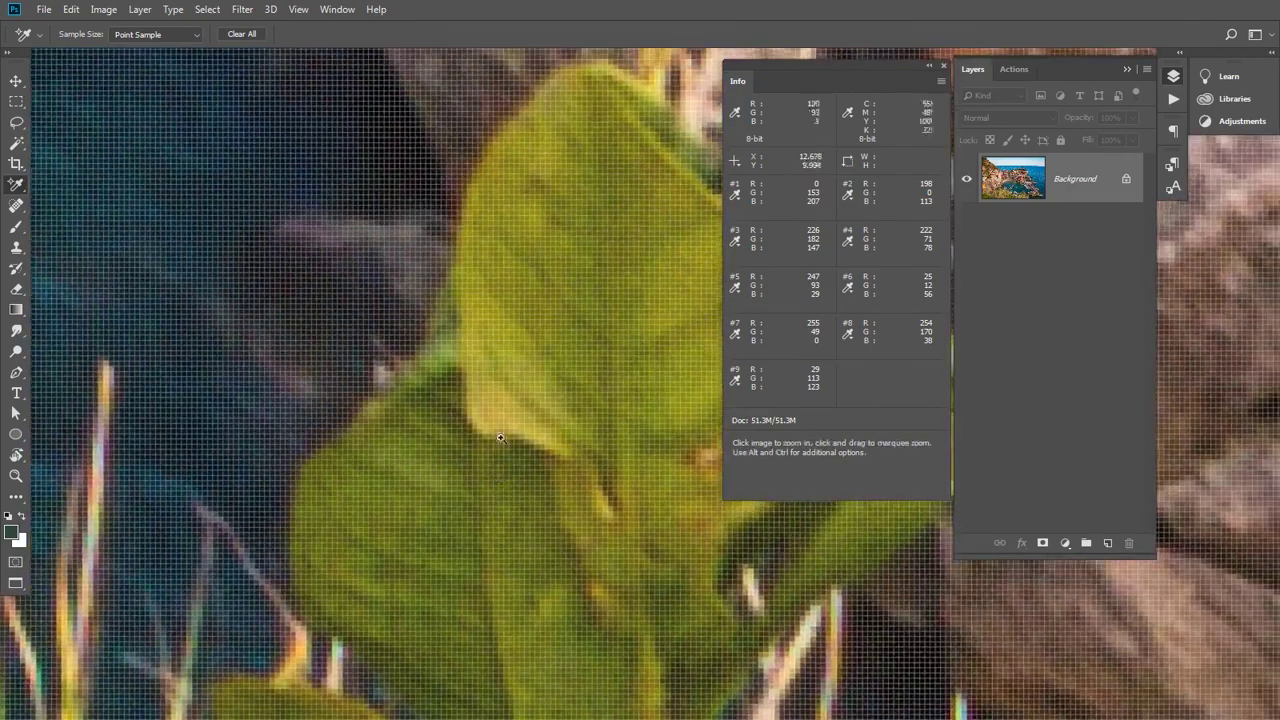
drag(498, 428, 594, 234)
drag(577, 304, 474, 460)
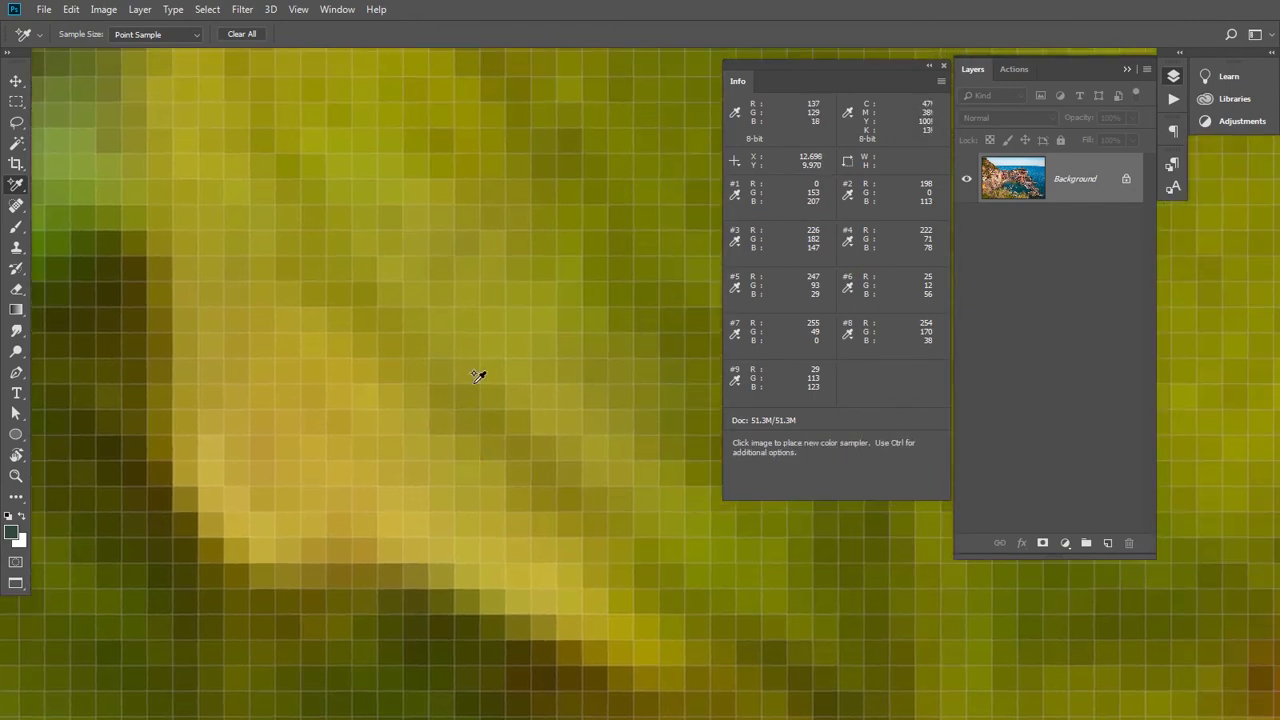
click(472, 470)
- Bring the whole photo back into view and show the document grid over it
drag(562, 519, 551, 518)
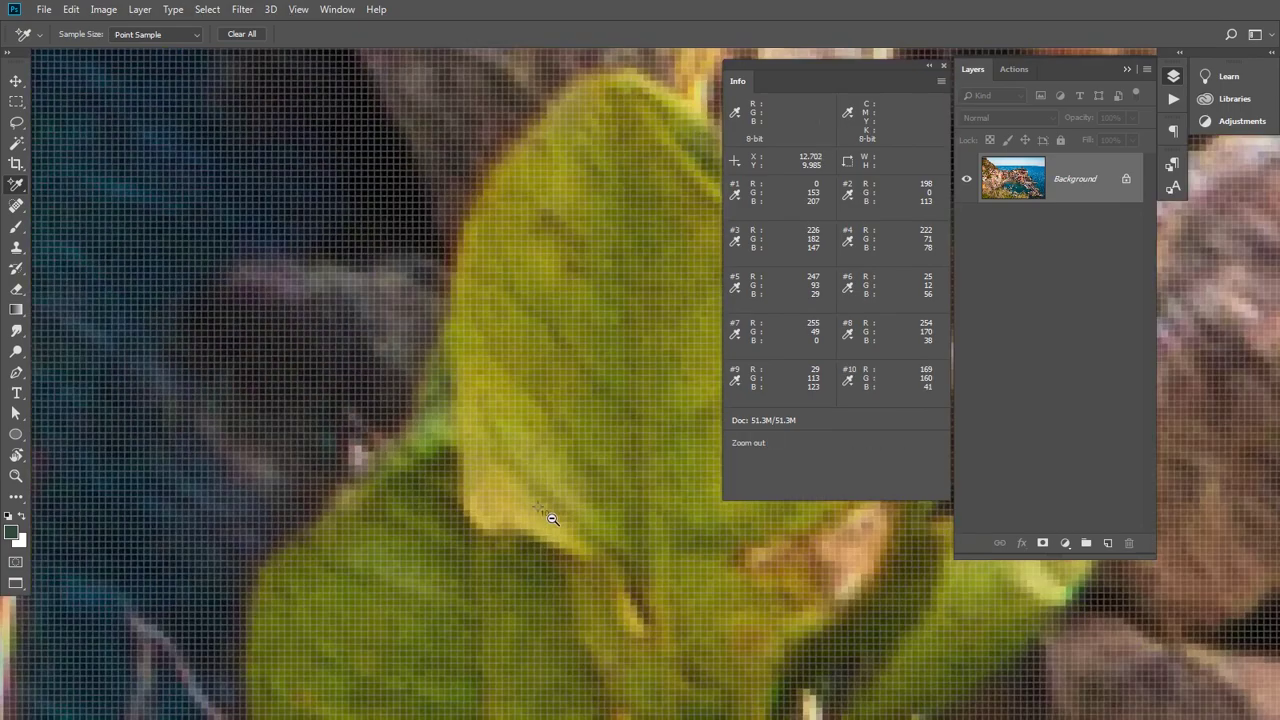
scroll(552, 519, down, 6)
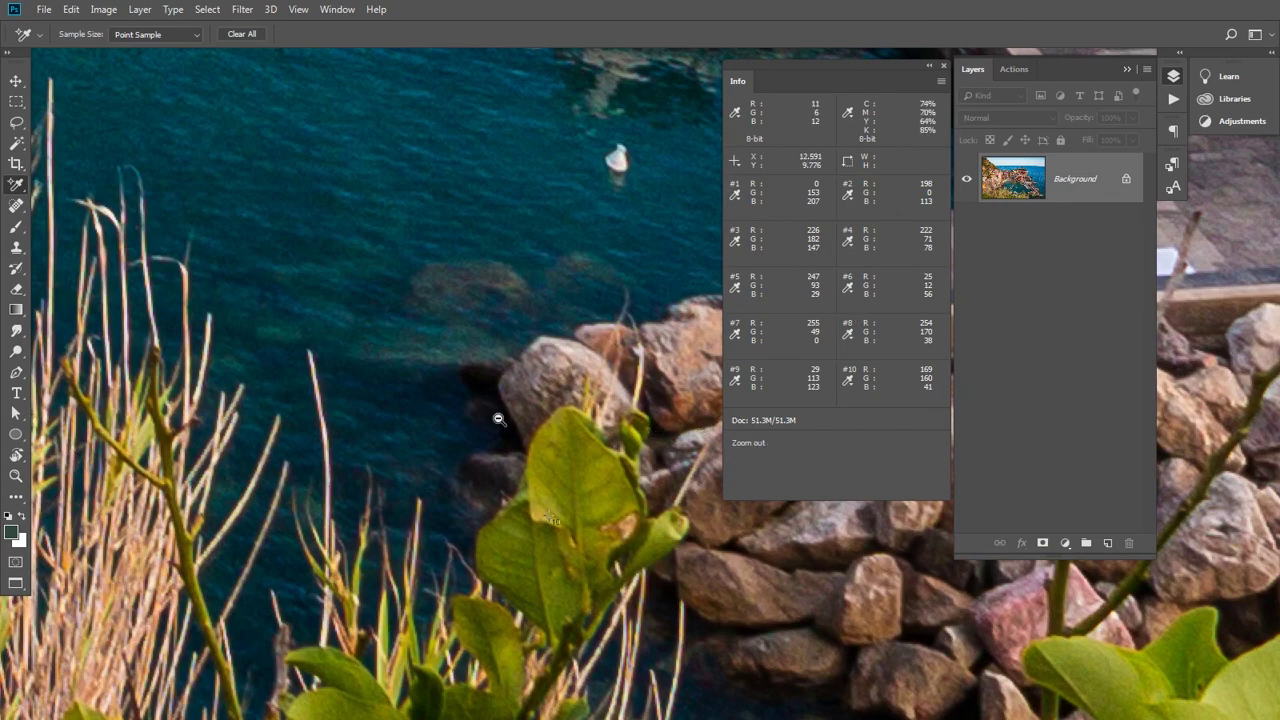
scroll(498, 415, down, 8)
scroll(500, 411, down, 8)
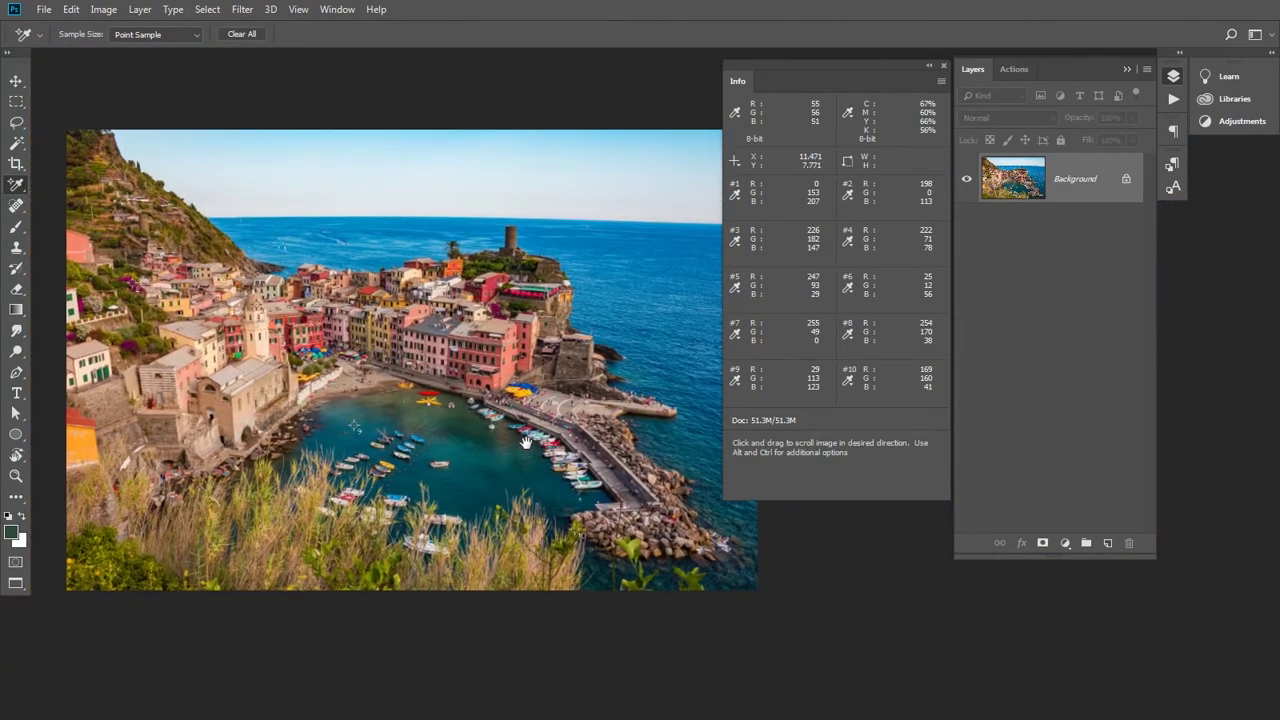
drag(526, 442, 518, 434)
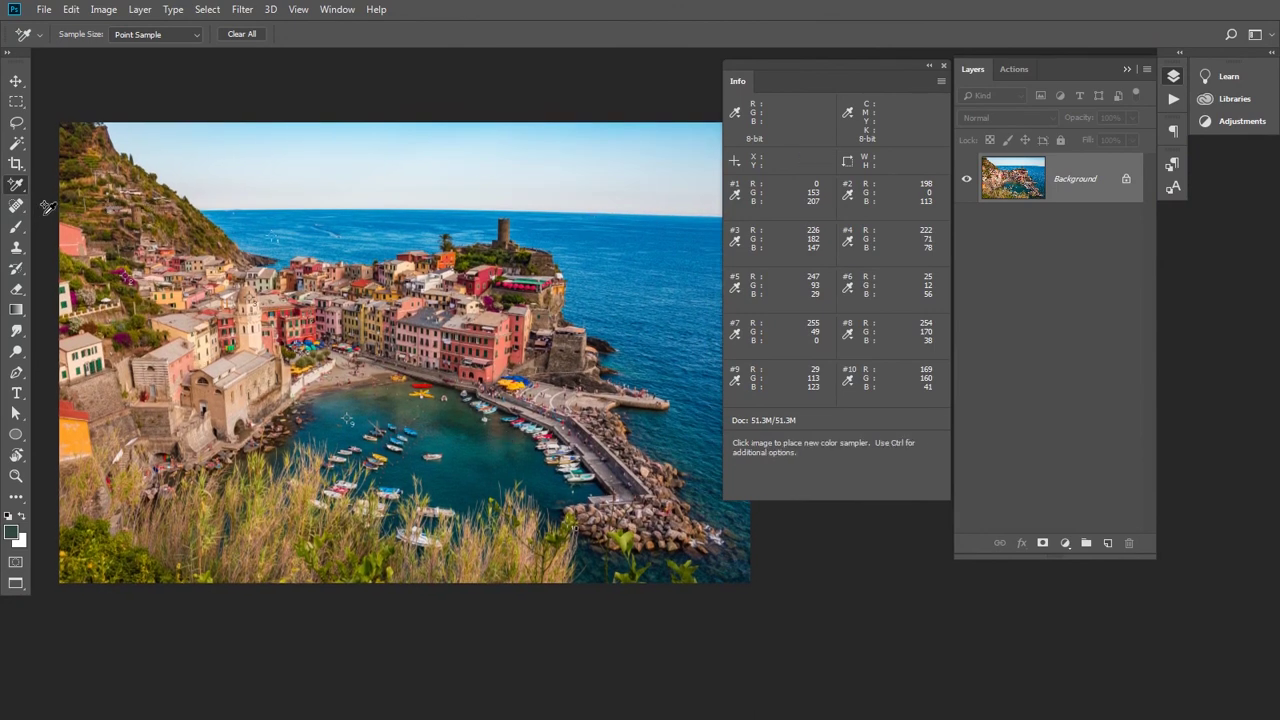
click(16, 103)
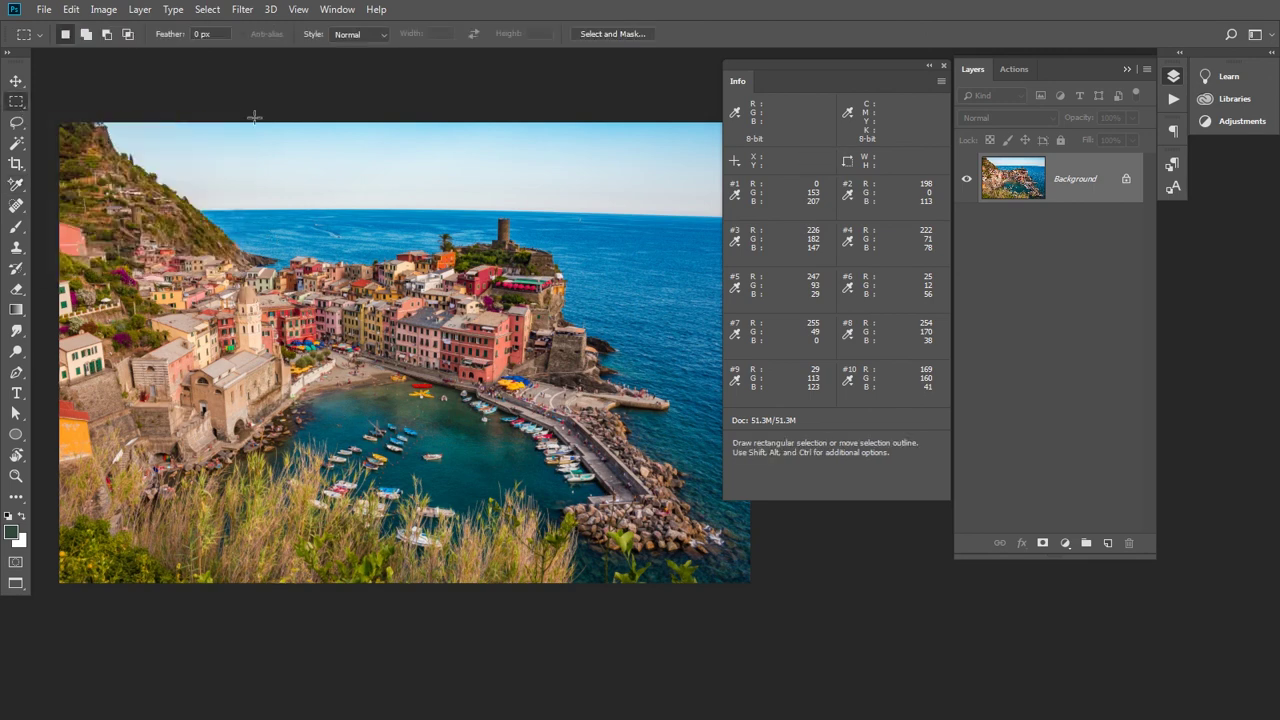
click(297, 10)
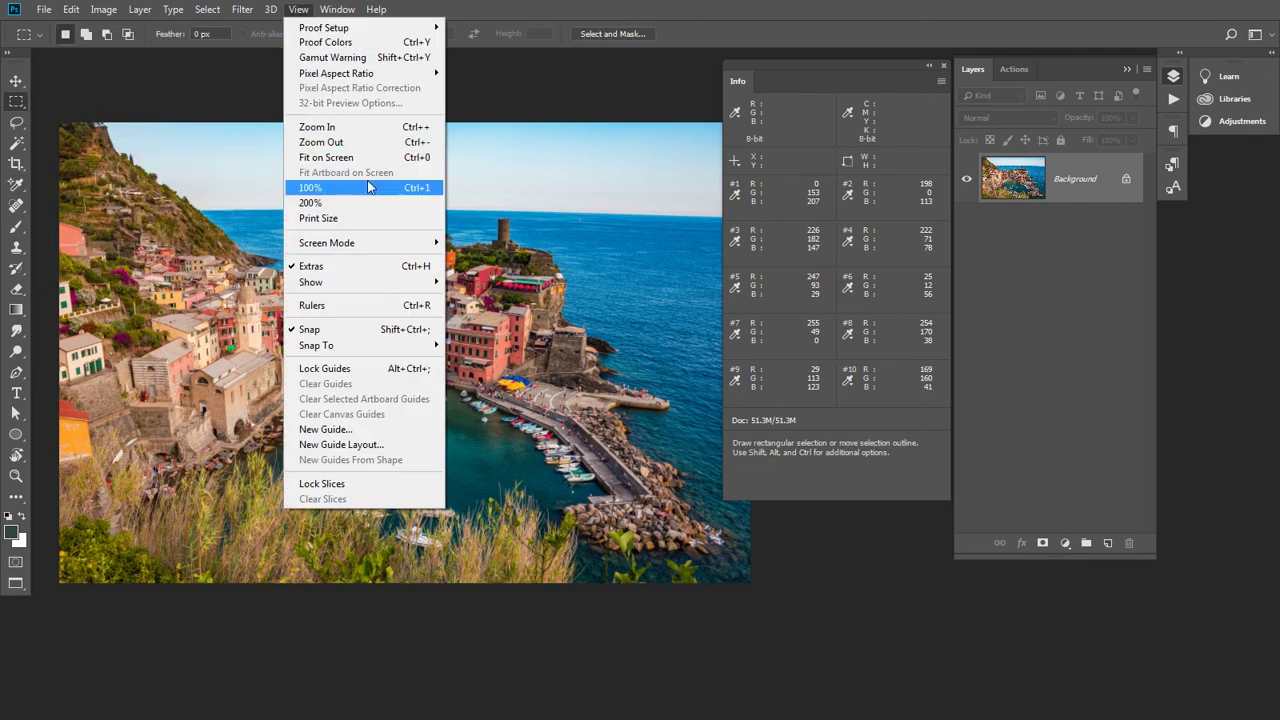
mouse_move(357, 285)
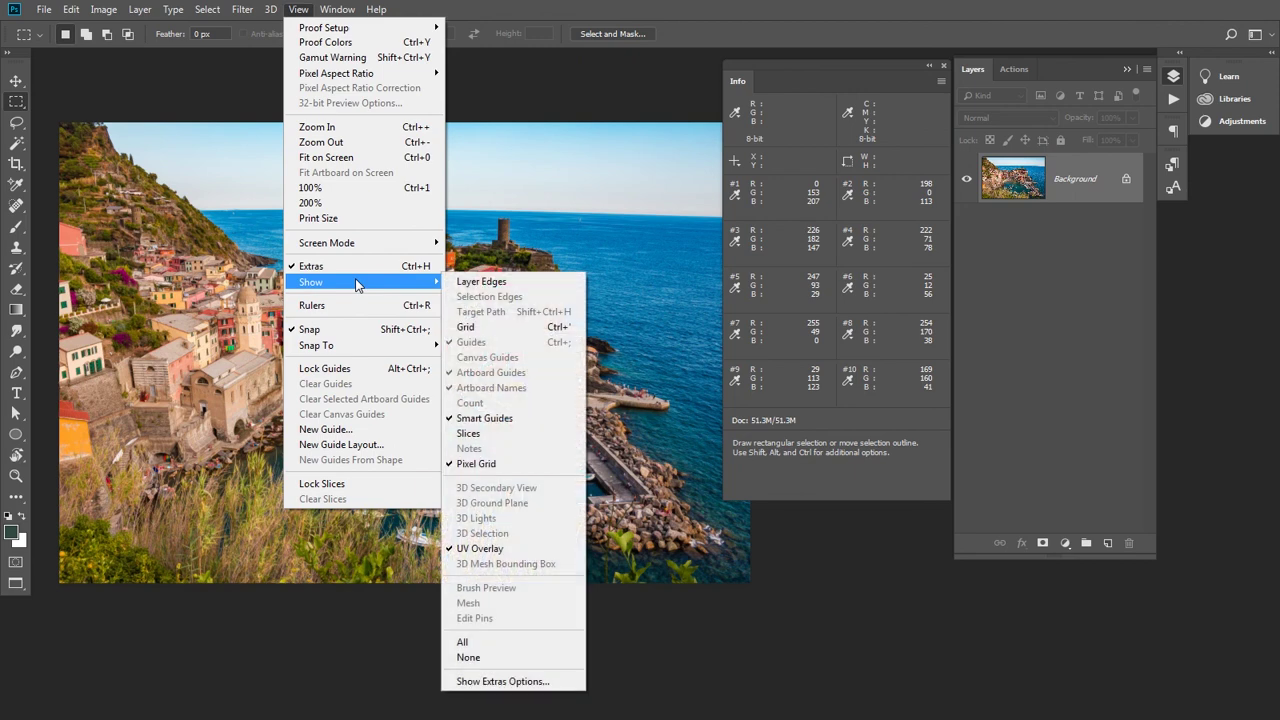
click(503, 329)
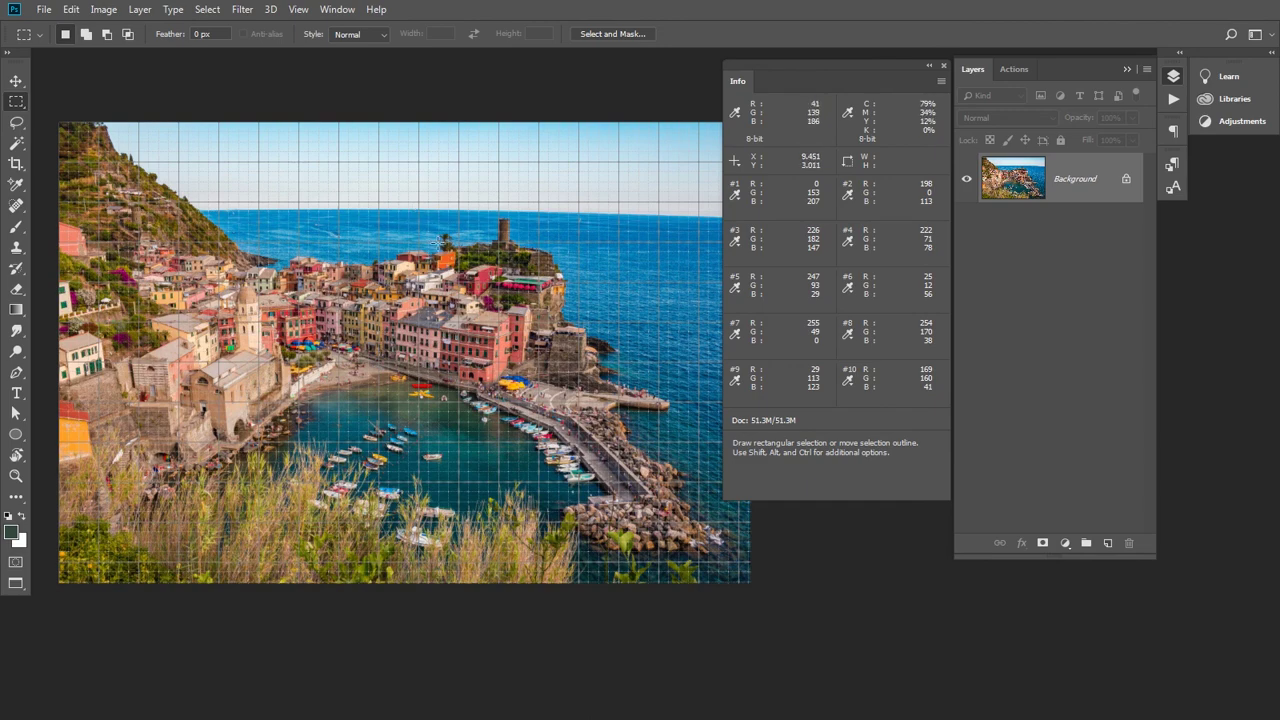
- Make a rectangular selection covering one full 1.000 by 1.000 grid square in the sky above the horizon
key(z)
drag(334, 234, 431, 194)
key(space)
drag(461, 269, 381, 317)
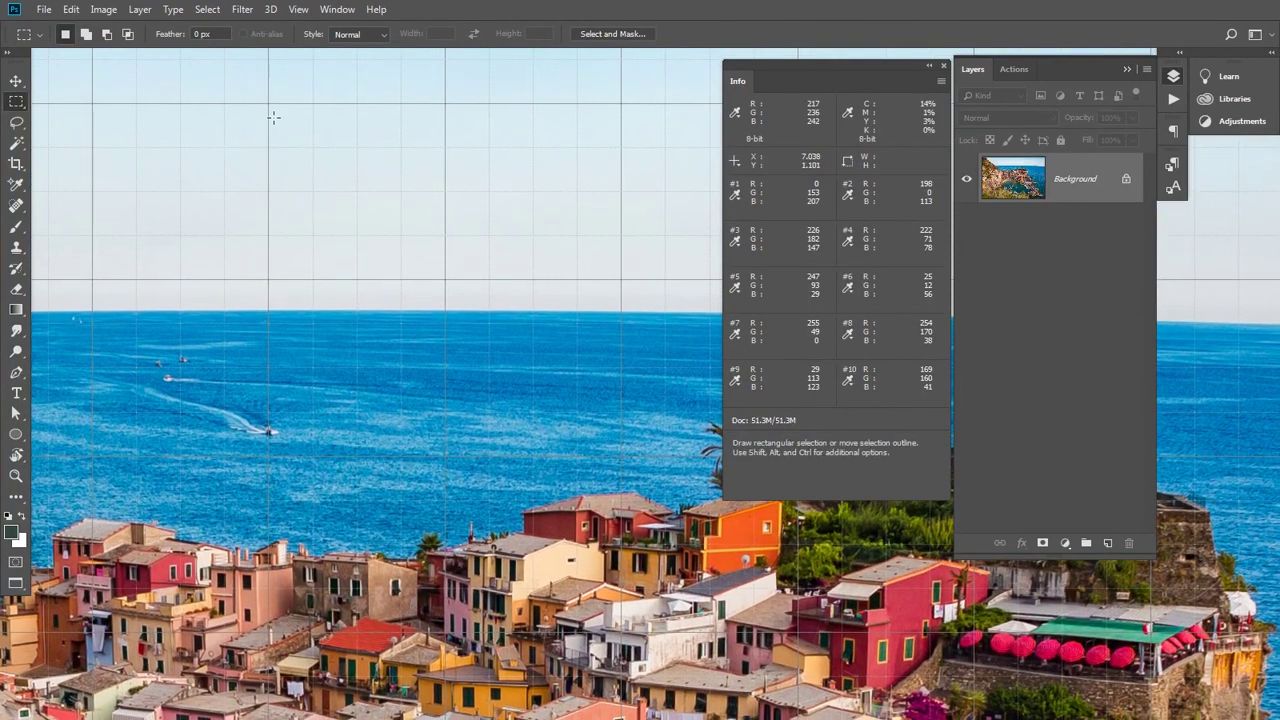
drag(267, 101, 445, 279)
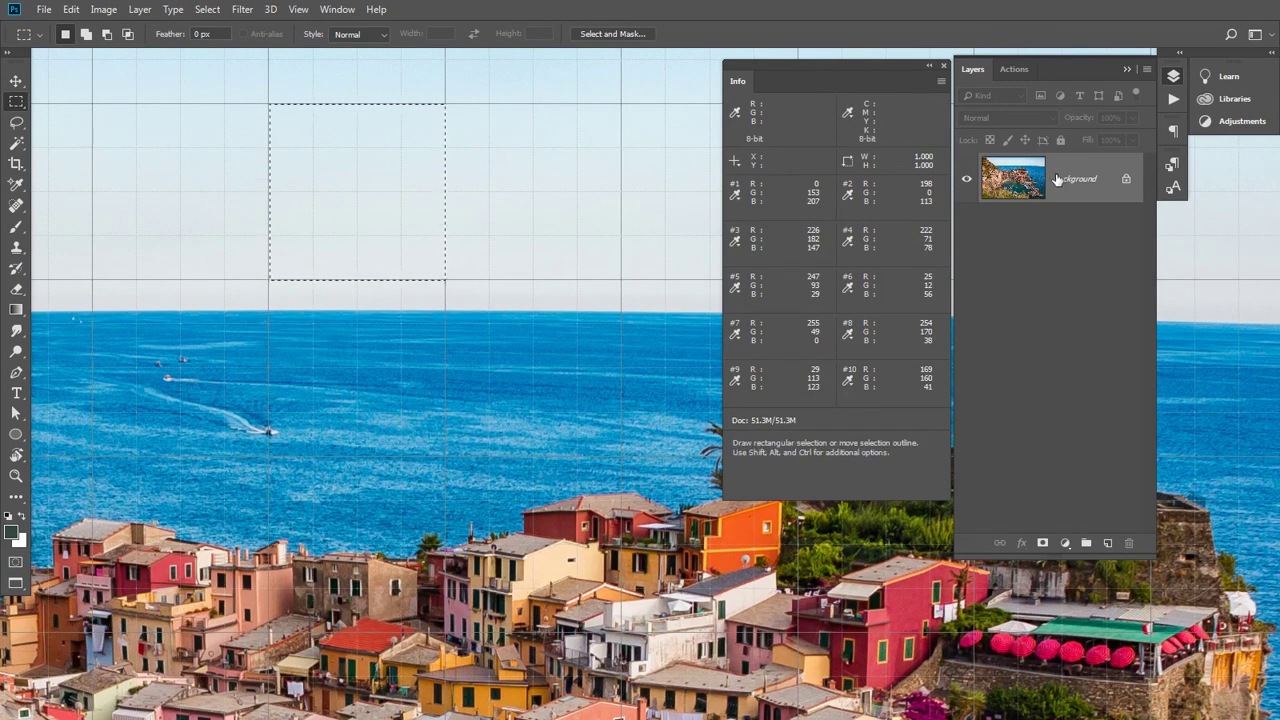
- Switch from the Color Sampler to the Eyedropper tool and add a new empty layer above the background
key(space)
drag(460, 430, 480, 430)
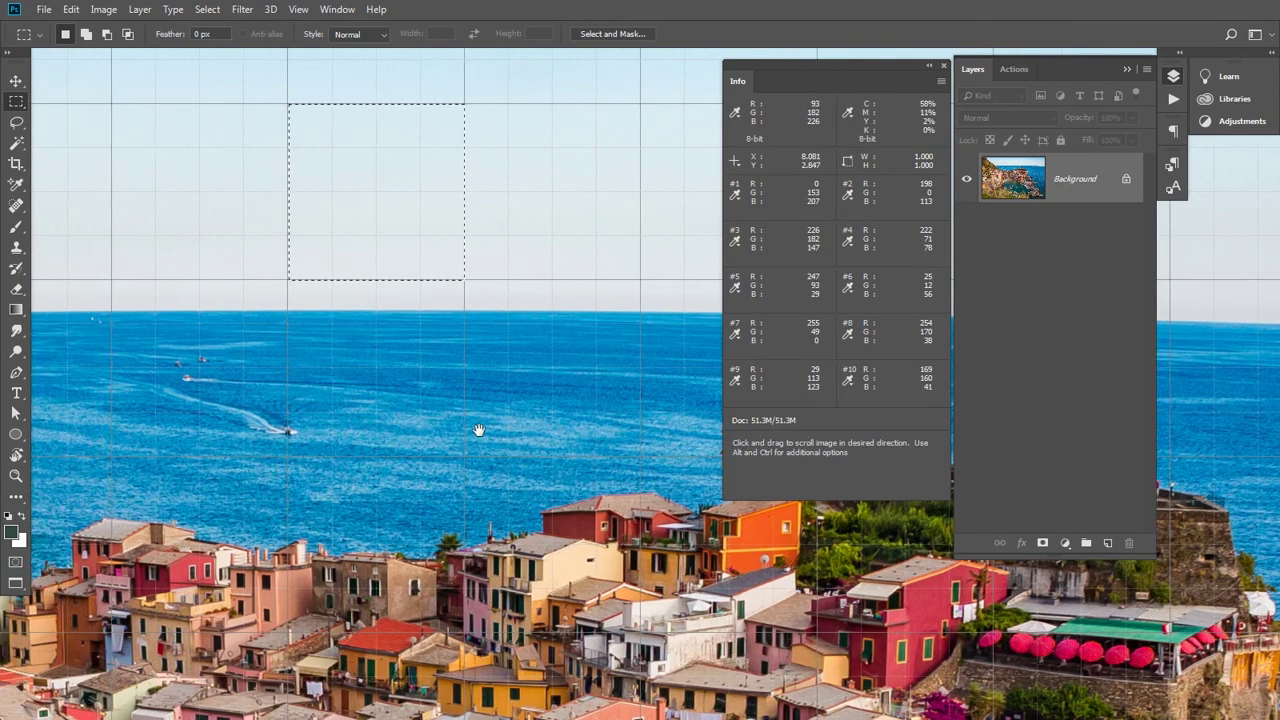
key(space)
drag(460, 354, 475, 382)
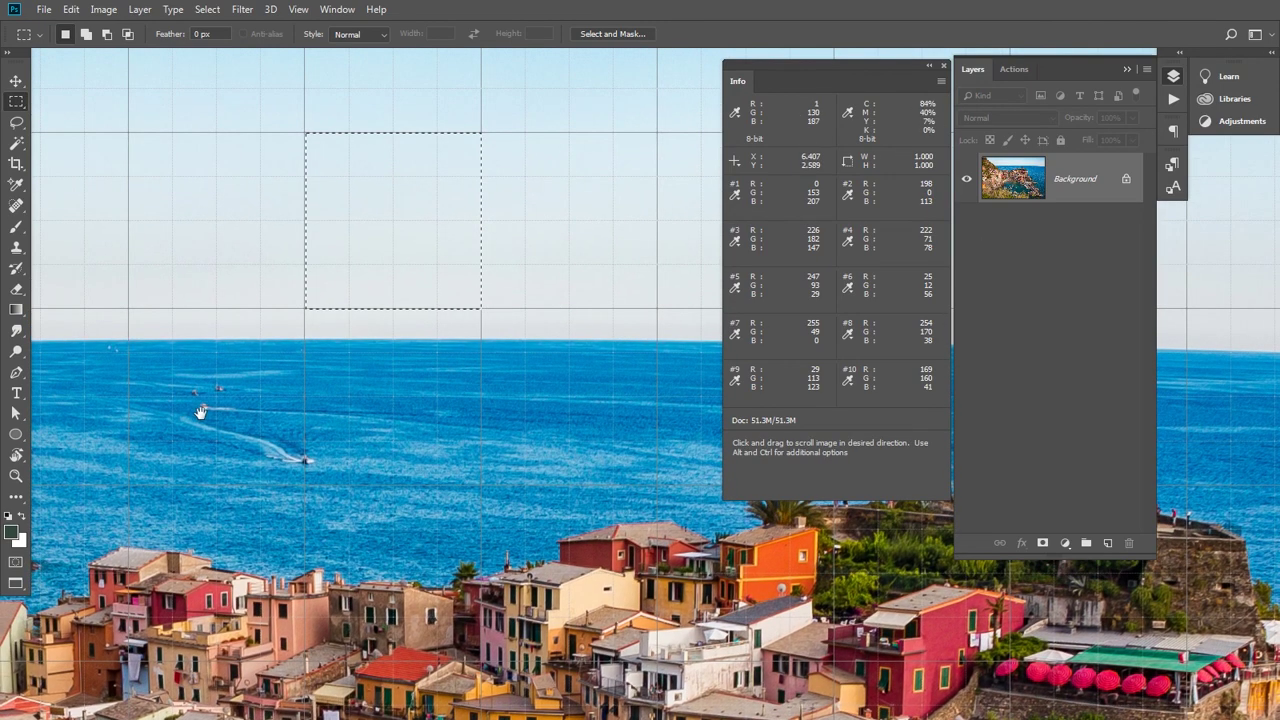
click(16, 186)
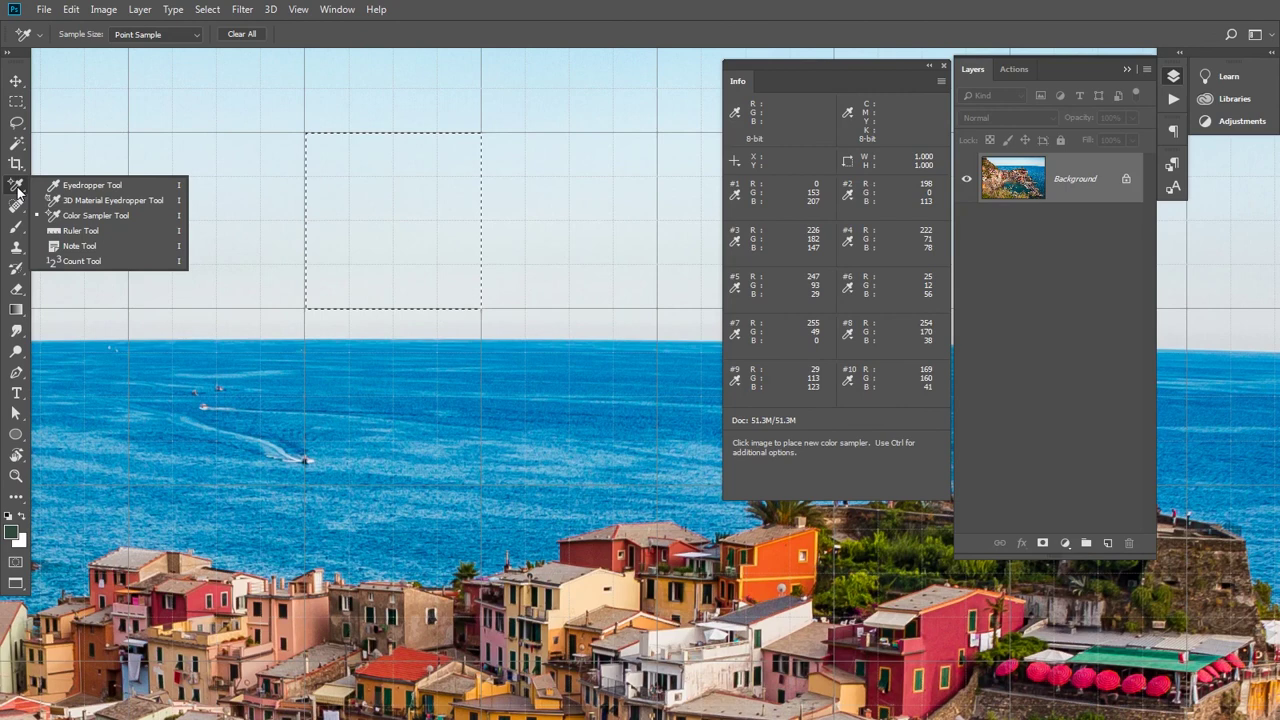
click(17, 190)
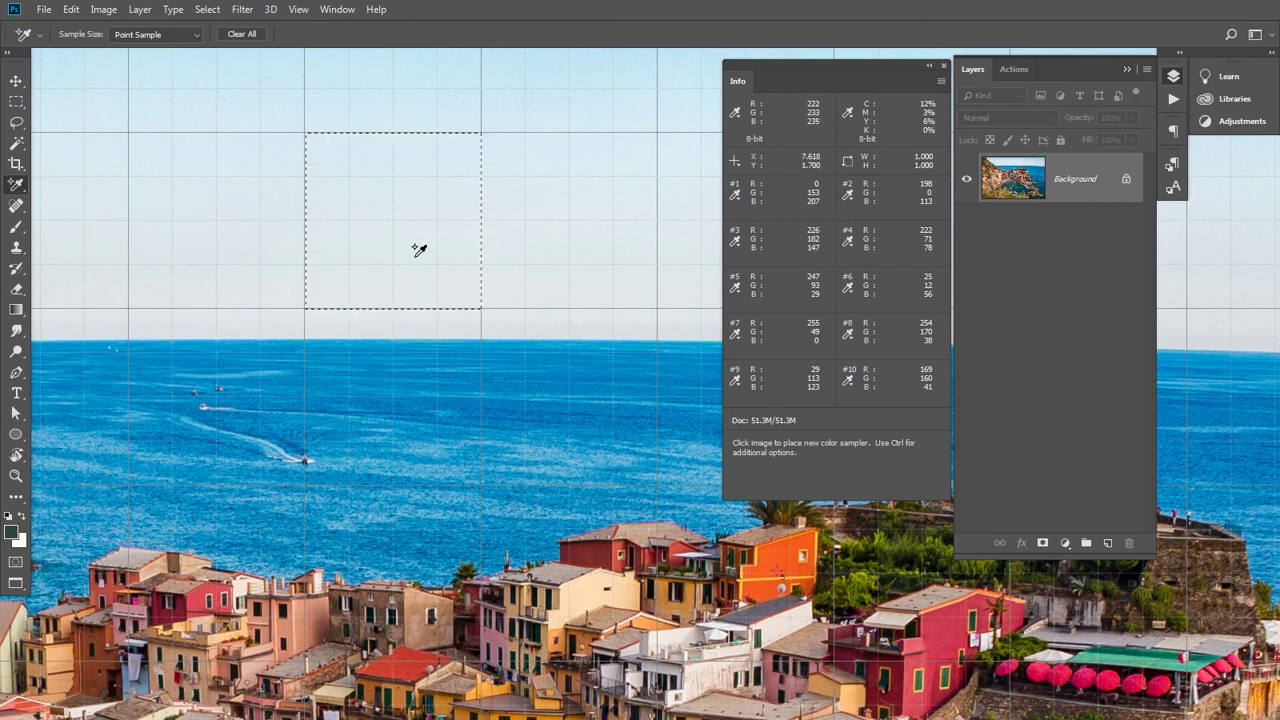
right_click(18, 188)
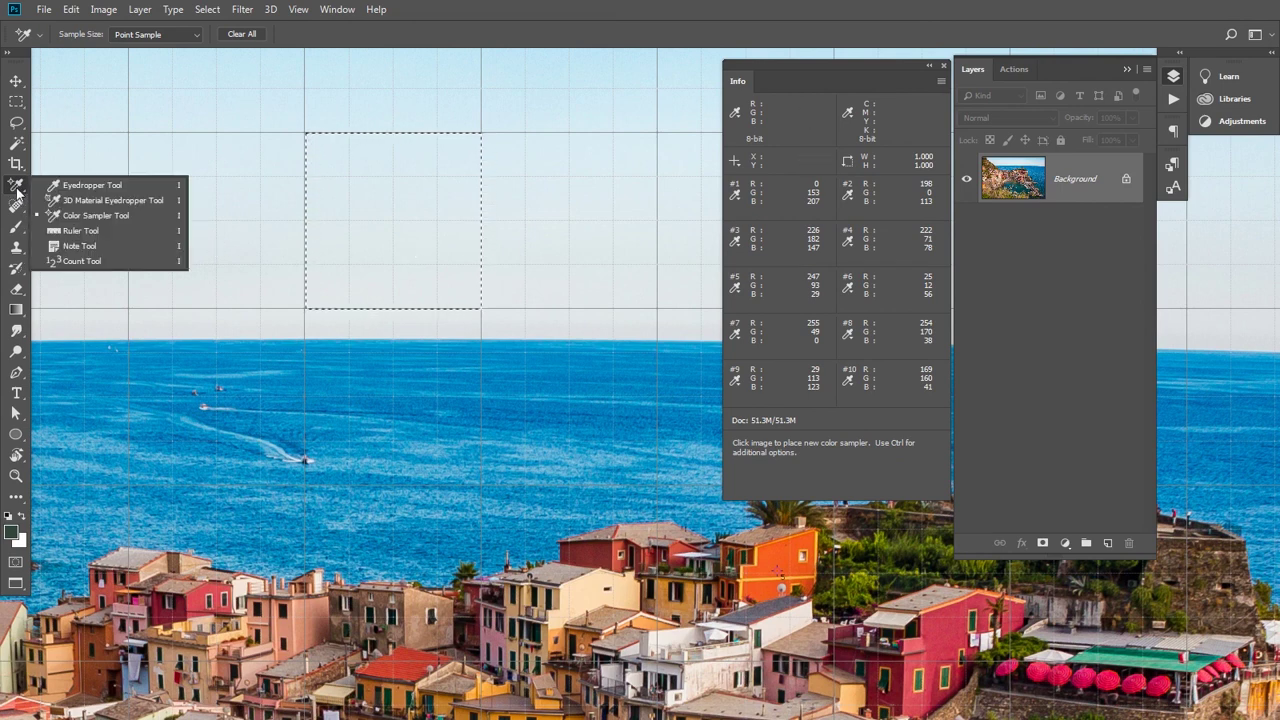
click(81, 188)
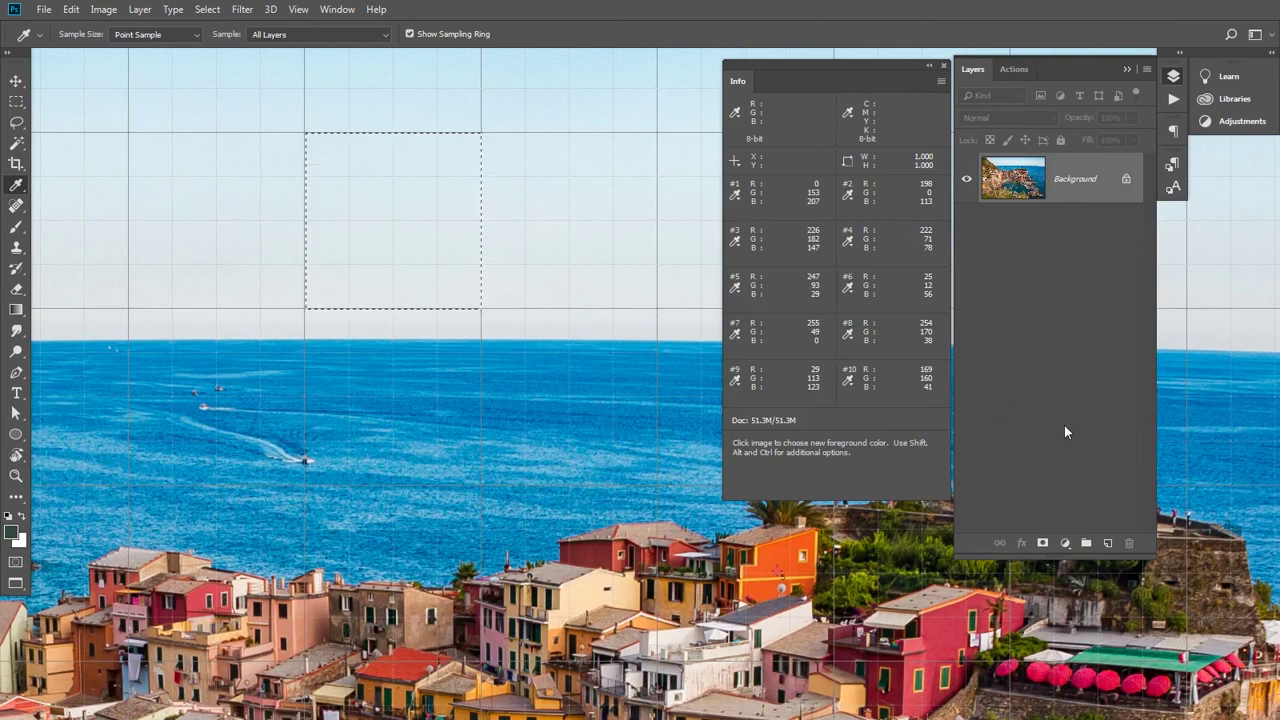
click(1108, 543)
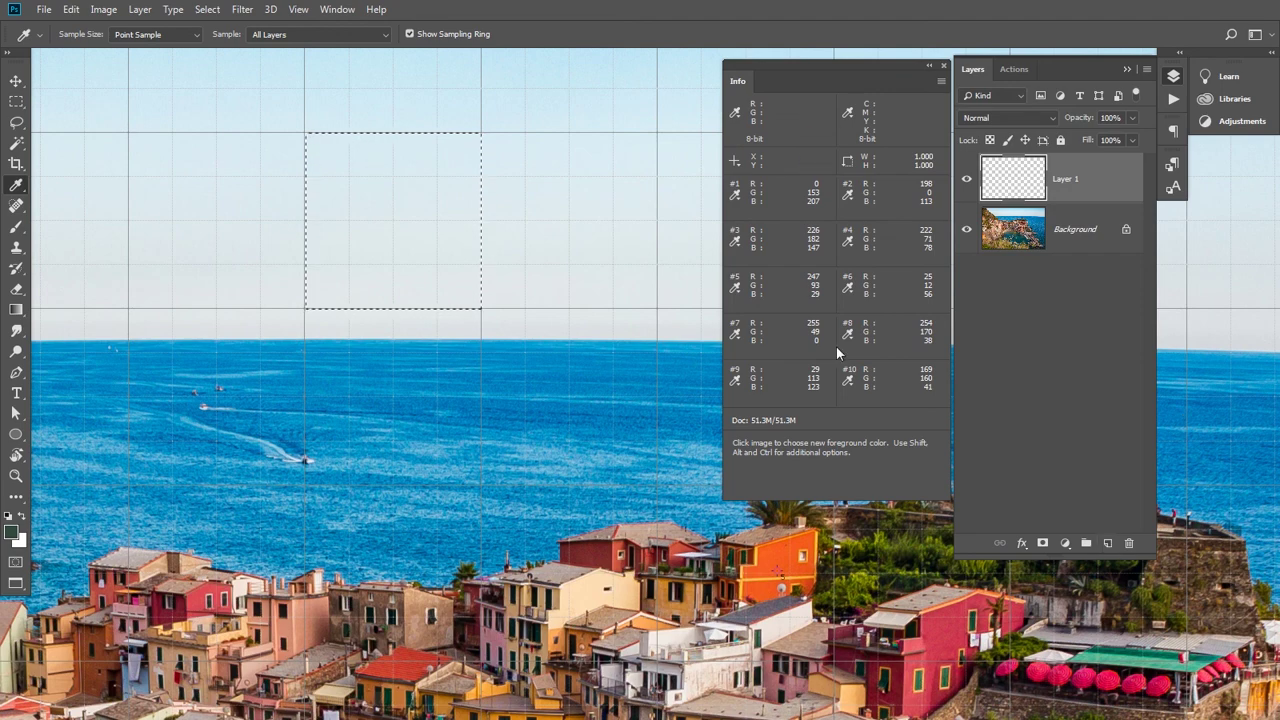
- Pick the blue sea pixel marked by color sampler #1 as the foreground color
alt+click(363, 369)
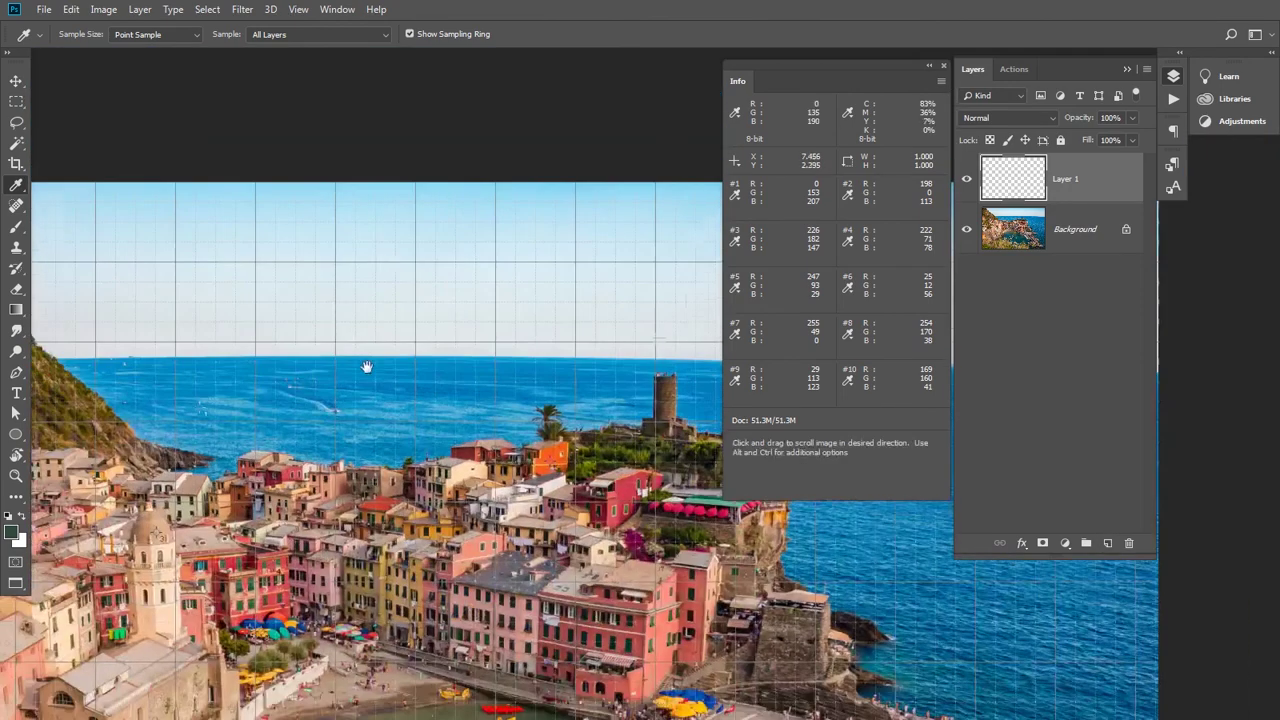
drag(367, 367, 381, 336)
ctrl+click(400, 331)
drag(522, 445, 600, 300)
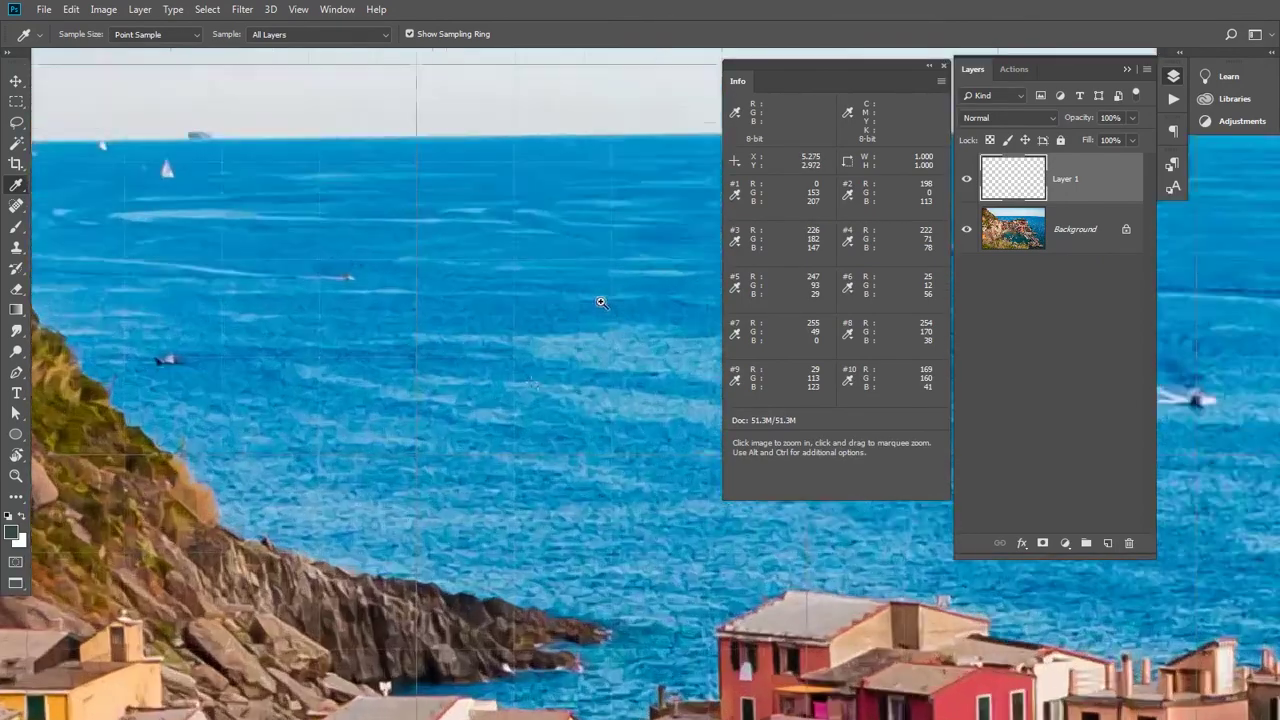
drag(528, 376, 637, 217)
scroll(600, 301, up, 4)
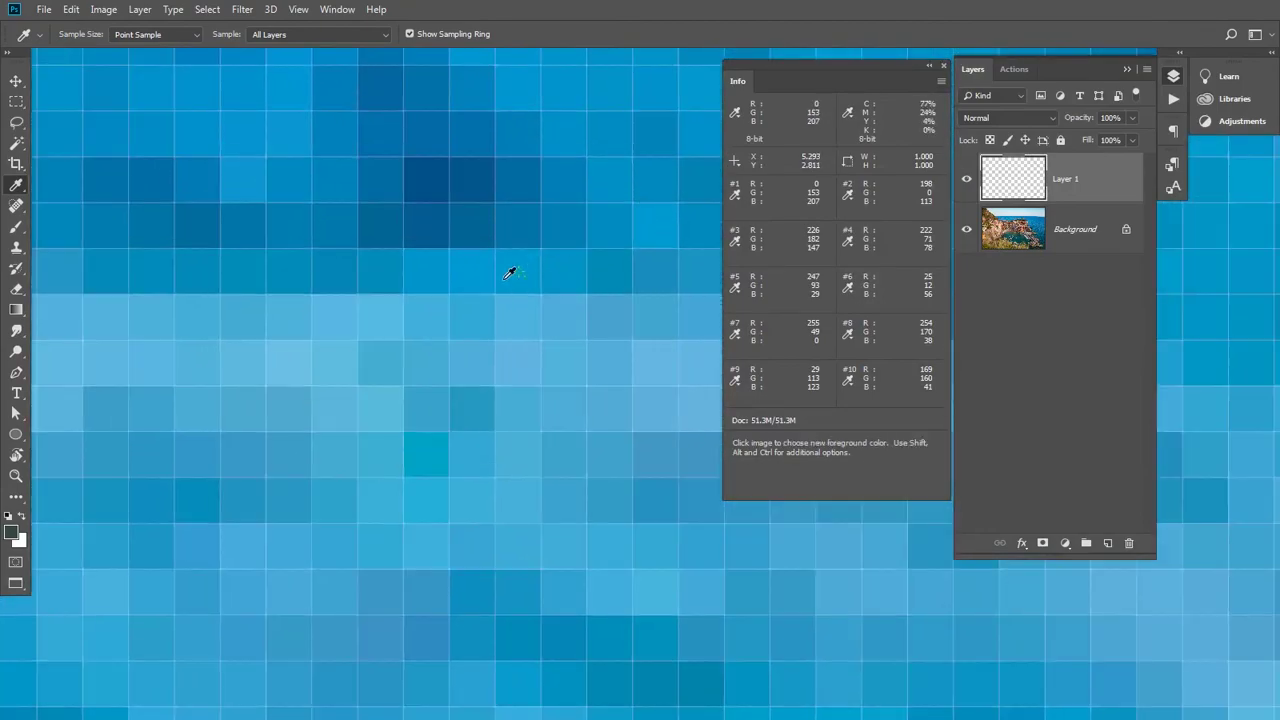
click(536, 260)
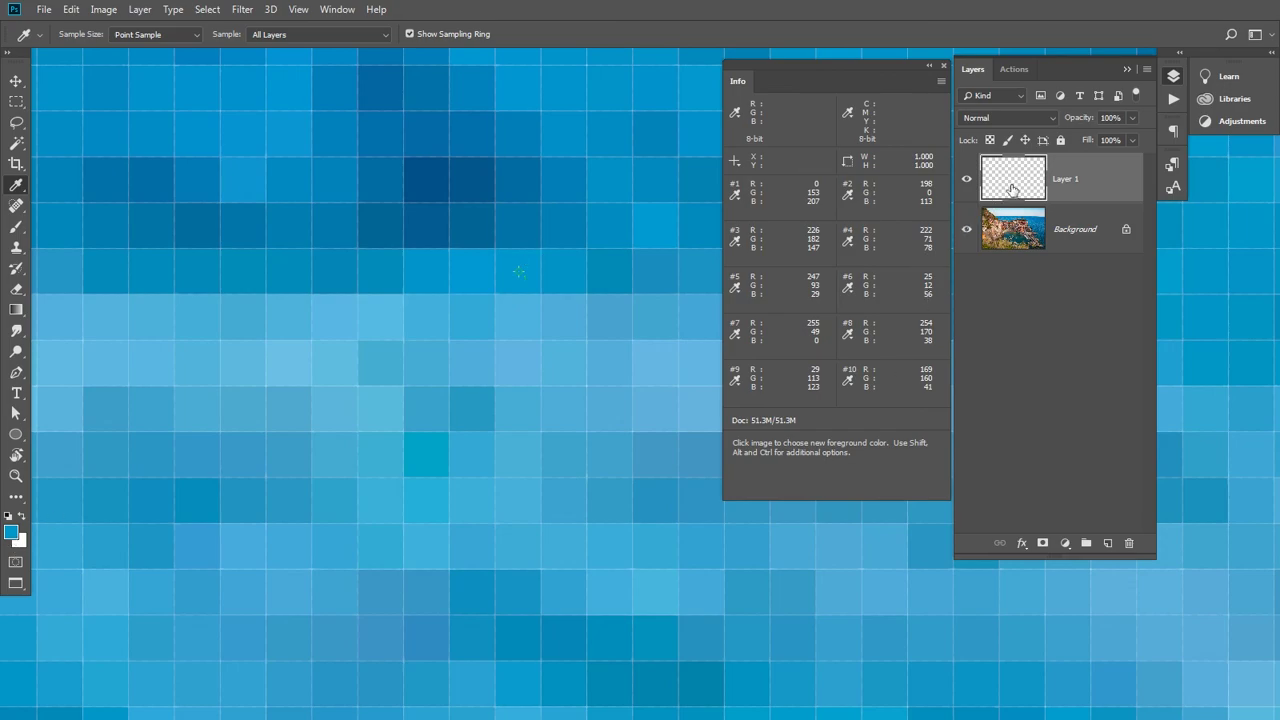
- Fill the selected grid square in the sky with the sampled blue on the new layer
scroll(591, 249, down, 5)
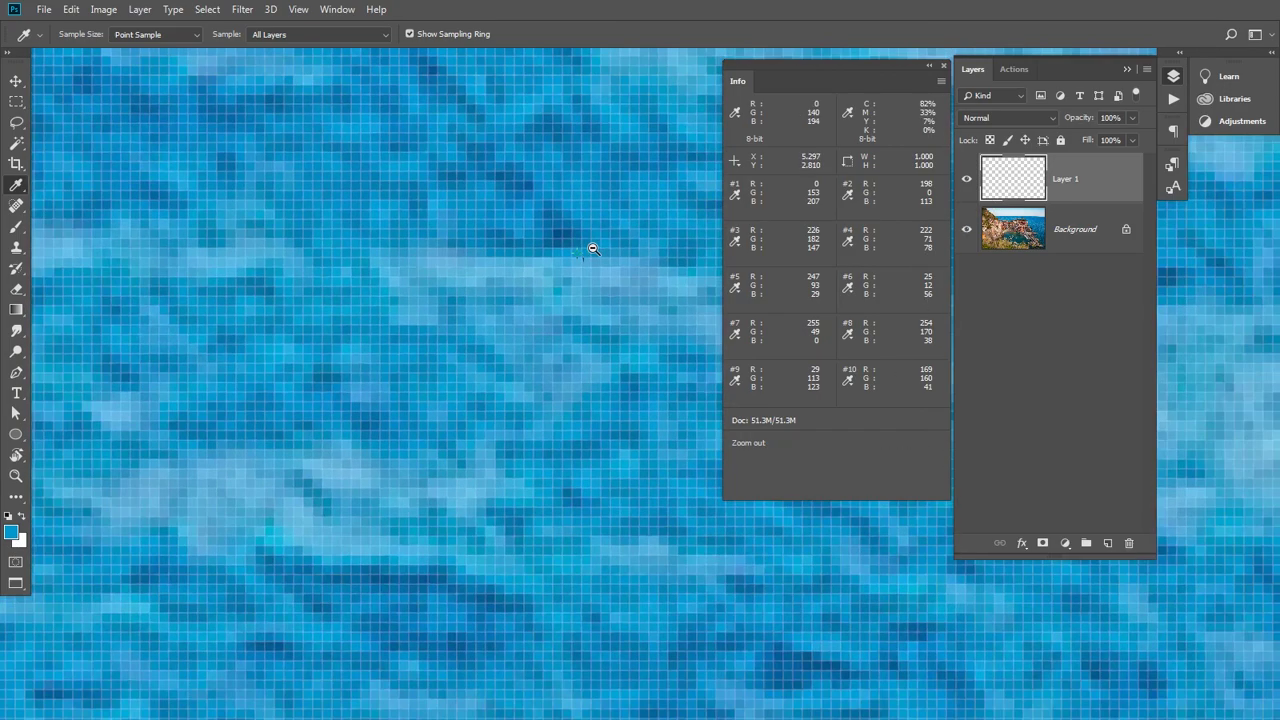
scroll(593, 249, down, 3)
drag(588, 234, 498, 615)
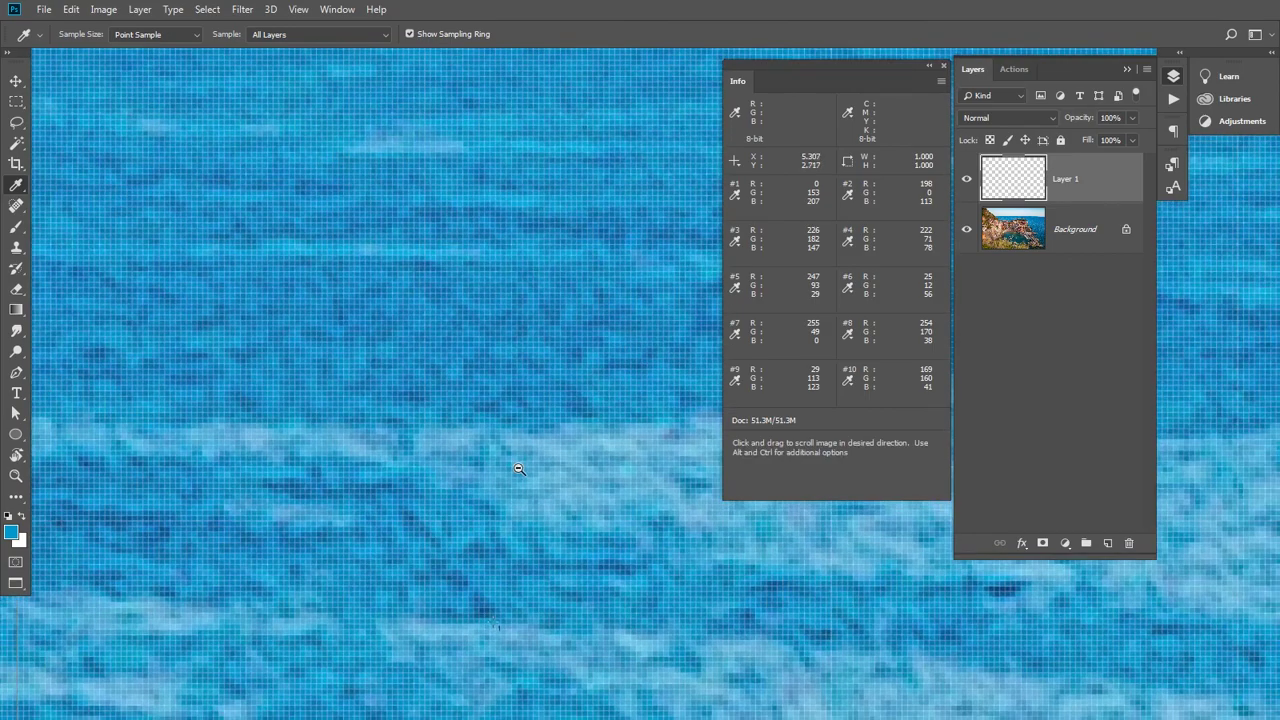
scroll(518, 468, down, 3)
scroll(546, 274, down, 3)
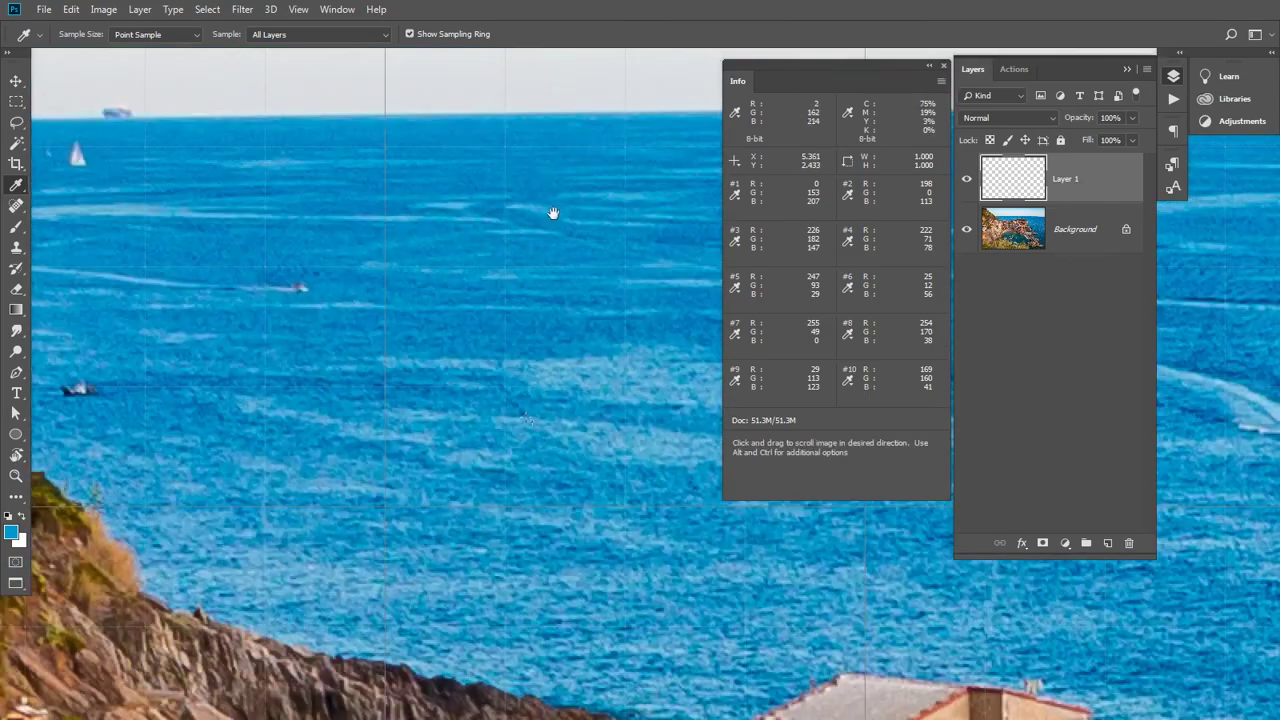
scroll(553, 213, down, 8)
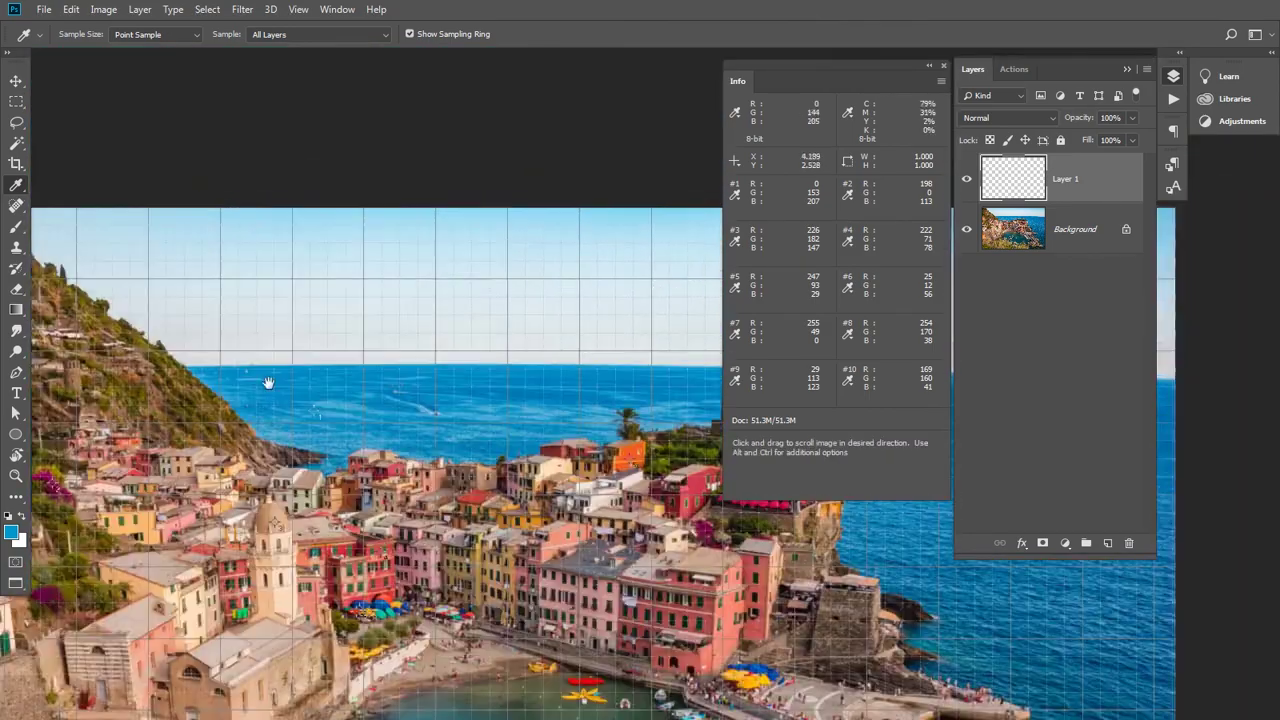
mouse_move(418, 381)
mouse_down()
mouse_move(397, 380)
mouse_move(433, 374)
mouse_up()
ctrl+click(485, 353)
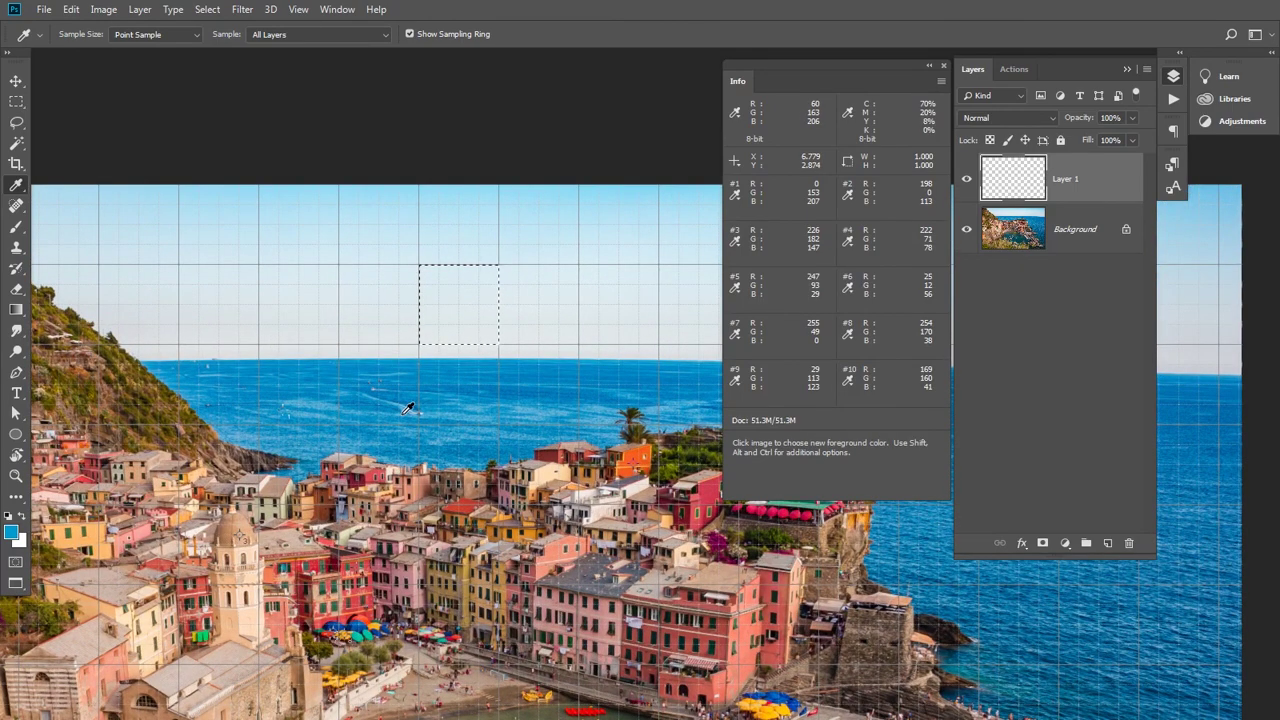
key(alt+BackSpace)
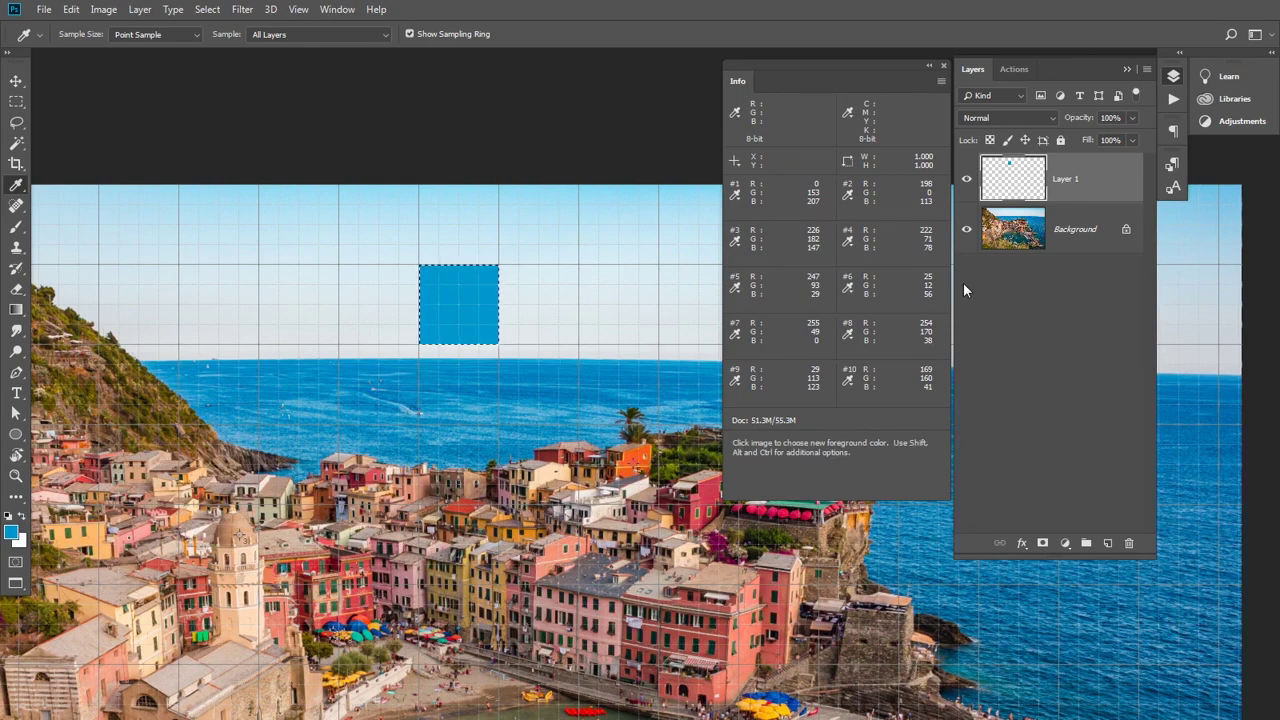
- Add a second empty layer and pick the magenta flower pixel at color sampler #2 as the foreground color
click(1107, 545)
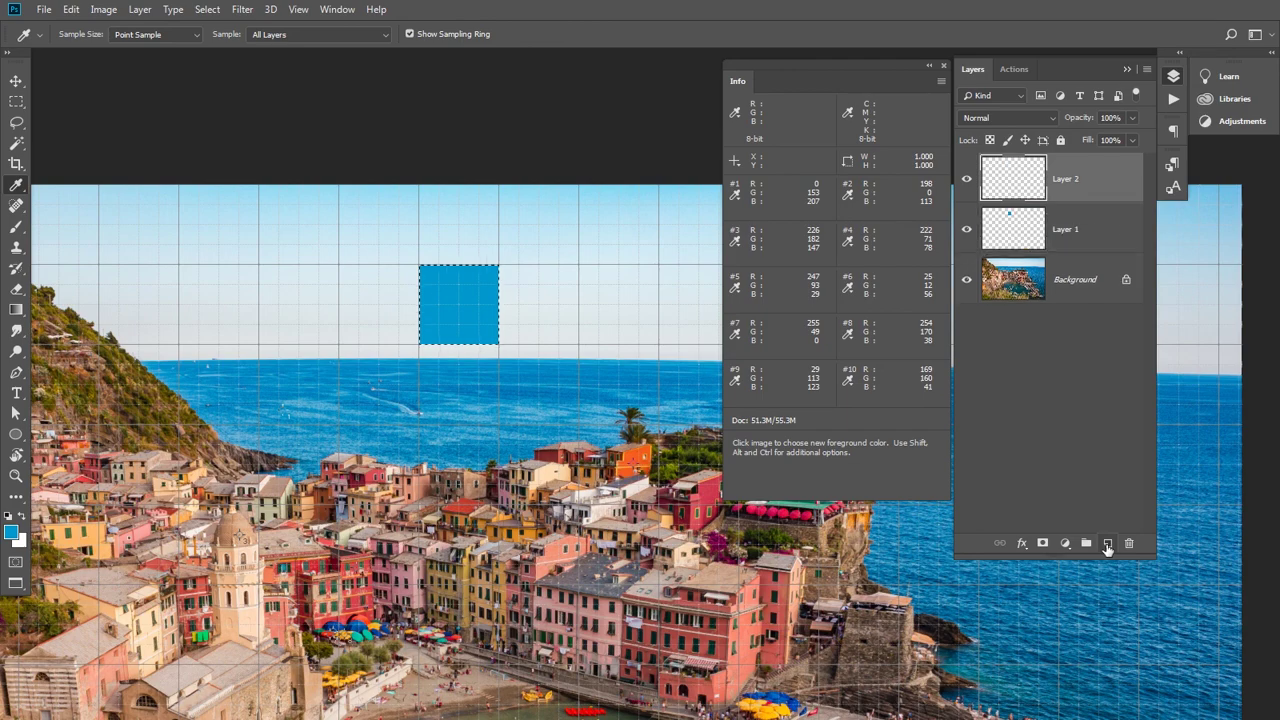
key(space)
drag(338, 467, 436, 425)
key(ctrl+space)
drag(251, 390, 442, 252)
mouse_move(549, 229)
mouse_down()
mouse_move(533, 236)
mouse_move(549, 223)
mouse_up()
drag(509, 263, 479, 290)
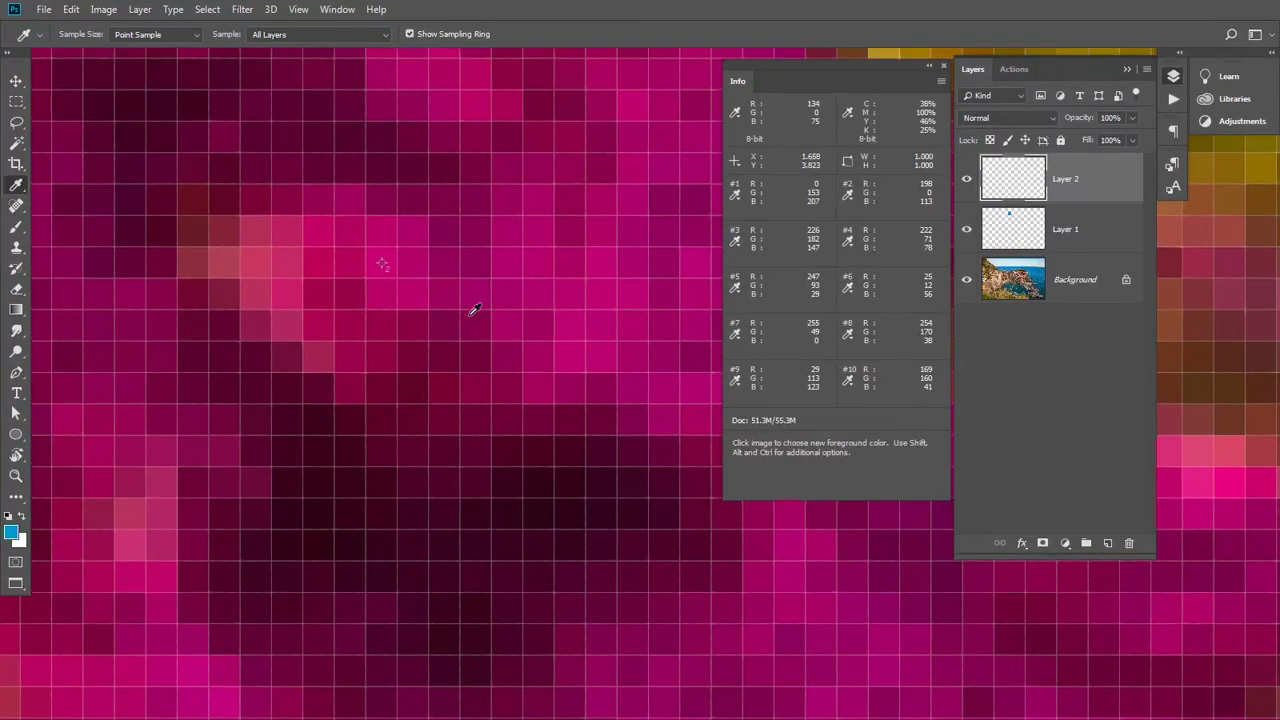
click(394, 250)
- Fill the selected grid square in the sky with the magenta from color sampler #2 on the second new layer
drag(600, 422, 290, 449)
drag(640, 230, 160, 590)
drag(715, 250, 564, 492)
scroll(540, 457, down, 6)
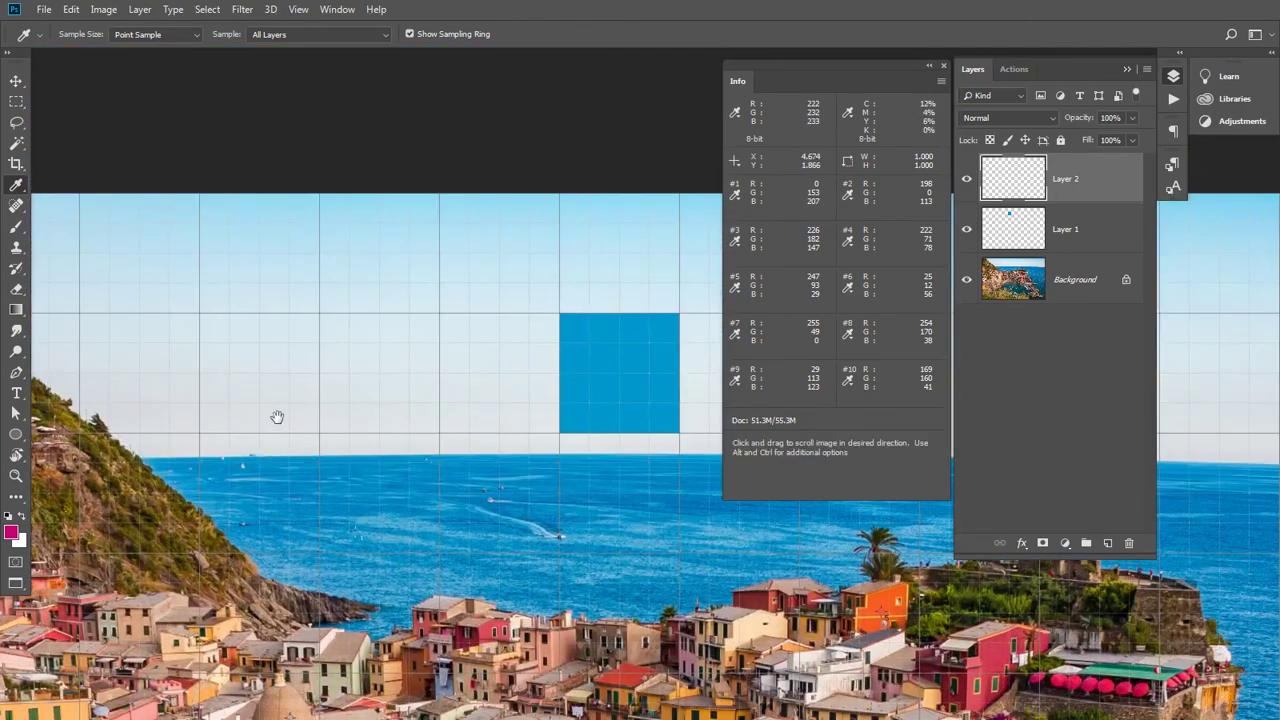
drag(531, 423, 440, 420)
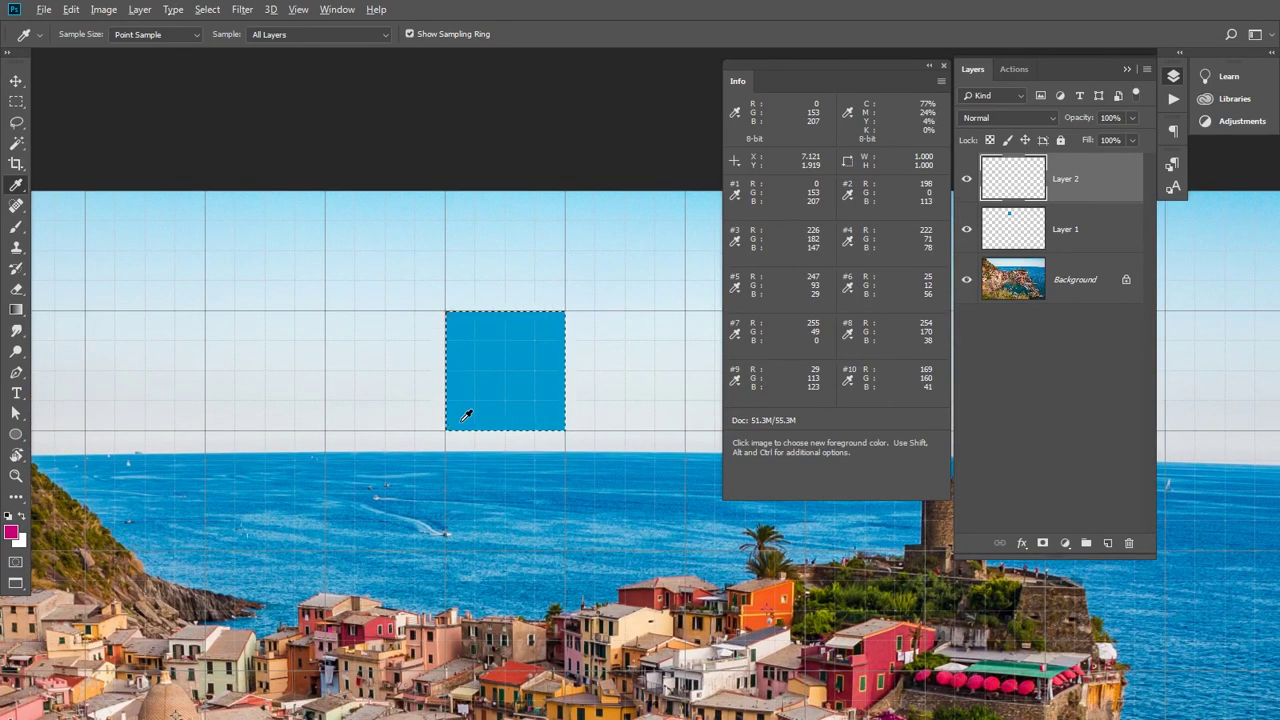
key(alt+BackSpace)
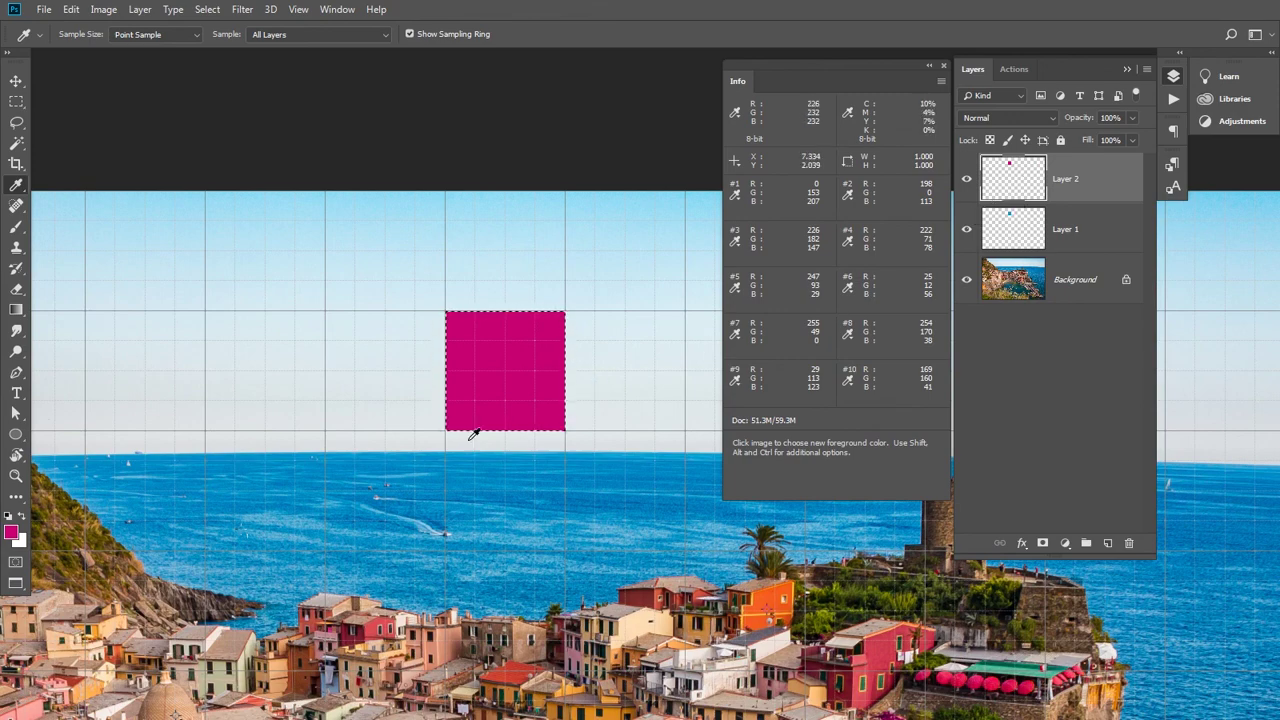
- Add a third empty layer and pick the tan church-dome pixel at color sampler #3 as the foreground color
drag(449, 523, 469, 417)
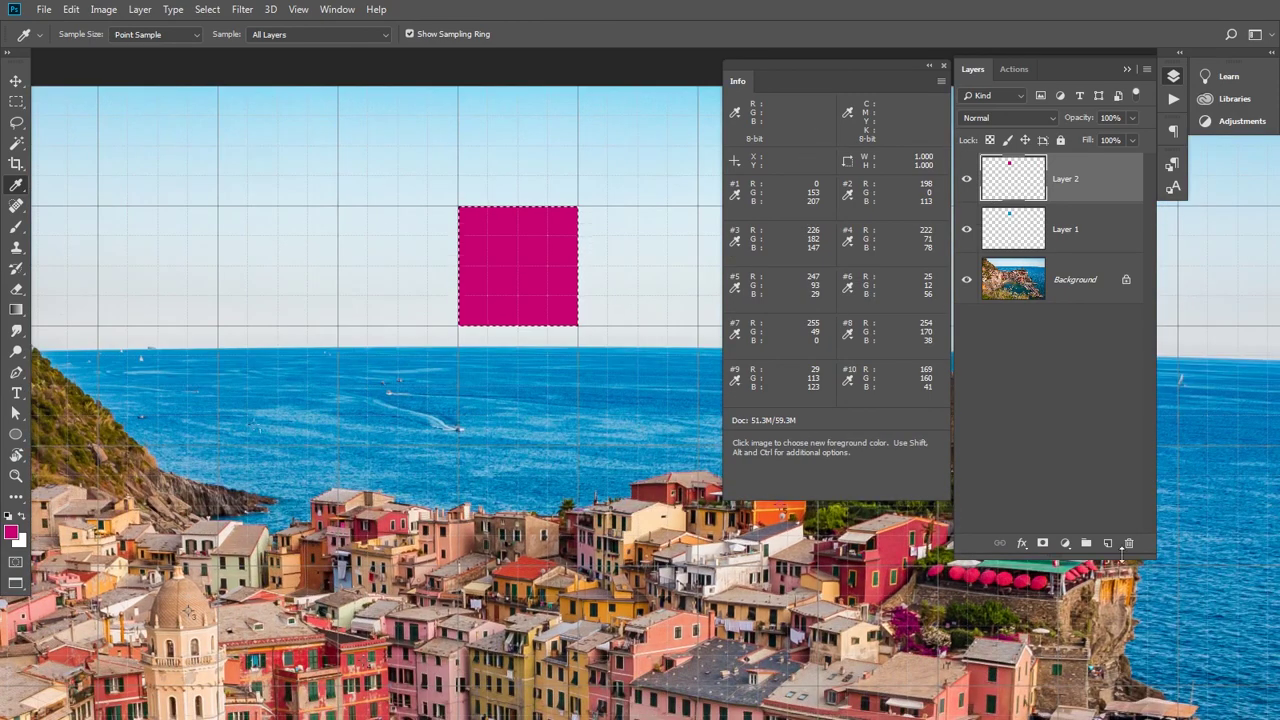
click(1107, 543)
drag(456, 526, 570, 377)
alt+click(418, 425)
drag(369, 484, 486, 427)
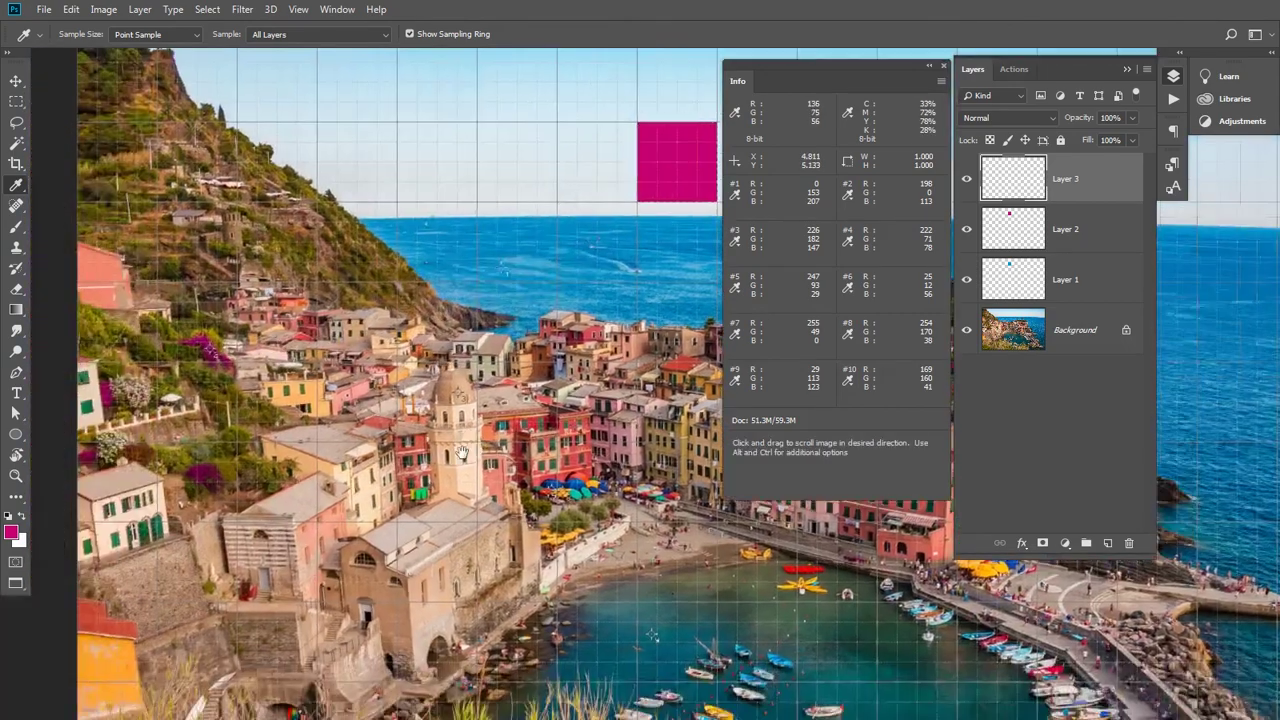
ctrl+click(462, 393)
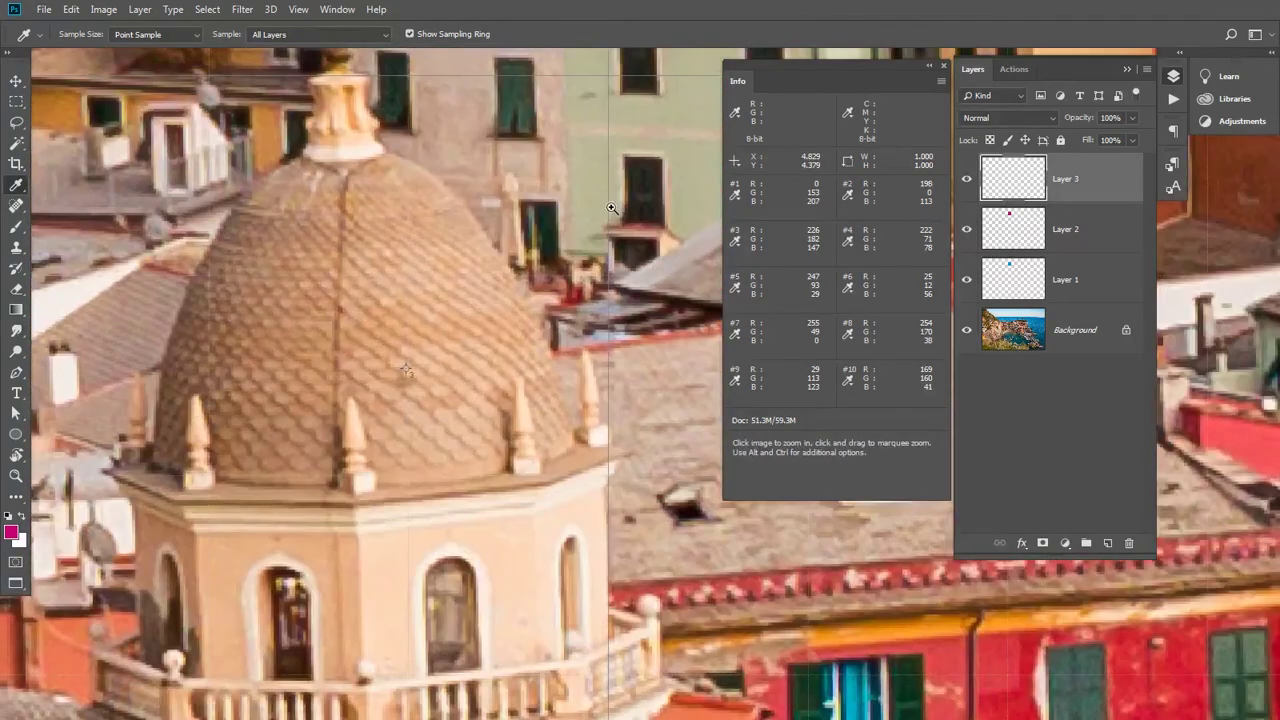
ctrl+click(432, 374)
click(436, 324)
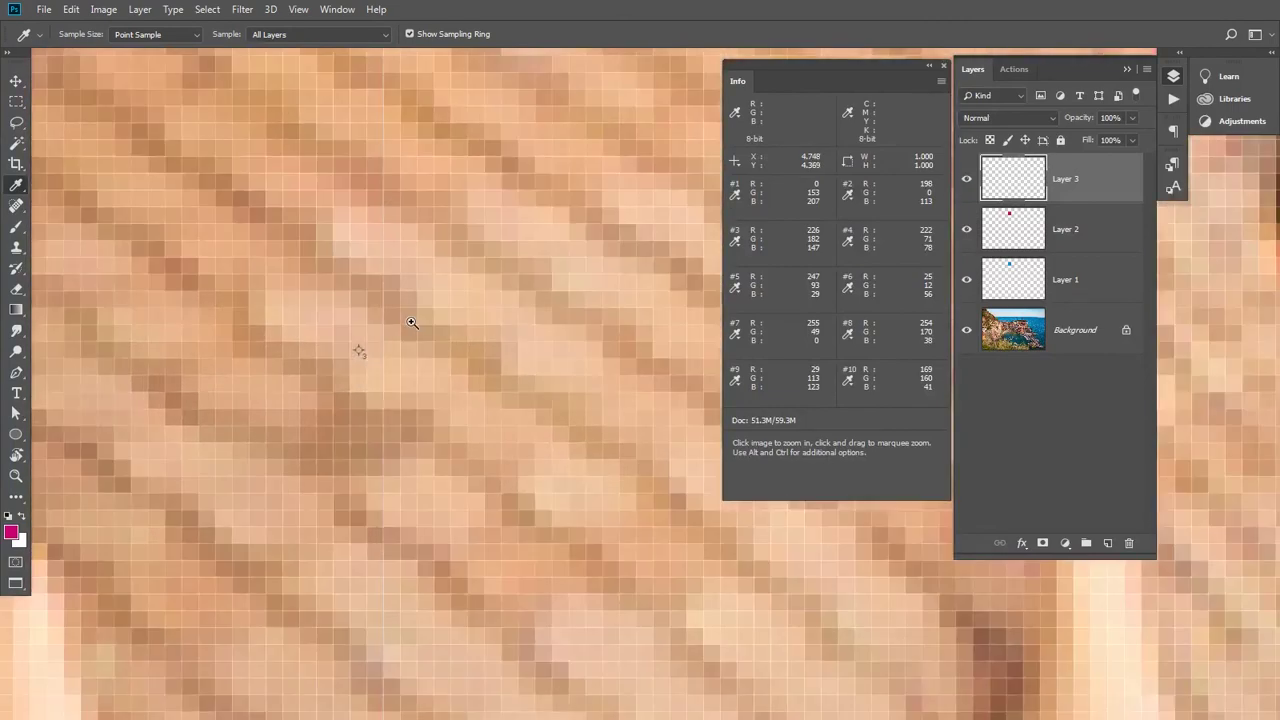
click(409, 323)
click(342, 290)
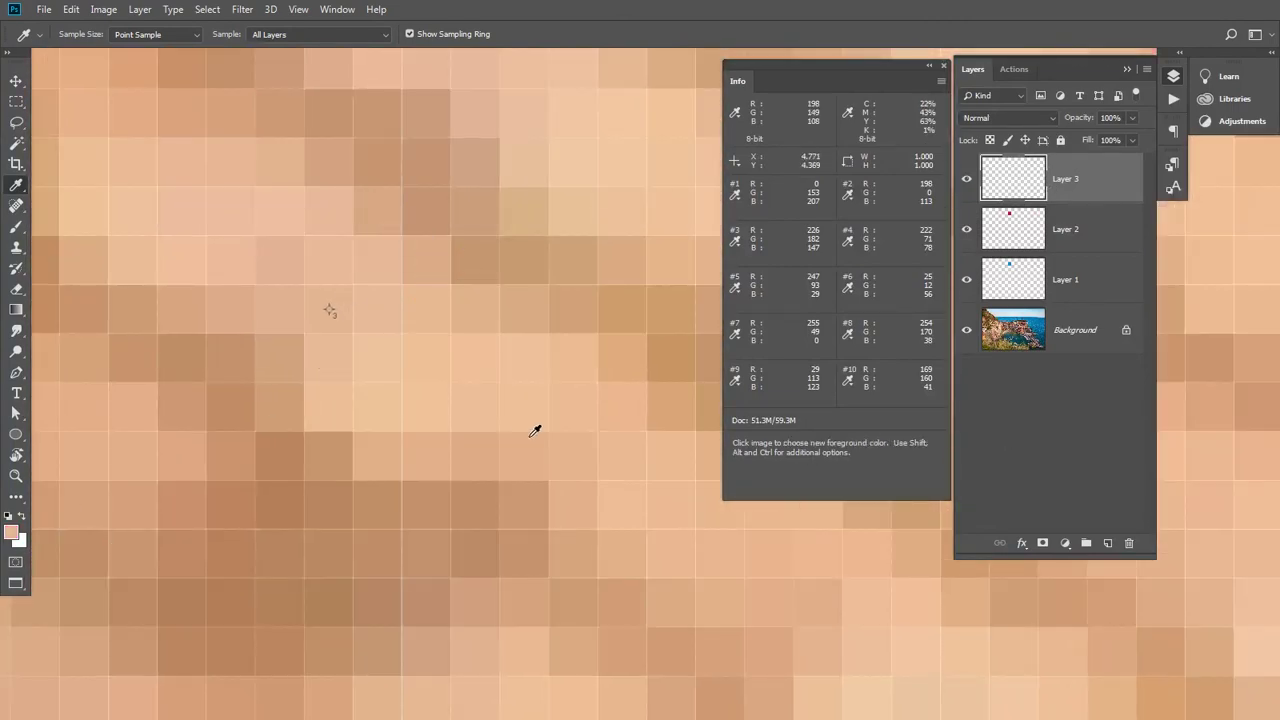
- Fill the selected grid square in the sky with the sampled tan on the third new layer
drag(604, 389, 348, 499)
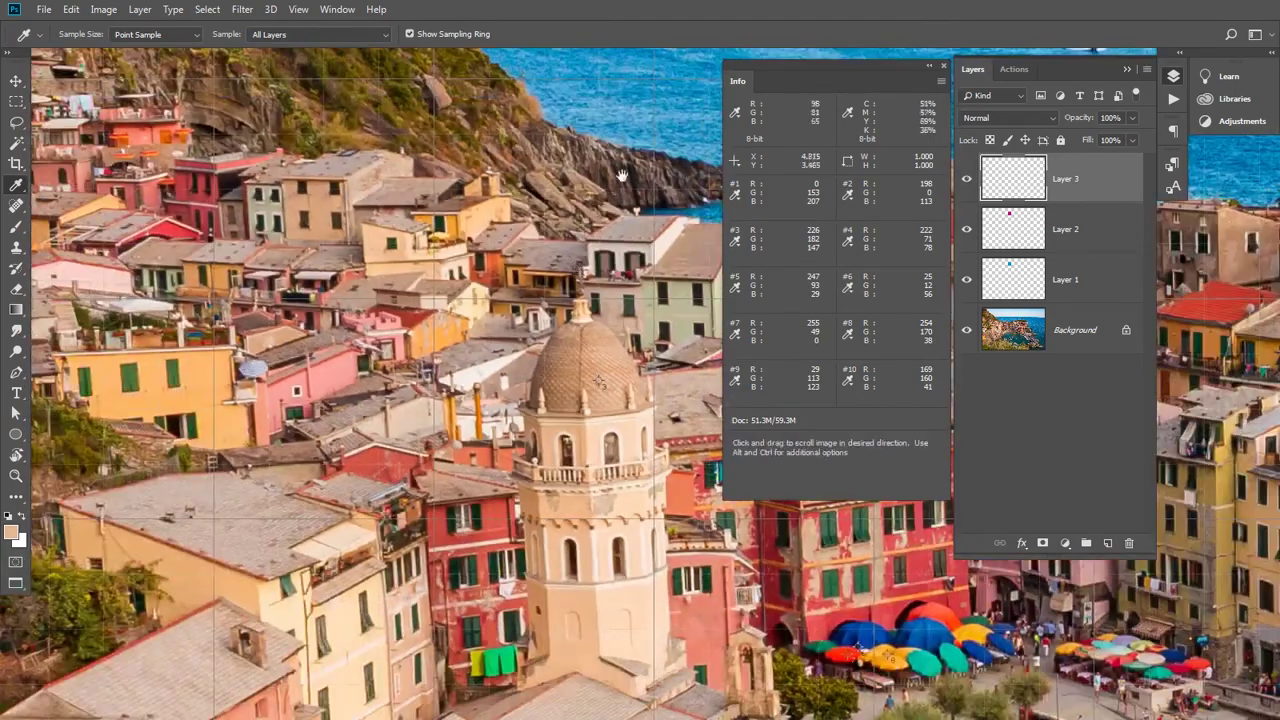
drag(621, 175, 233, 577)
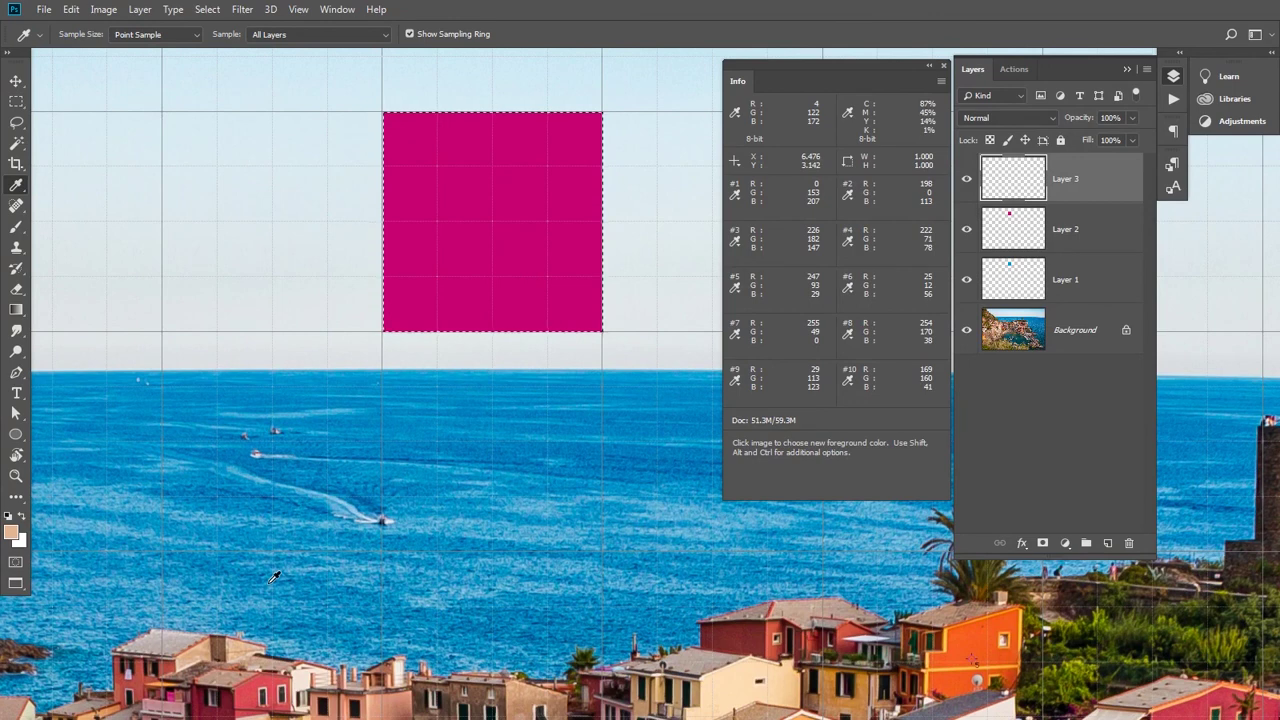
key(alt+BackSpace)
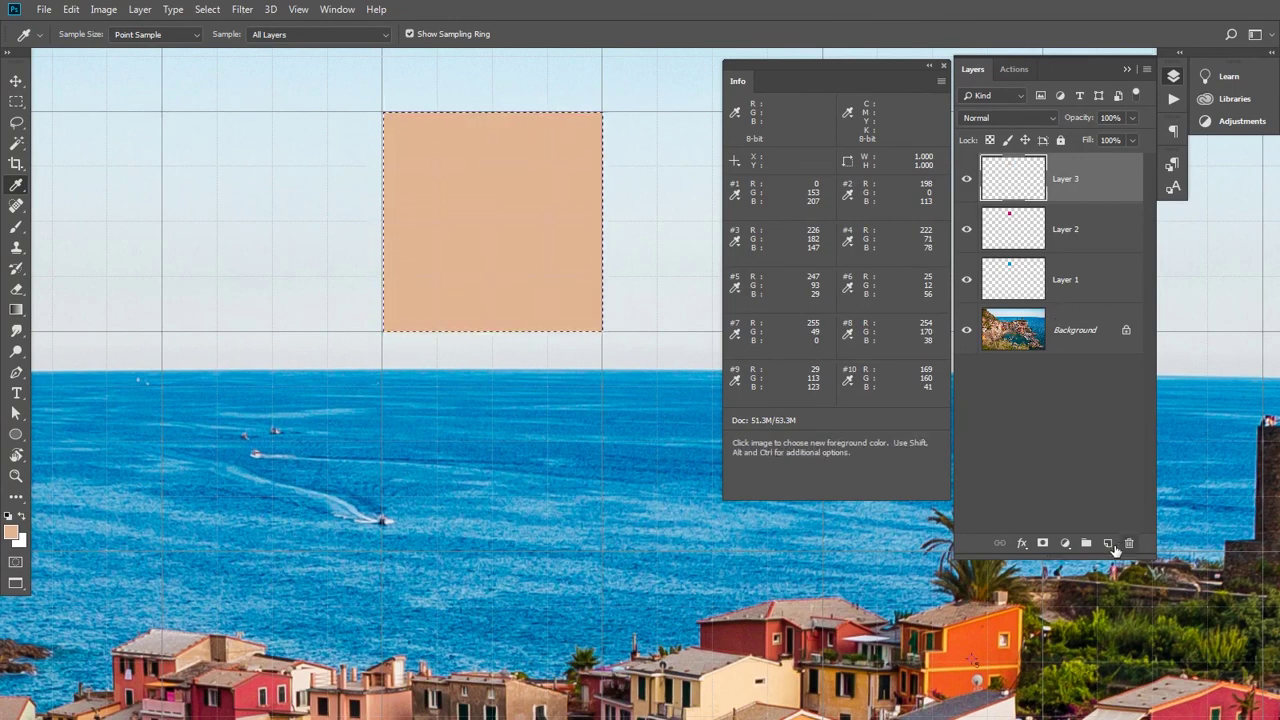
- Add a fourth empty layer and pick the red facade pixel at color sampler #4 as the foreground color
click(1108, 543)
alt+click(552, 467)
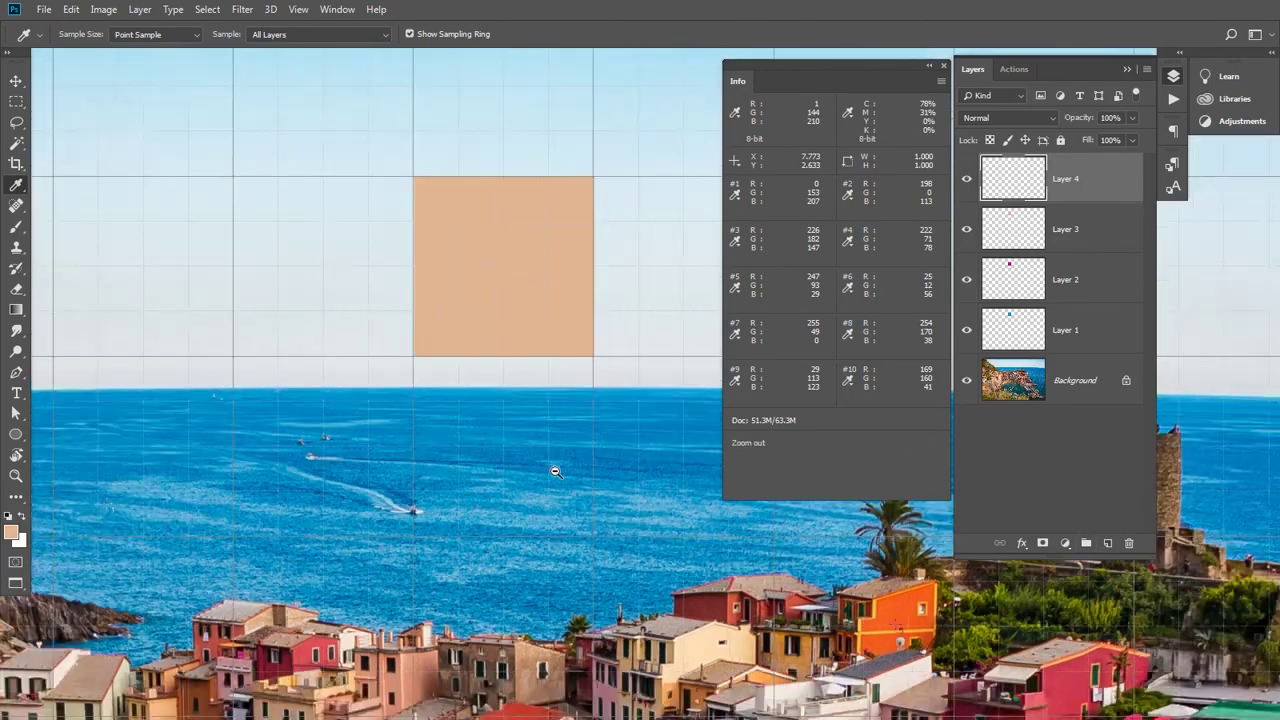
alt+click(556, 472)
drag(591, 552, 543, 475)
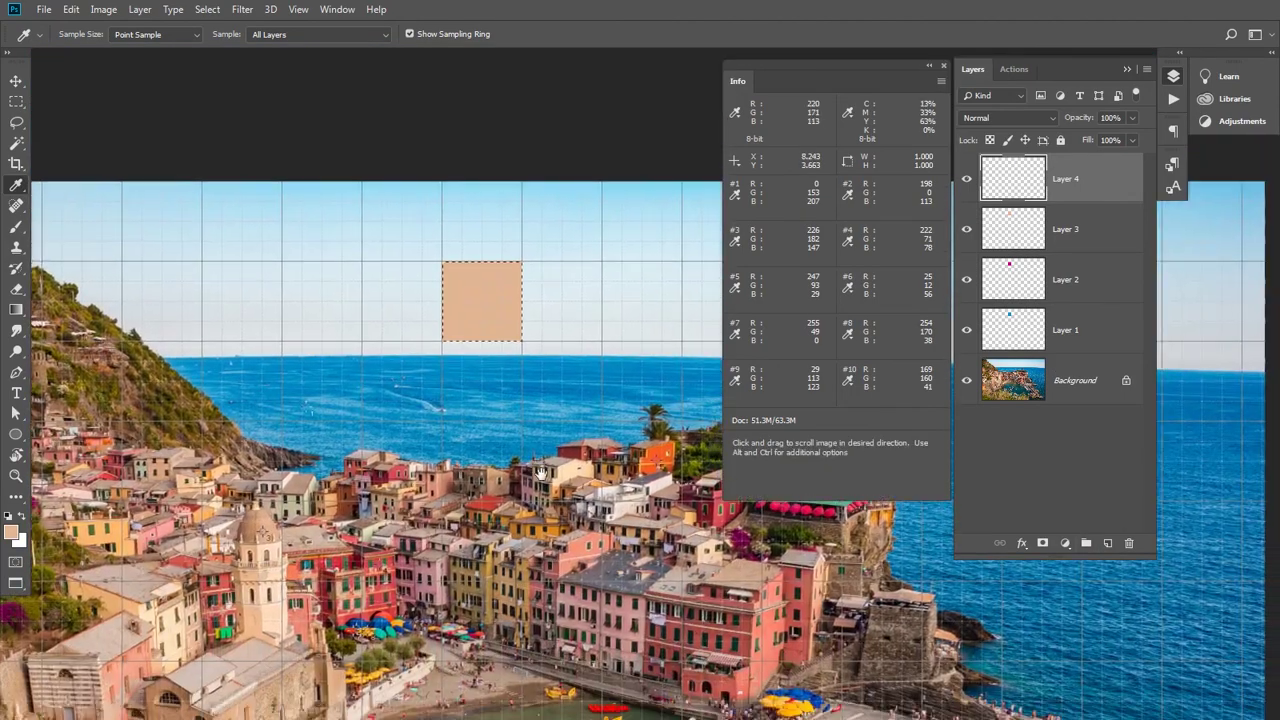
drag(649, 498, 509, 520)
ctrl+click(522, 498)
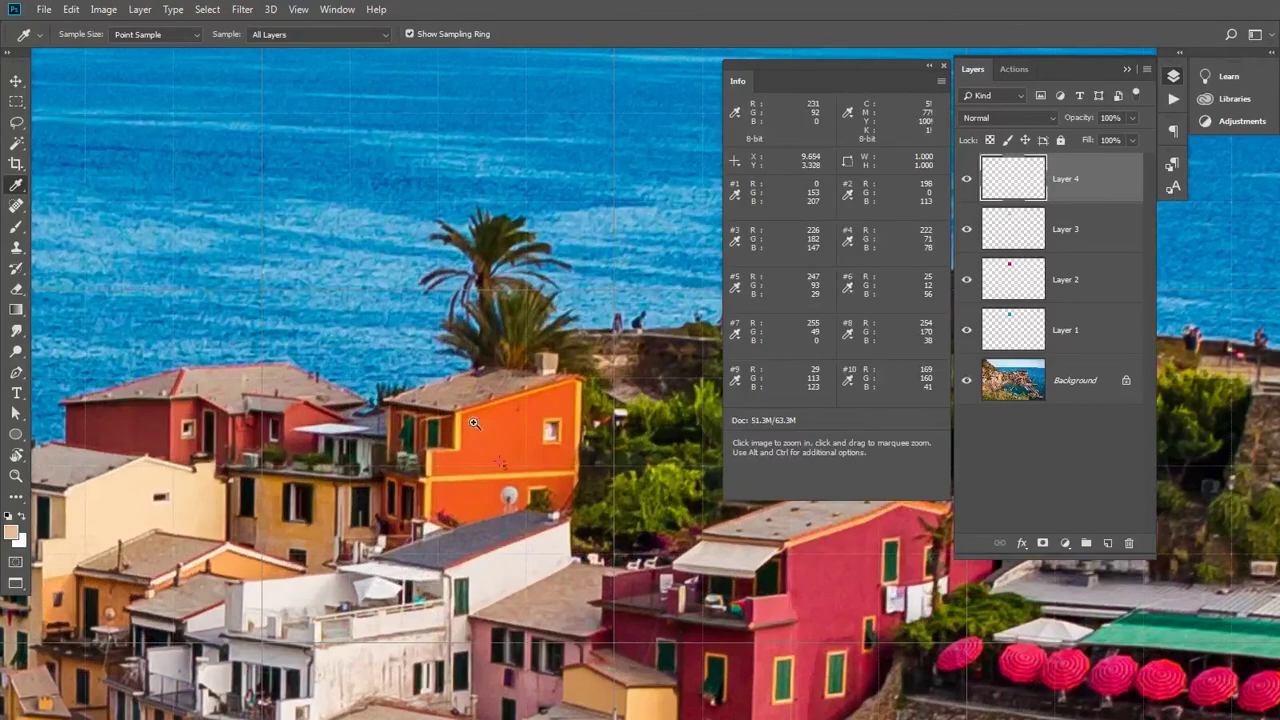
alt+click(436, 465)
drag(184, 590, 488, 447)
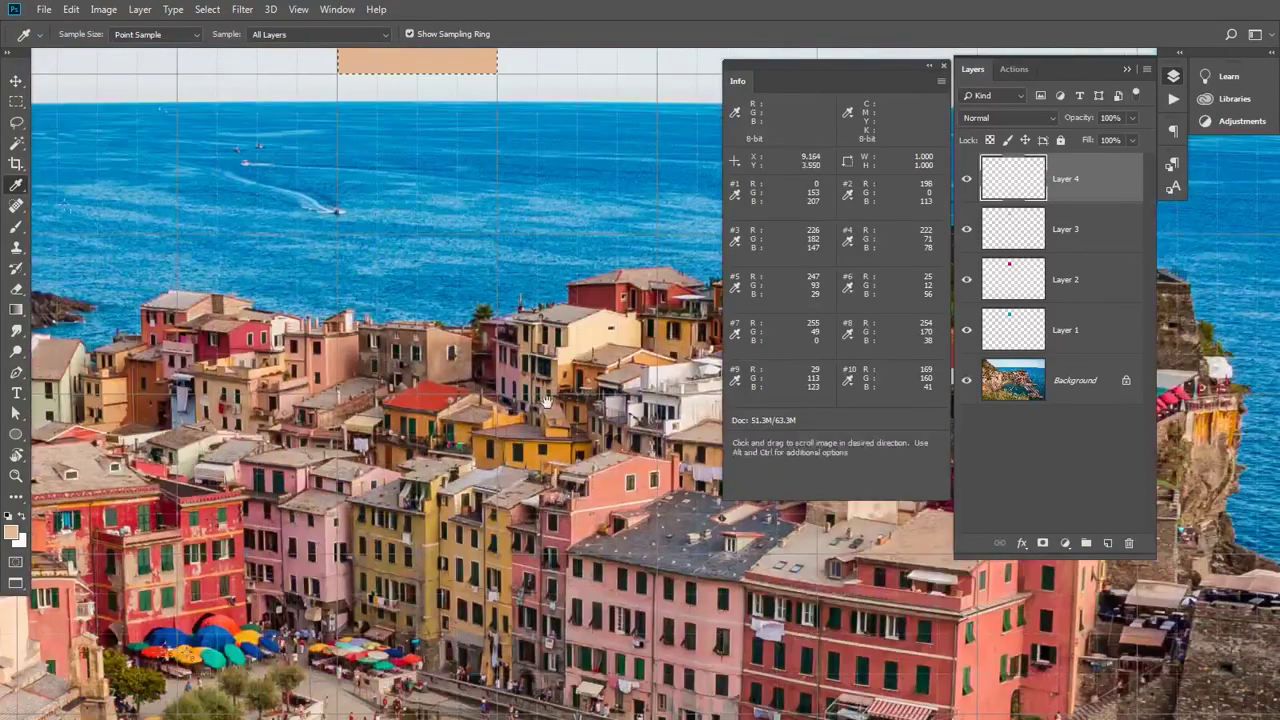
drag(345, 523, 500, 457)
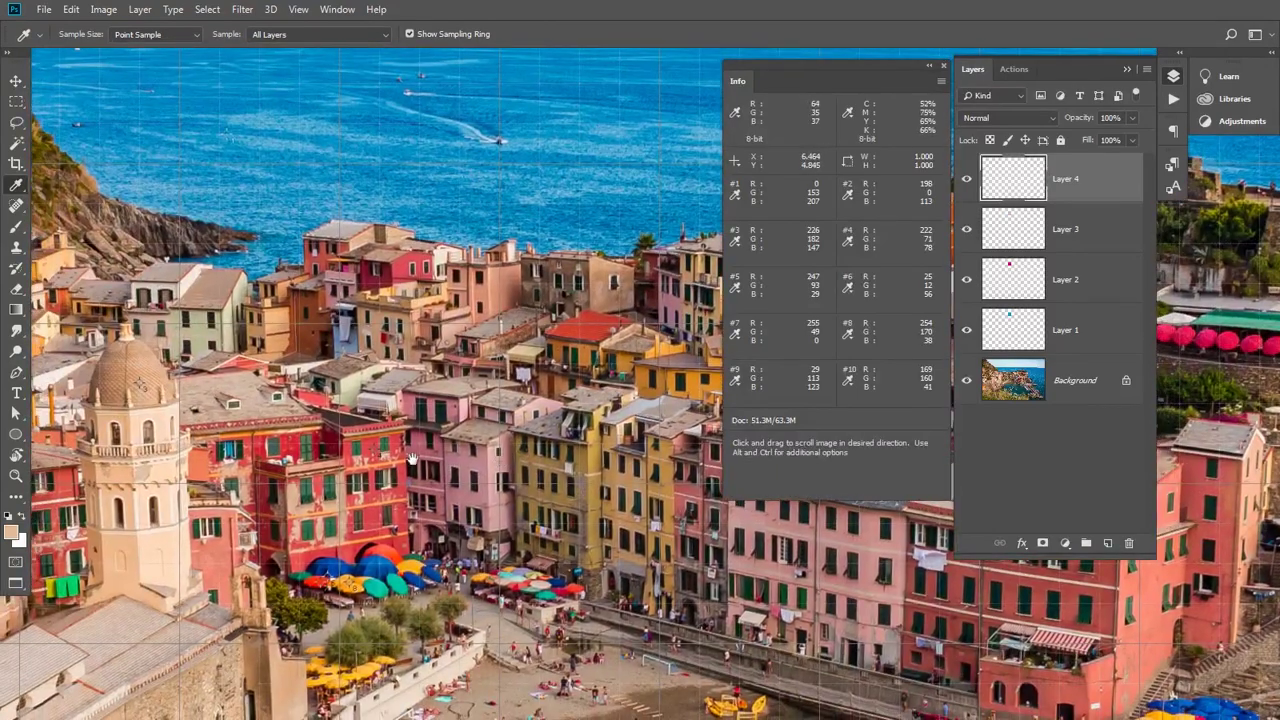
ctrl+click(364, 462)
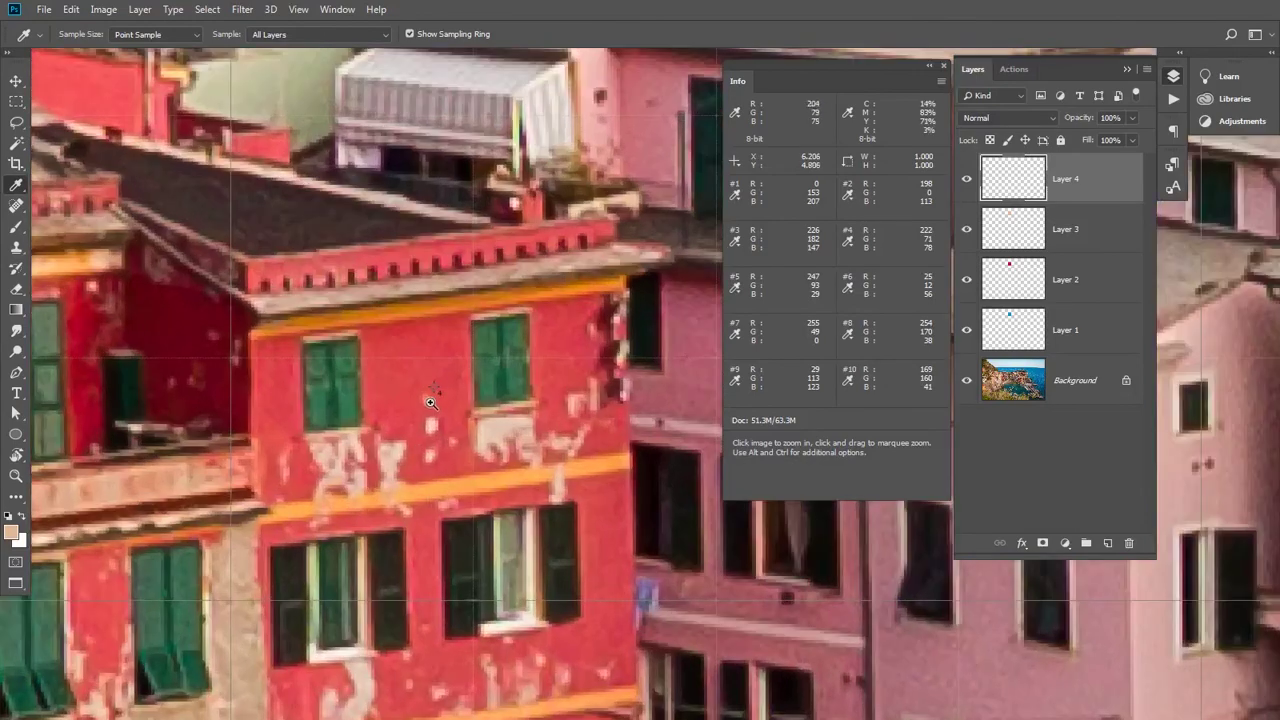
drag(430, 402, 531, 249)
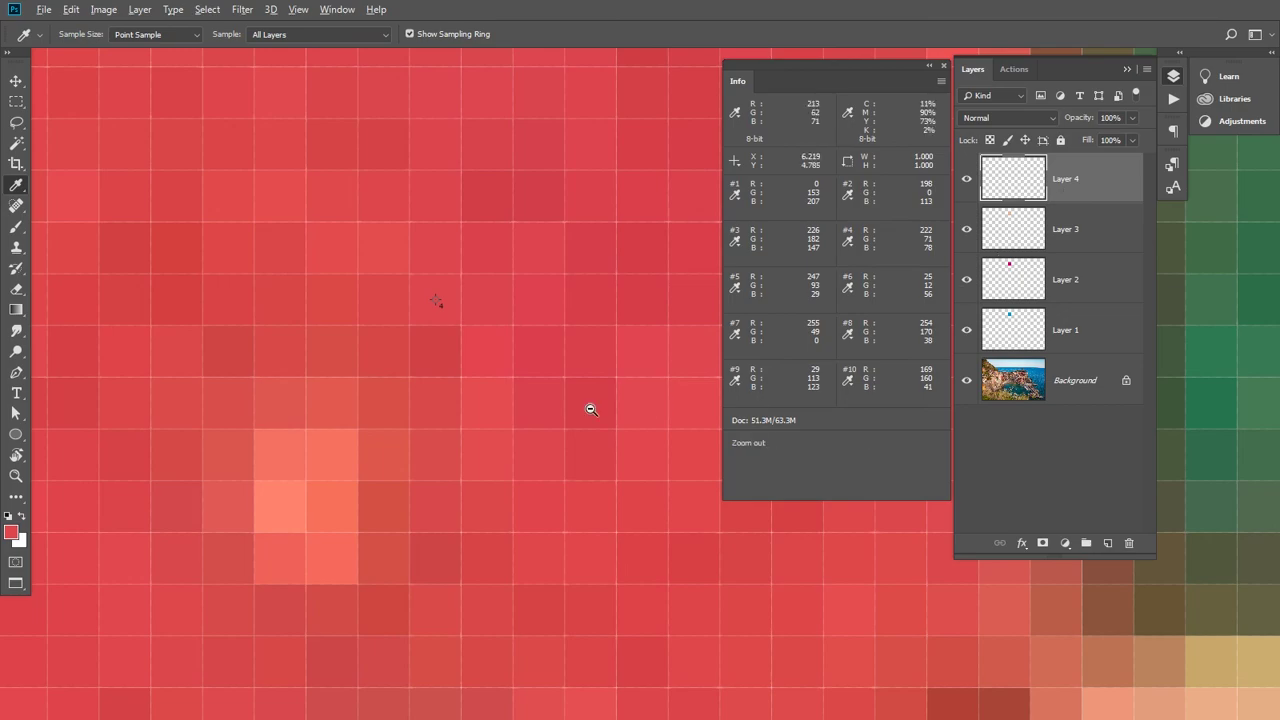
- Fill the selected grid square in the sky with the sampled red on the fourth new layer
drag(591, 409, 488, 423)
drag(540, 240, 303, 632)
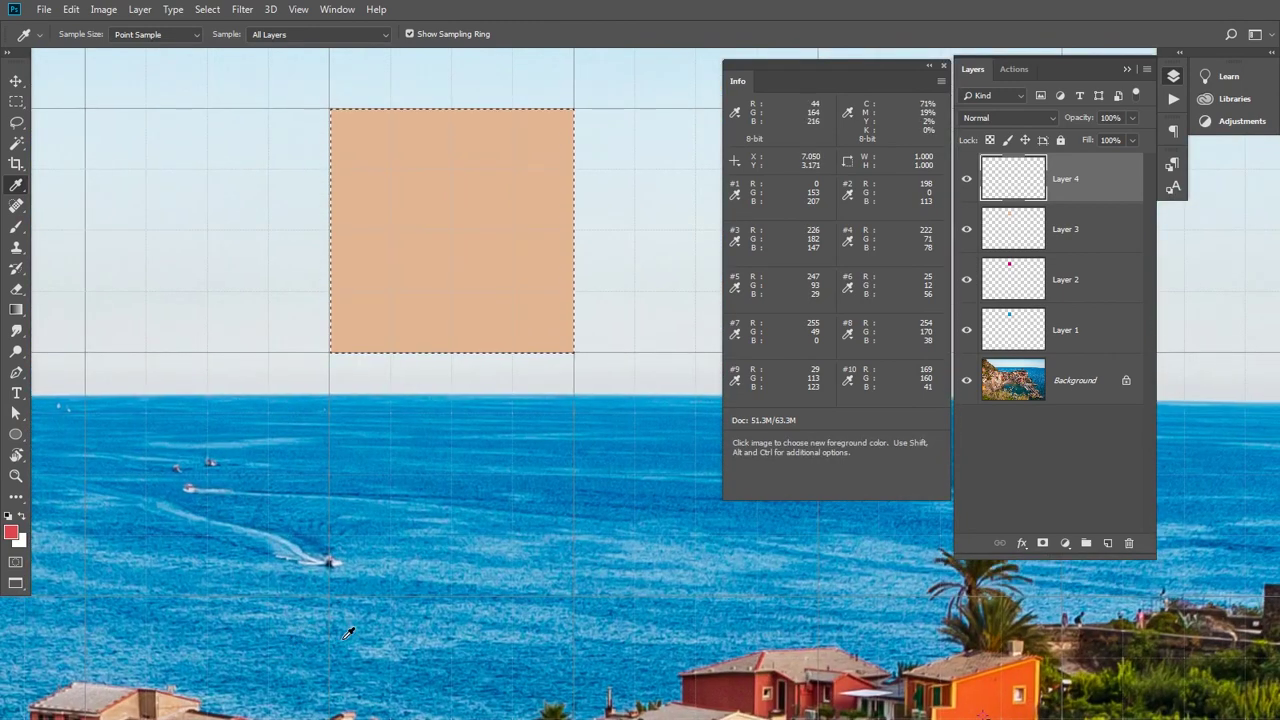
key(alt)
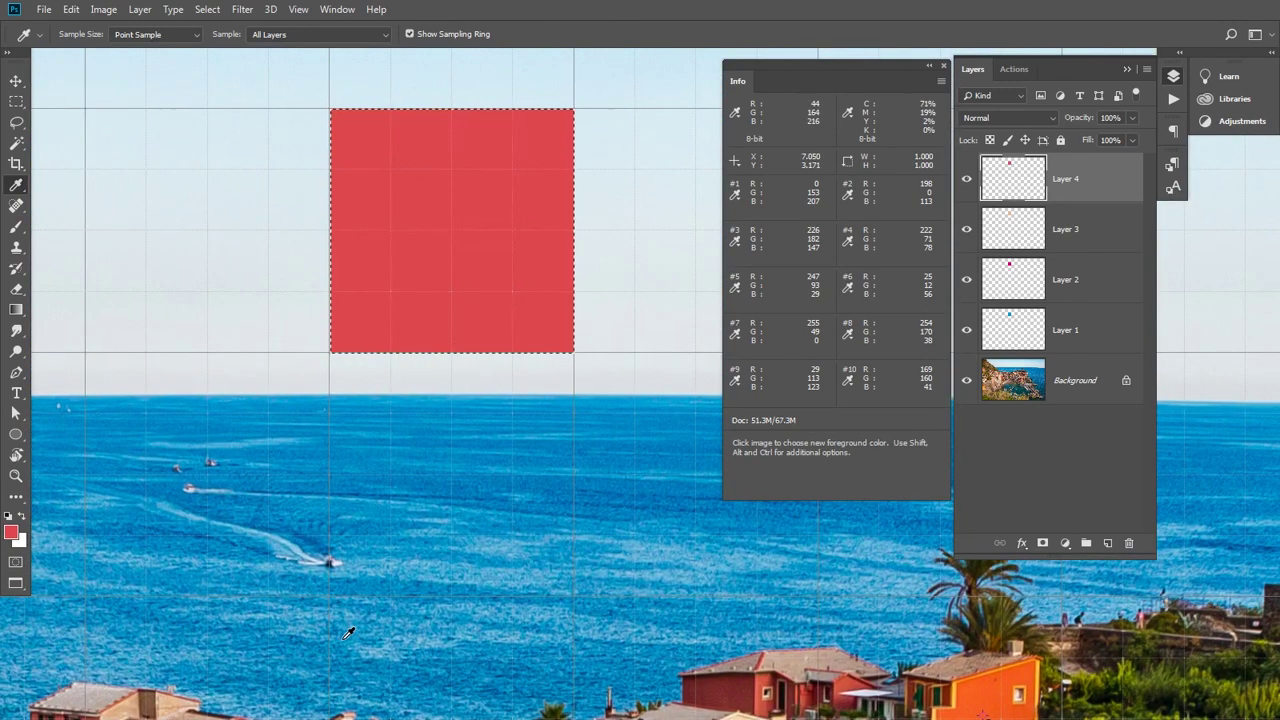
- Add a fifth empty layer and fill the selected grid square with the orange wall color picked at color sampler #5
drag(453, 532, 456, 499)
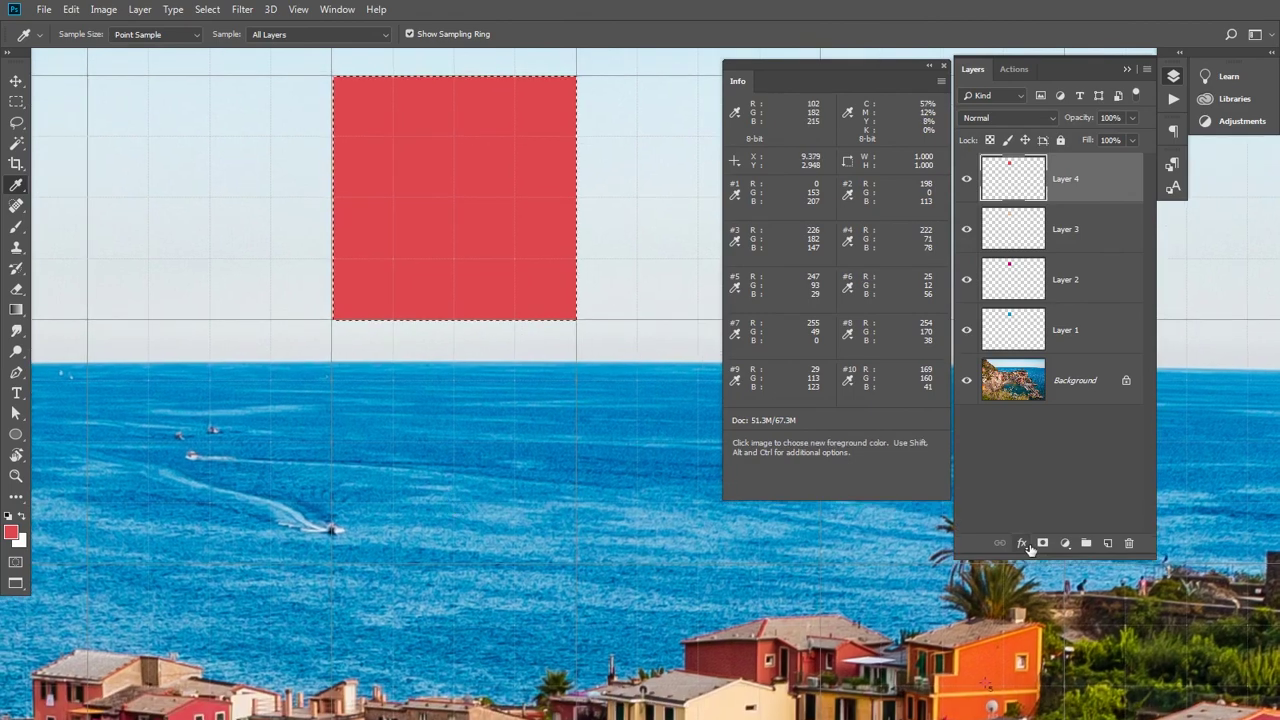
click(1107, 545)
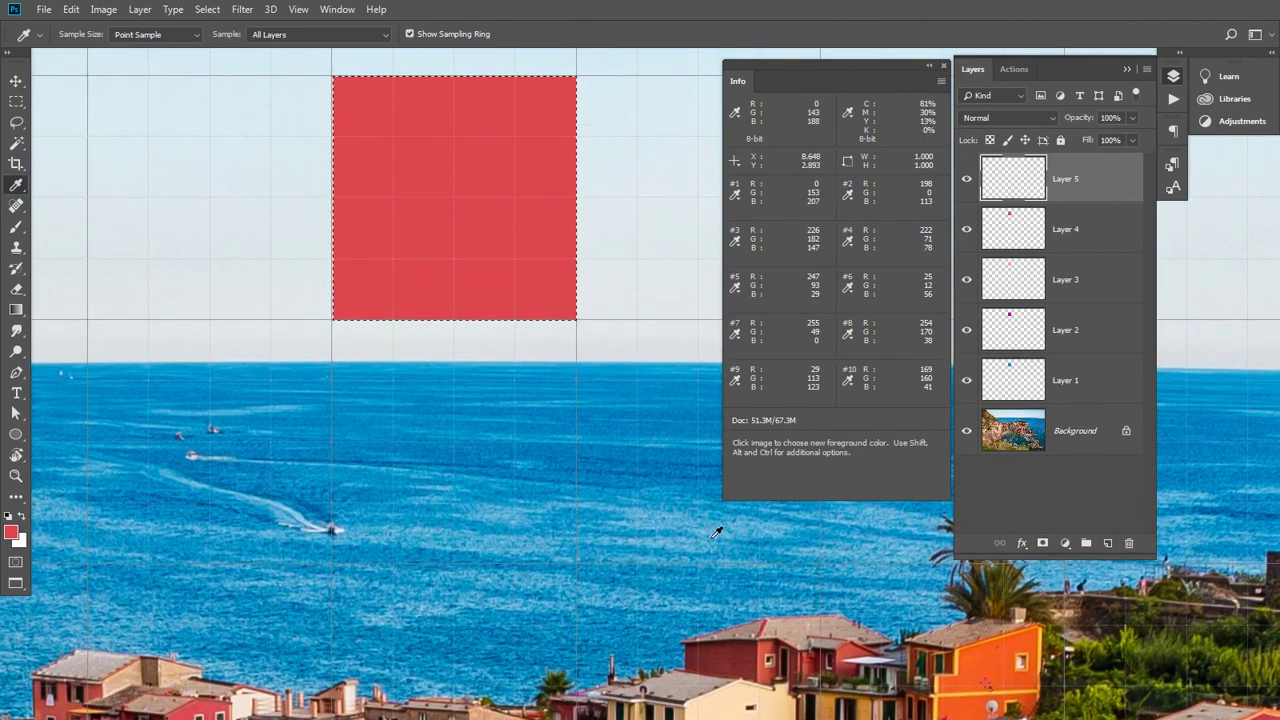
key(space)
drag(722, 622, 240, 502)
key(ctrl+space)
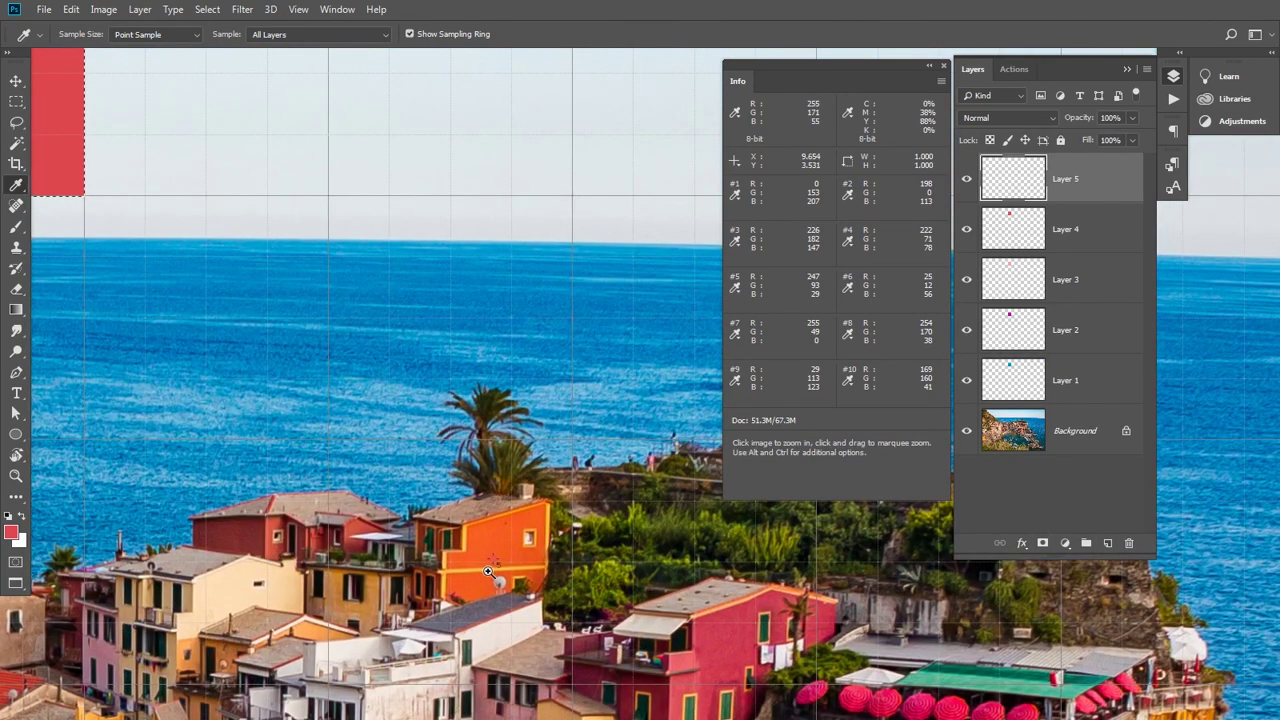
drag(488, 571, 626, 290)
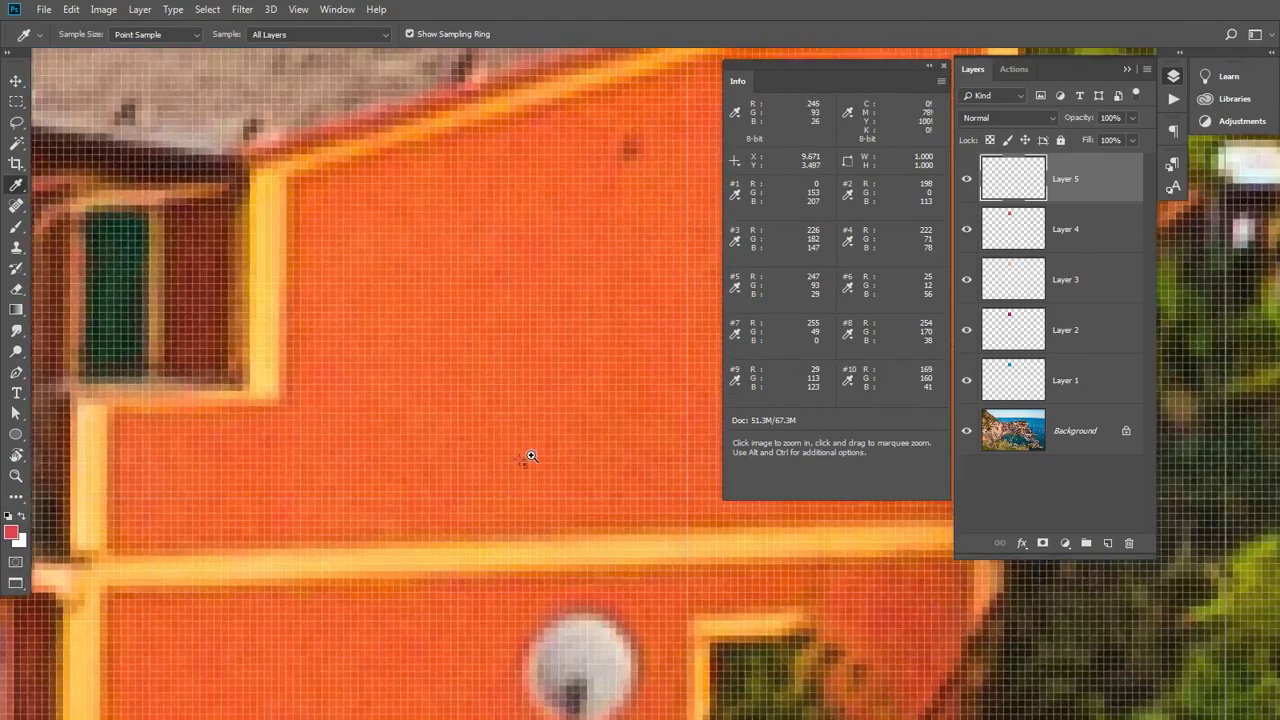
mouse_move(531, 456)
mouse_down()
mouse_move(591, 260)
mouse_move(609, 250)
mouse_up()
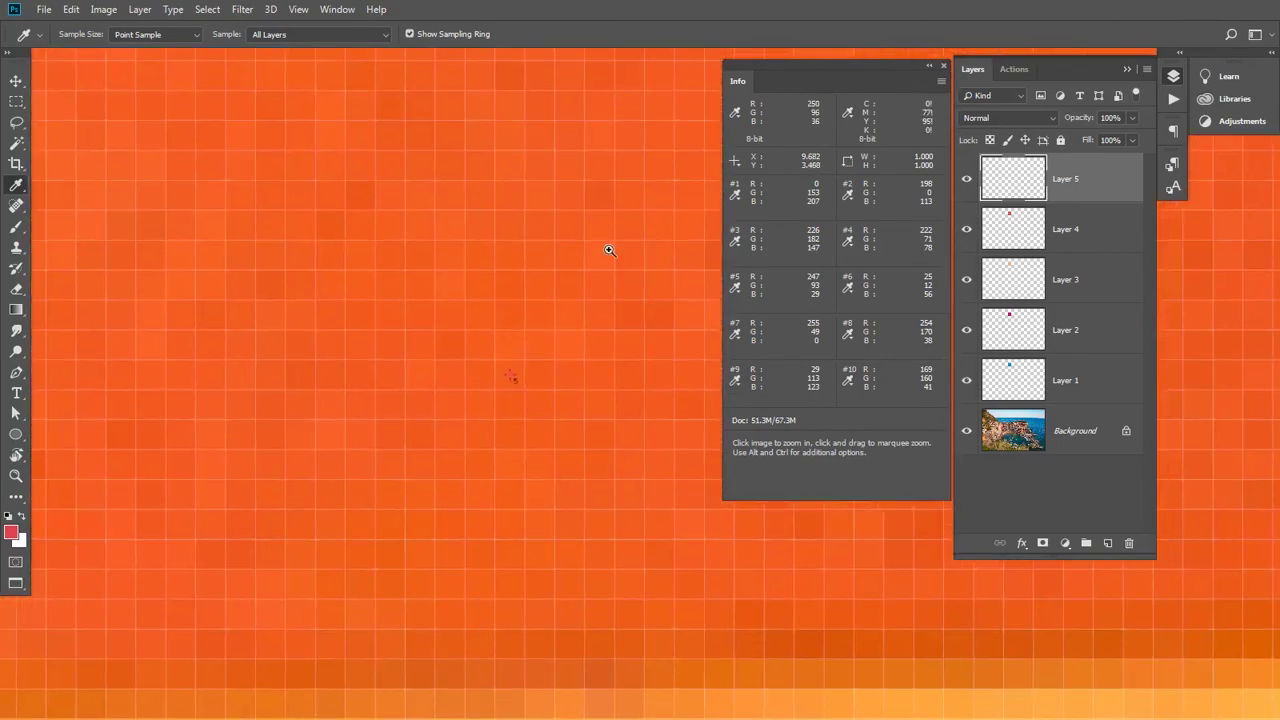
click(518, 367)
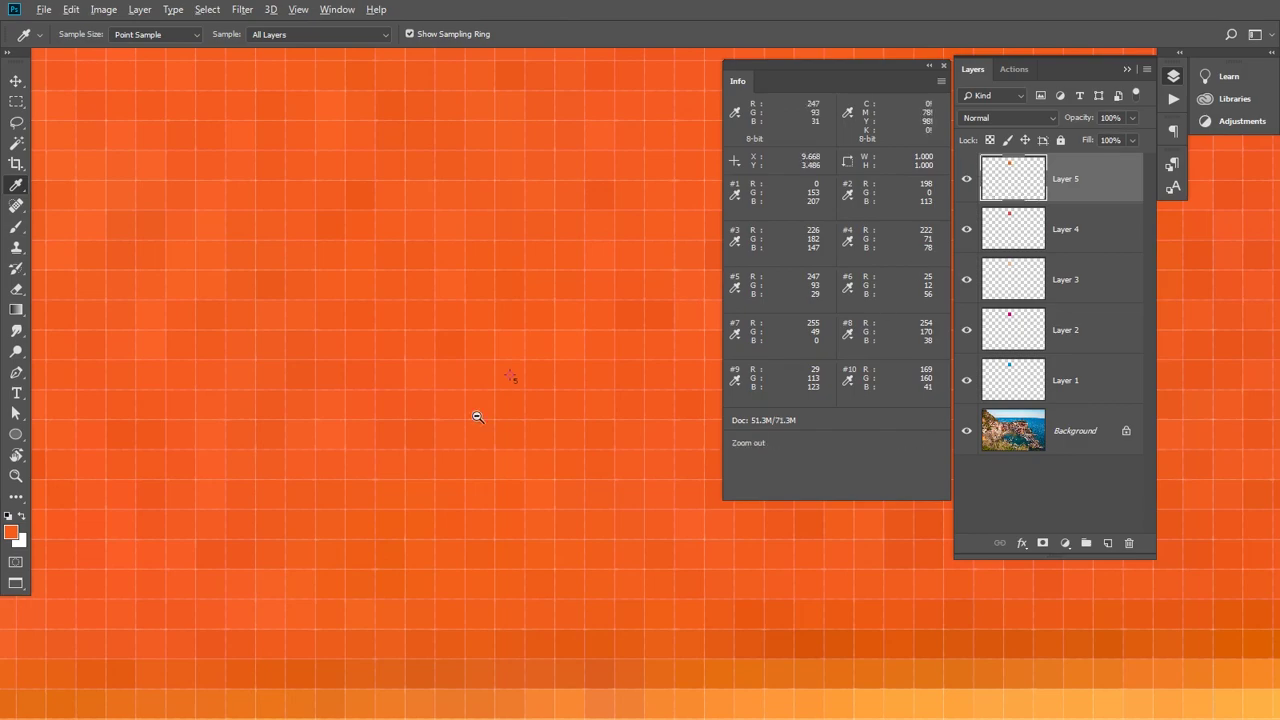
- Look over the village and harbor between the orange house and the beach to find color sampler #6
drag(596, 373, 508, 430)
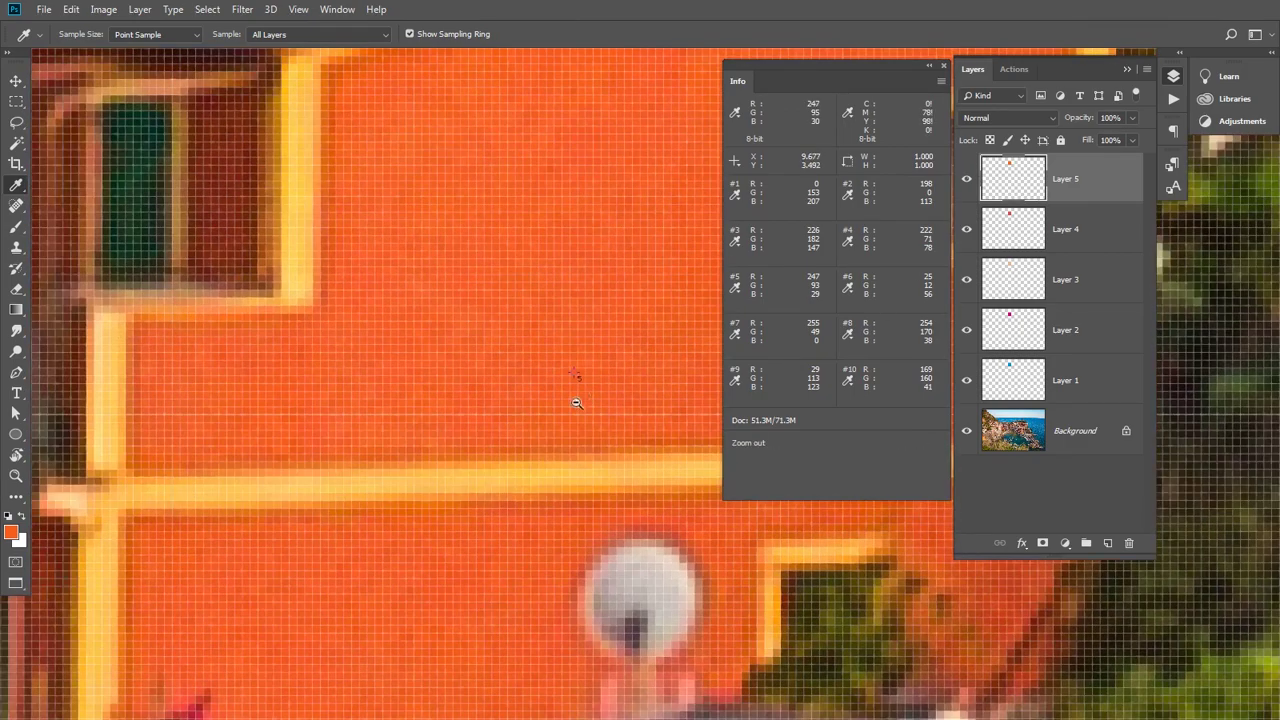
scroll(576, 403, down, 5)
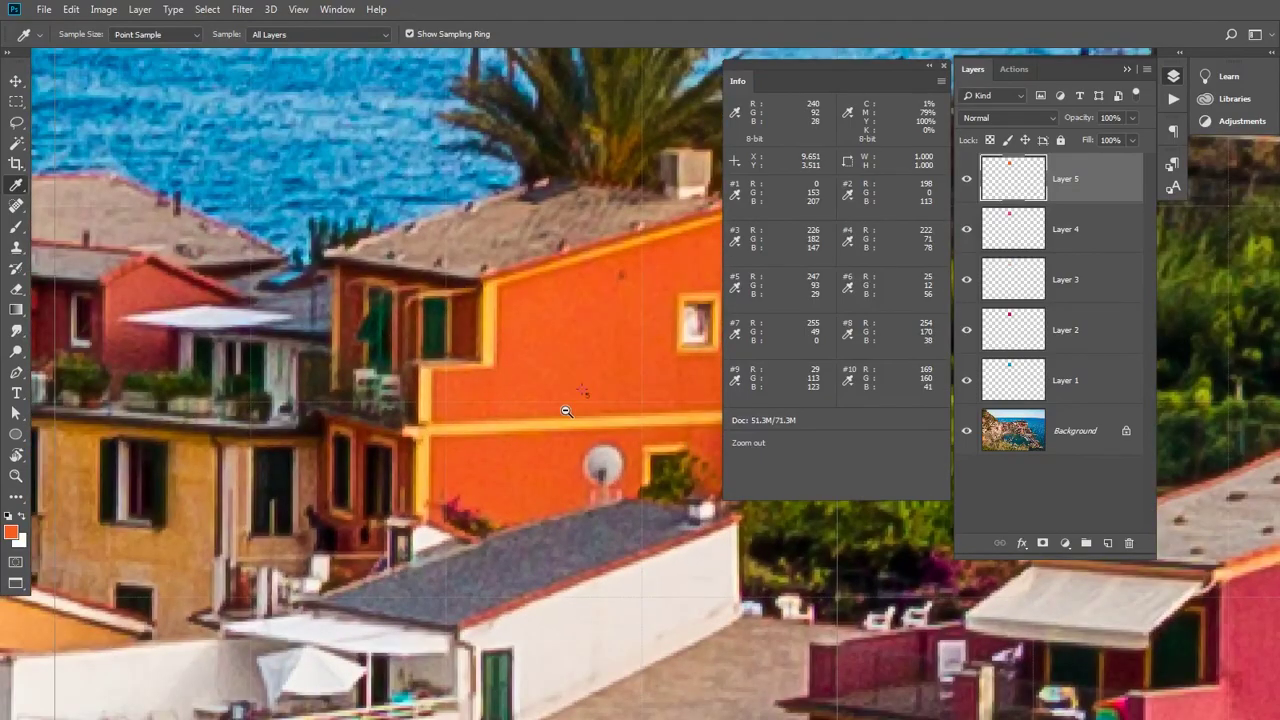
scroll(566, 411, down, 6)
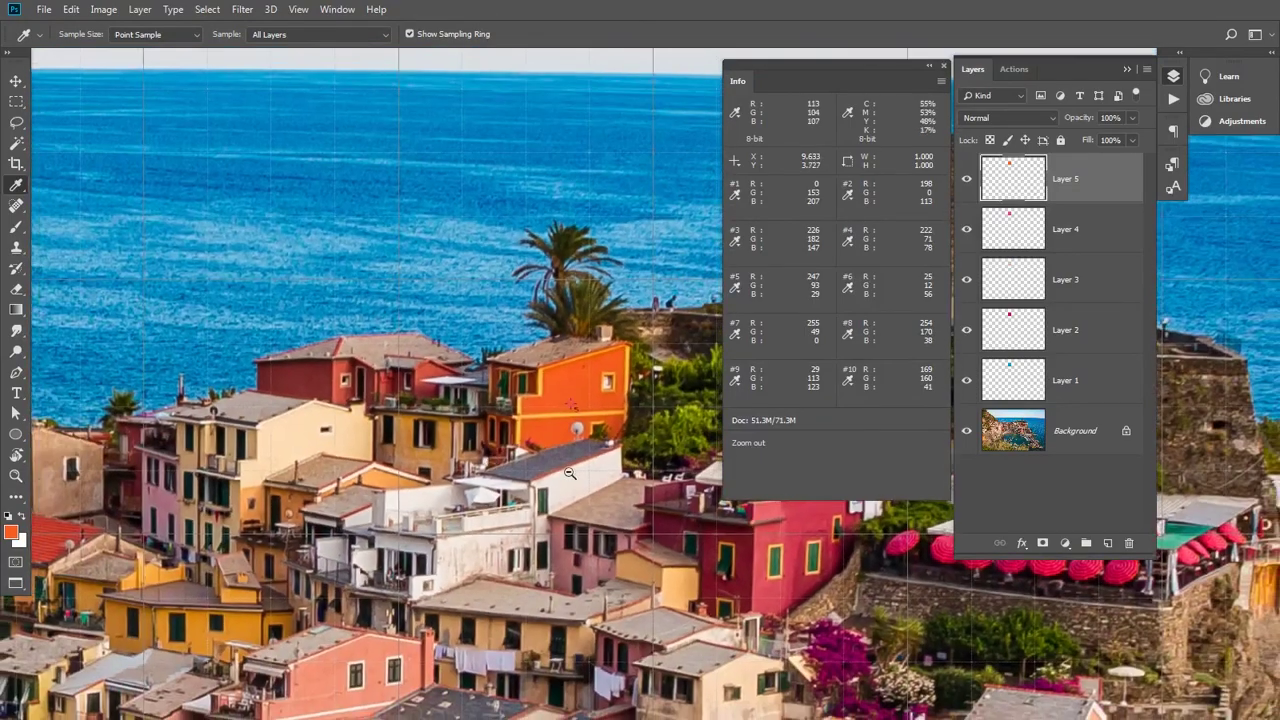
drag(569, 472, 436, 280)
drag(504, 456, 436, 334)
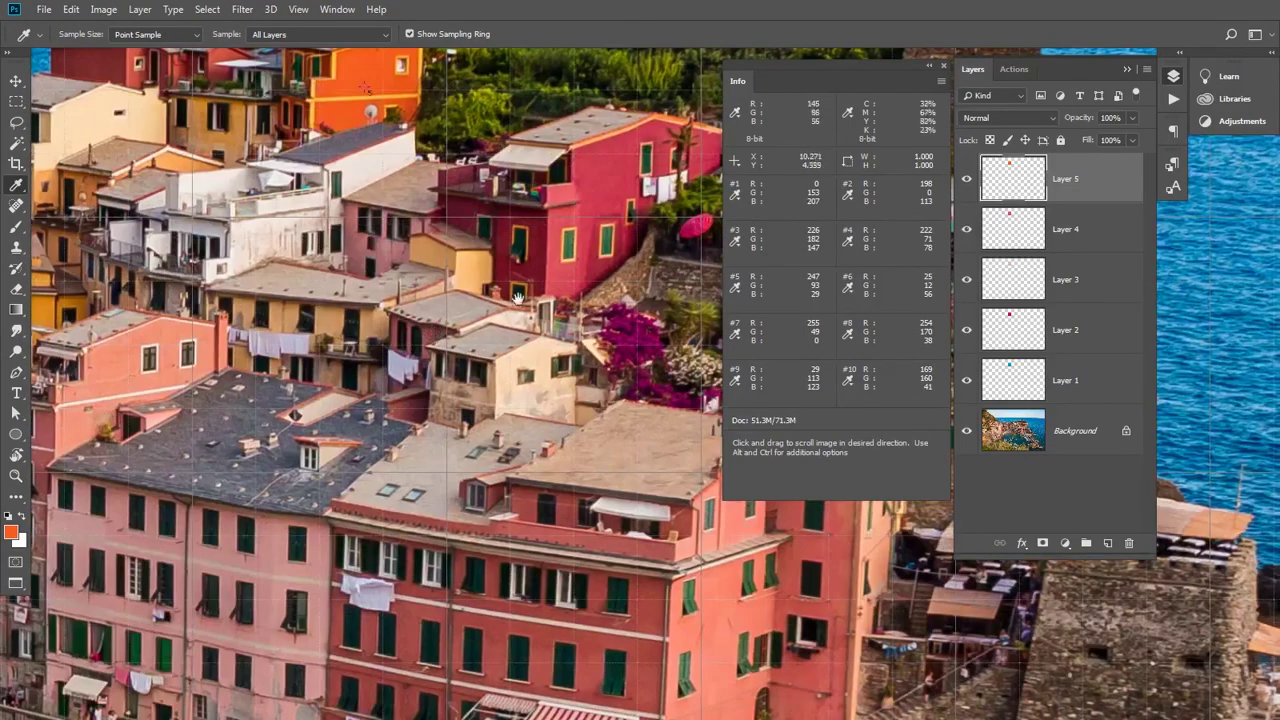
scroll(532, 248, down, 4)
drag(543, 226, 635, 487)
drag(532, 572, 494, 274)
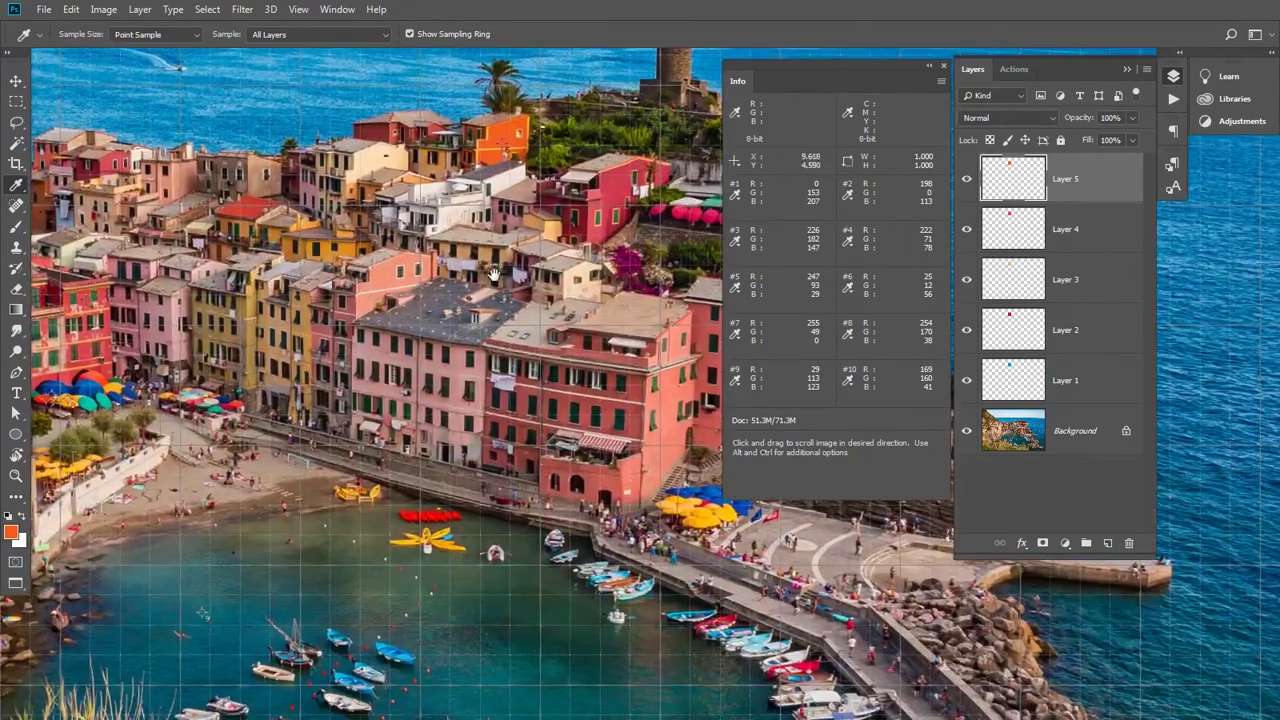
drag(504, 488, 731, 420)
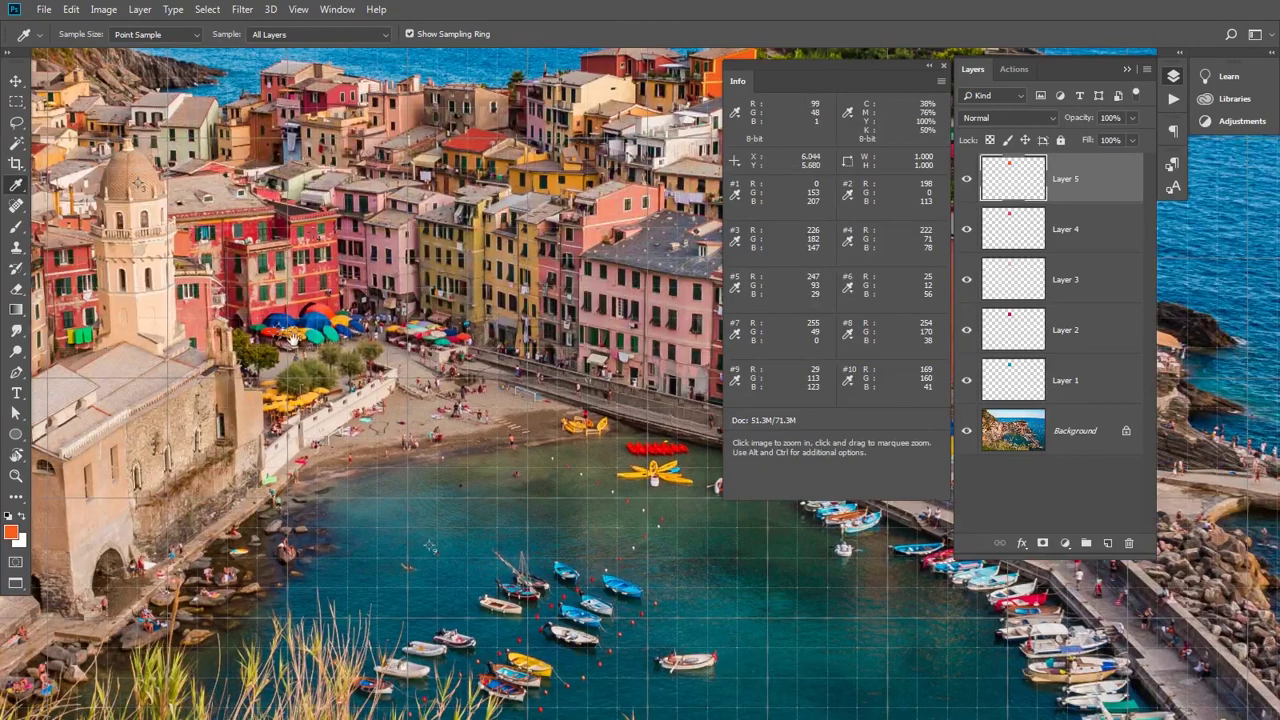
- Add a sixth layer and fill the selected sky square with the dark purple umbrella pixel color picked at color sampler #6
drag(293, 340, 441, 262)
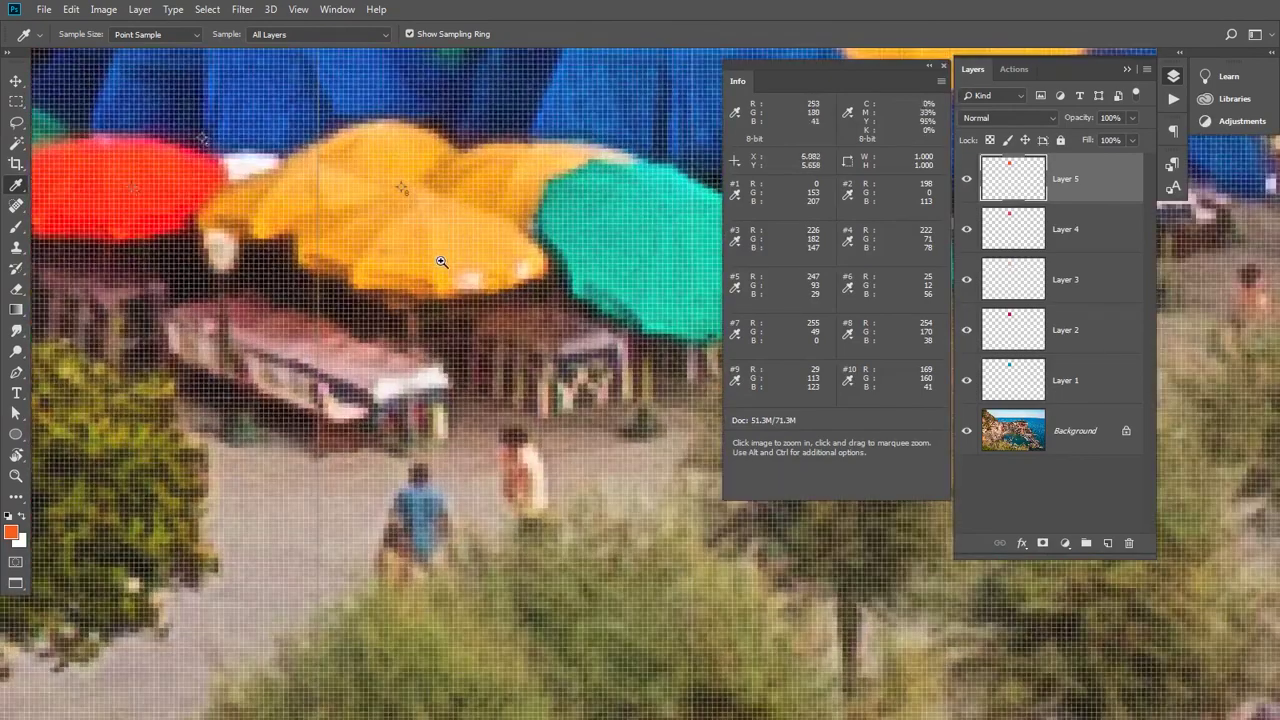
drag(203, 178, 295, 158)
drag(322, 204, 551, 461)
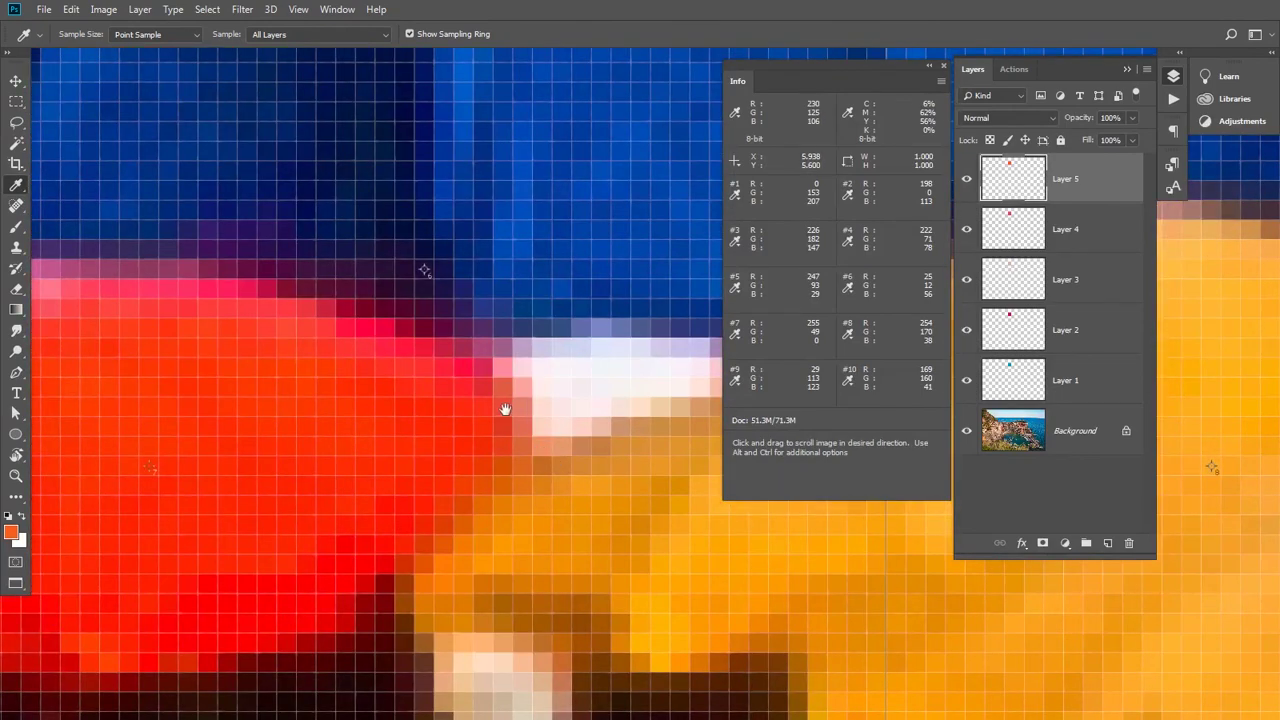
drag(505, 409, 606, 434)
drag(543, 370, 554, 369)
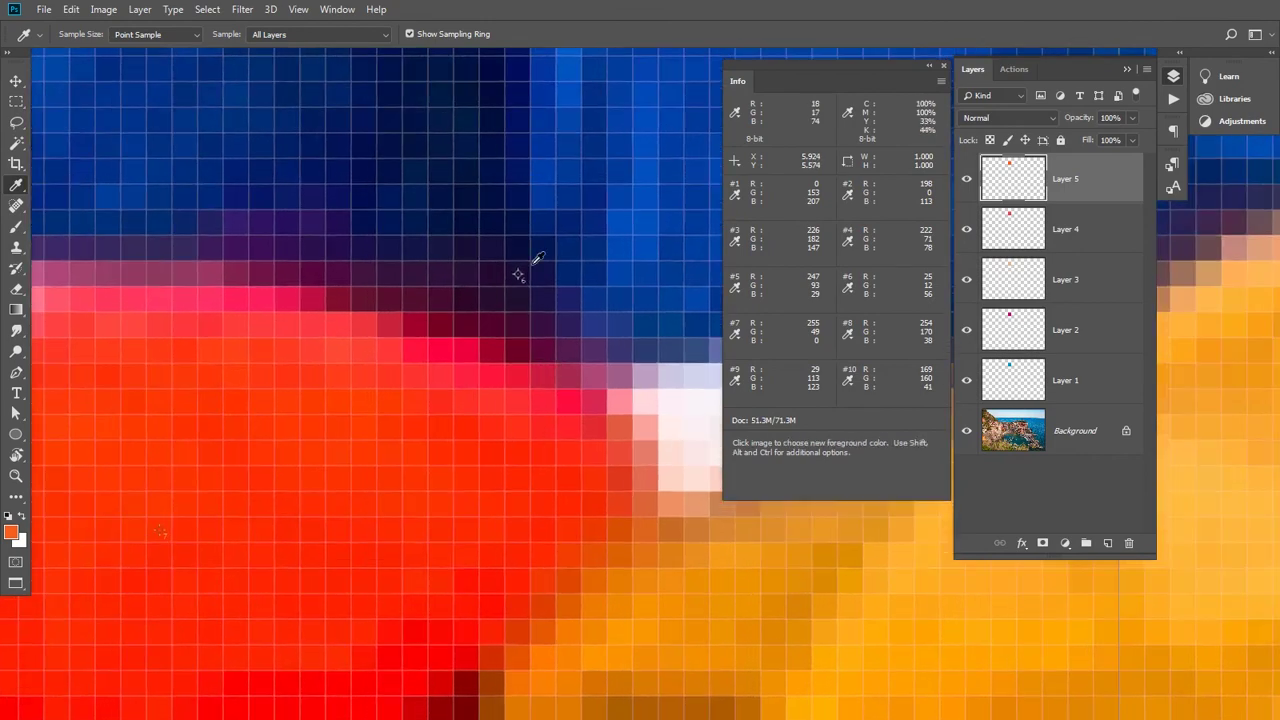
click(1109, 544)
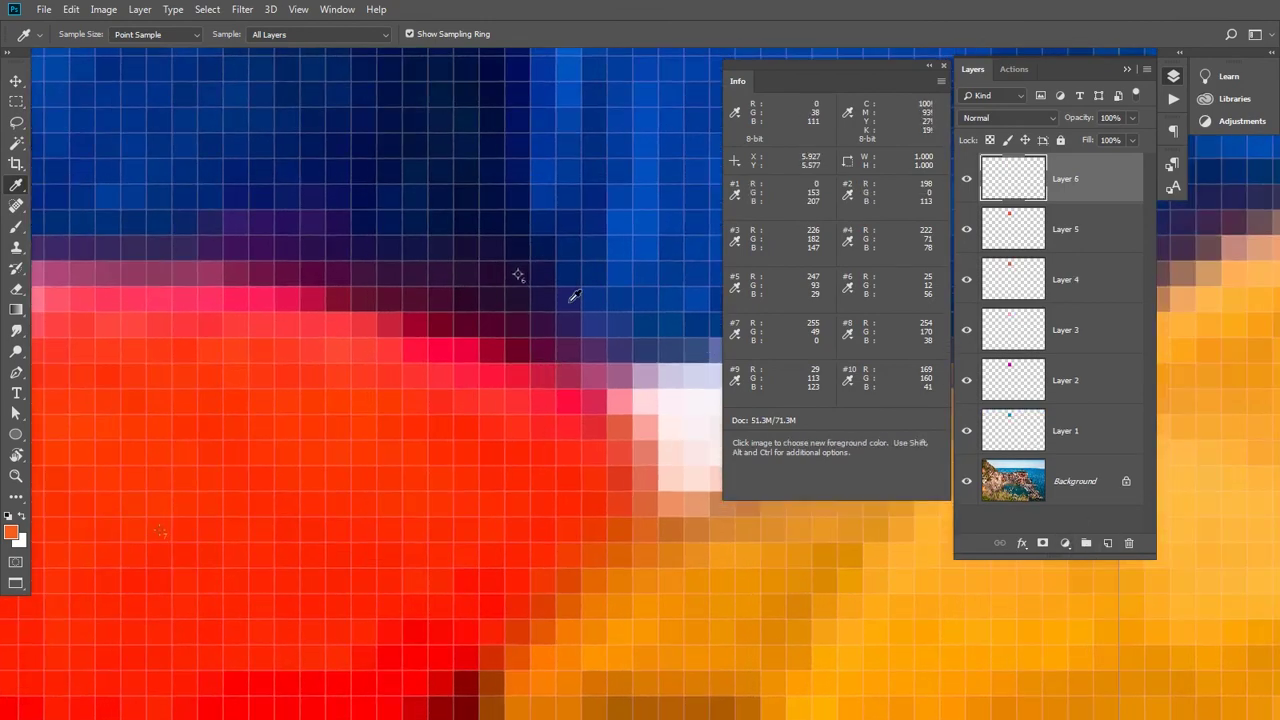
click(521, 271)
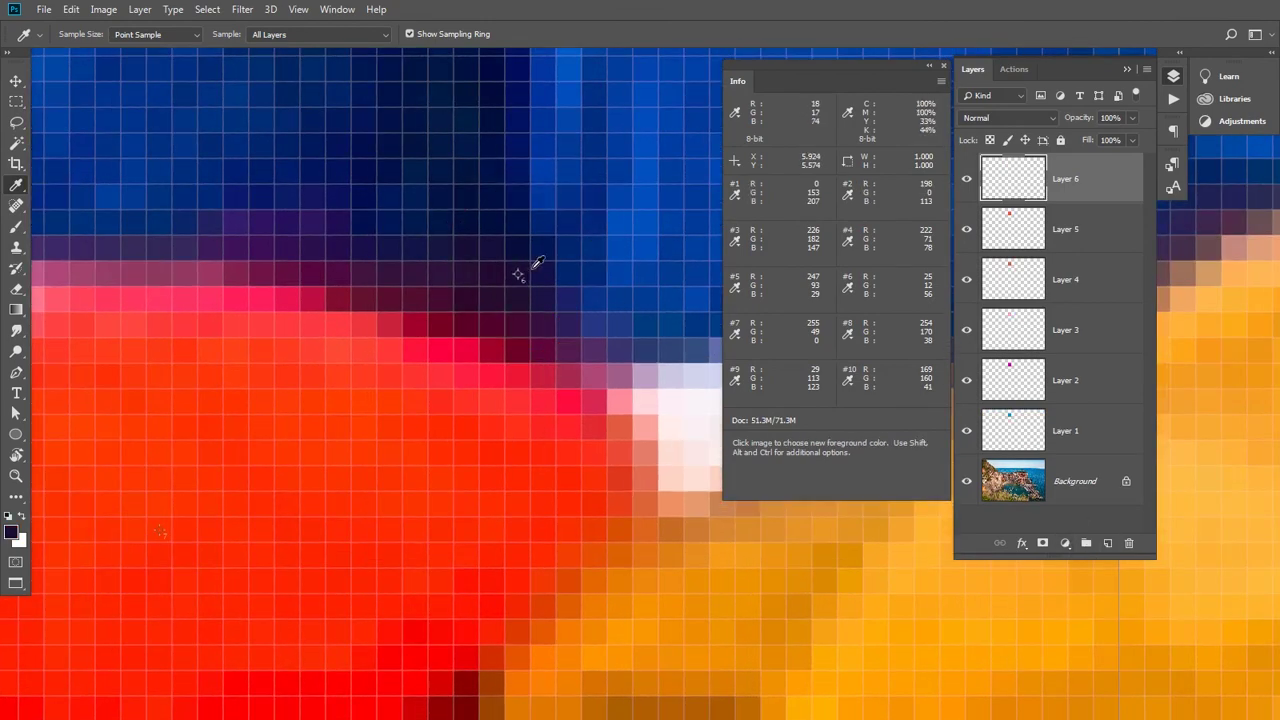
key(alt)
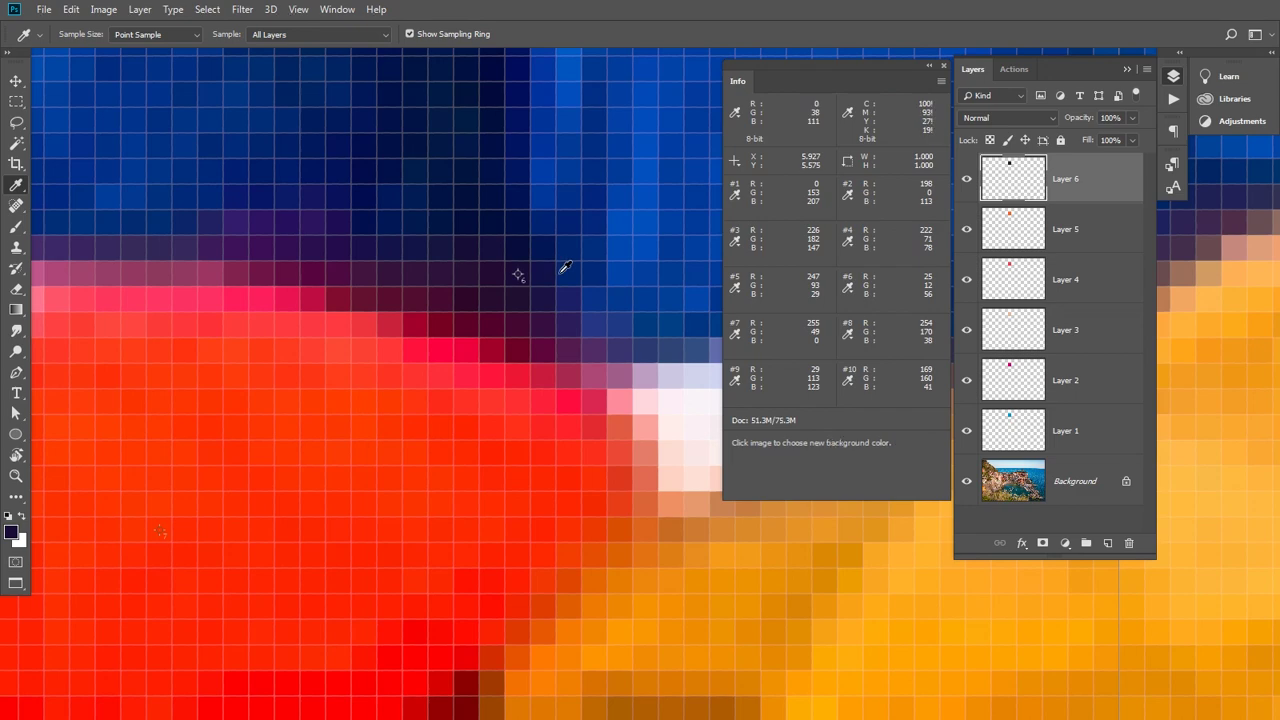
- Pick the red umbrella pixel at color sampler #7 and fill the selected grid square with it on a seventh new layer
key(space)
drag(307, 457, 455, 376)
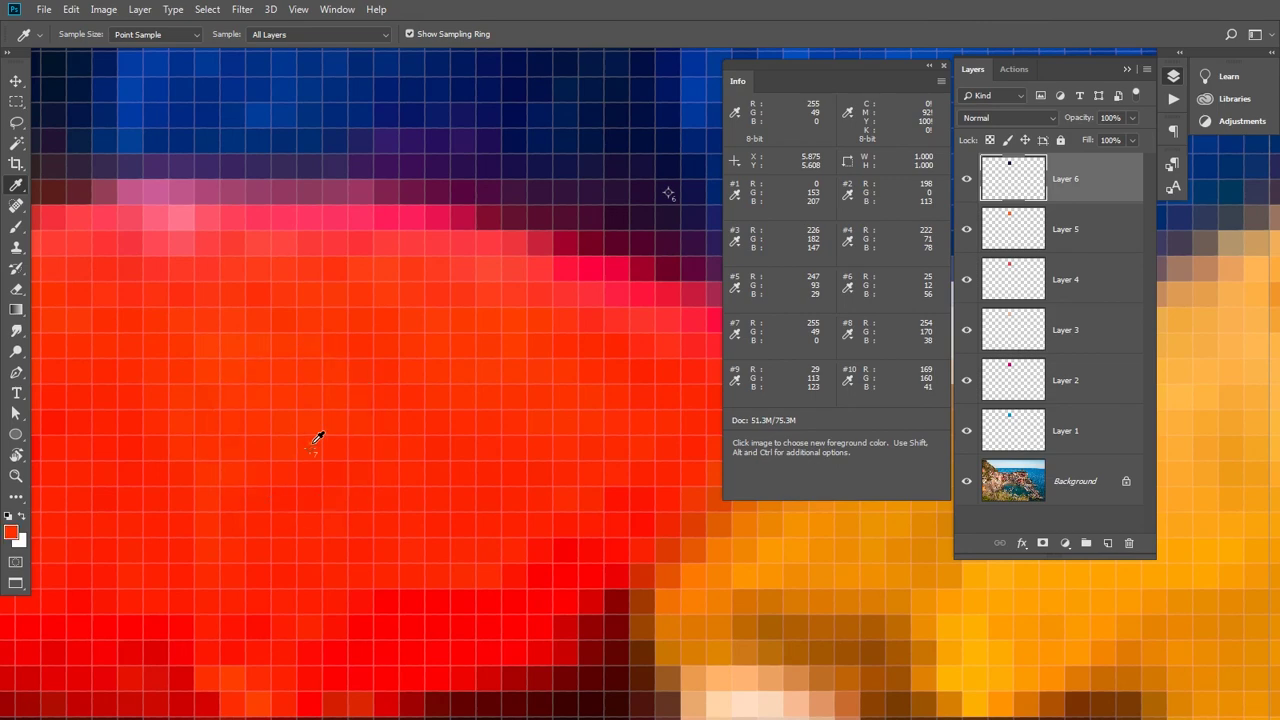
click(1108, 544)
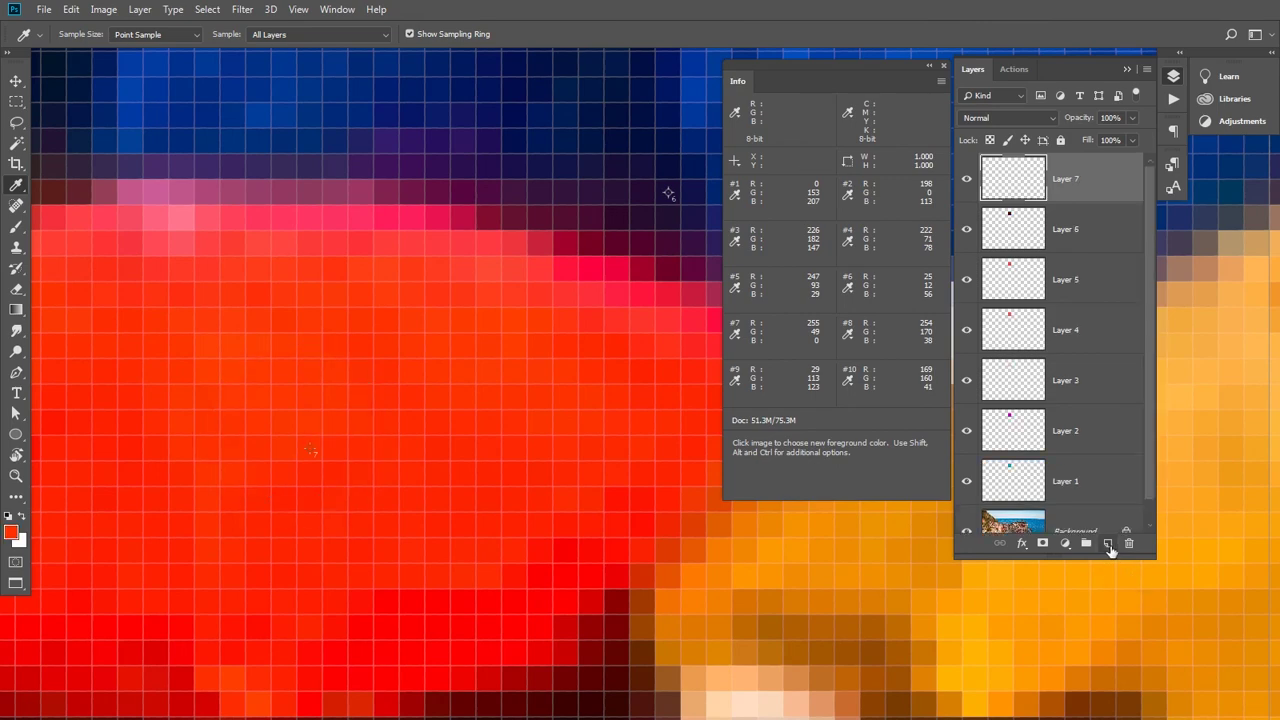
key(alt+BackSpace)
- Pick the yellow-orange umbrella pixel at color sampler #8 and fill the selected grid square with it on an eighth new layer
key(space)
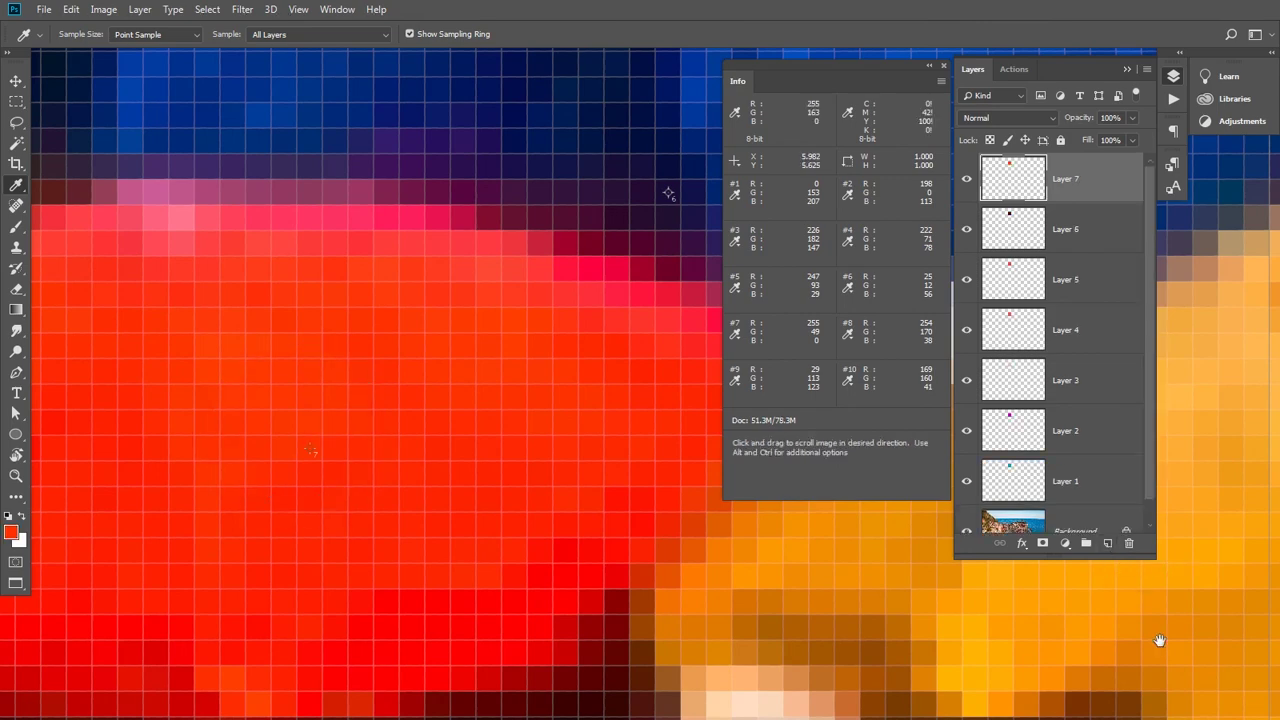
drag(934, 694, 283, 417)
drag(457, 457, 325, 440)
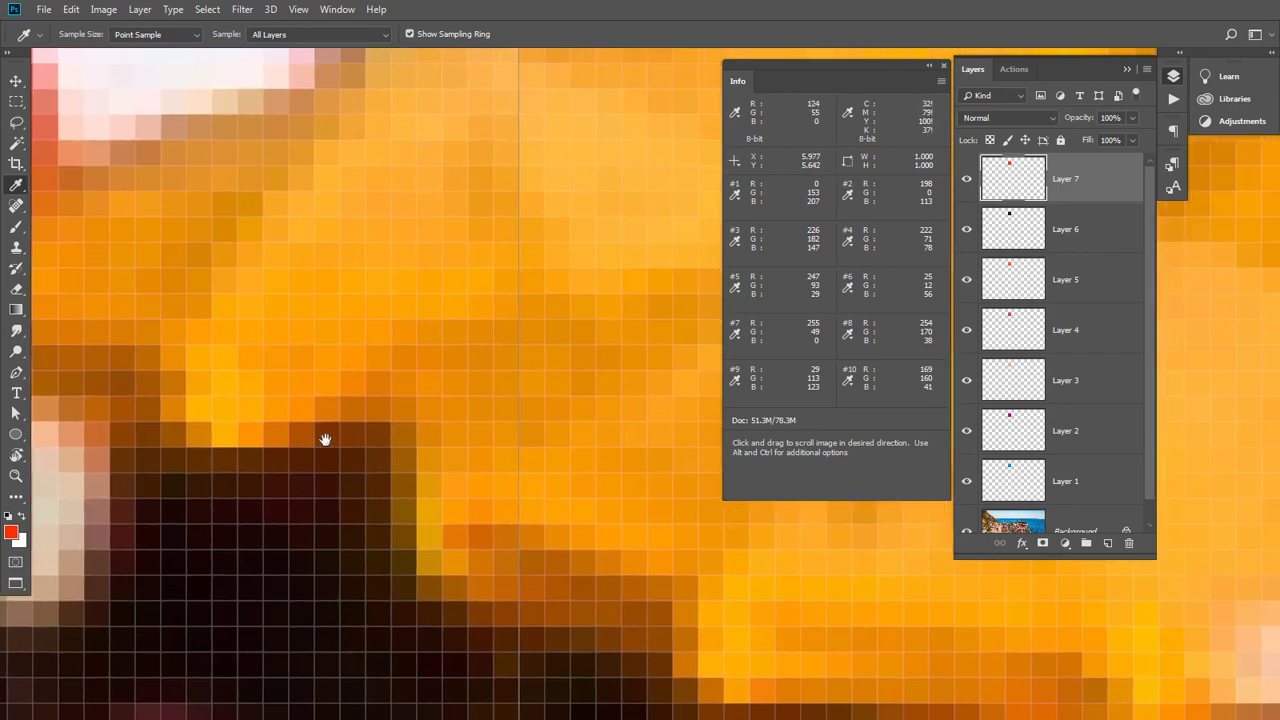
scroll(531, 494, down, 3)
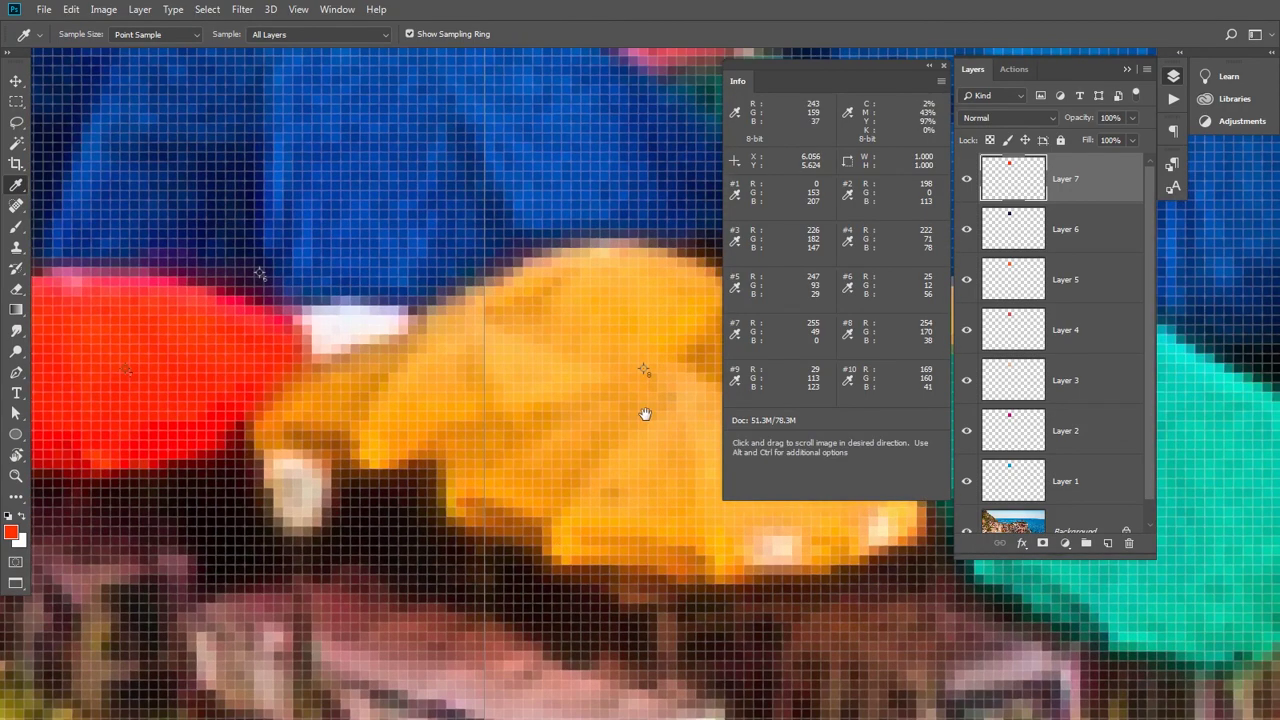
drag(645, 414, 508, 489)
scroll(508, 489, up, 5)
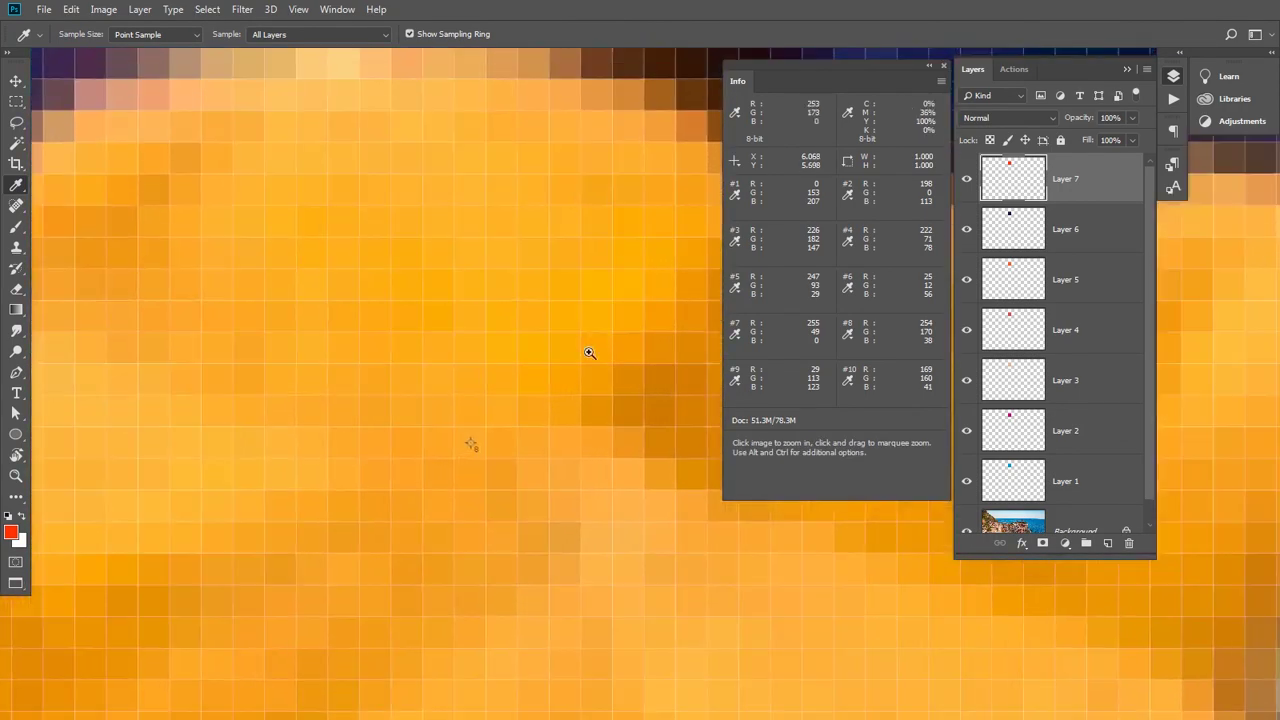
click(484, 427)
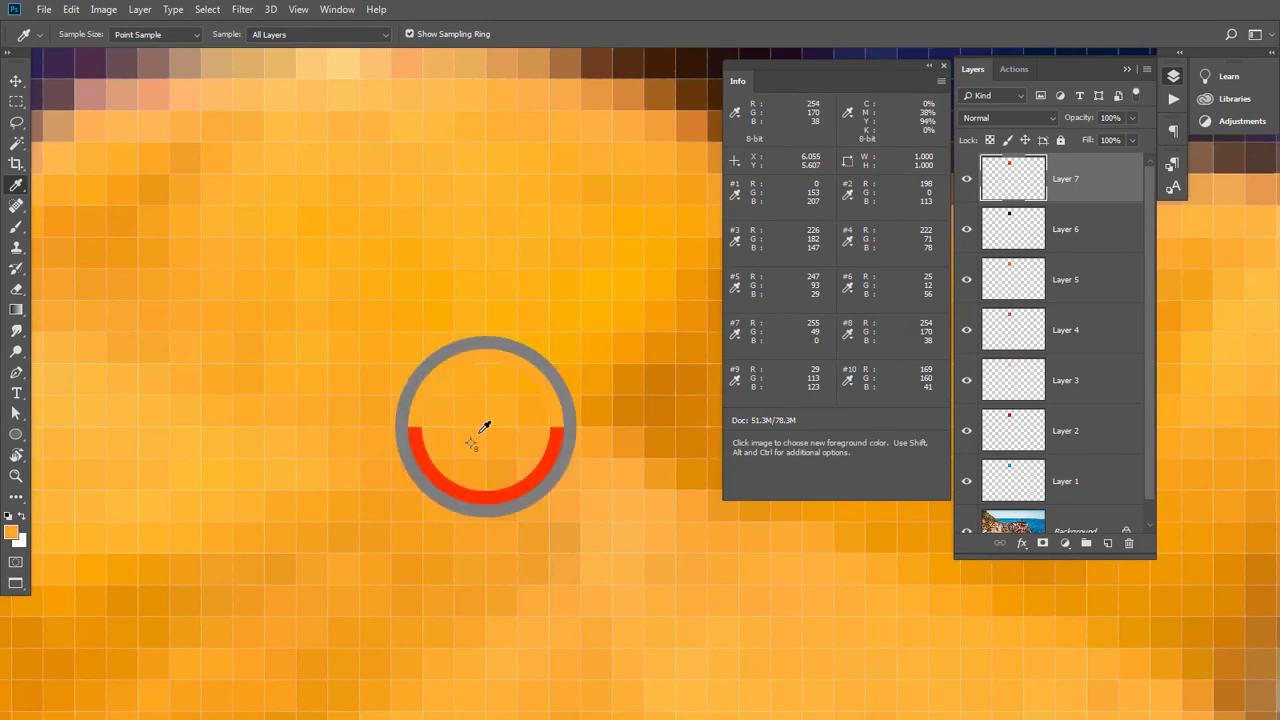
click(1108, 543)
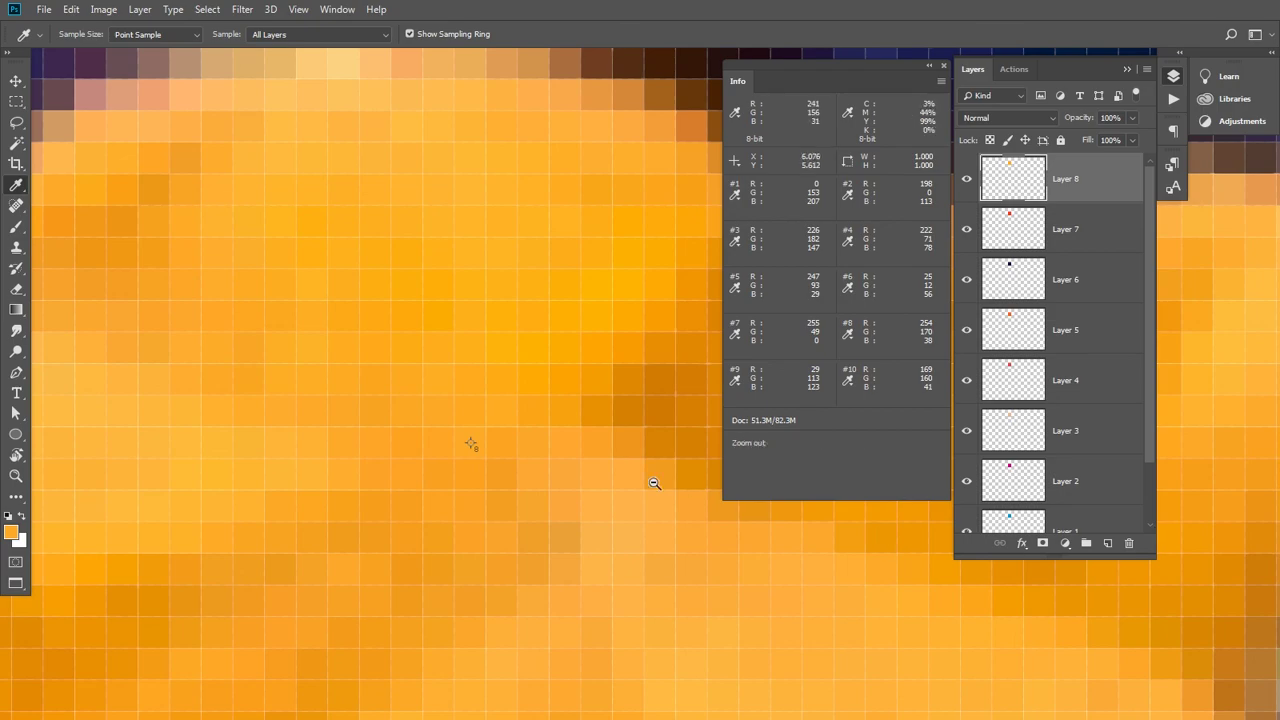
- Pick the teal harbor water pixel at color sampler #9 and fill the selected grid square with it on a ninth new layer
alt+click(613, 484)
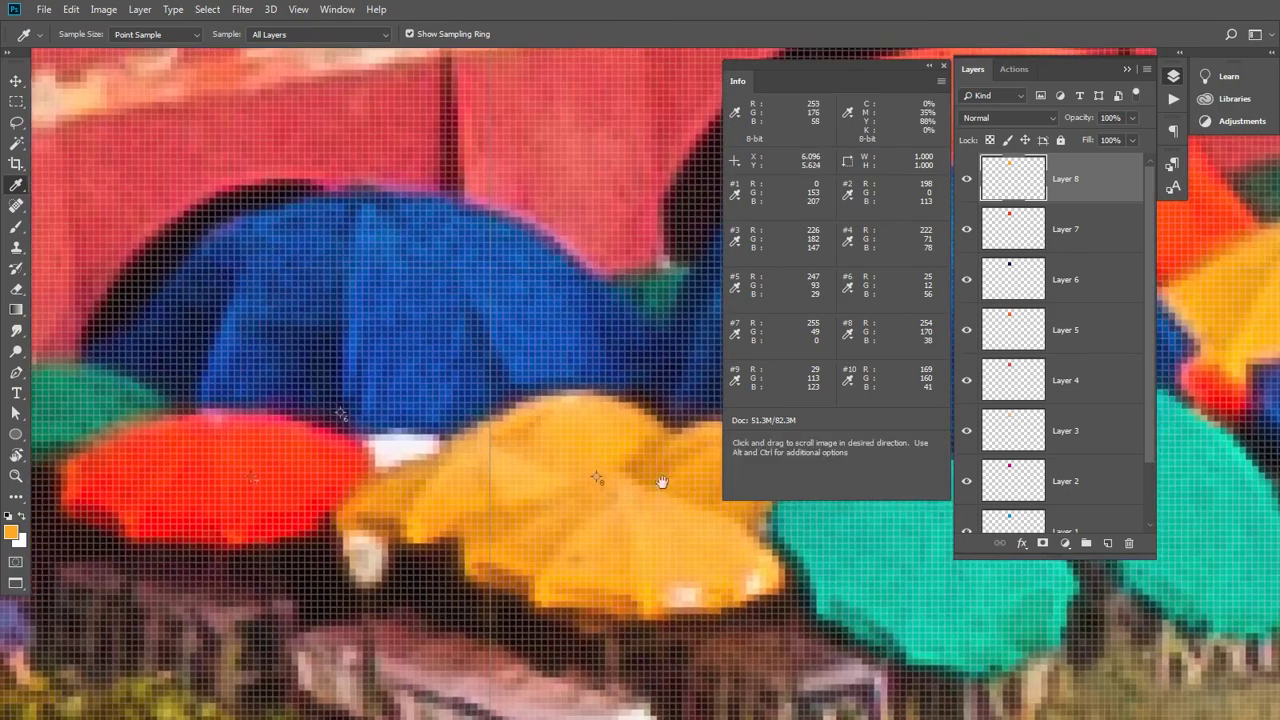
drag(673, 536, 520, 391)
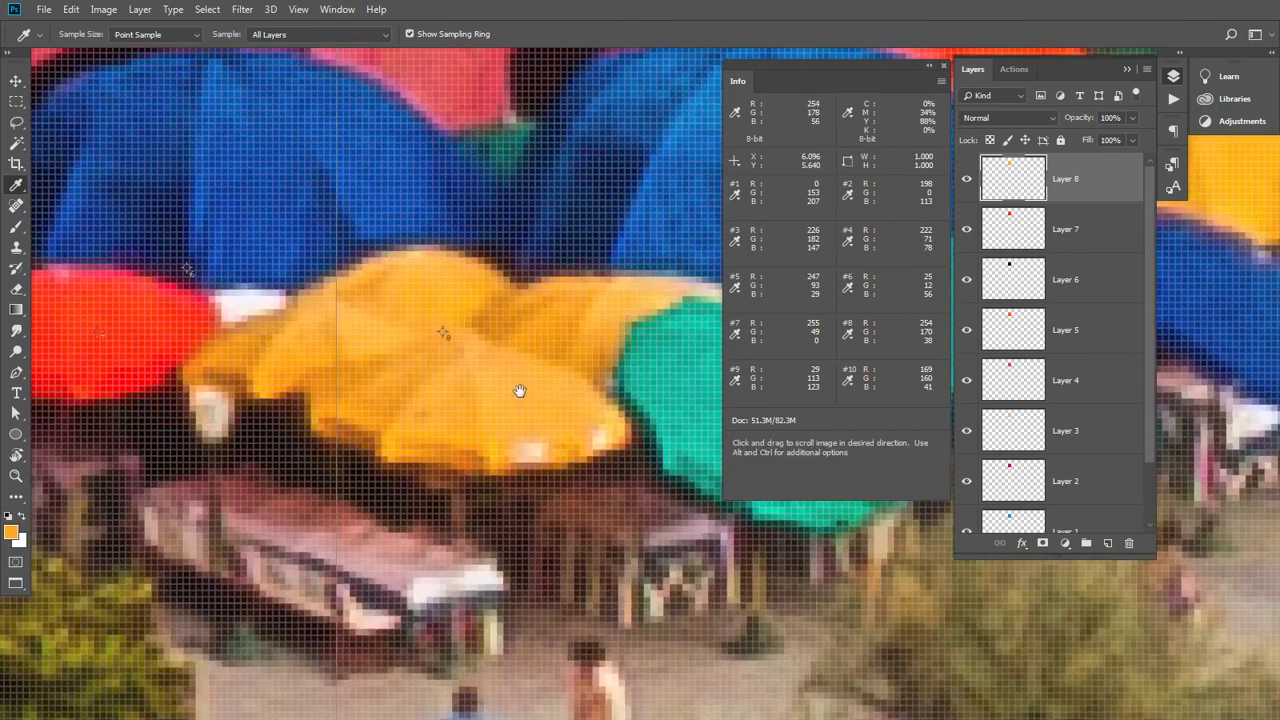
scroll(514, 430, down, 3)
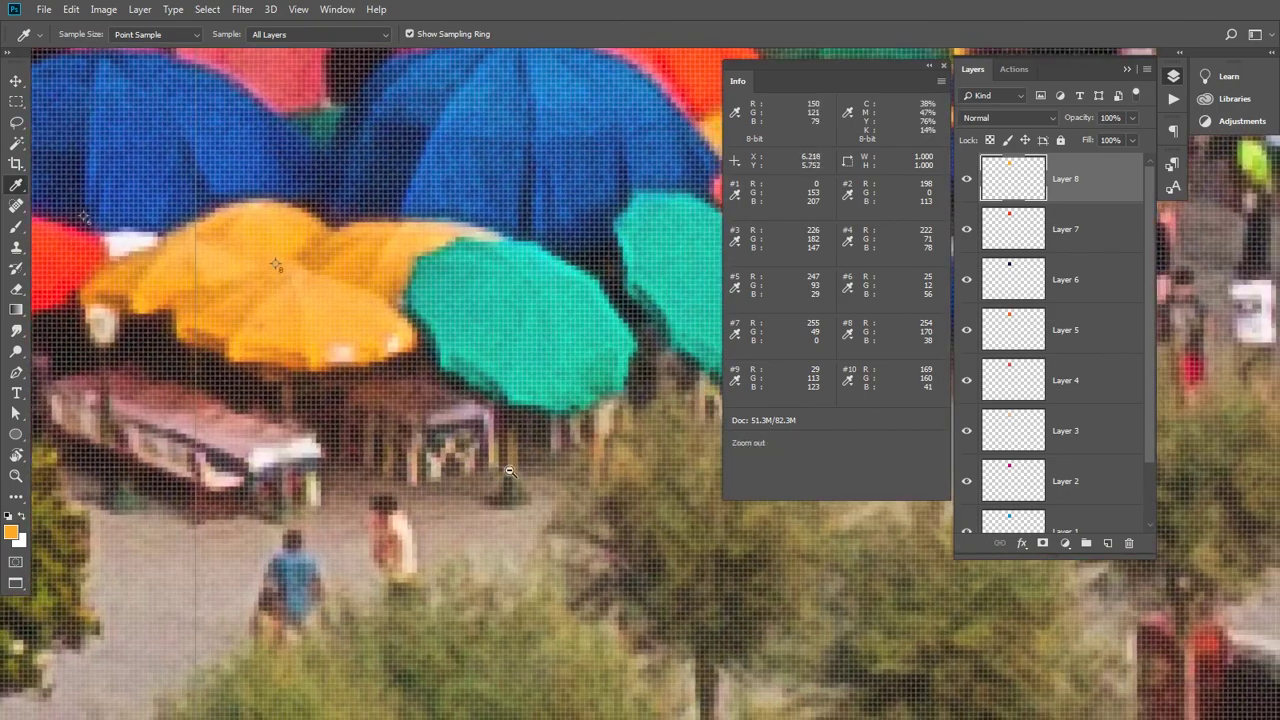
scroll(510, 471, down, 8)
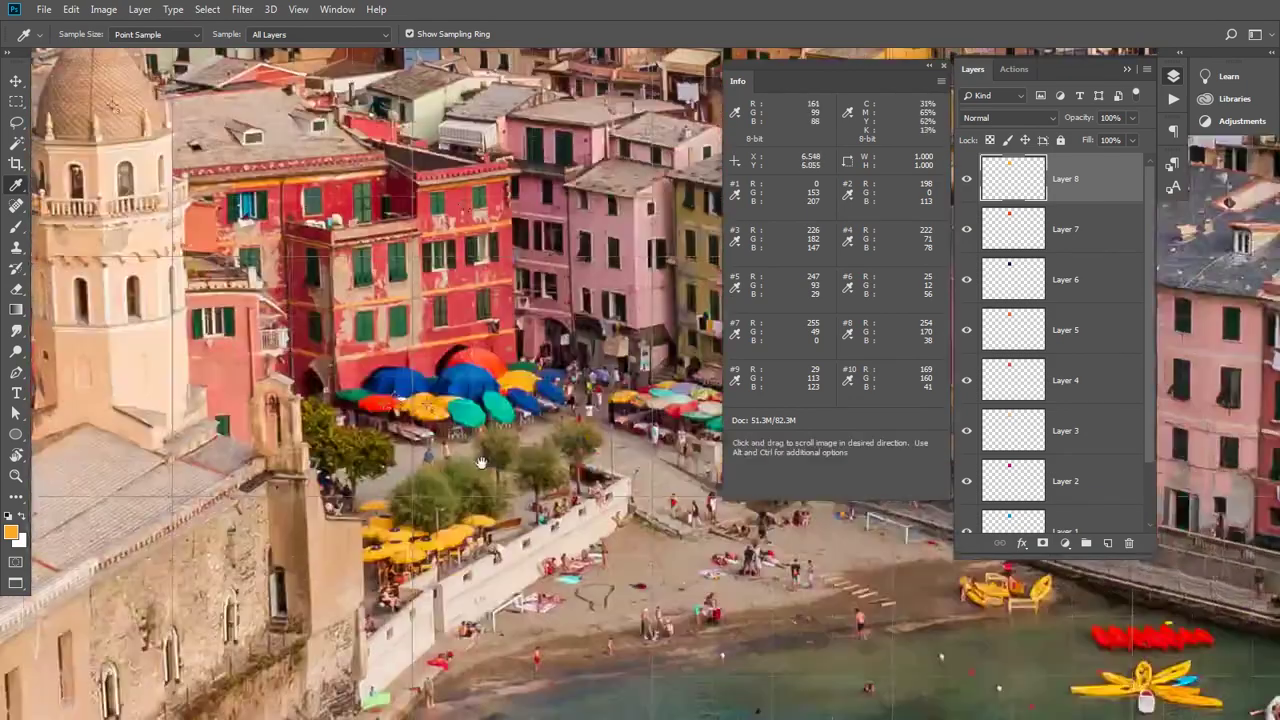
drag(481, 462, 341, 350)
drag(591, 601, 299, 420)
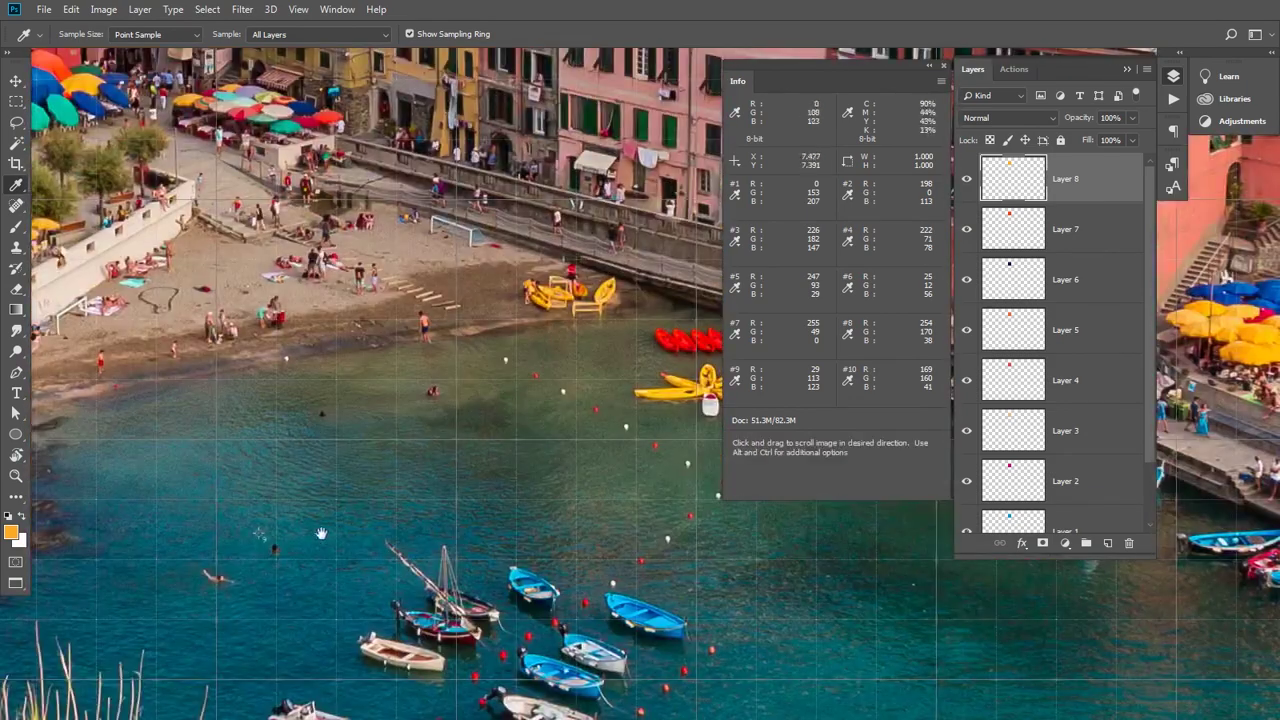
scroll(449, 331, up, 10)
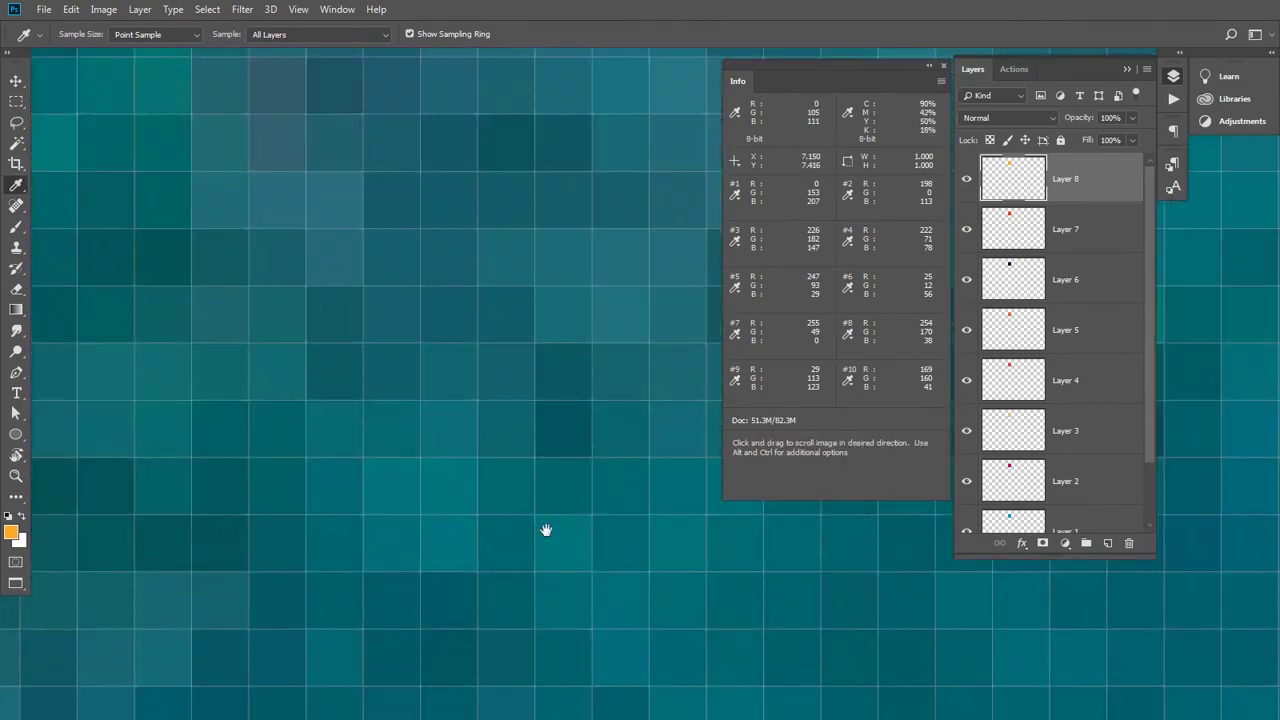
scroll(400, 346, down, 6)
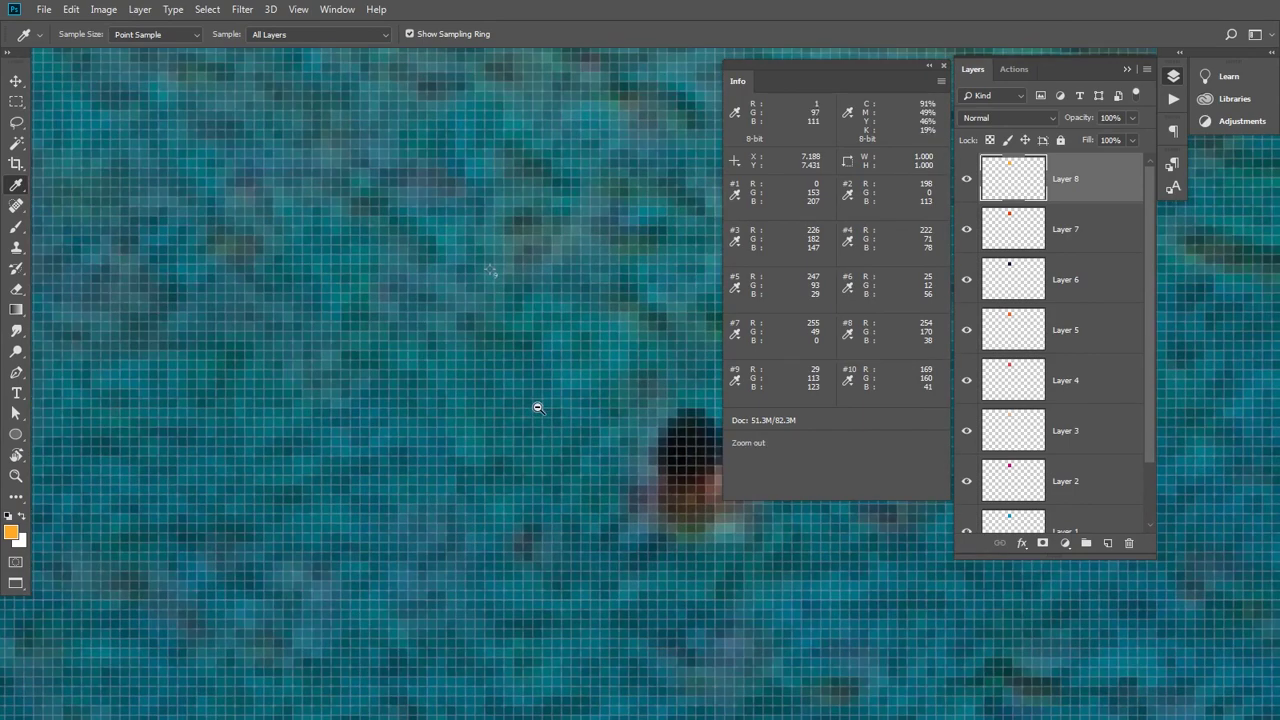
scroll(491, 271, up, 8)
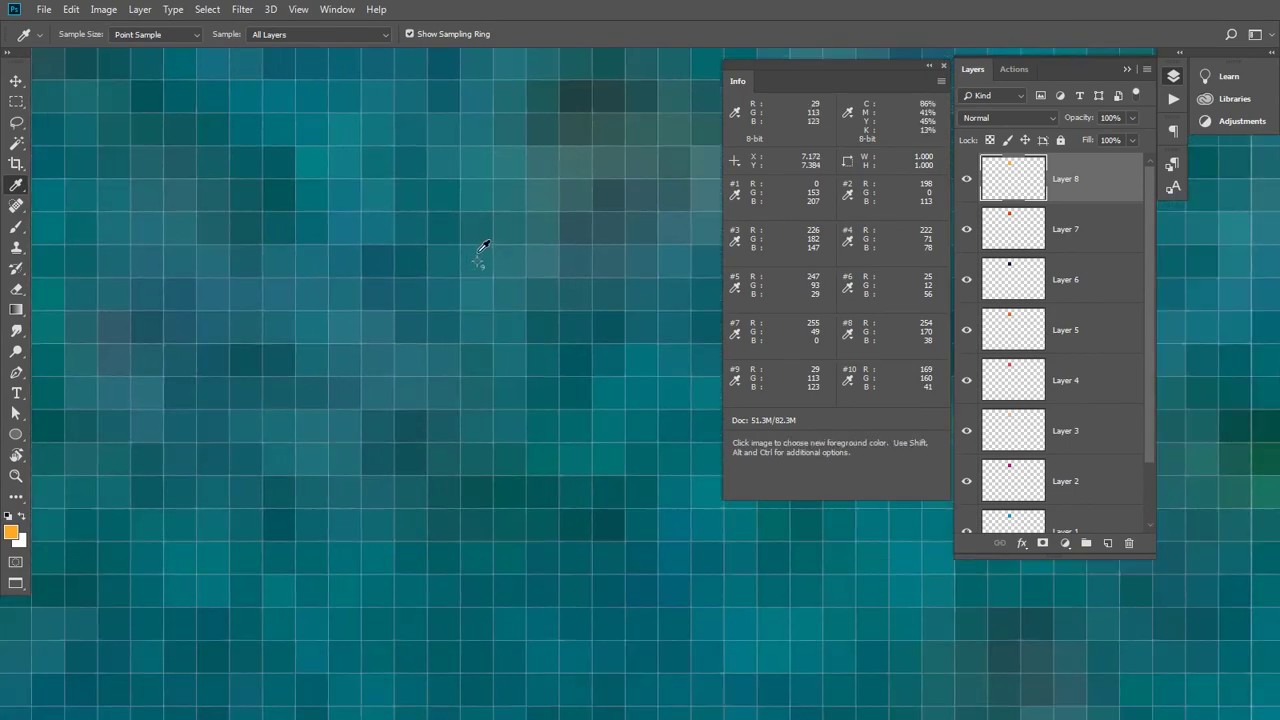
click(1107, 543)
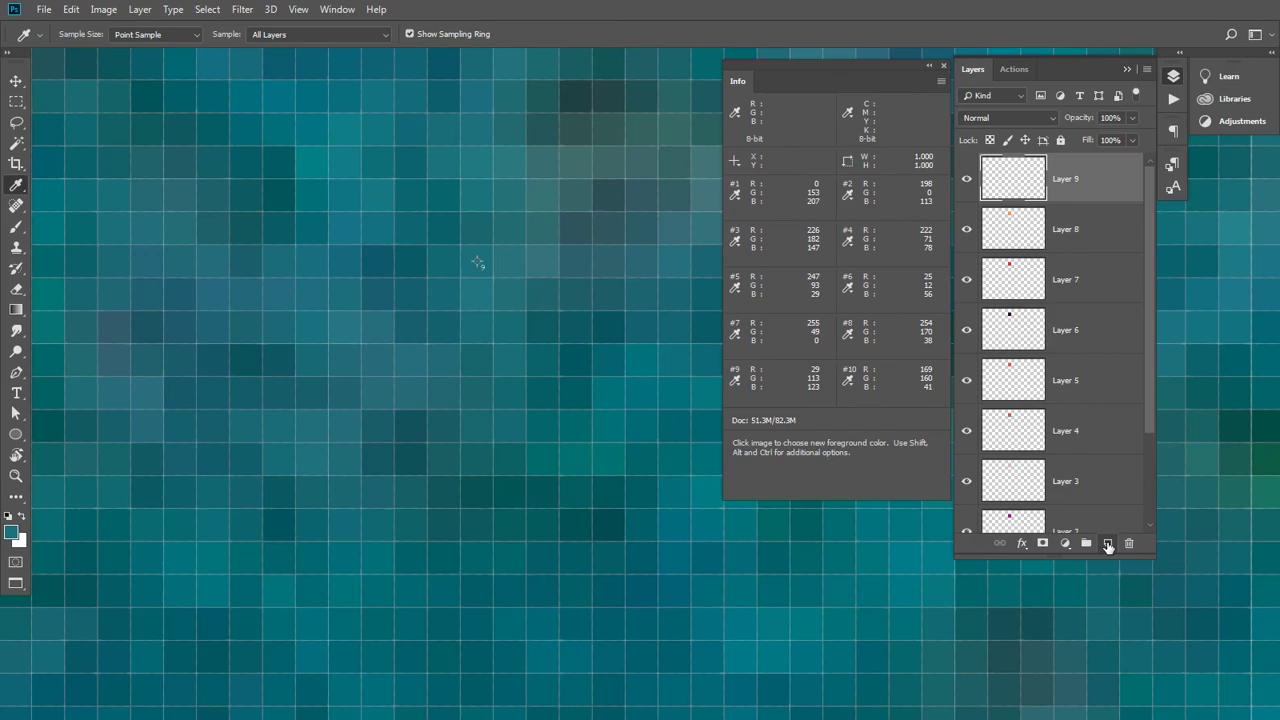
key(alt)
- Pick the olive leaf pixel at color sampler #10, on the plant beside the rocks, as the foreground color
scroll(557, 386, down, 5)
scroll(475, 447, down, 4)
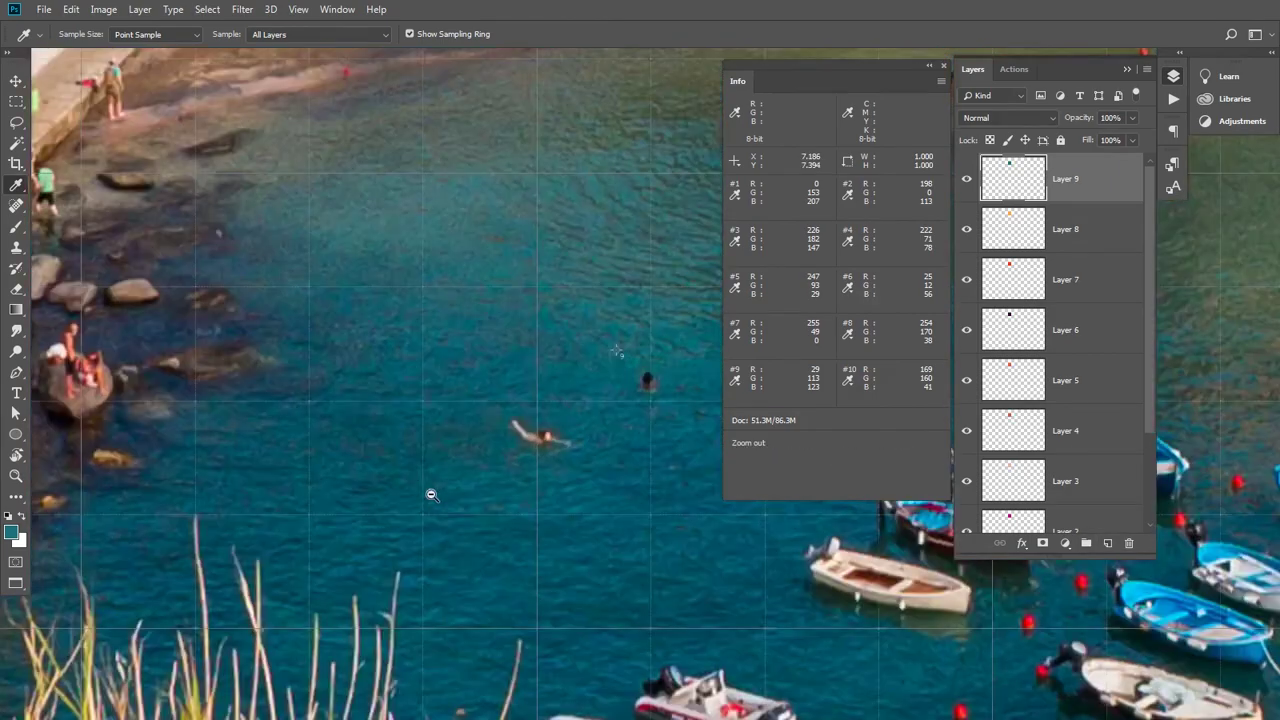
key(space)
drag(589, 277, 488, 356)
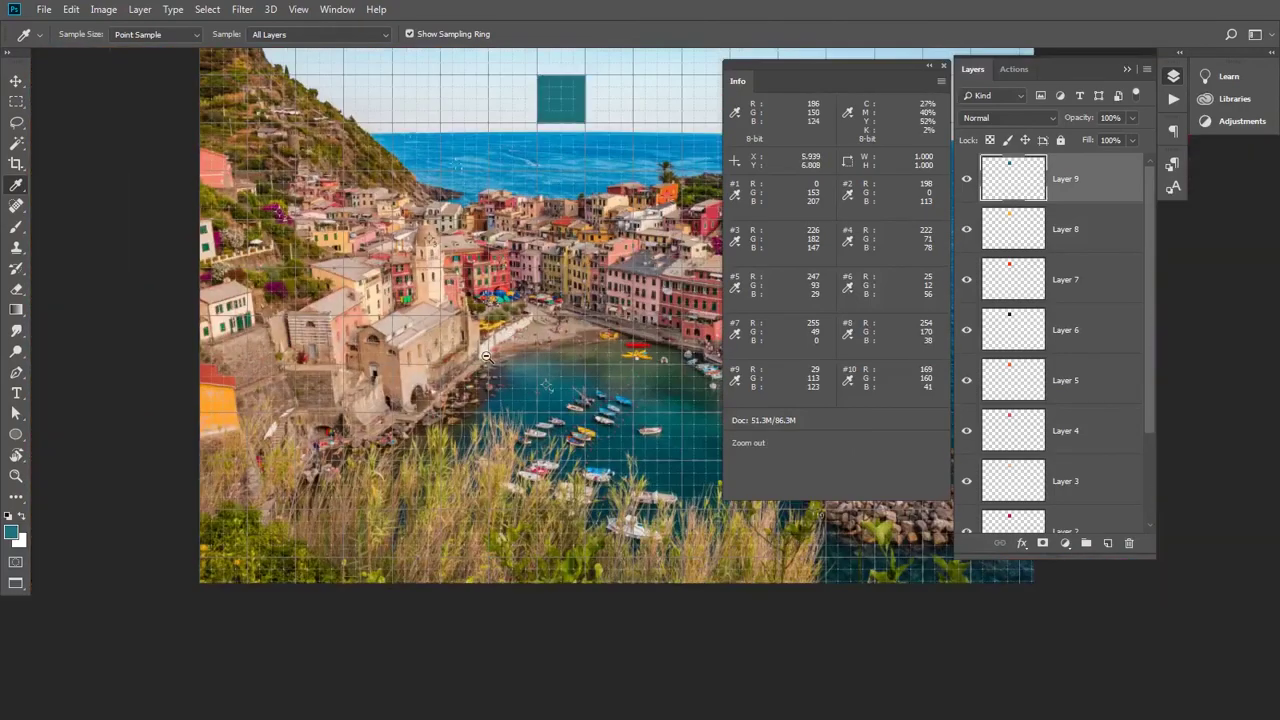
drag(600, 65, 549, 111)
drag(638, 505, 403, 434)
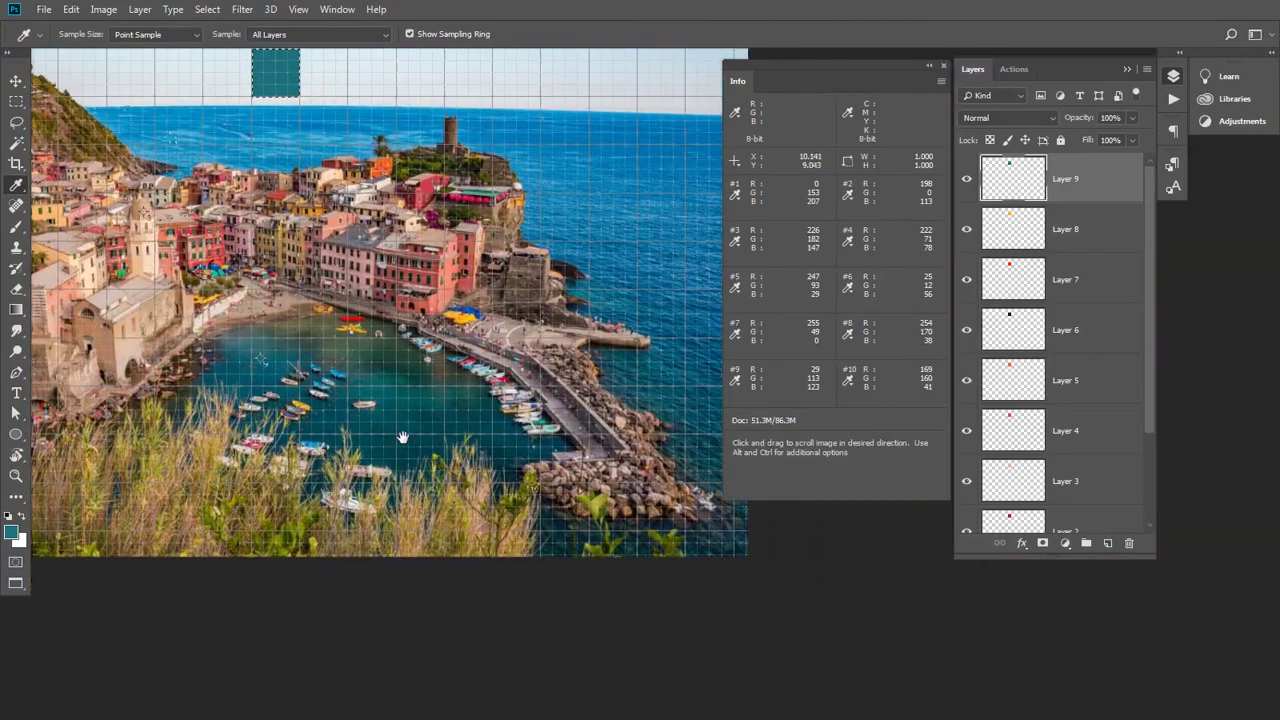
key(ctrl+space)
drag(530, 497, 641, 236)
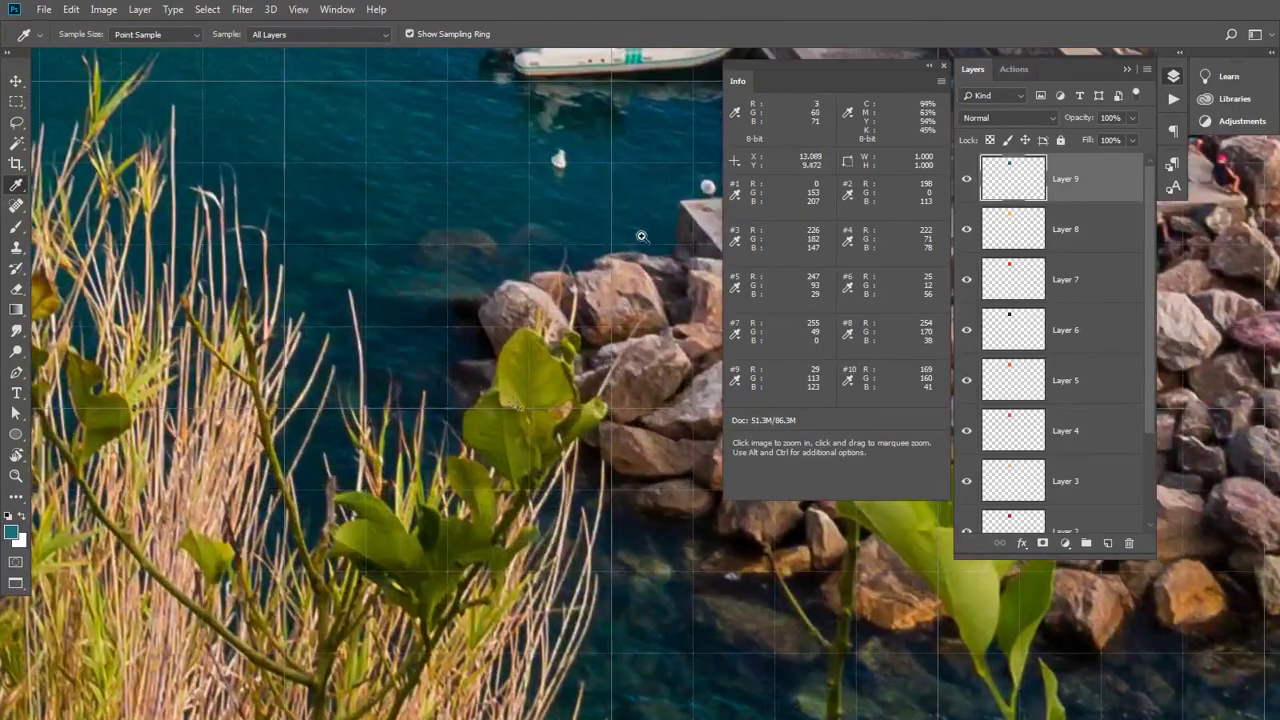
drag(520, 405, 660, 226)
scroll(473, 418, up, 2)
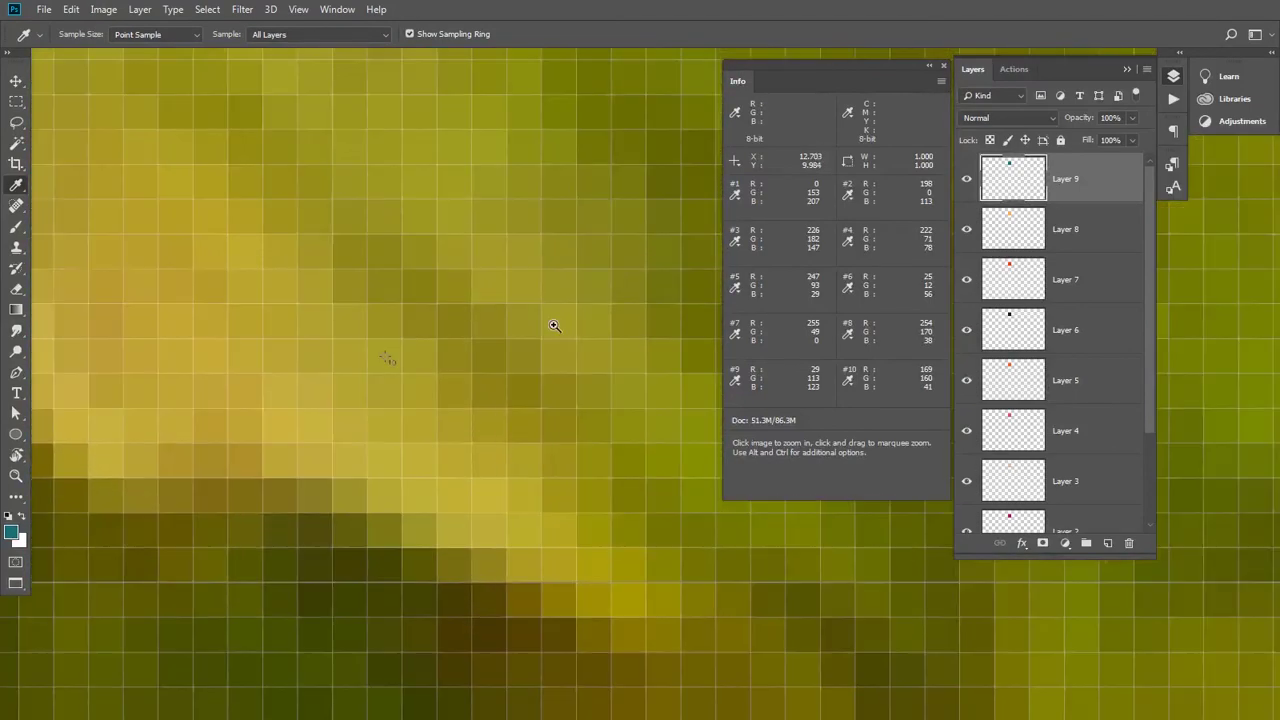
click(394, 343)
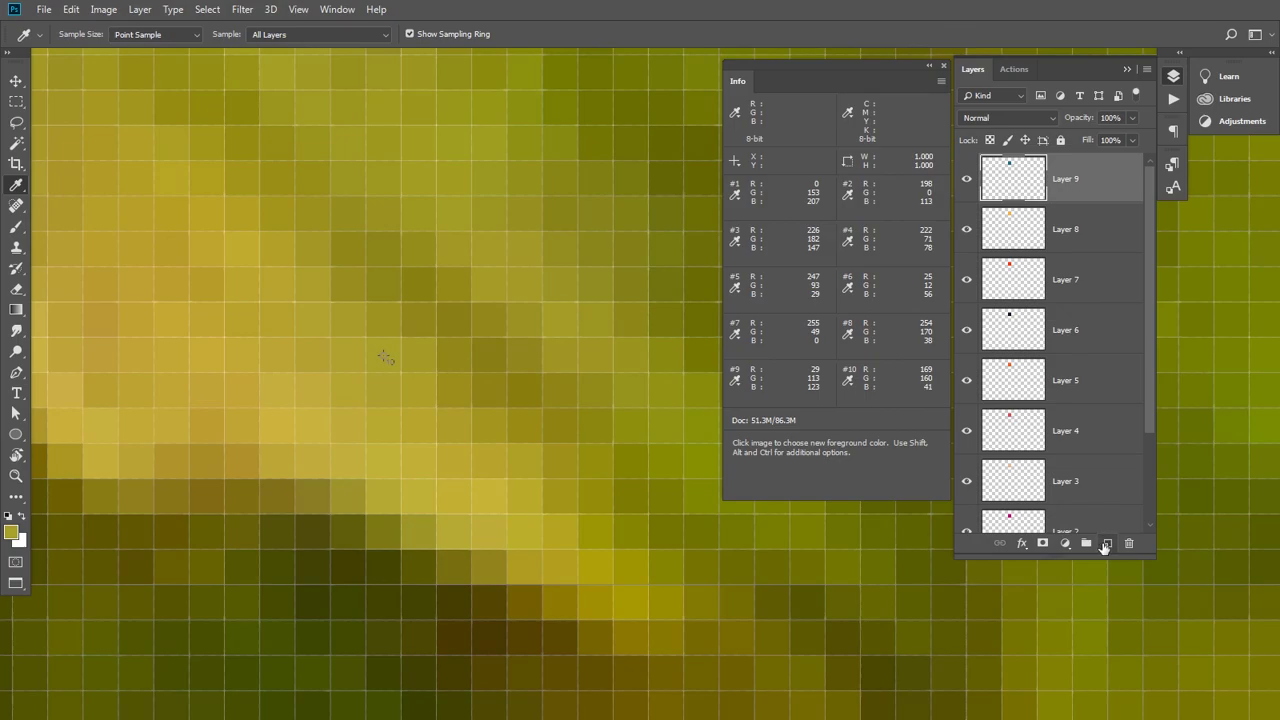
- Add a tenth new layer, fill the selected grid square with the sampled olive color, and deselect
click(1106, 545)
scroll(455, 462, down, 5)
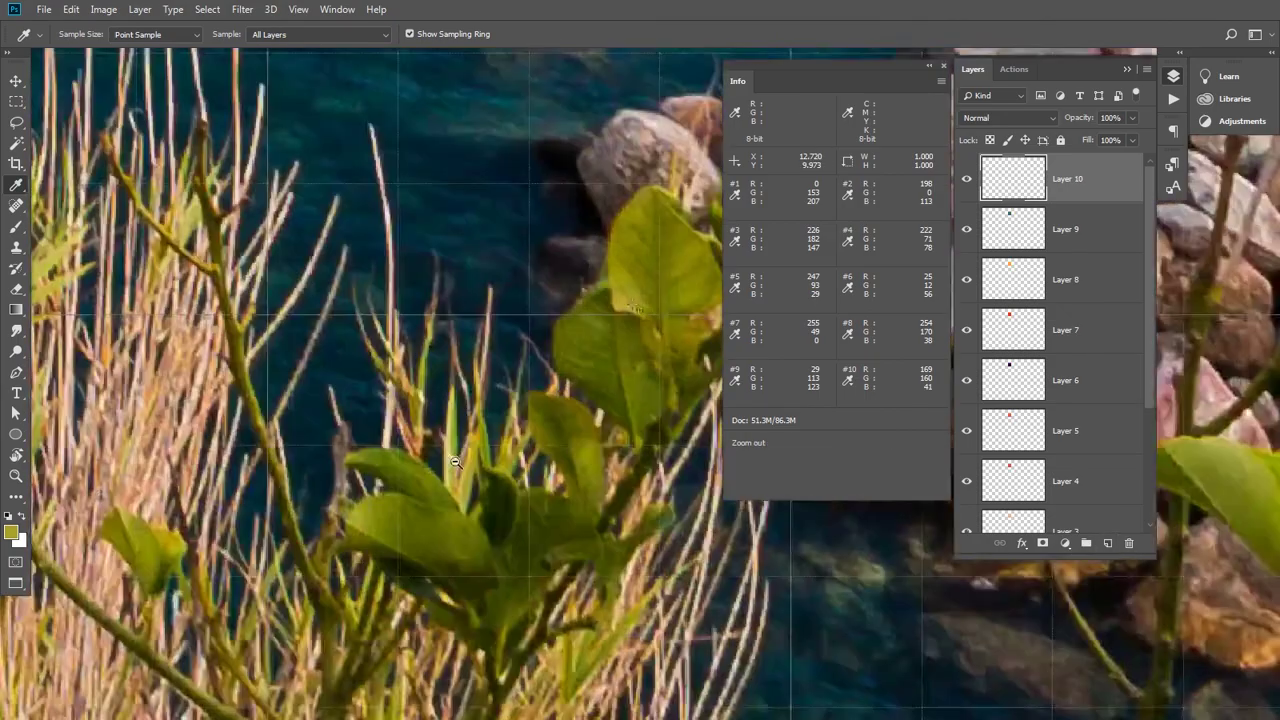
scroll(455, 462, down, 3)
scroll(380, 566, up, 5)
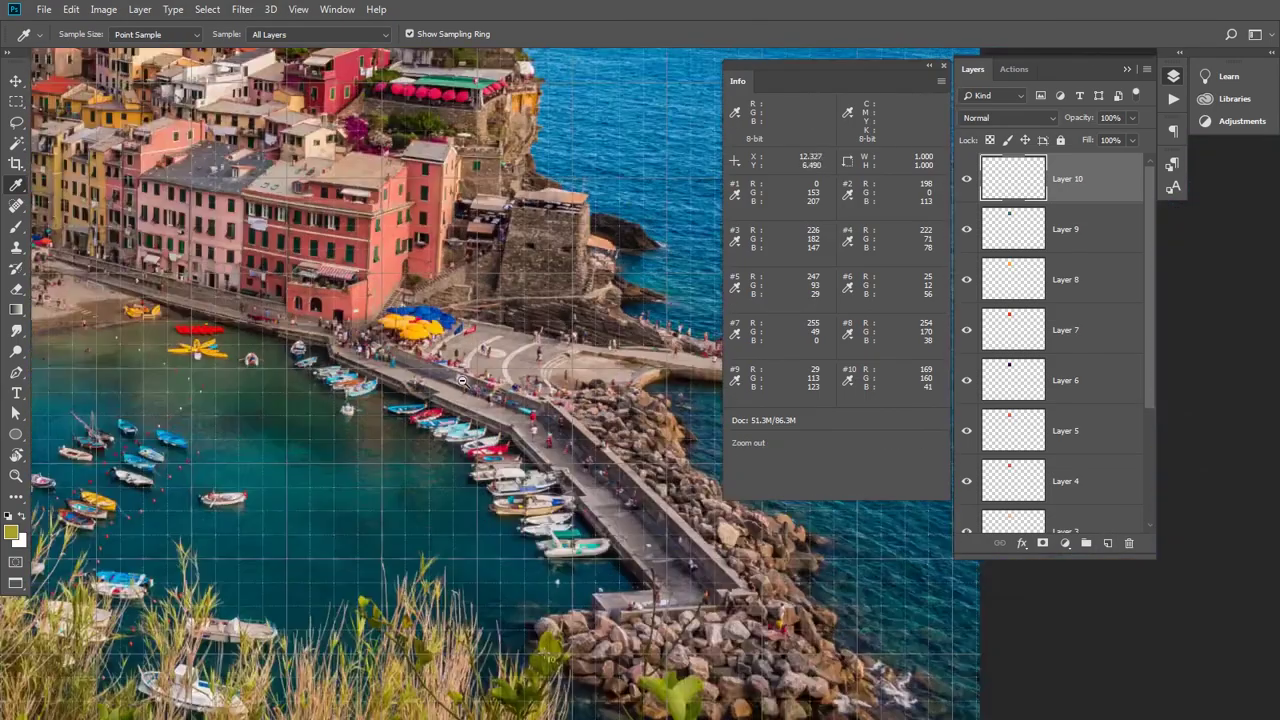
alt+click(462, 380)
drag(390, 180, 398, 460)
drag(255, 303, 350, 304)
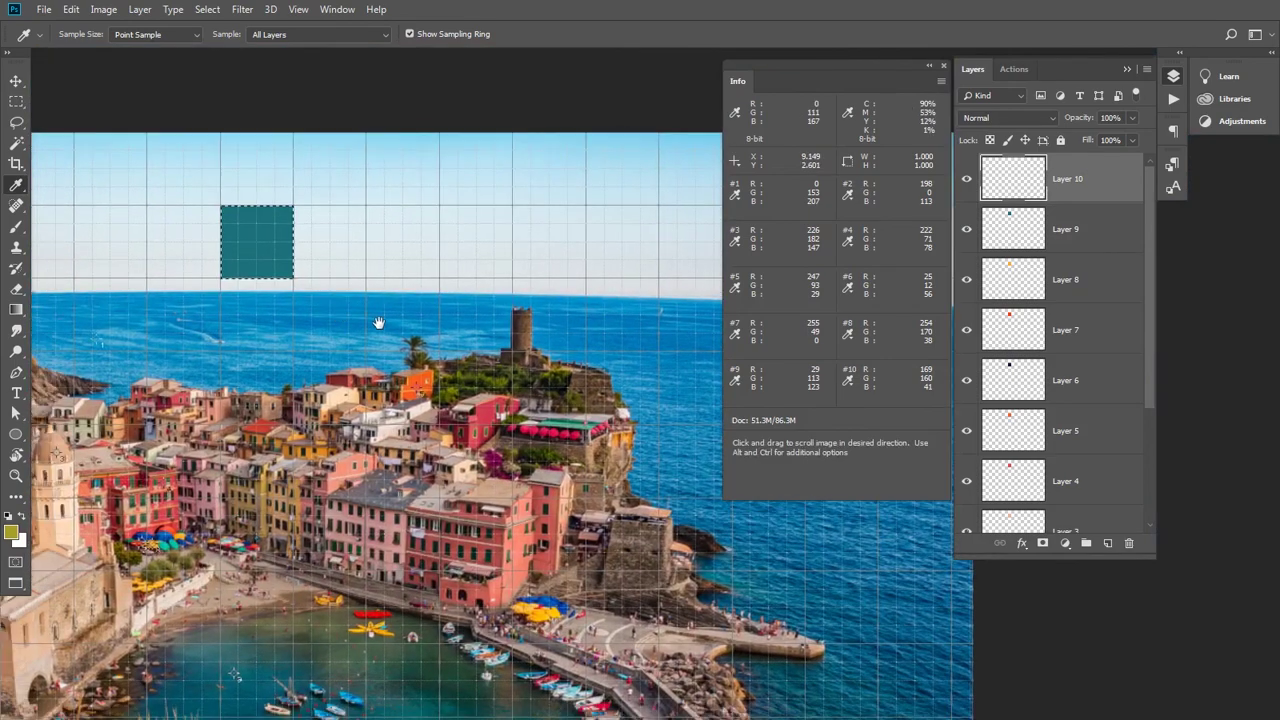
key(alt+BackSpace)
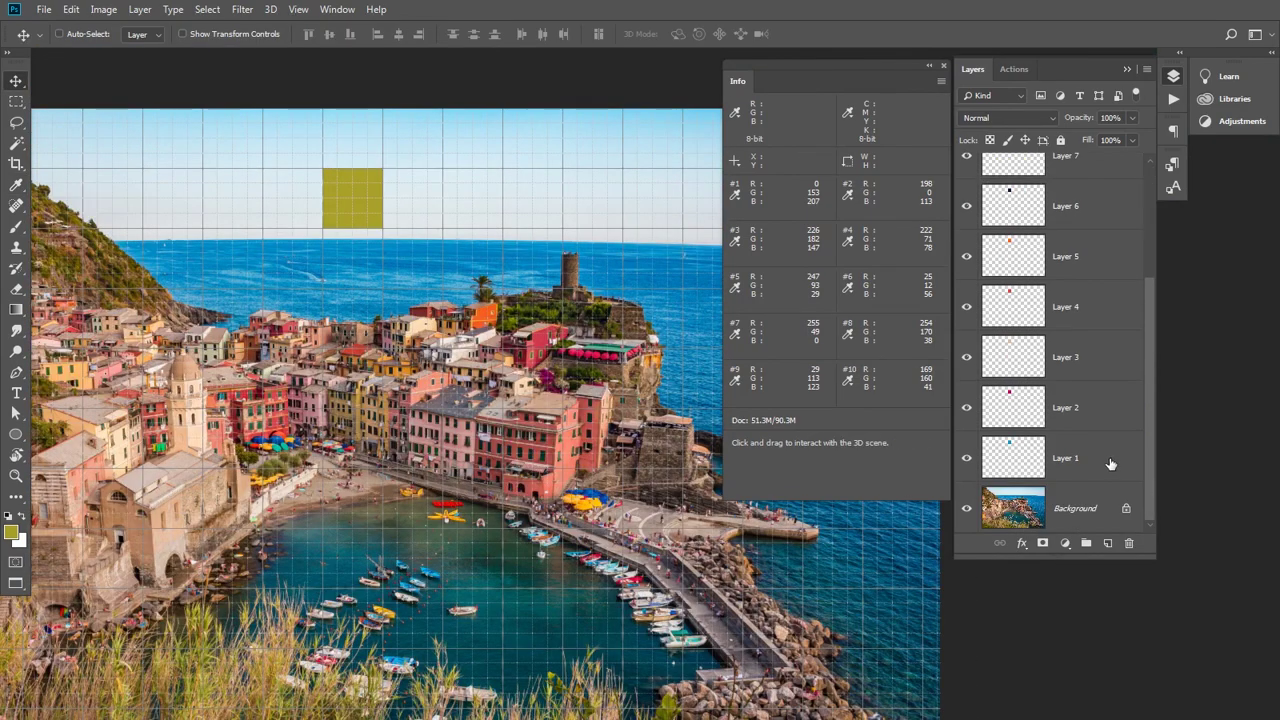
- Select Layers 6 to 10 and move their swatches right together, leaving a one-subdivision gap beside the first column
click(1125, 468)
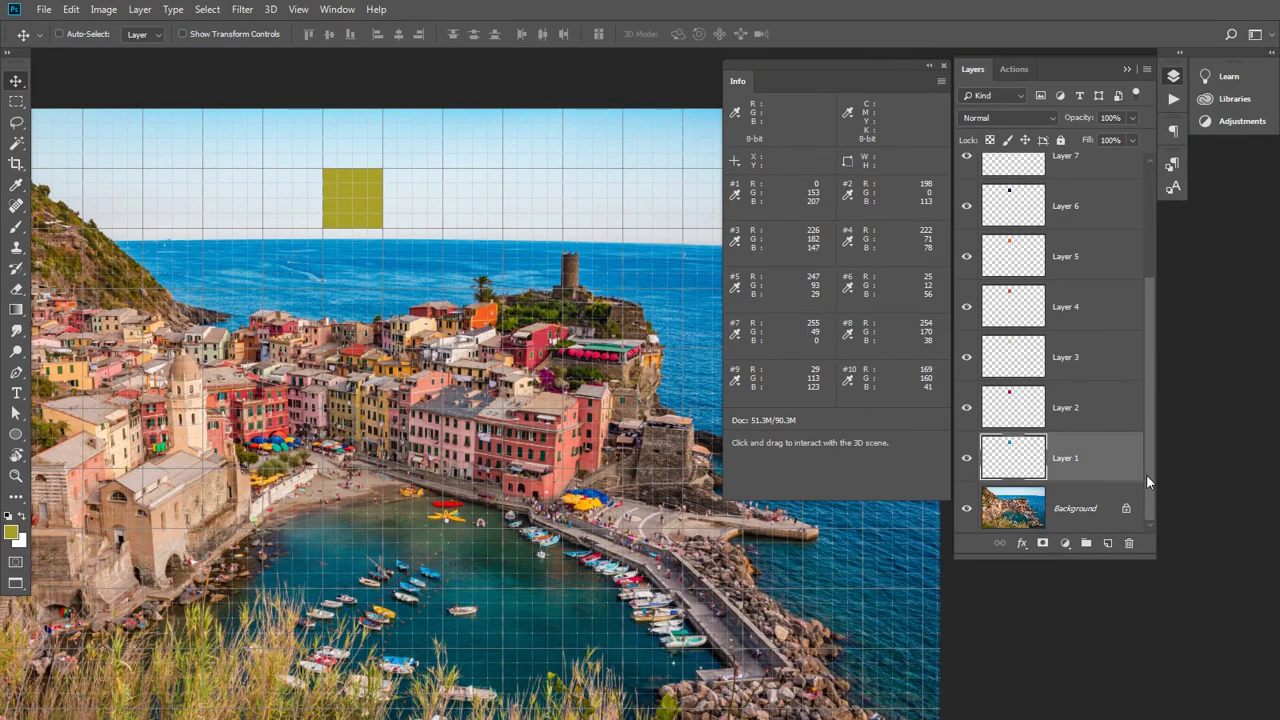
drag(1146, 474, 1160, 324)
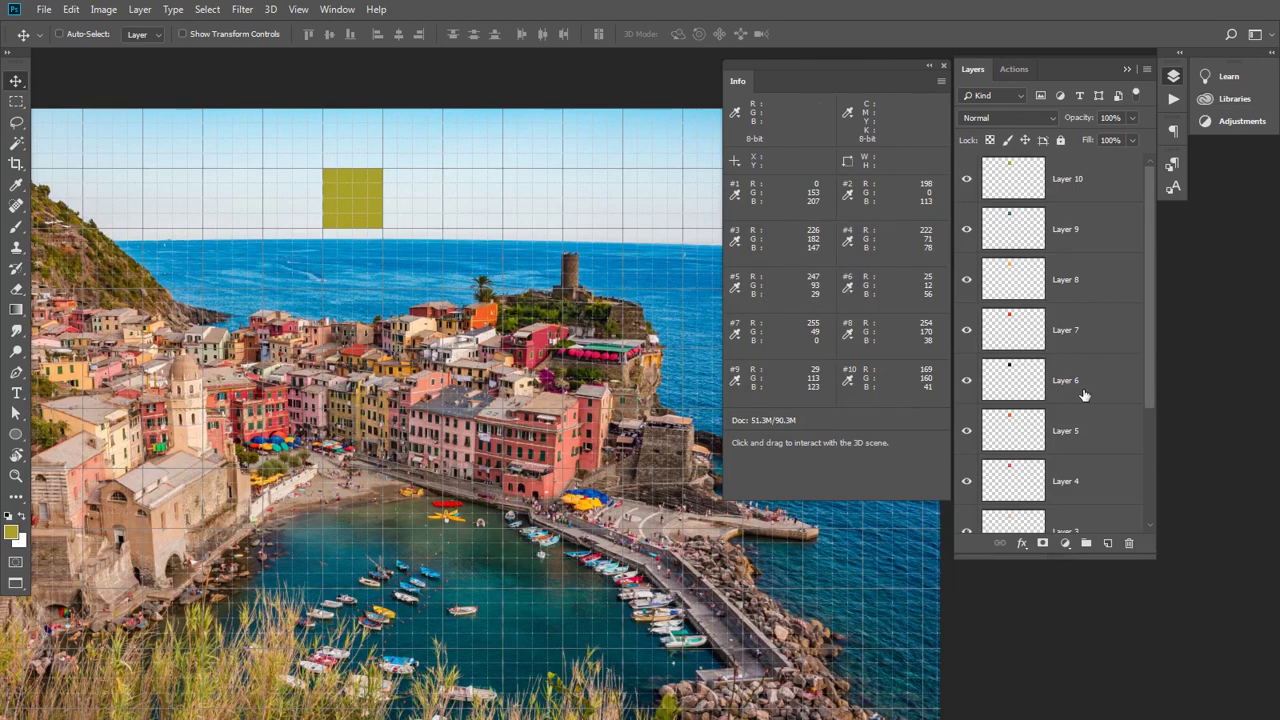
click(1097, 182)
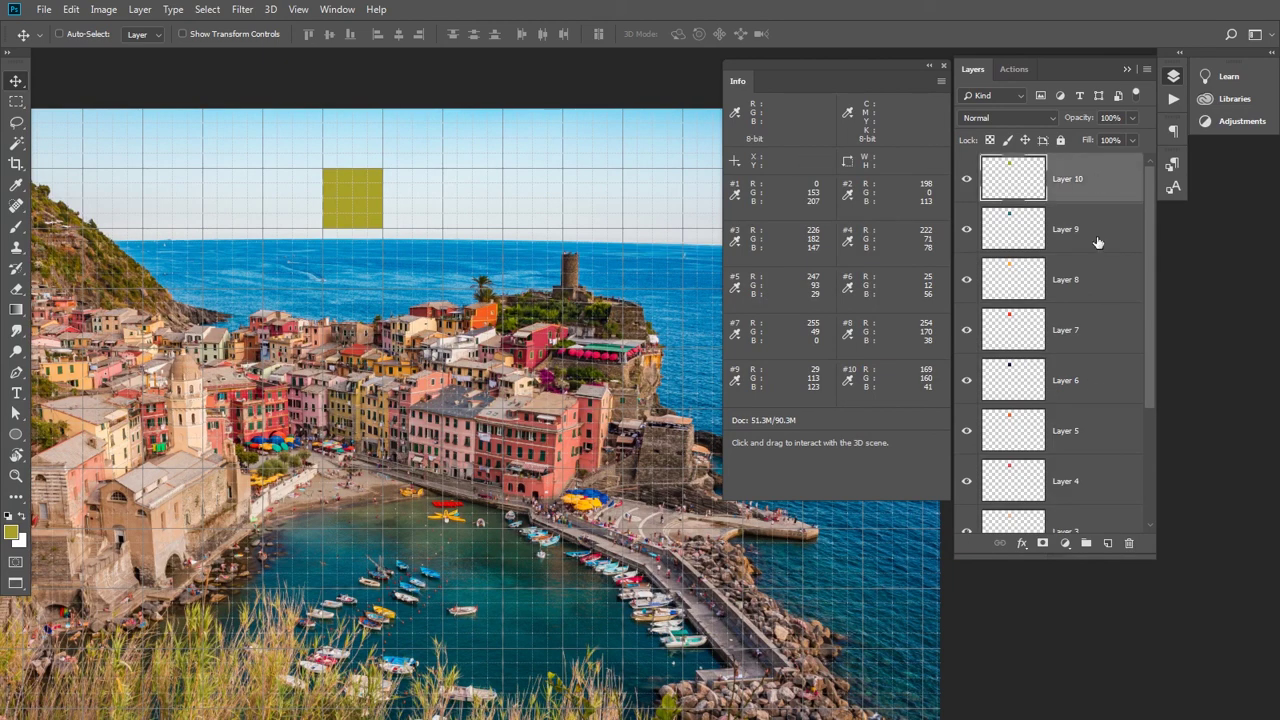
shift+click(1097, 383)
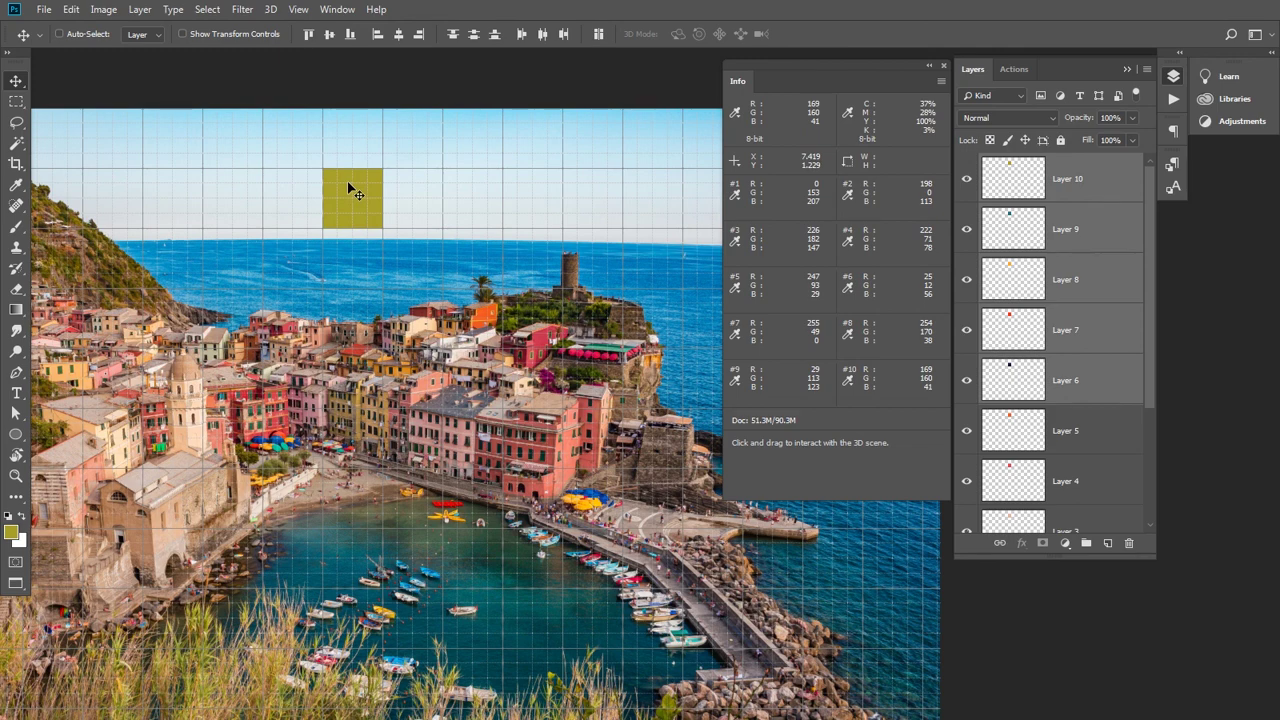
drag(348, 183, 423, 188)
ctrl+click(413, 189)
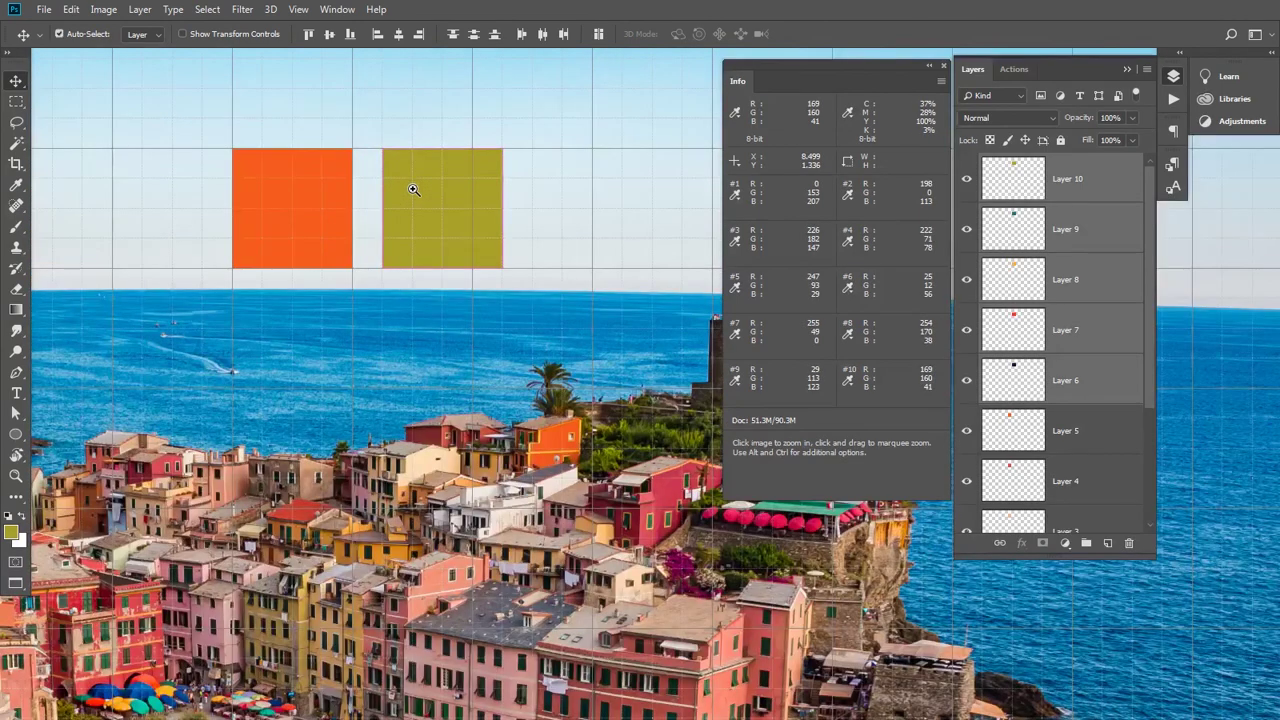
ctrl+alt+click(430, 339)
drag(429, 334, 468, 314)
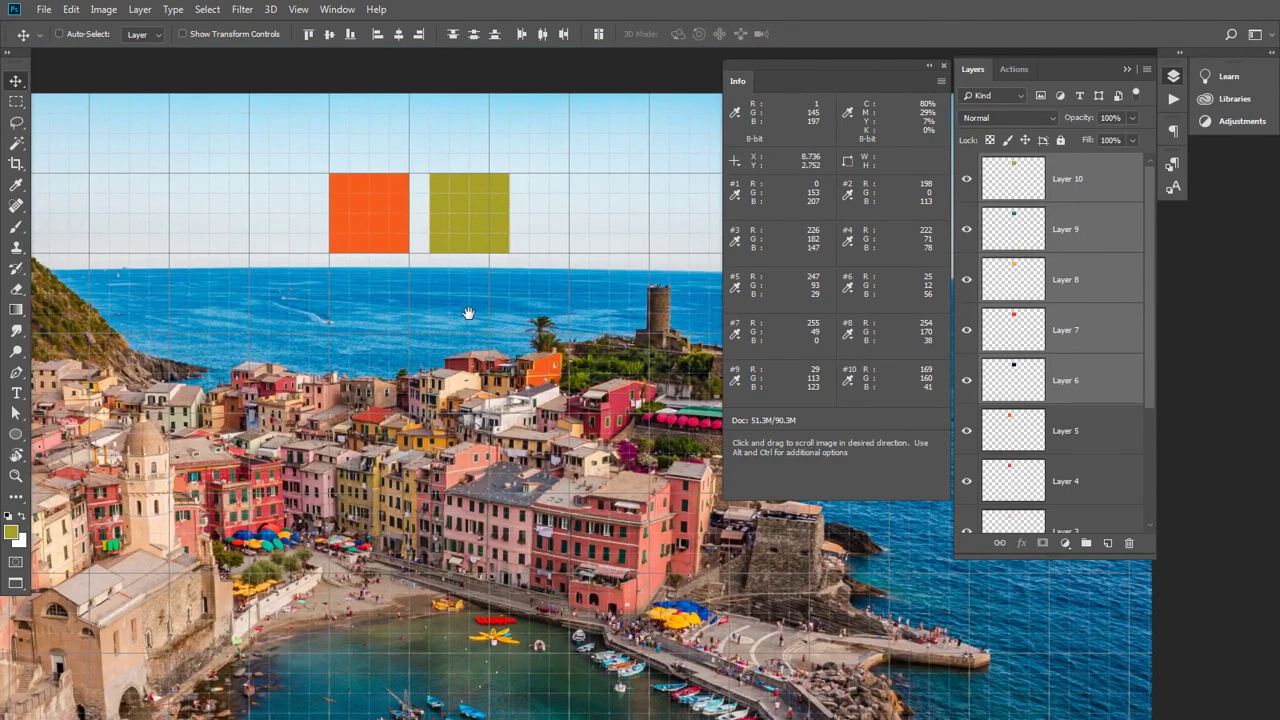
- Select Layers 2 to 5 and 7 to 10 and move their swatches straight down into a second row, one grid subdivision below
drag(1146, 388, 1154, 663)
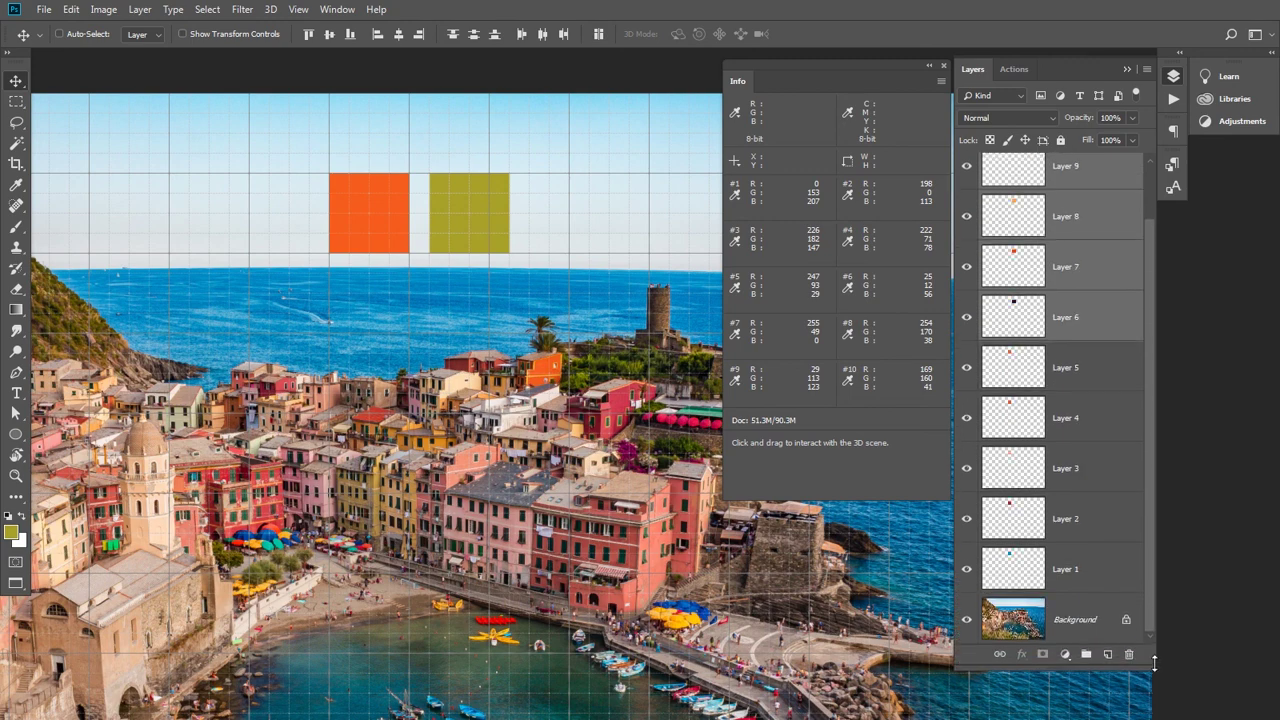
click(1098, 524)
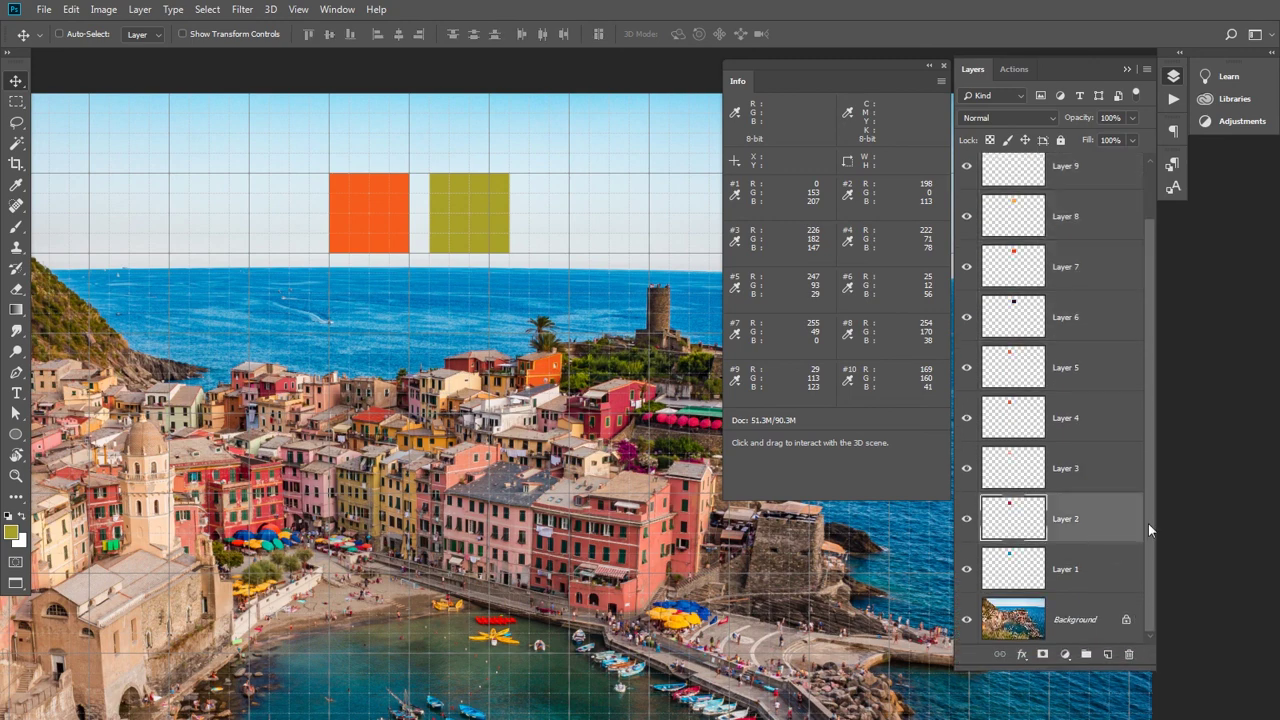
shift+click(1095, 372)
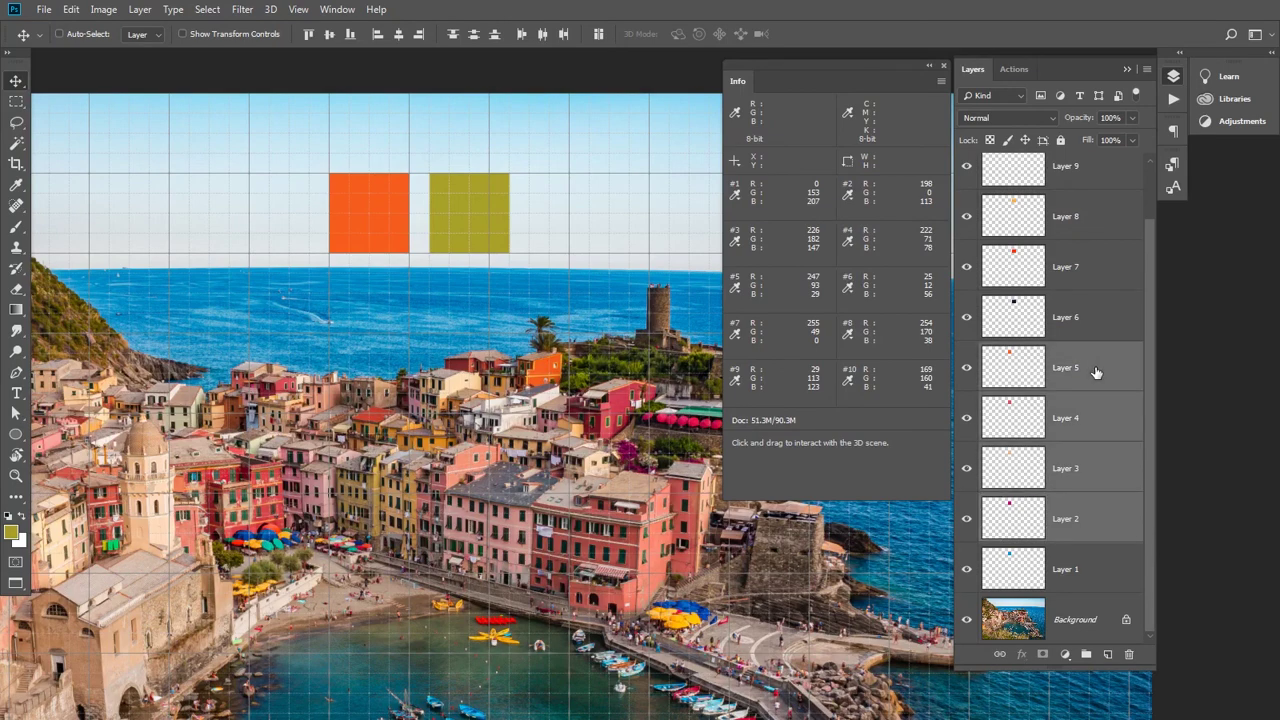
ctrl+click(1090, 276)
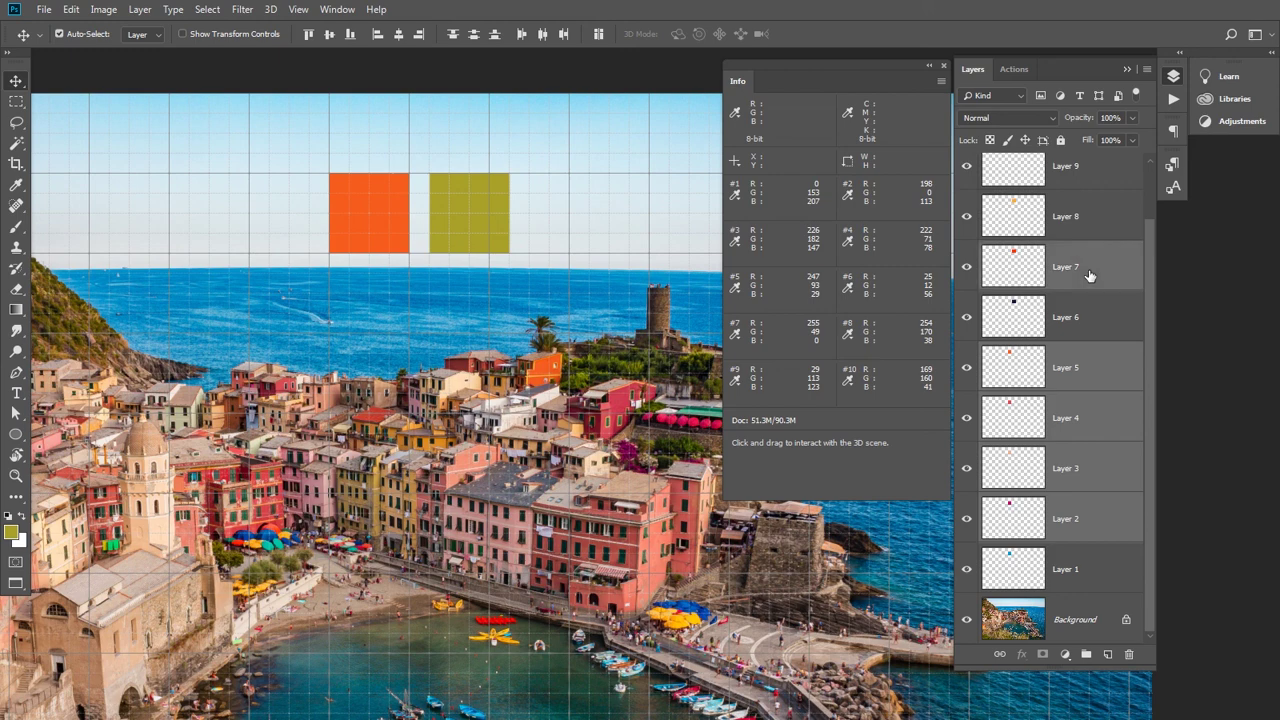
scroll(1151, 340, up, 2)
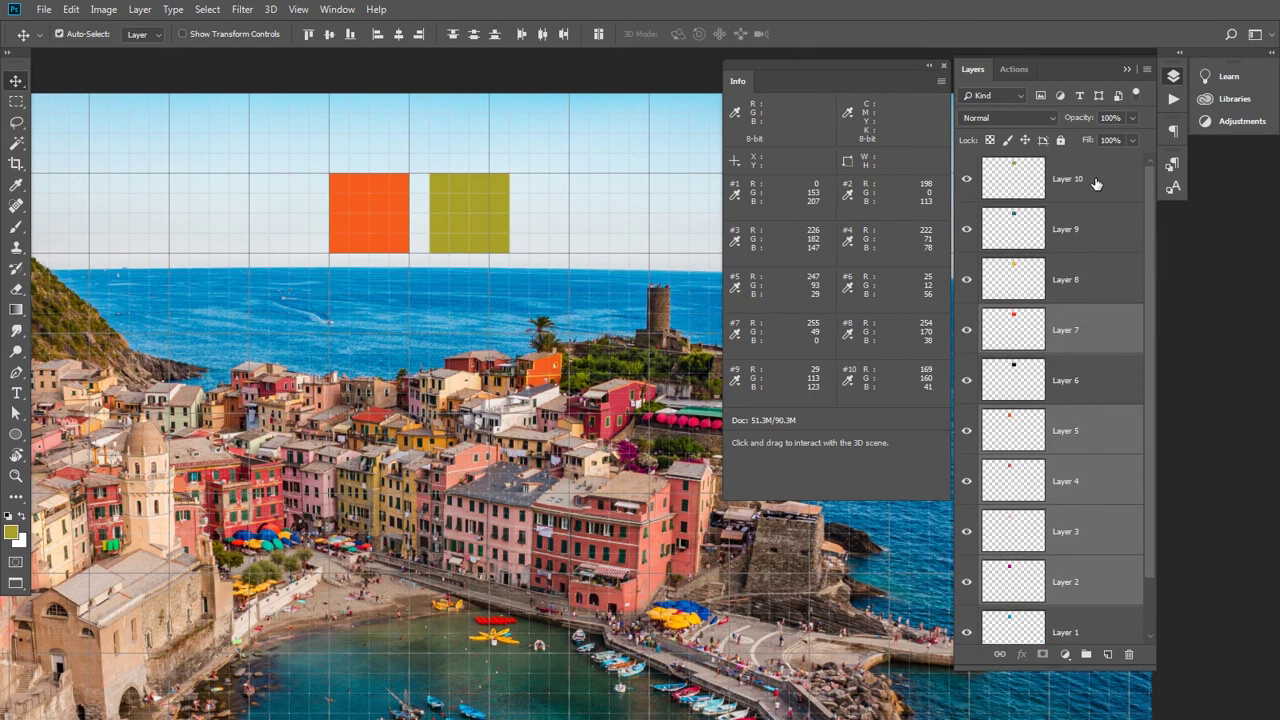
shift+click(1096, 183)
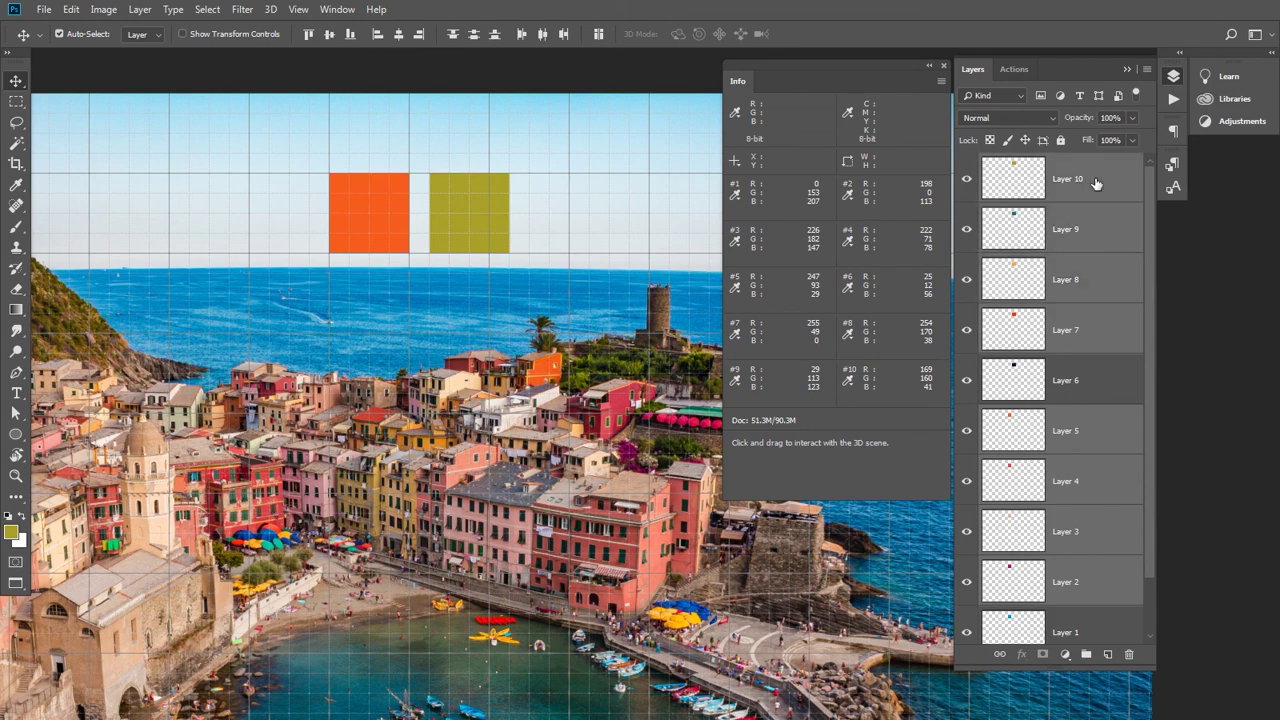
ctrl+click(458, 211)
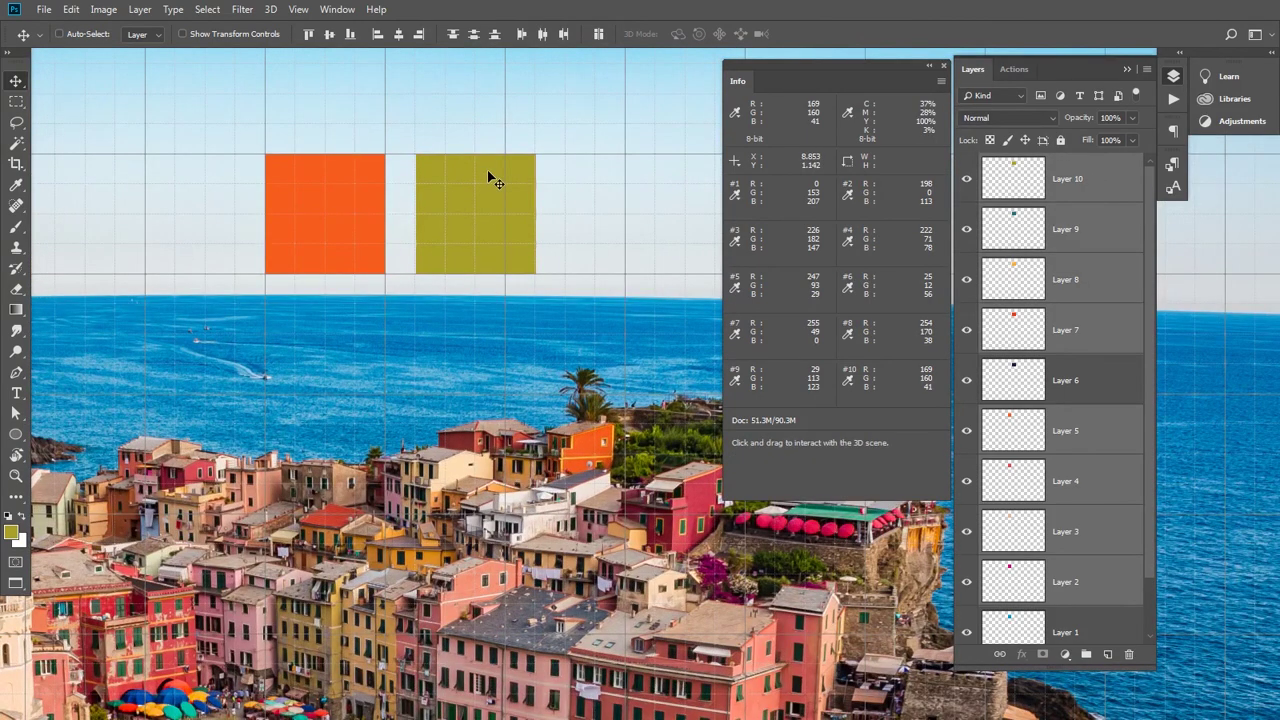
drag(489, 176, 489, 325)
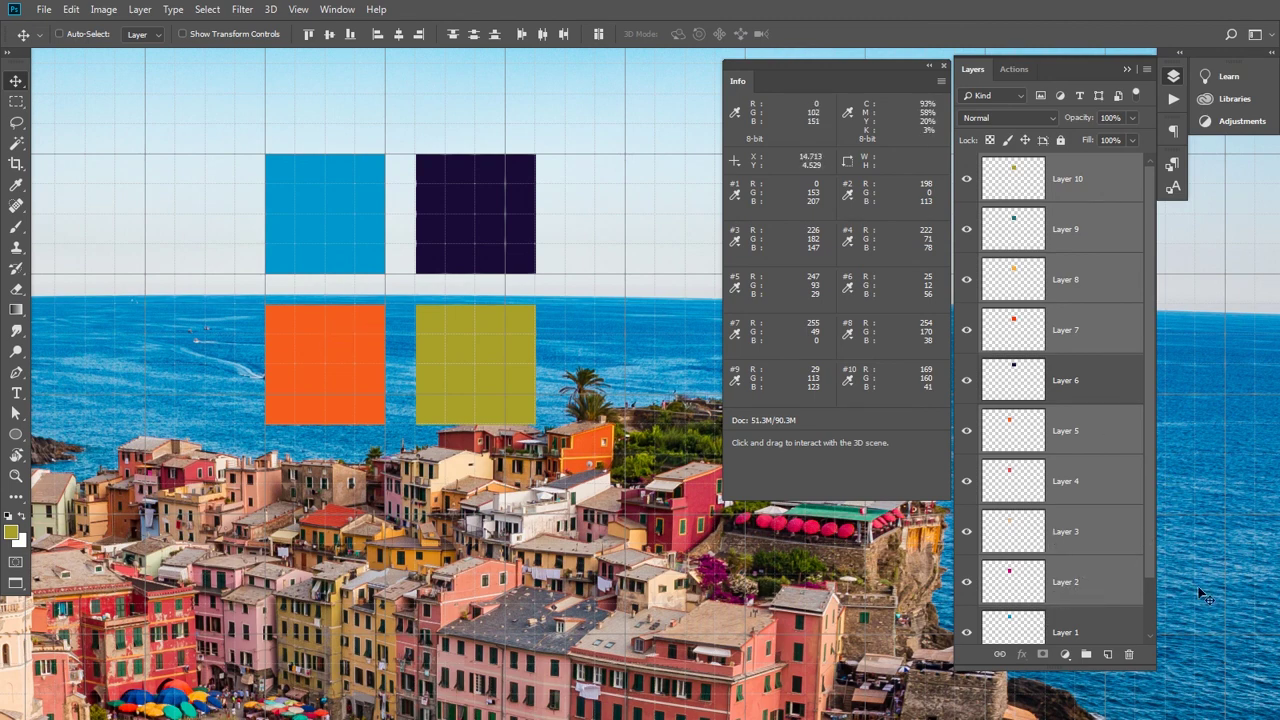
- Remove Layers 2 and 7 from the layer selection and move the remaining swatches down into a third row with the same gap
ctrl+click(1098, 582)
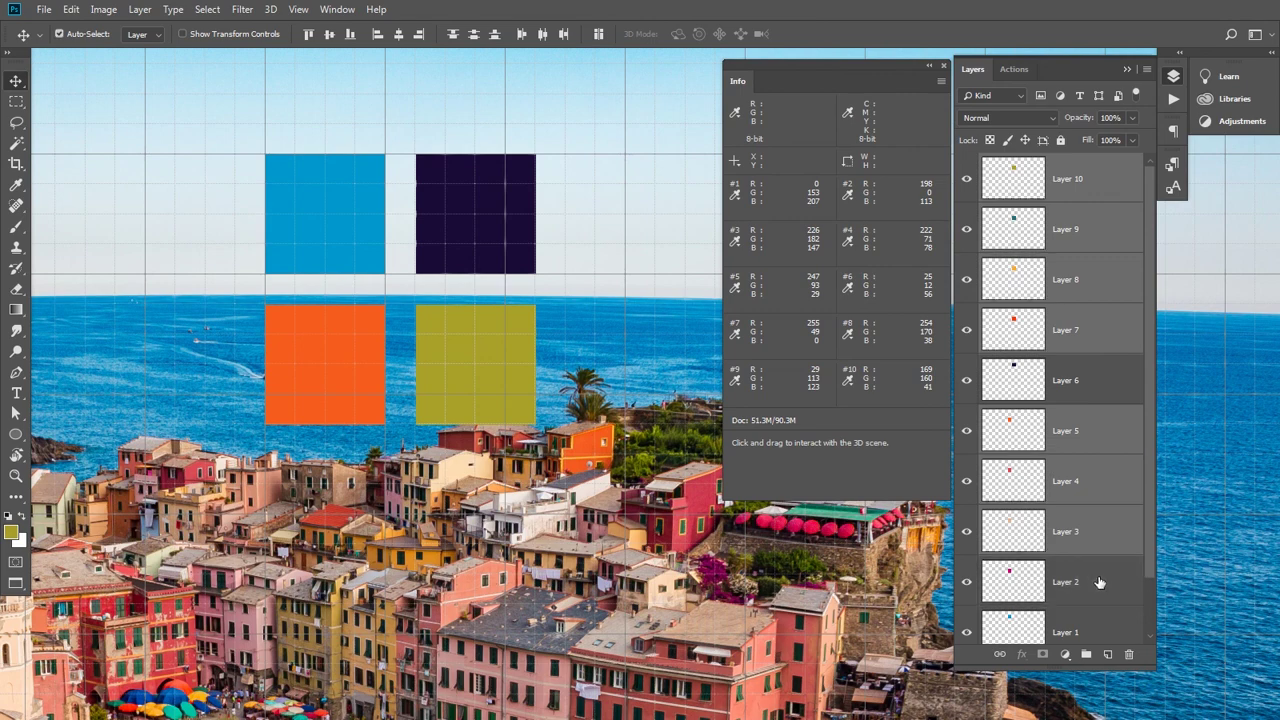
ctrl+click(1094, 333)
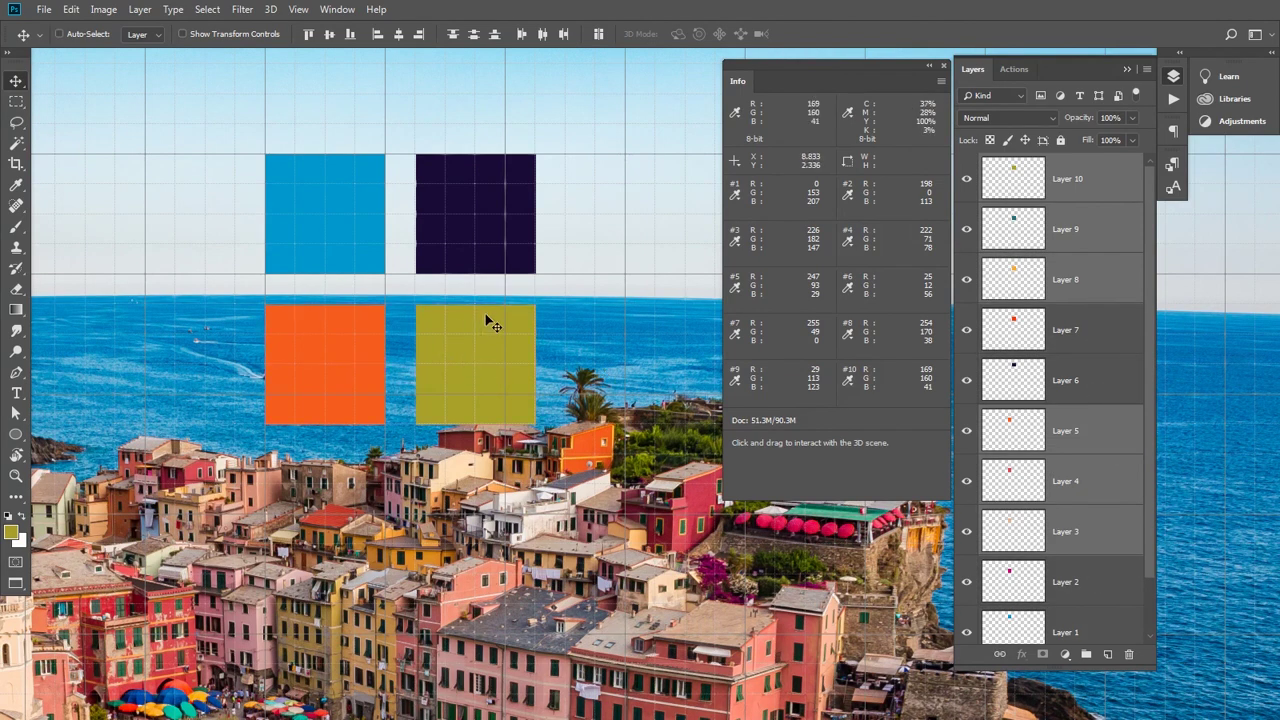
drag(493, 323, 494, 470)
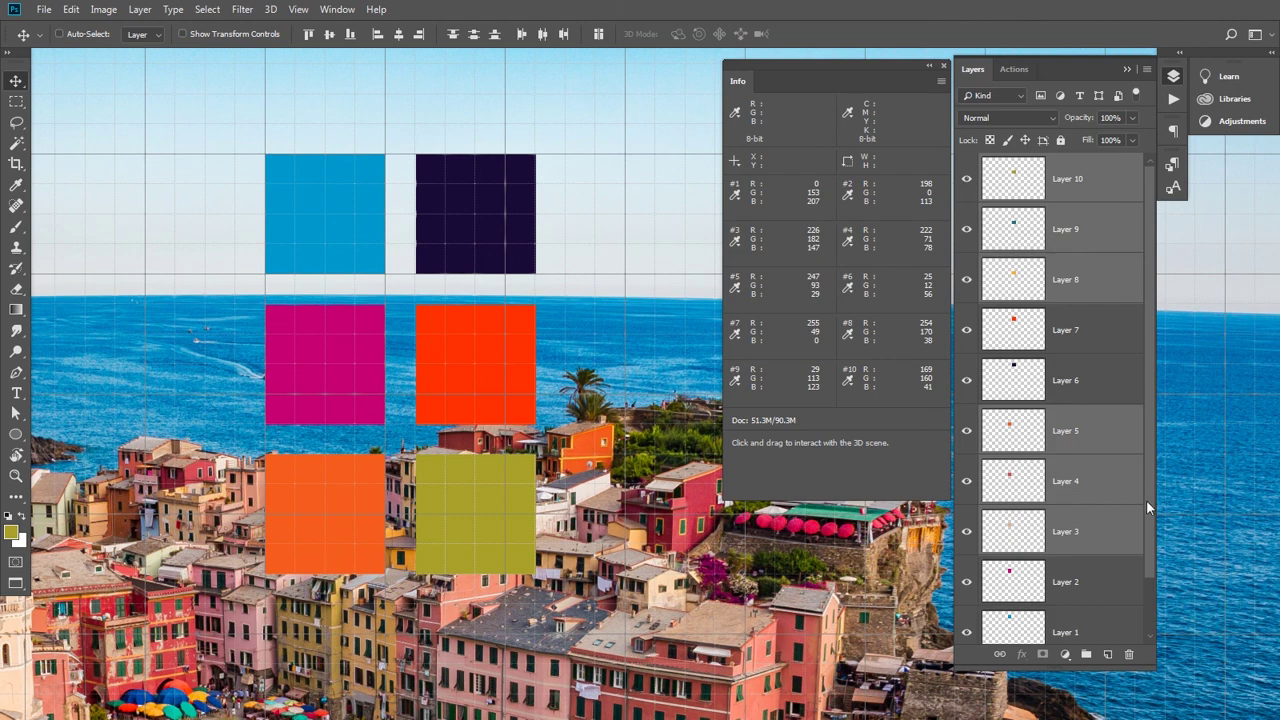
- Remove Layers 3 and 8 from the layer selection and move the remaining swatches down into a fourth row with the same gap
ctrl+click(1100, 536)
ctrl+click(1101, 287)
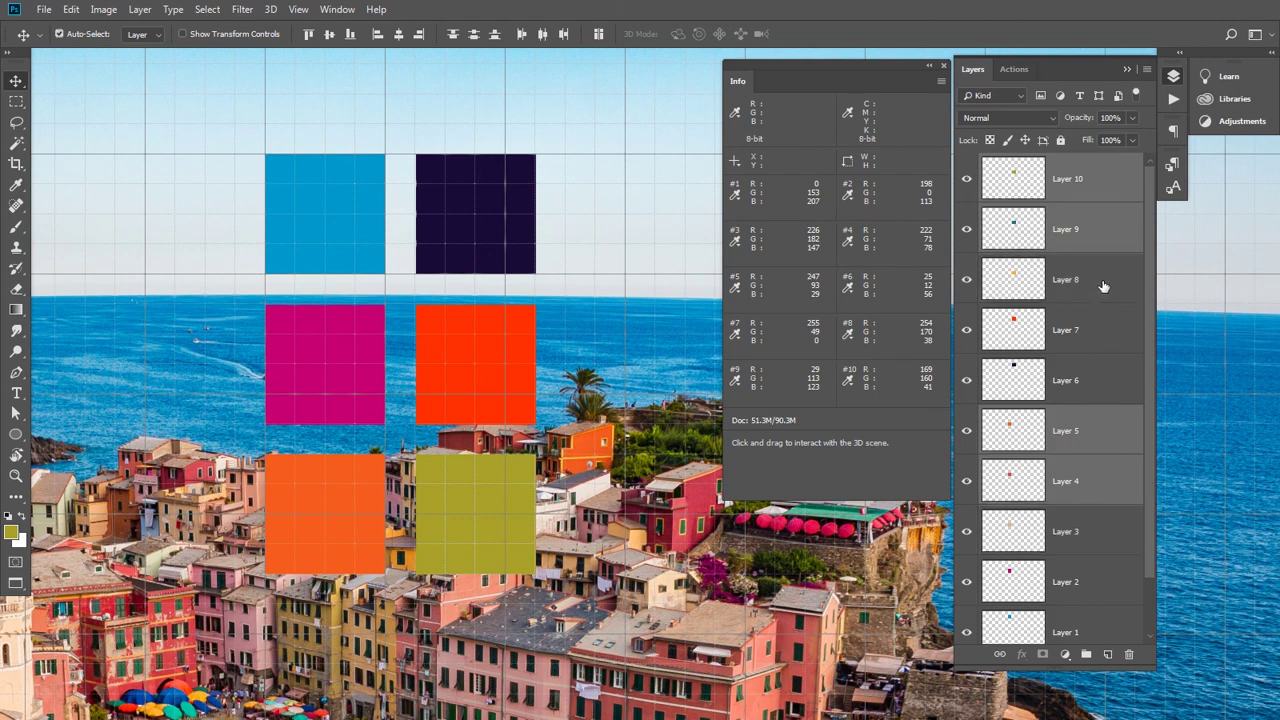
drag(551, 523, 551, 313)
drag(490, 274, 489, 418)
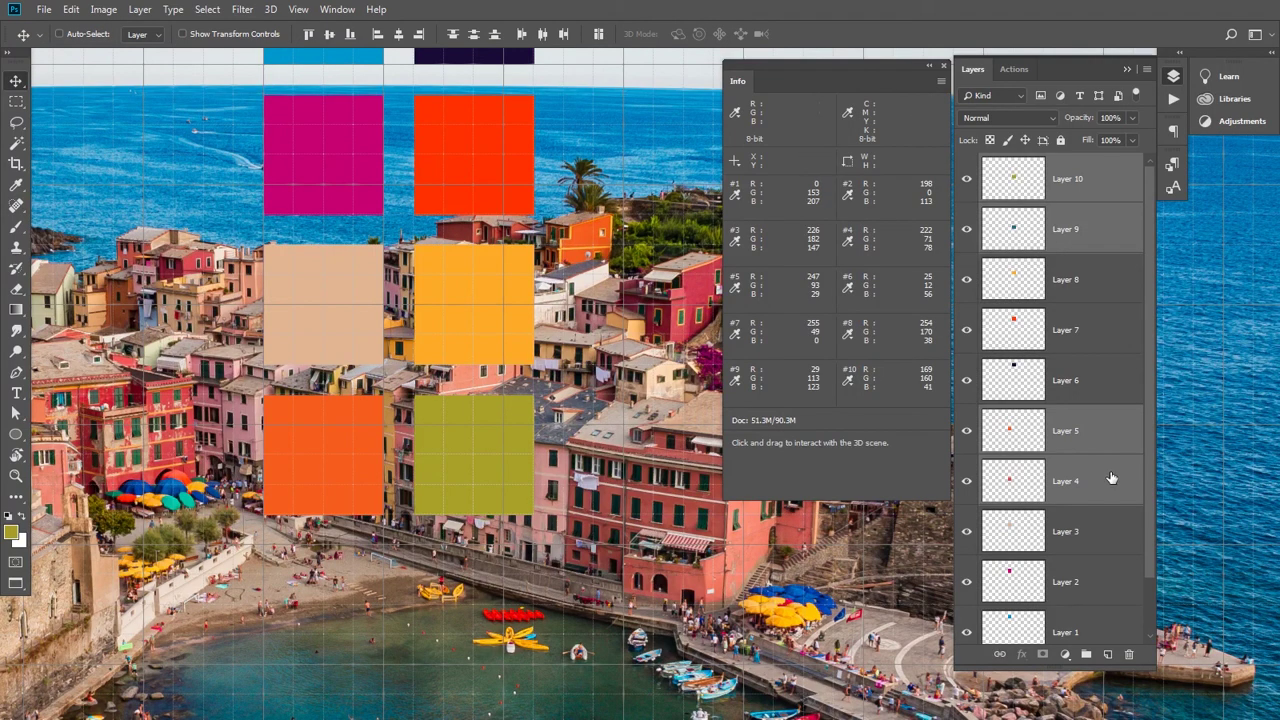
- Remove Layers 4 and 9 from the layer selection and move the orange and olive swatches down into a fifth row
ctrl+click(1096, 482)
ctrl+click(1097, 251)
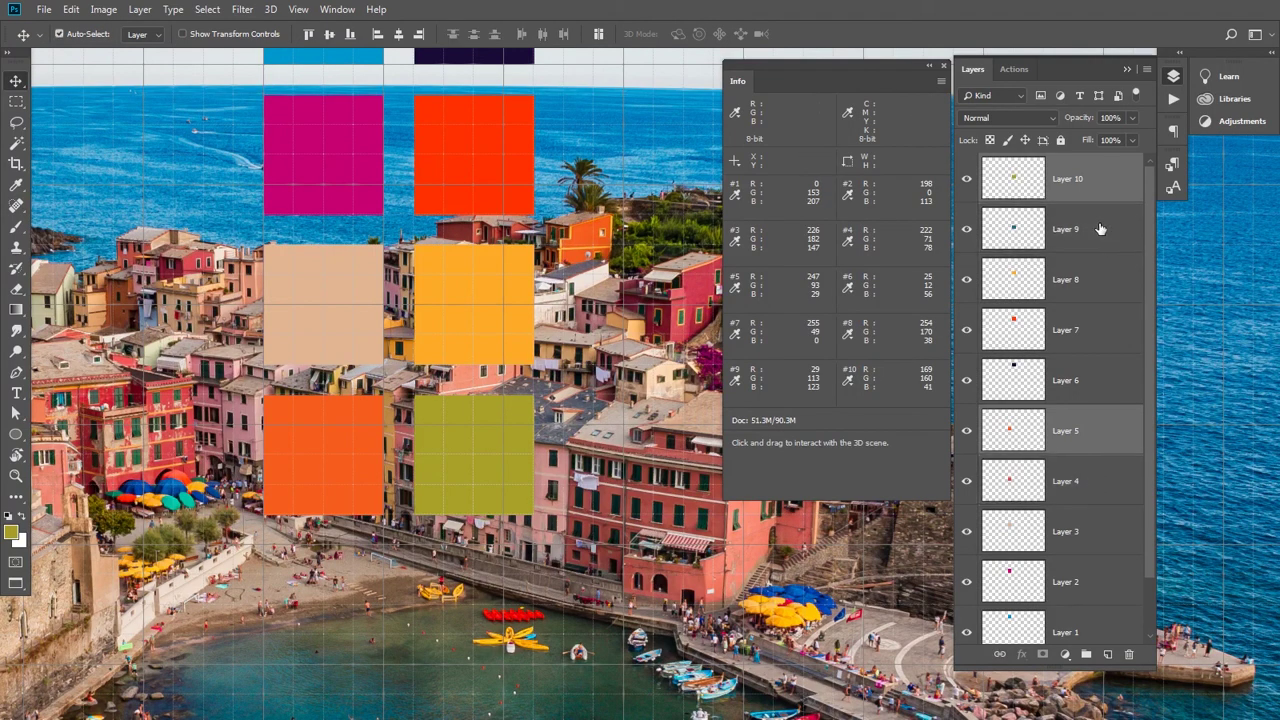
drag(515, 416, 519, 563)
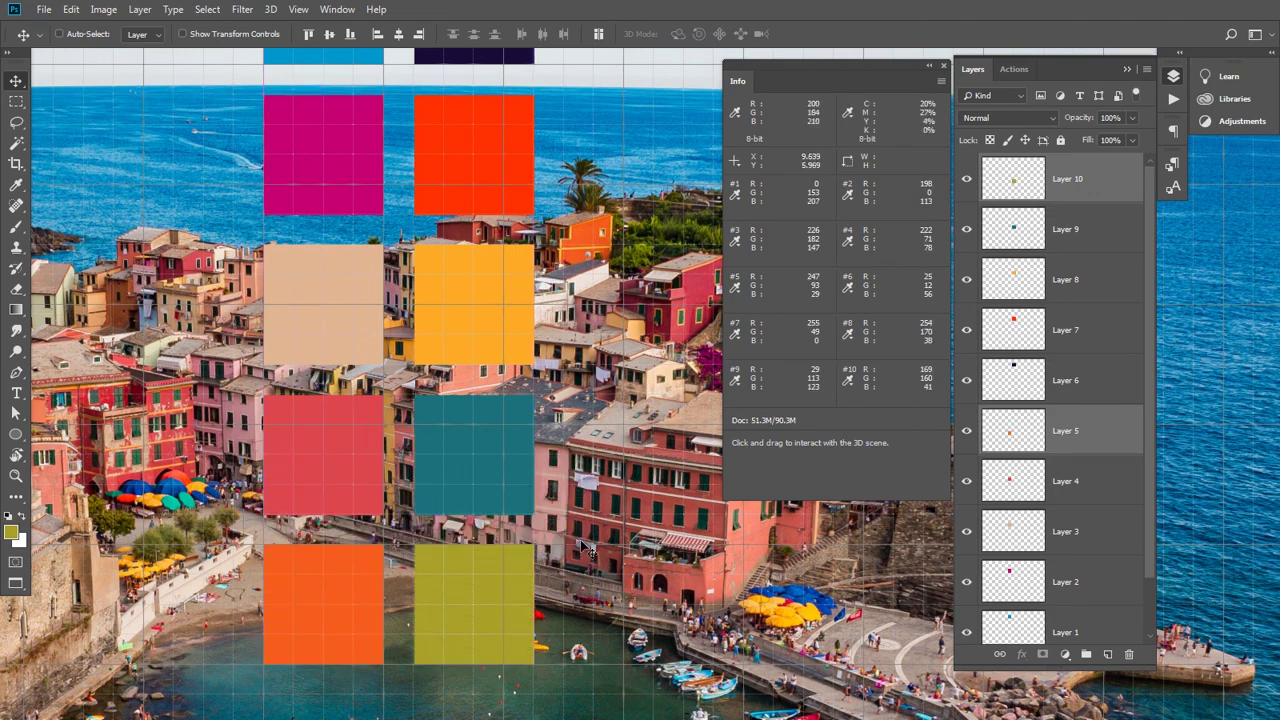
alt+click(491, 463)
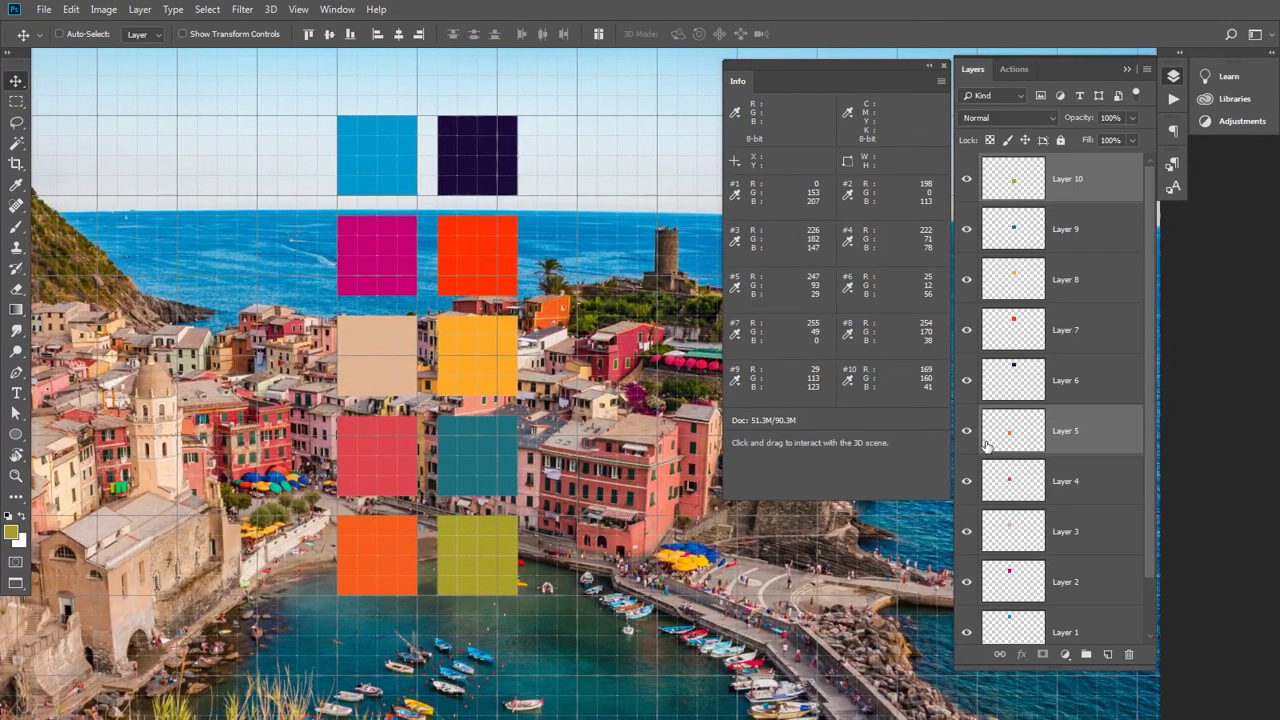
- Hide the swatch layers one by one from Layer 1 to Layer 10 to check them, and show all ten again
scroll(1150, 478, down, 2)
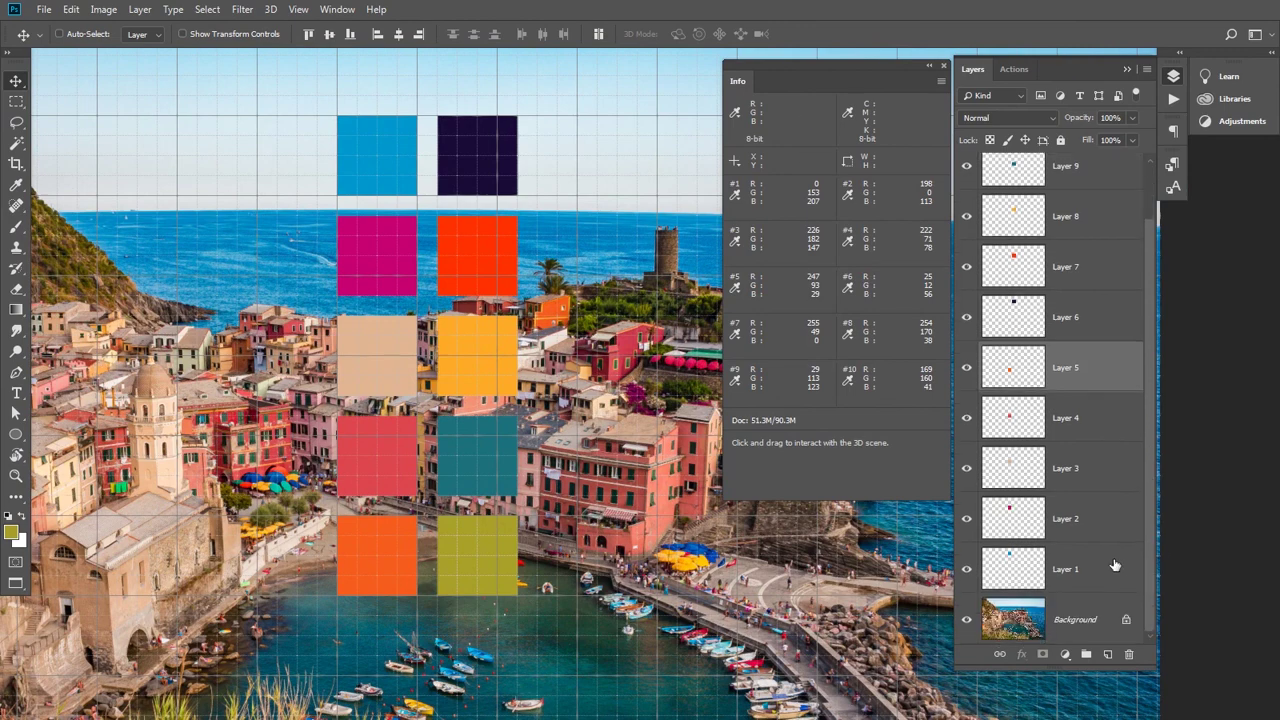
click(1143, 556)
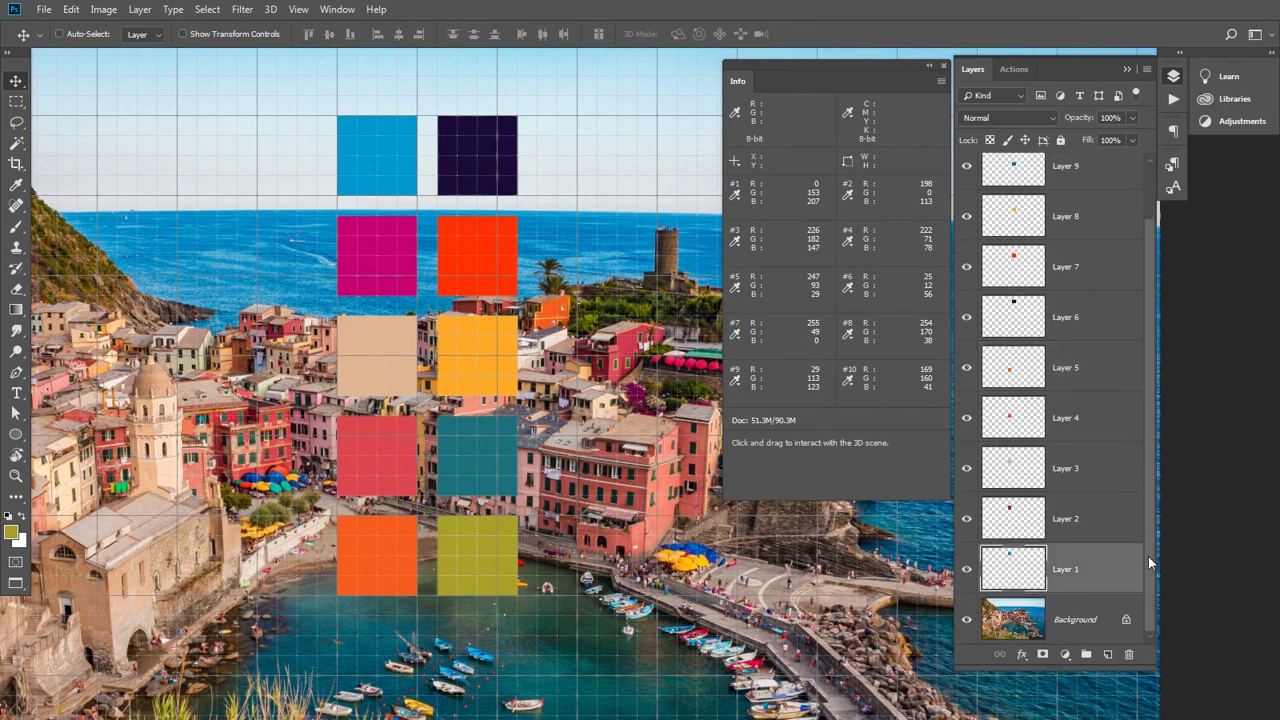
click(966, 572)
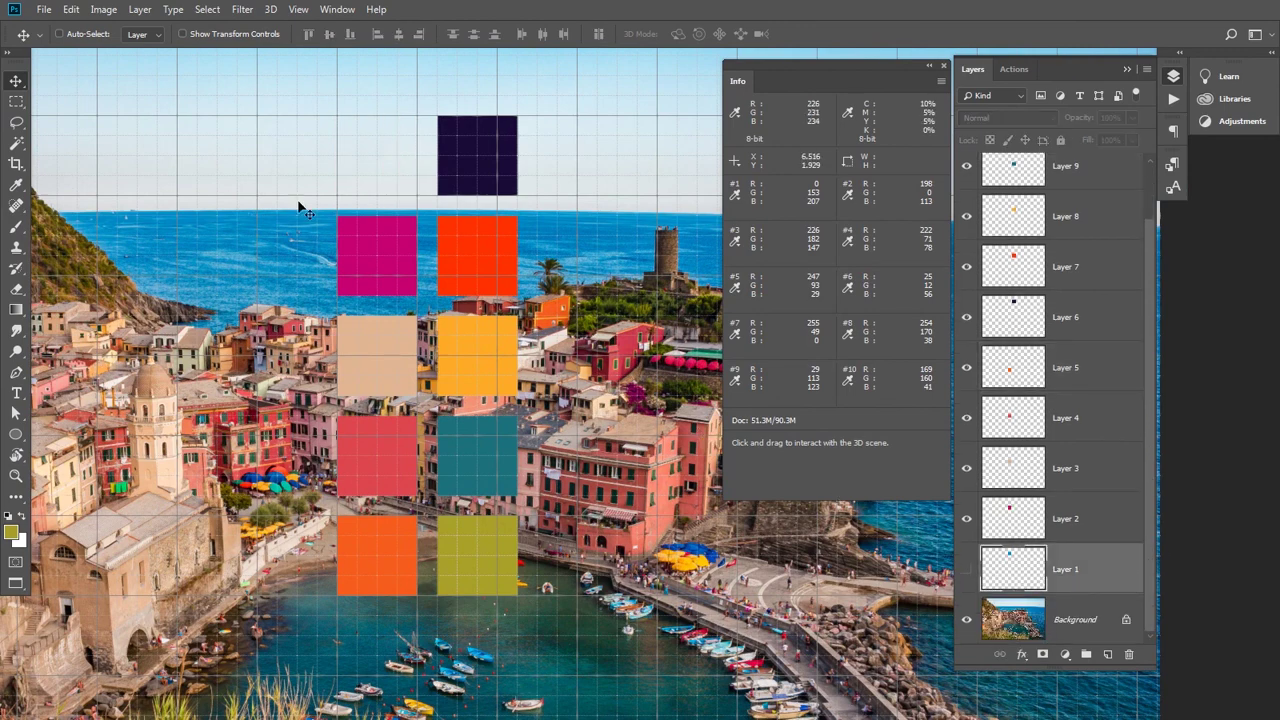
click(967, 519)
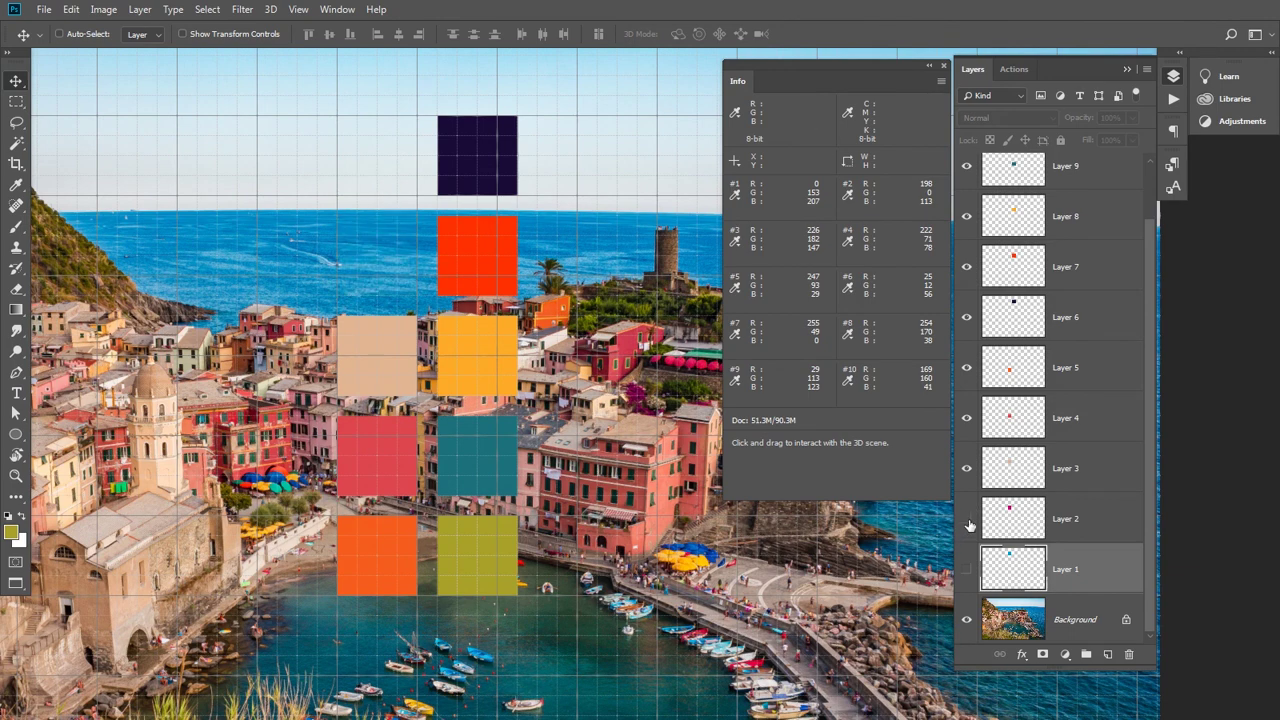
click(966, 469)
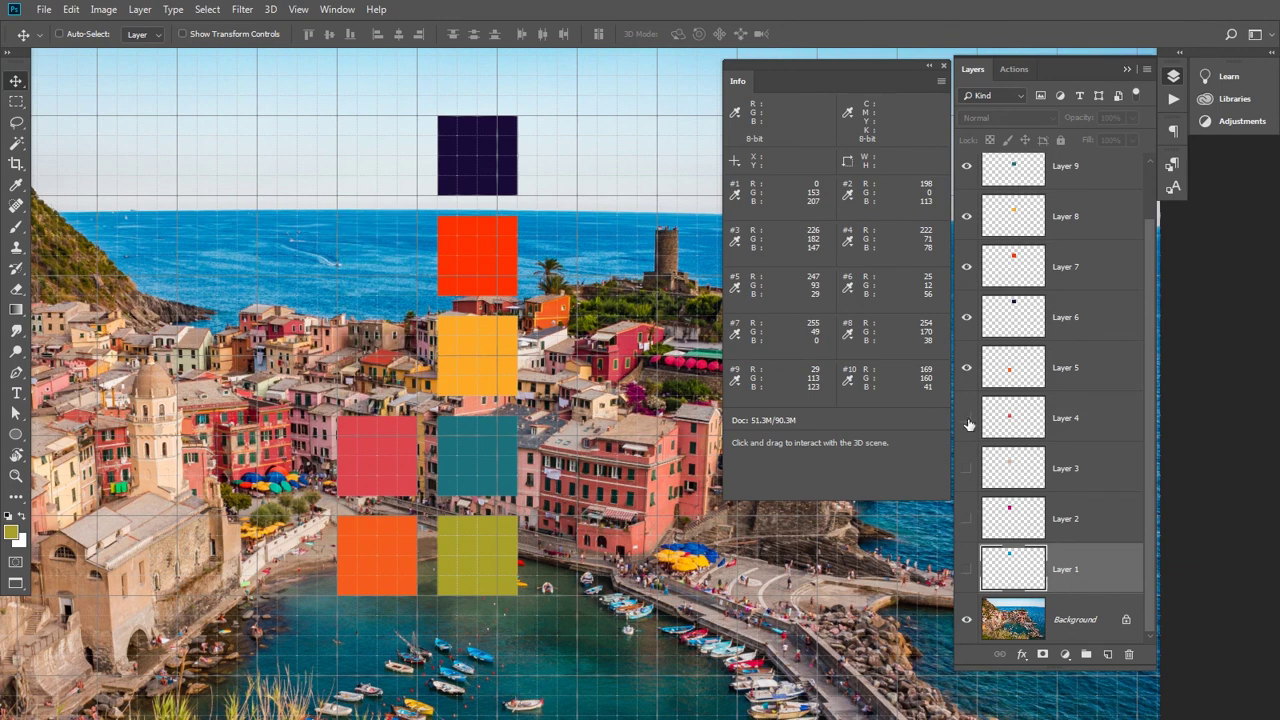
click(967, 419)
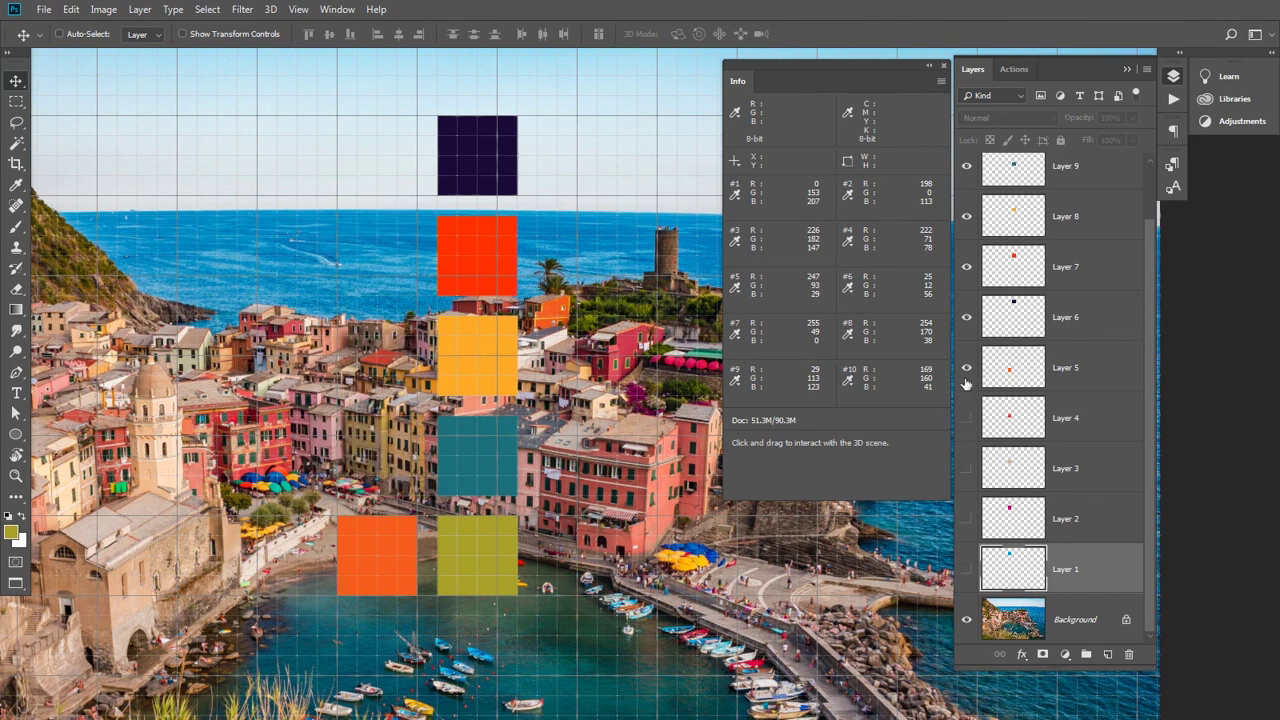
click(966, 317)
click(966, 267)
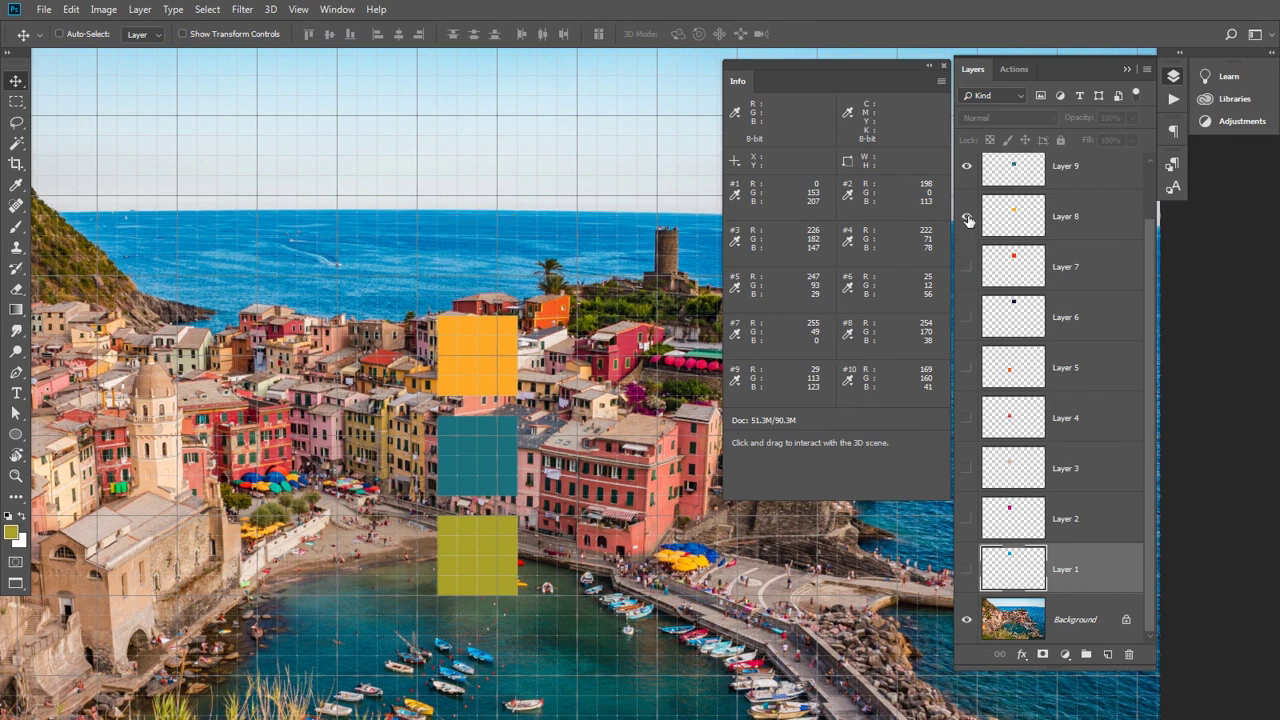
click(966, 216)
click(966, 166)
scroll(1040, 305, up, 2)
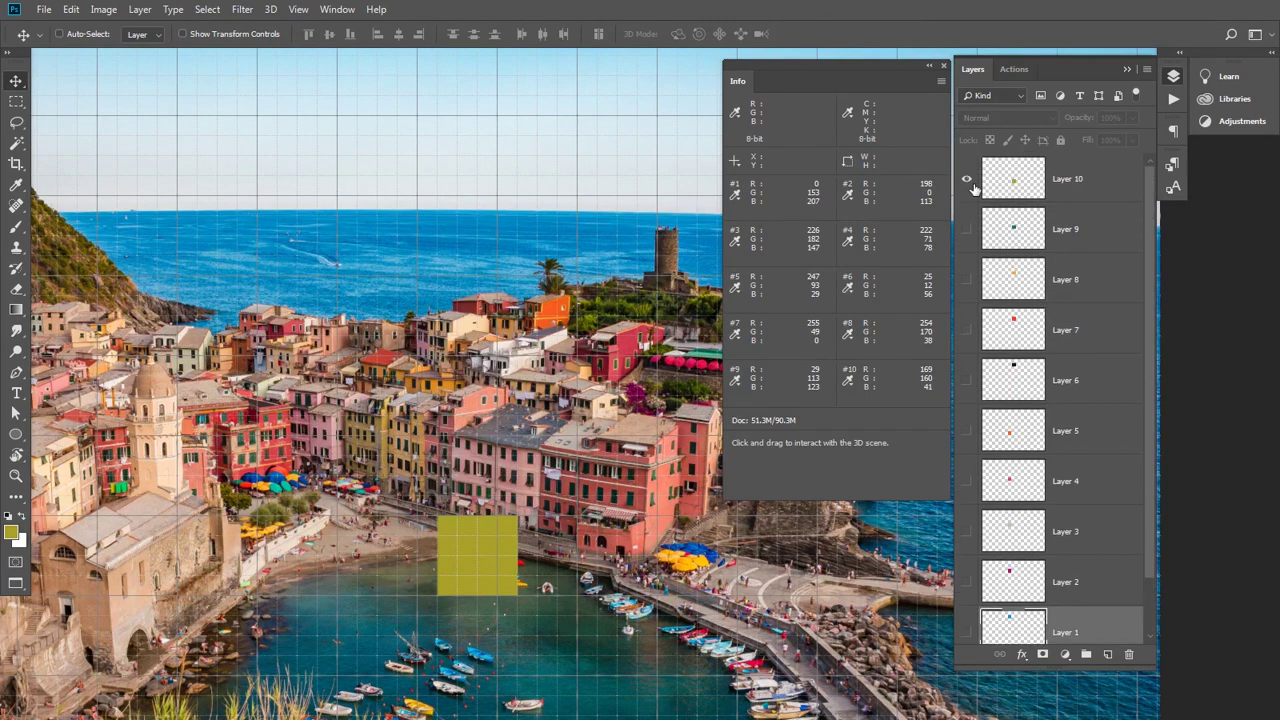
click(966, 178)
drag(966, 632, 966, 180)
- Marquee-select an area of about 2.75 by 6.5 around all swatches and fill it with white on a new layer directly above the Background
key(m)
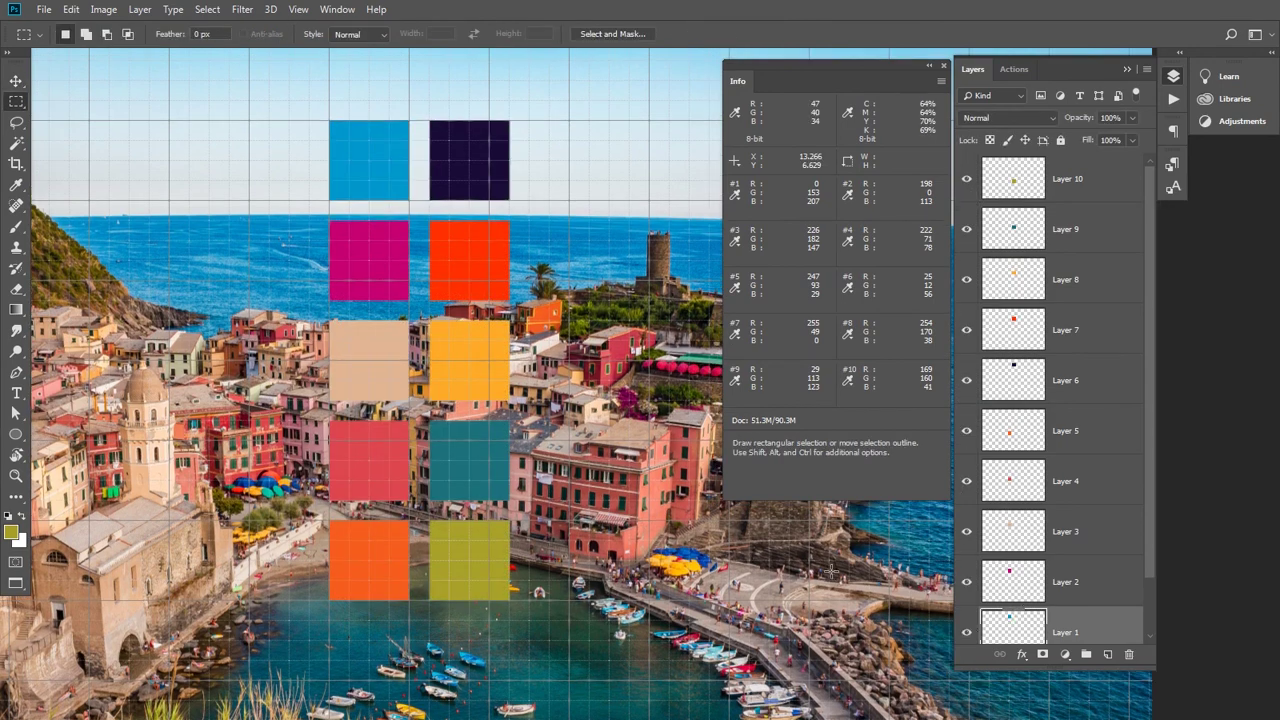
drag(1149, 538, 1153, 609)
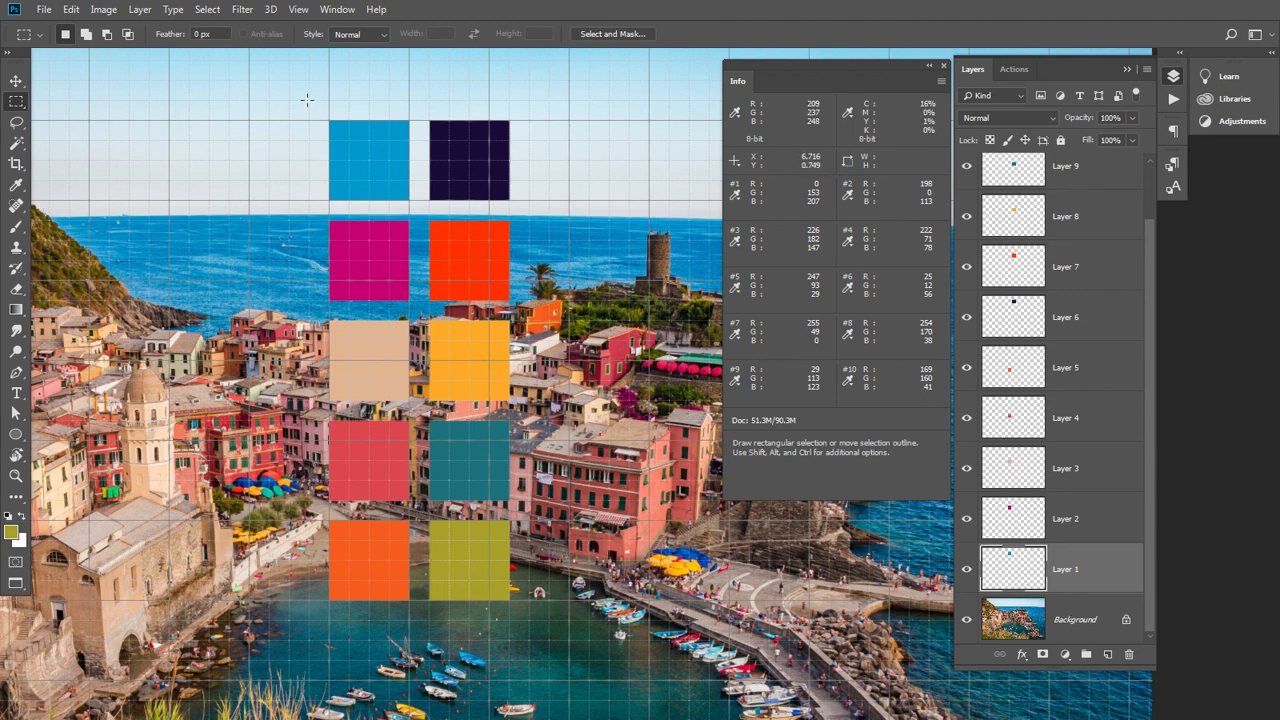
drag(309, 99, 530, 625)
click(1099, 625)
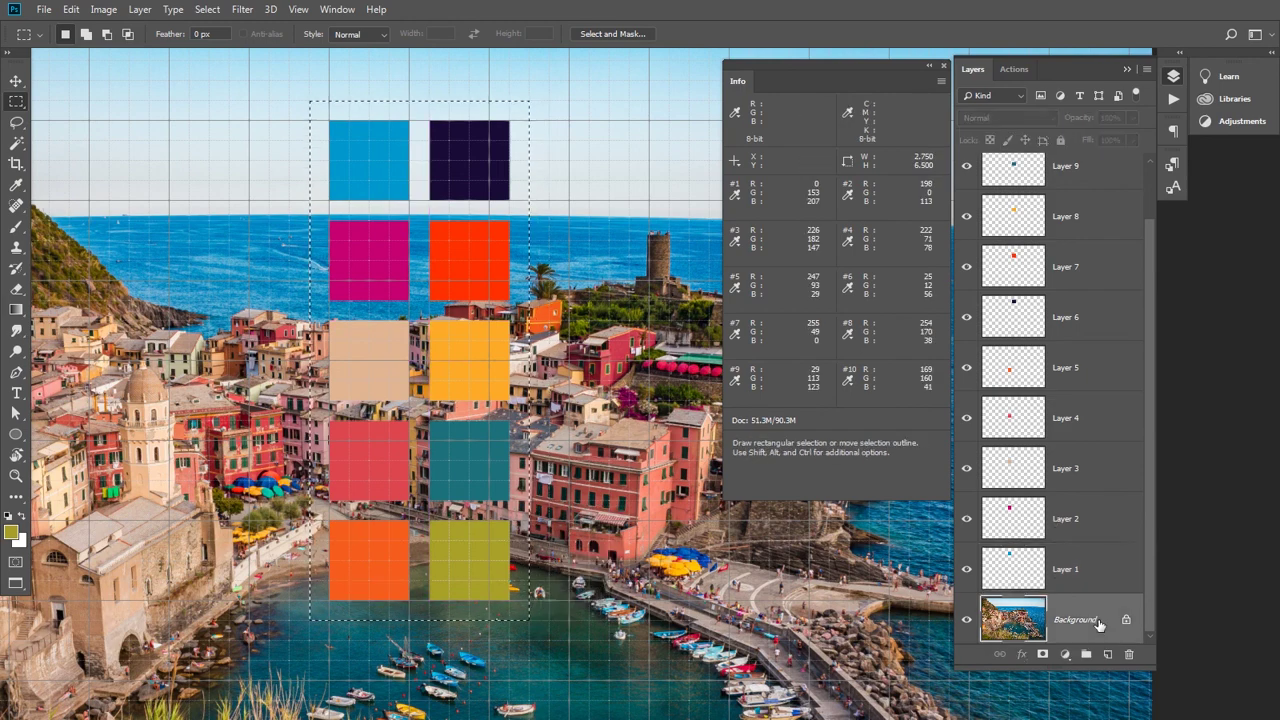
click(1108, 654)
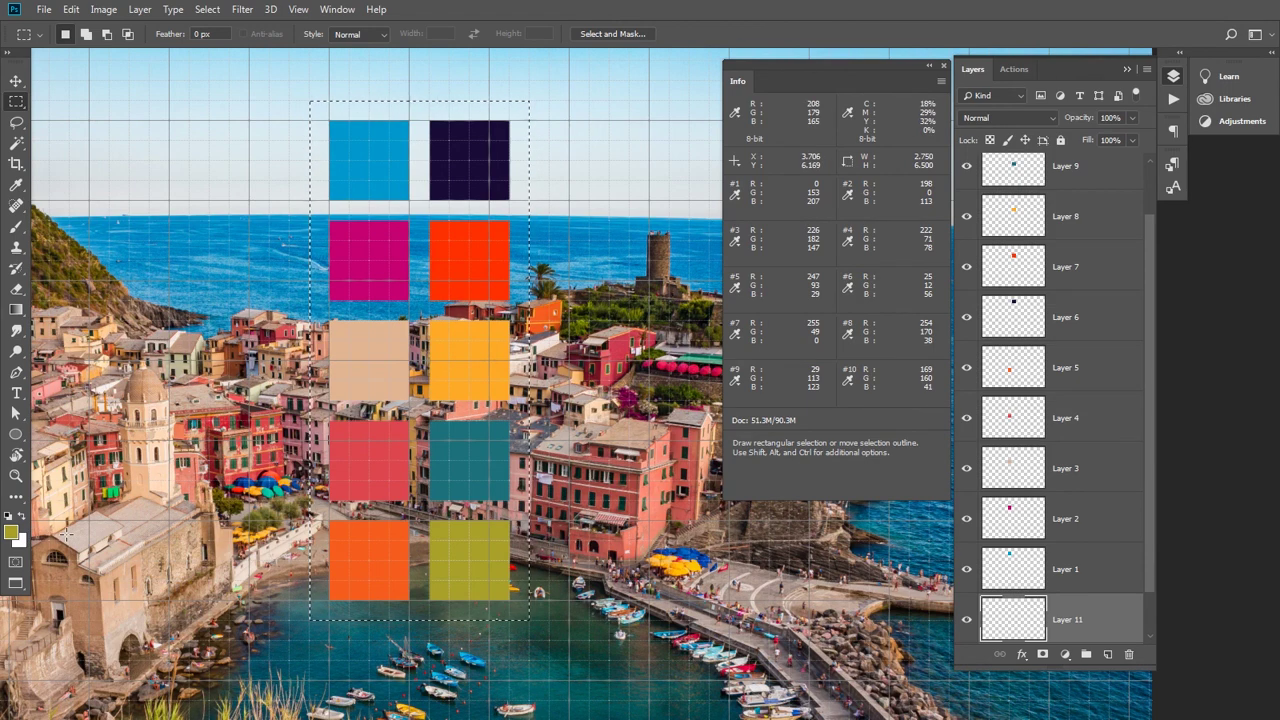
key(ctrl+BackSpace)
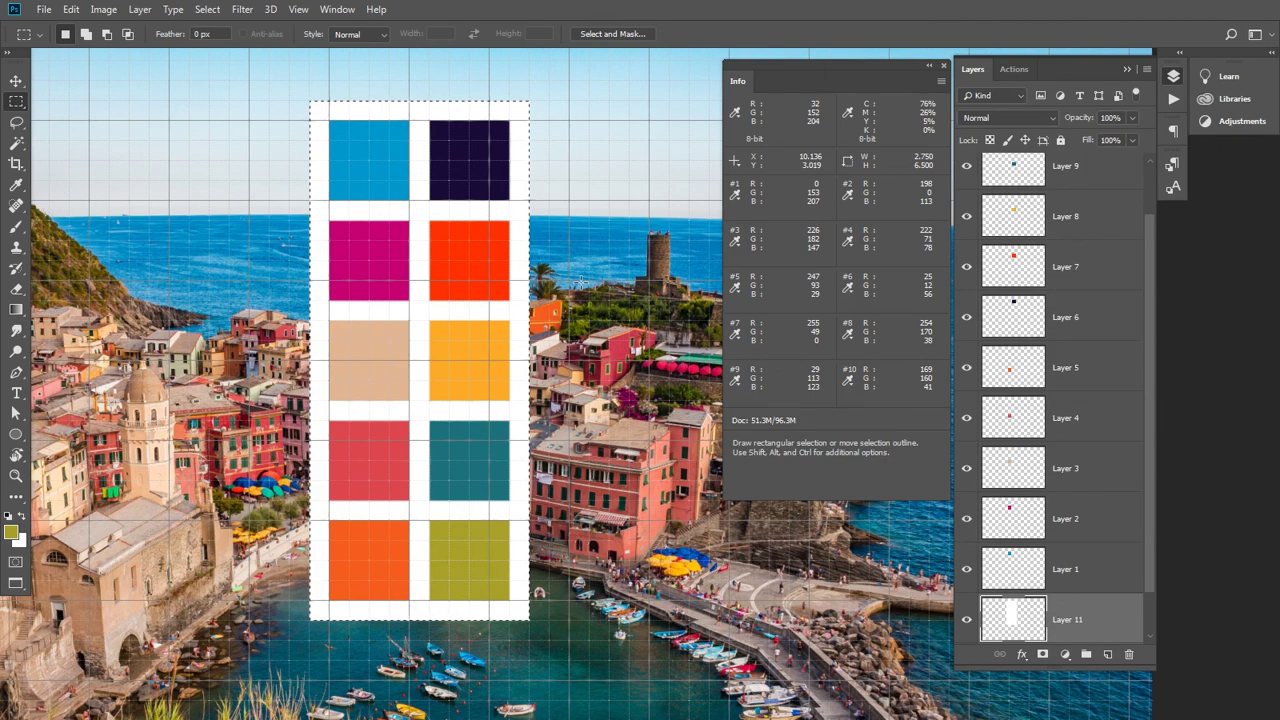
- Clear the selection around the swatches and hide the grid
click(298, 9)
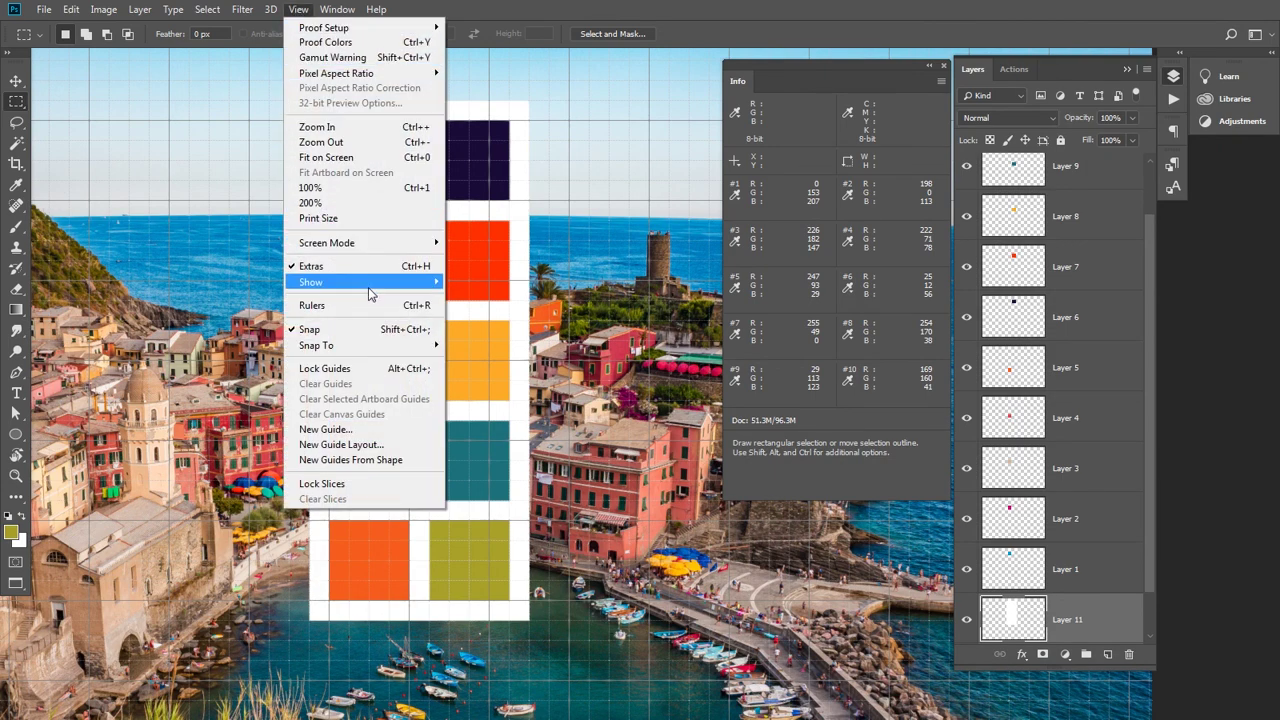
mouse_move(372, 288)
click(495, 327)
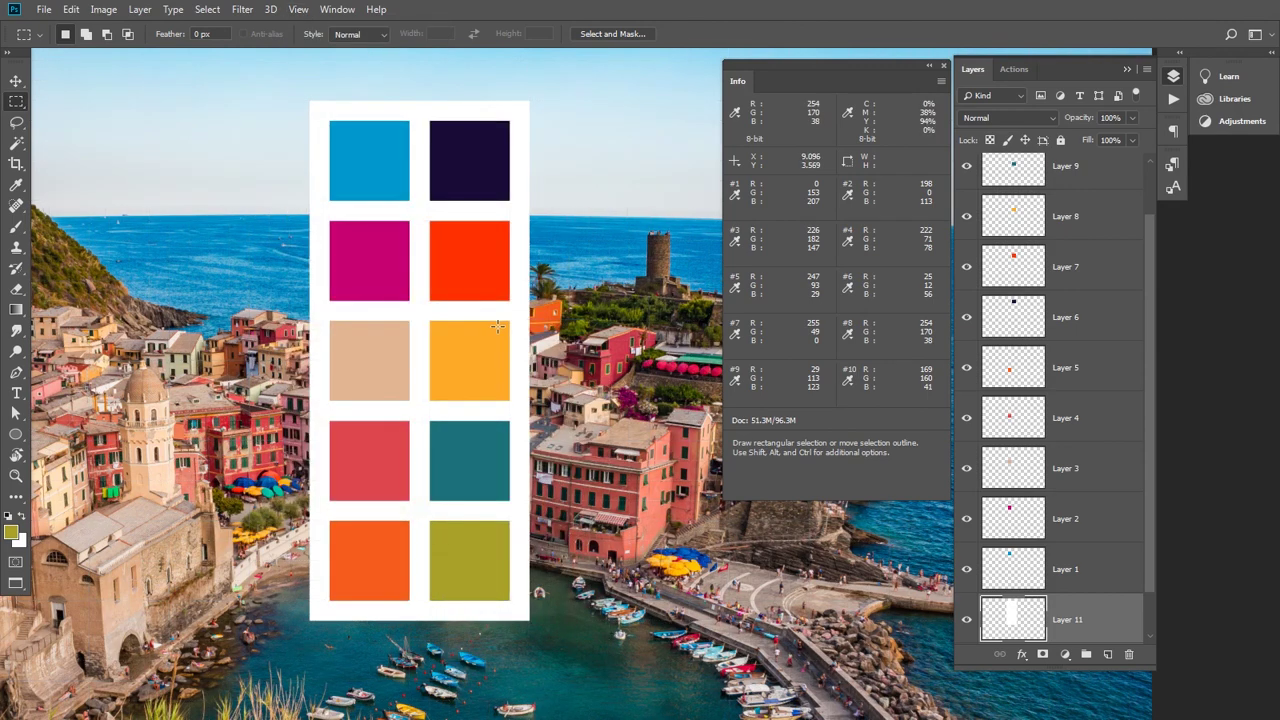
- Add a drop shadow to the white backing layer with 33% opacity, a 135° angle and a size of 73 px
click(16, 80)
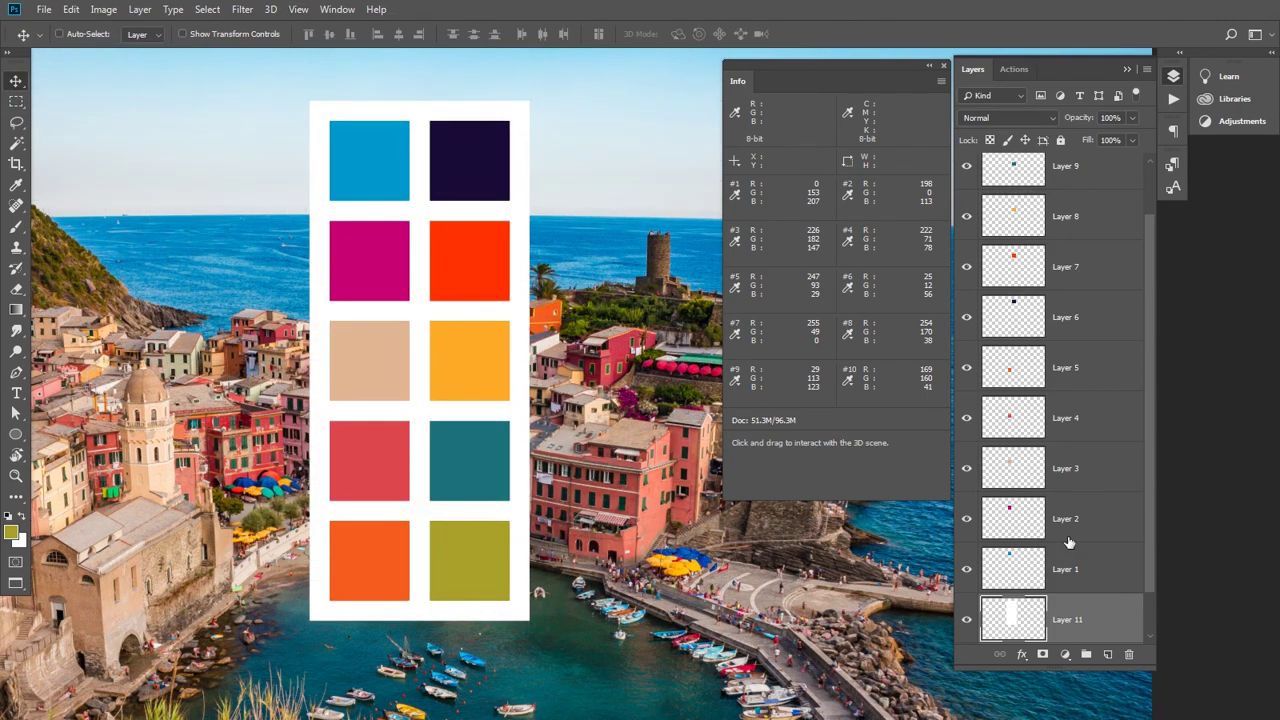
drag(1148, 573, 1149, 609)
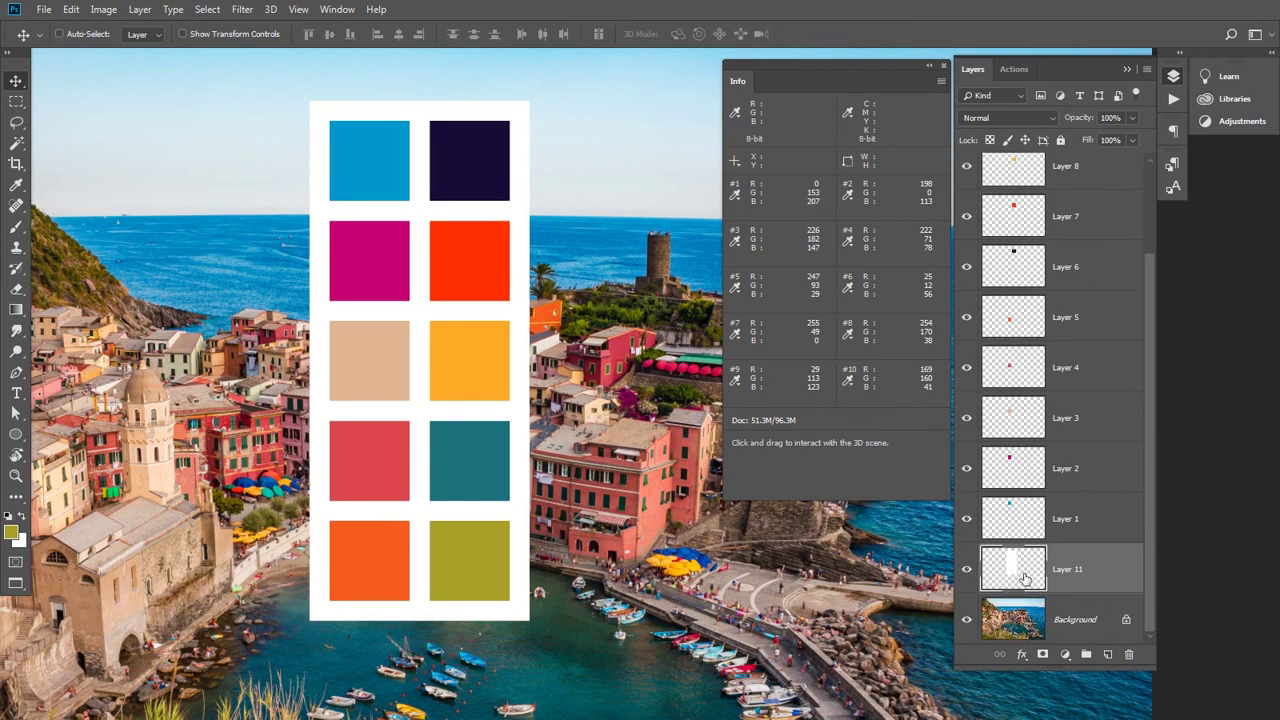
click(1022, 655)
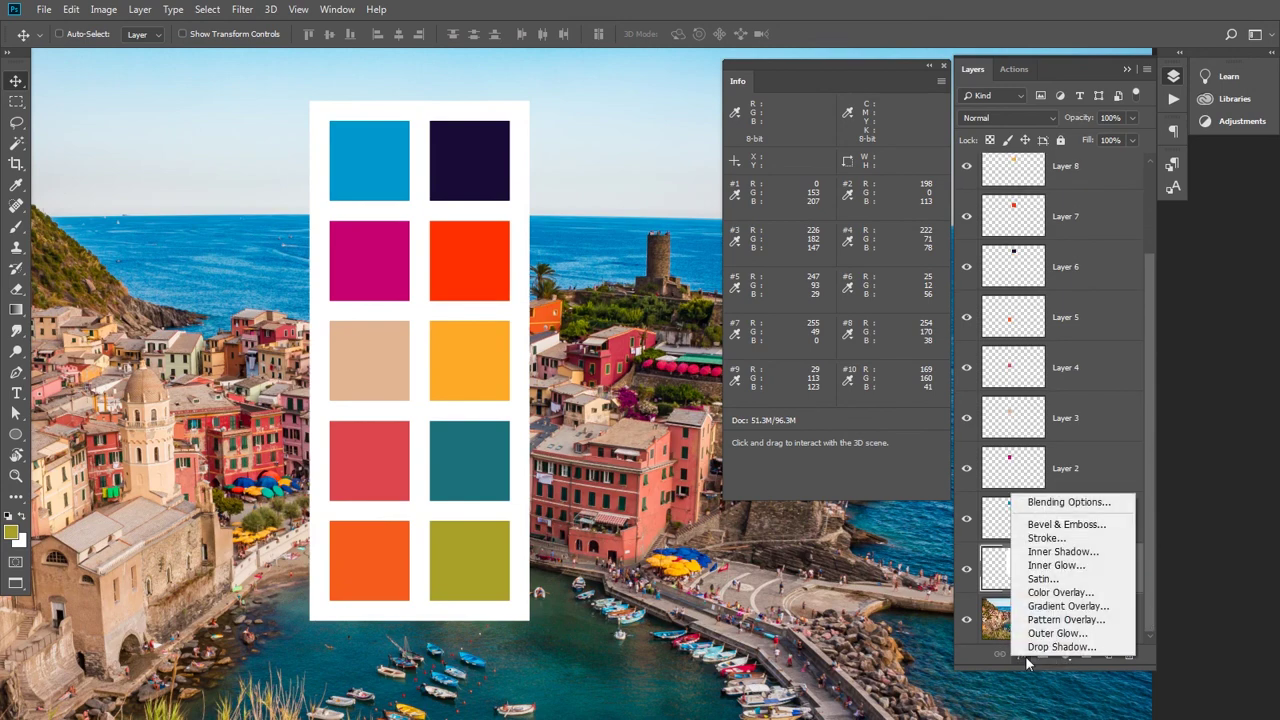
click(1042, 648)
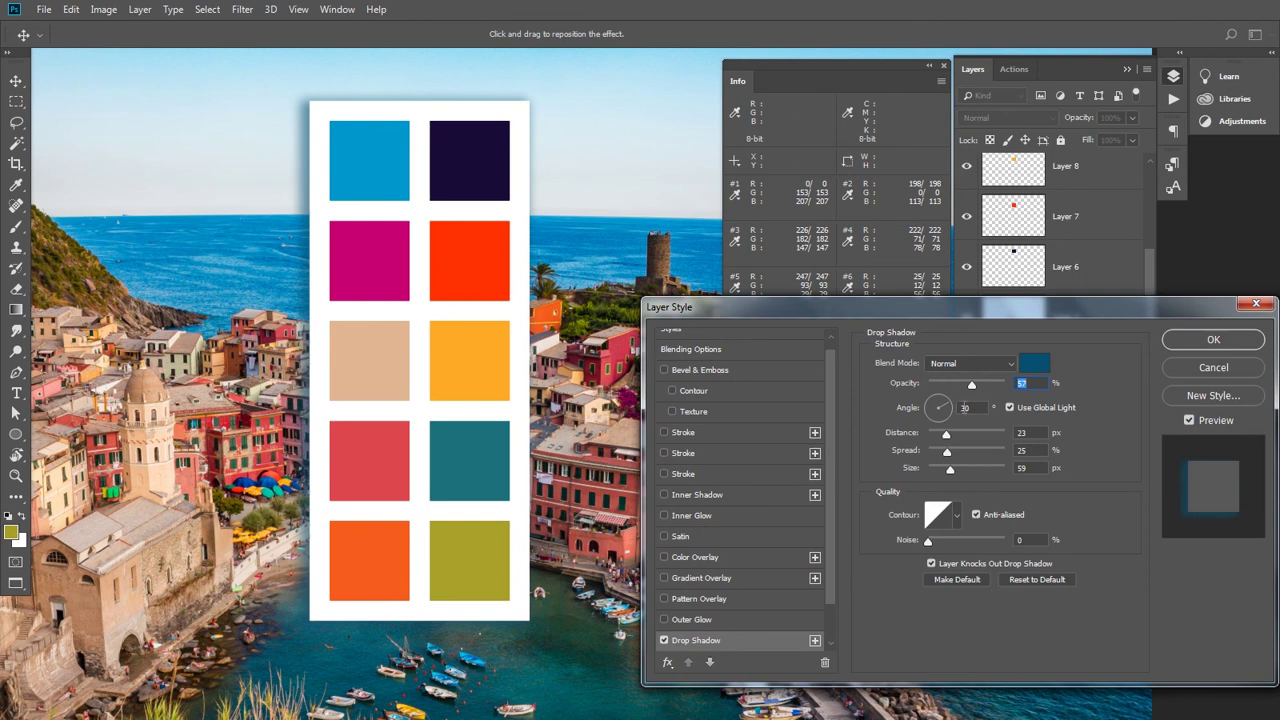
key(Tab)
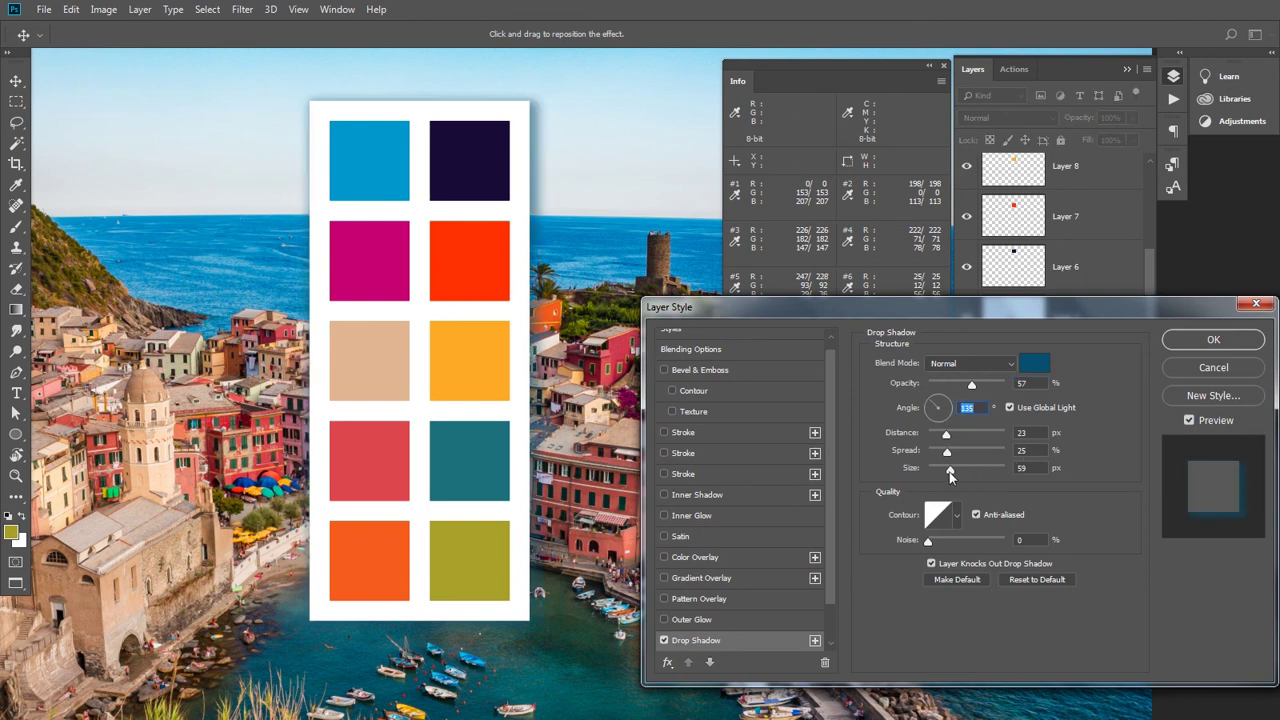
drag(950, 469, 955, 474)
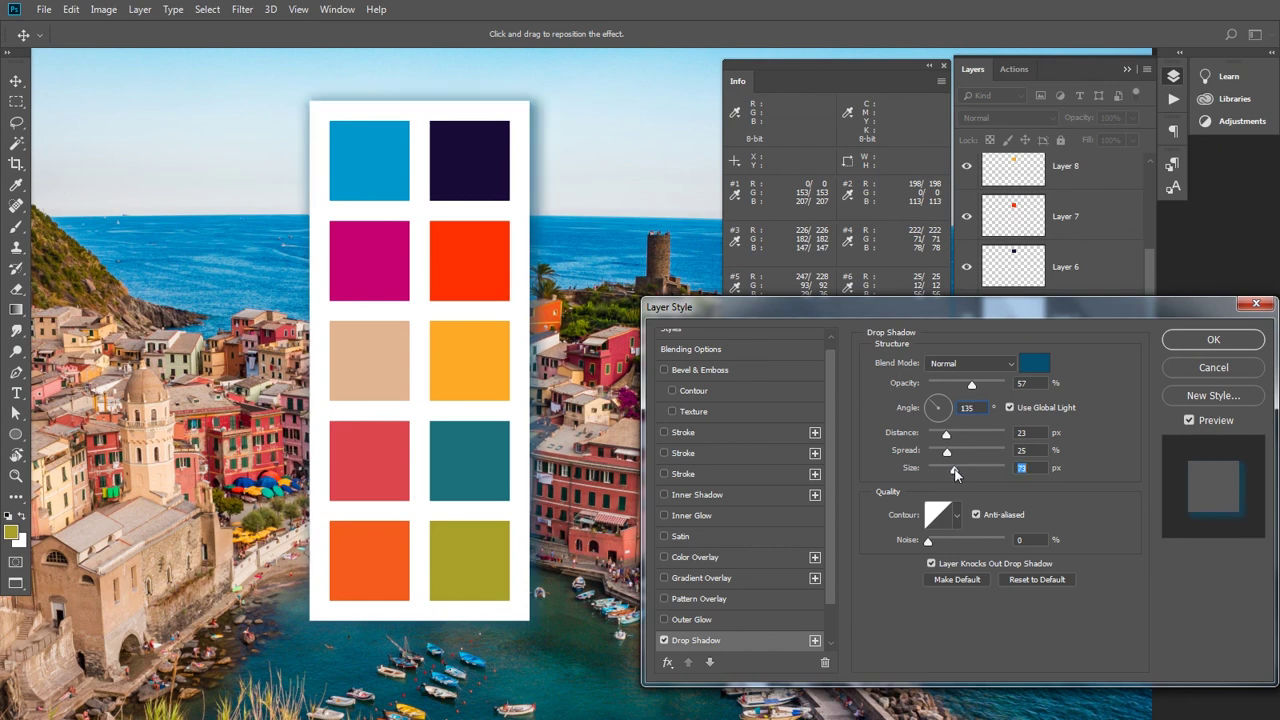
drag(973, 389, 954, 389)
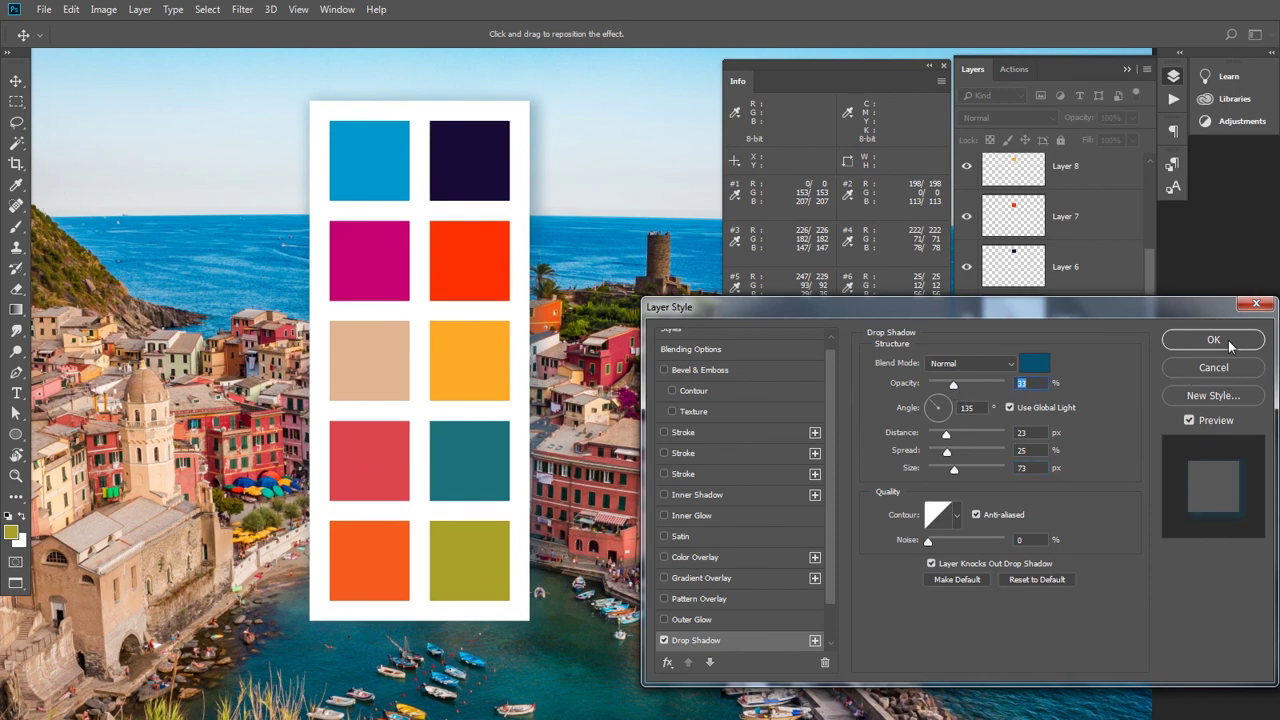
click(1230, 346)
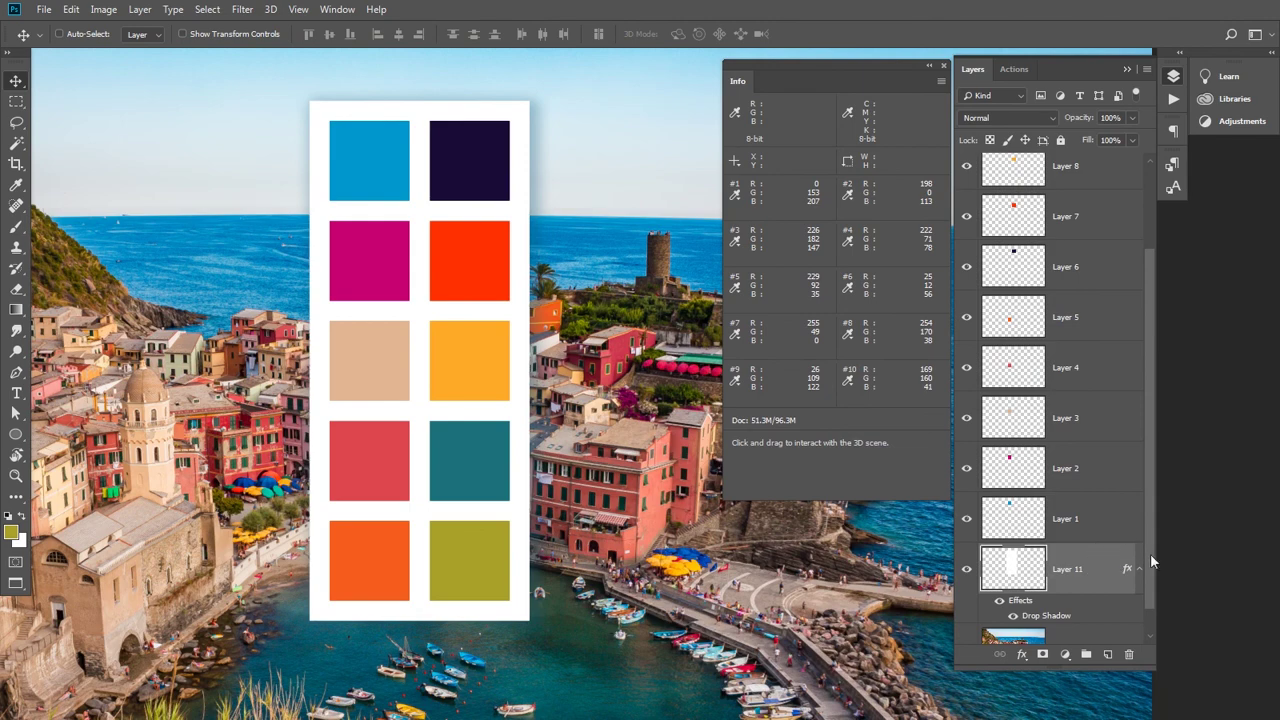
- Select all layers from the white backing layer up to Layer 10 and link them
drag(1151, 555, 1151, 472)
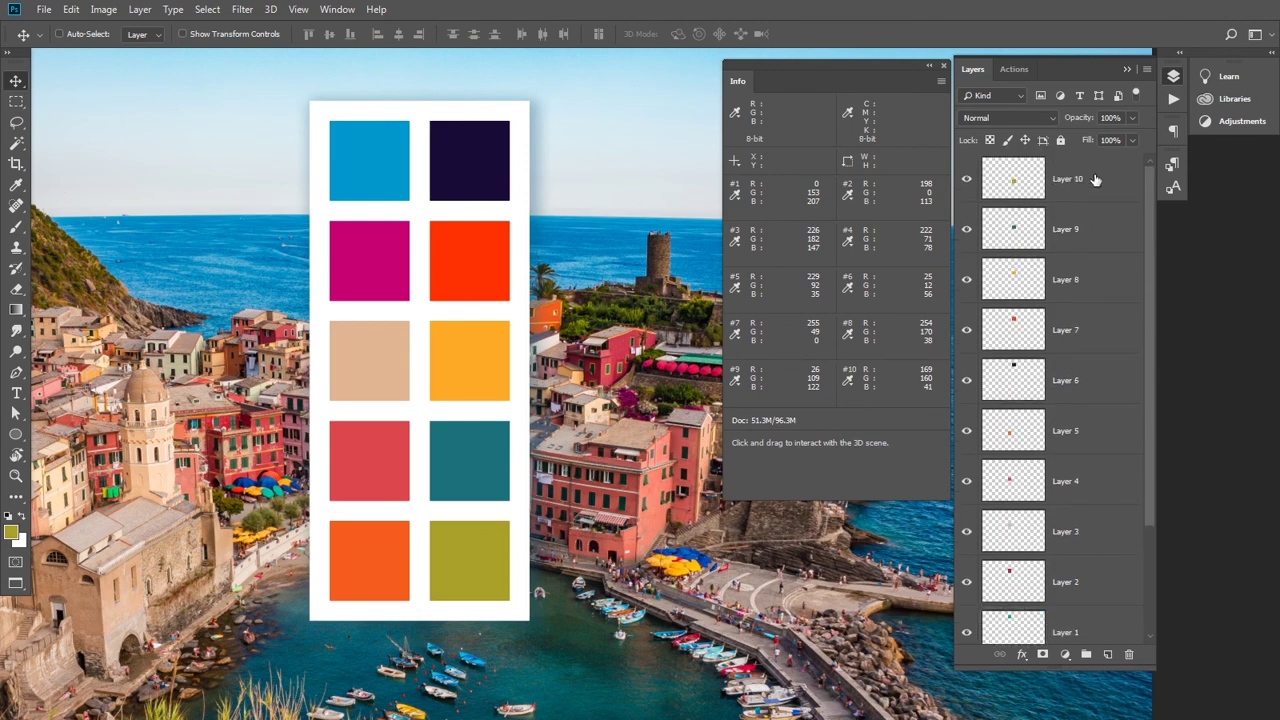
shift+click(1095, 179)
click(1147, 69)
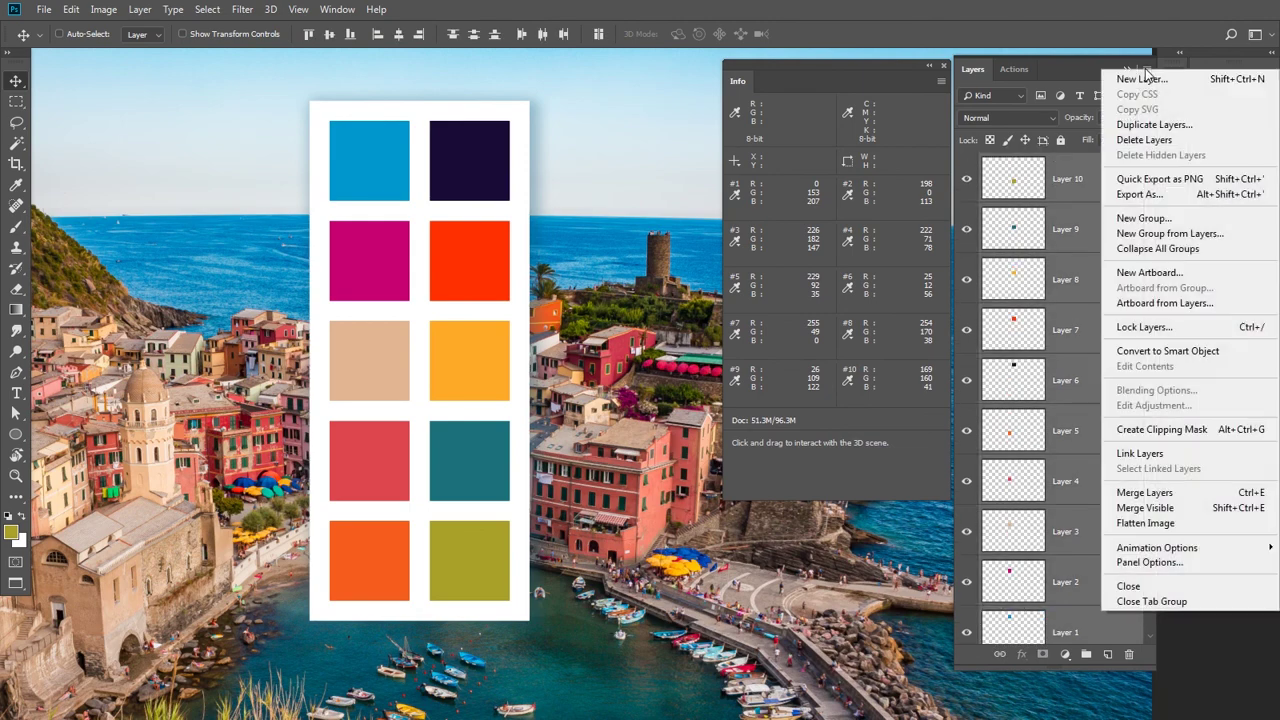
click(1190, 455)
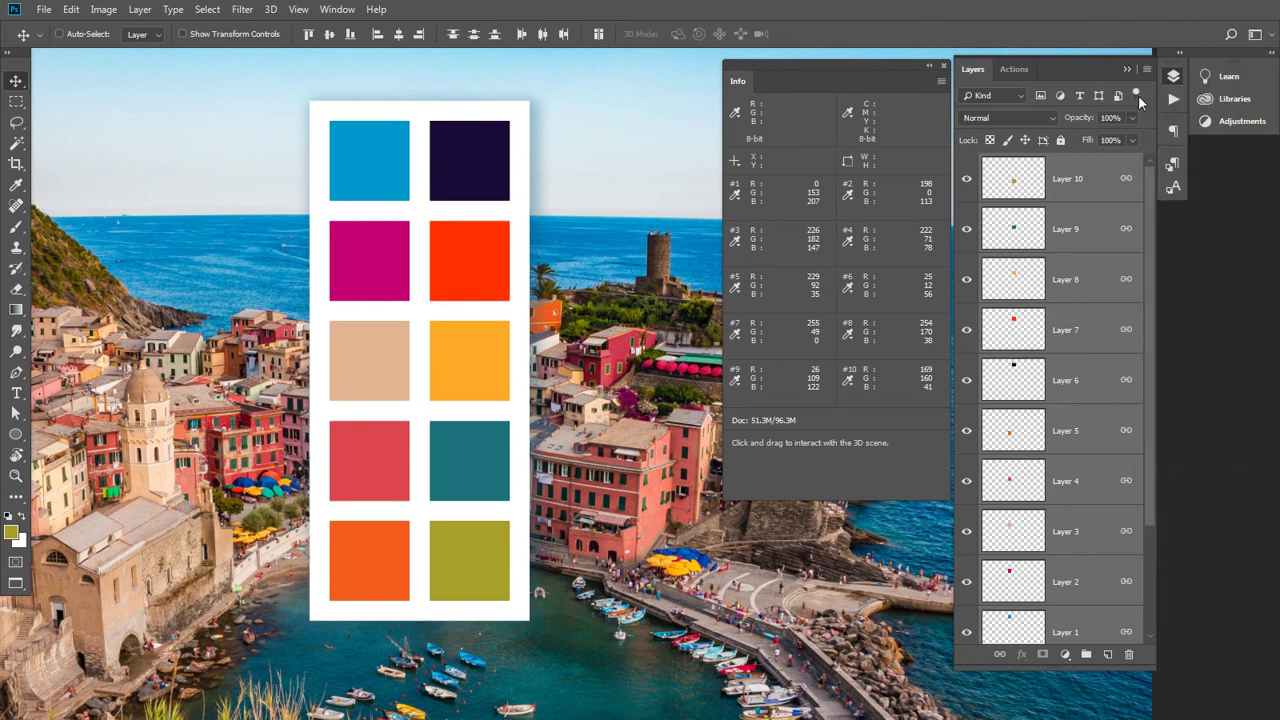
- Group the linked layers under the name Color, and hide and show the group once to check it
click(1146, 70)
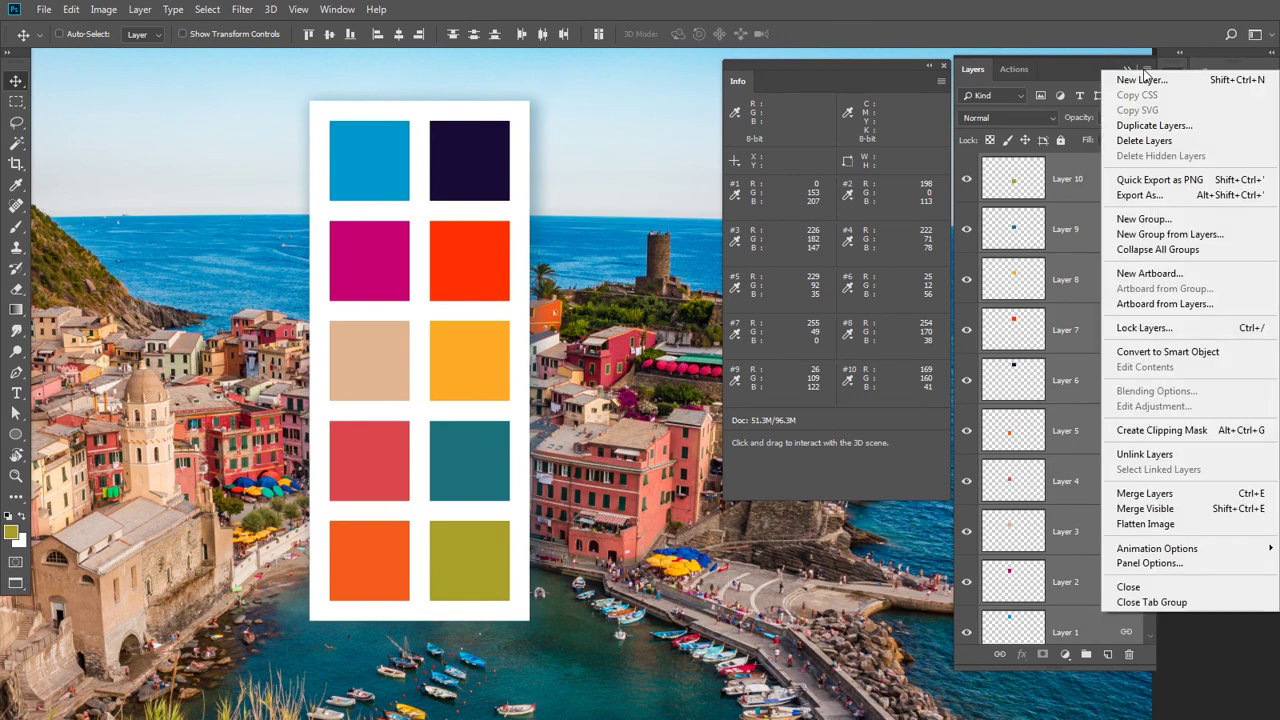
click(1170, 234)
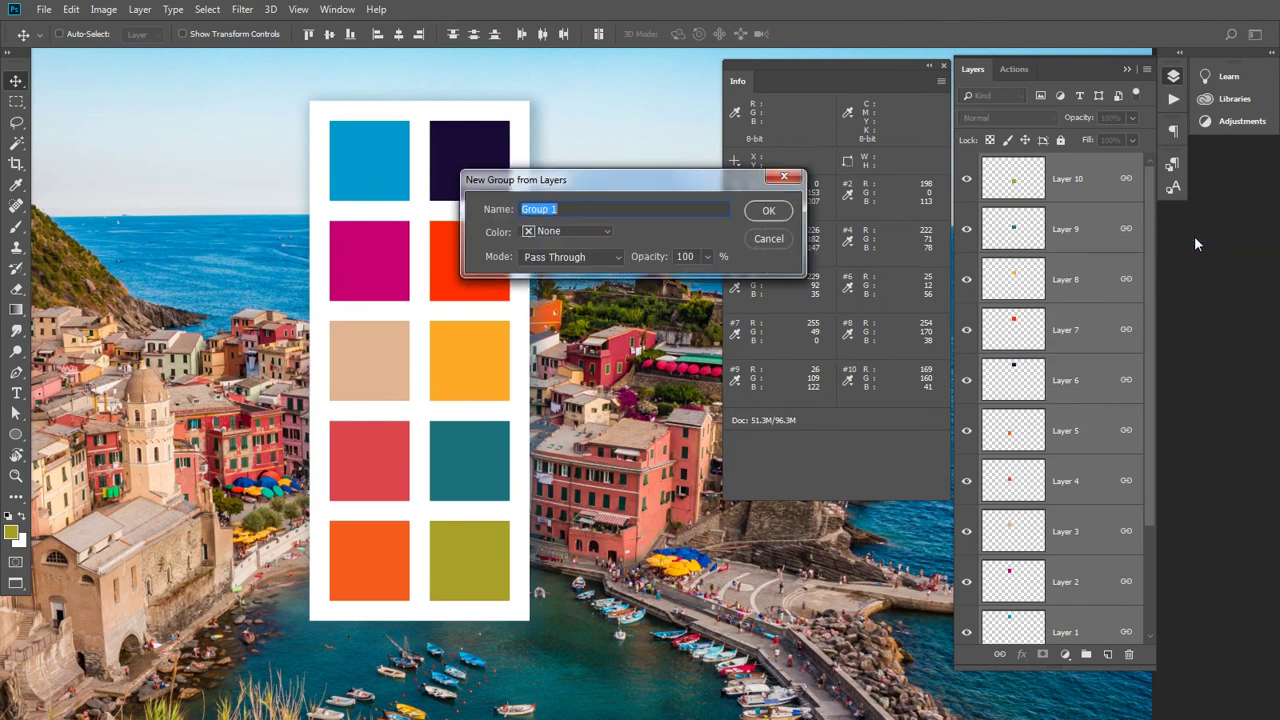
text(Color)
key(Return)
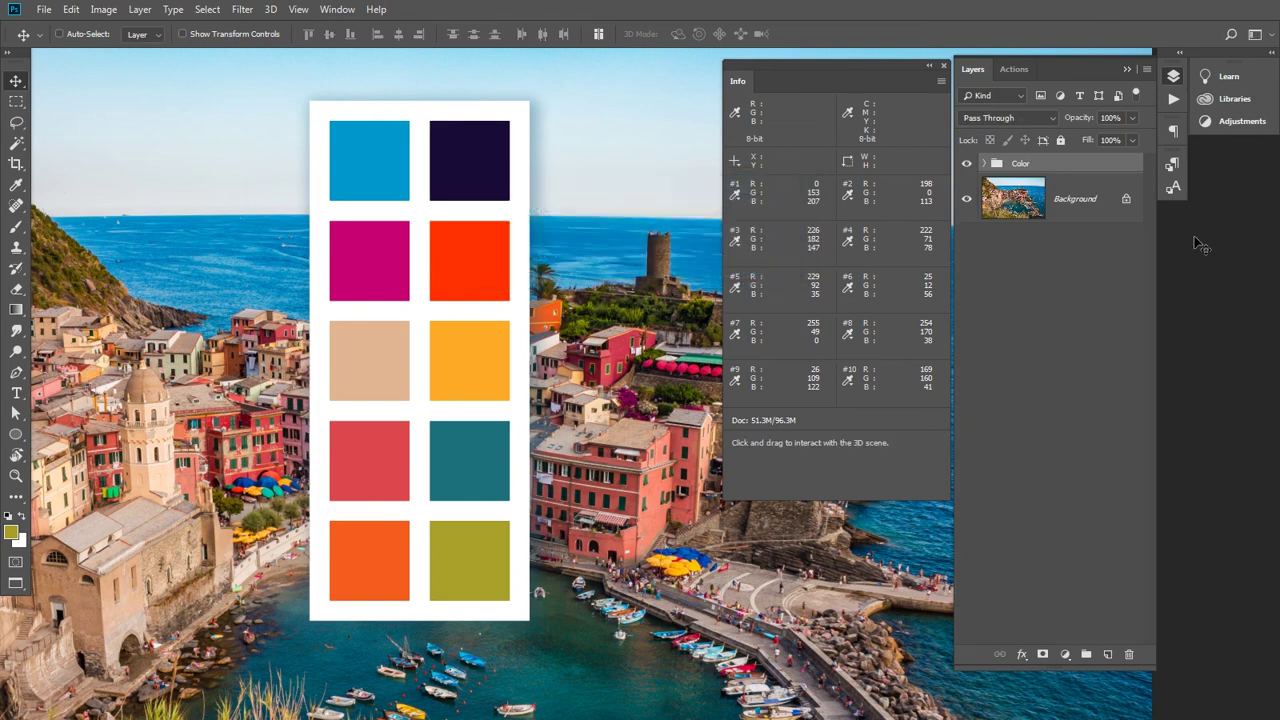
click(966, 164)
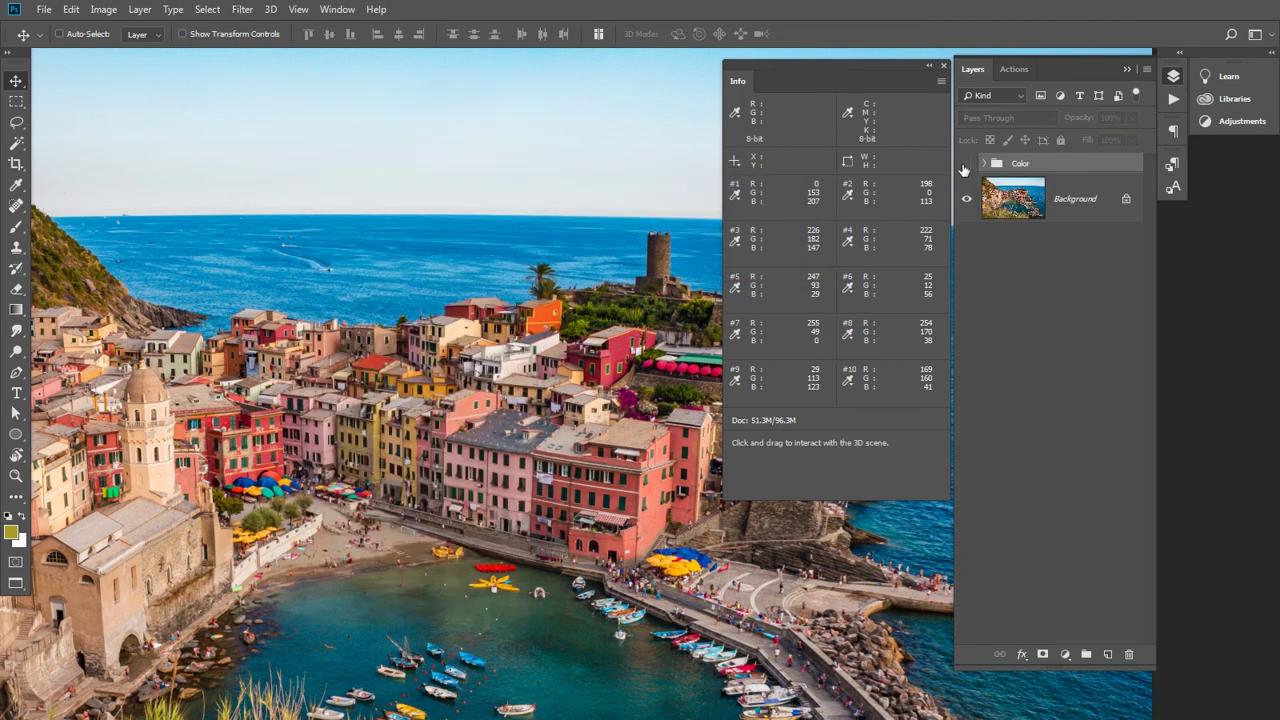
click(967, 165)
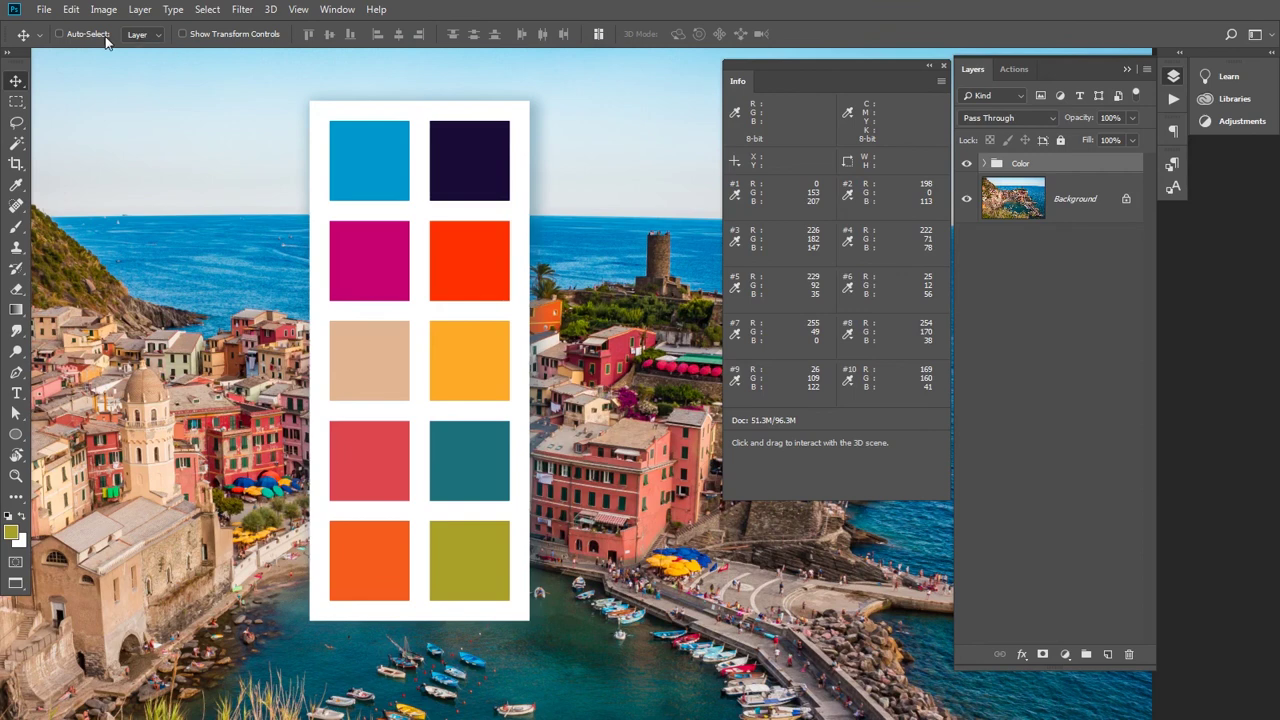
- Set the Move tool's auto-select target to Group, deselect by picking the photo, and select the Color group through the palette on the canvas
click(157, 38)
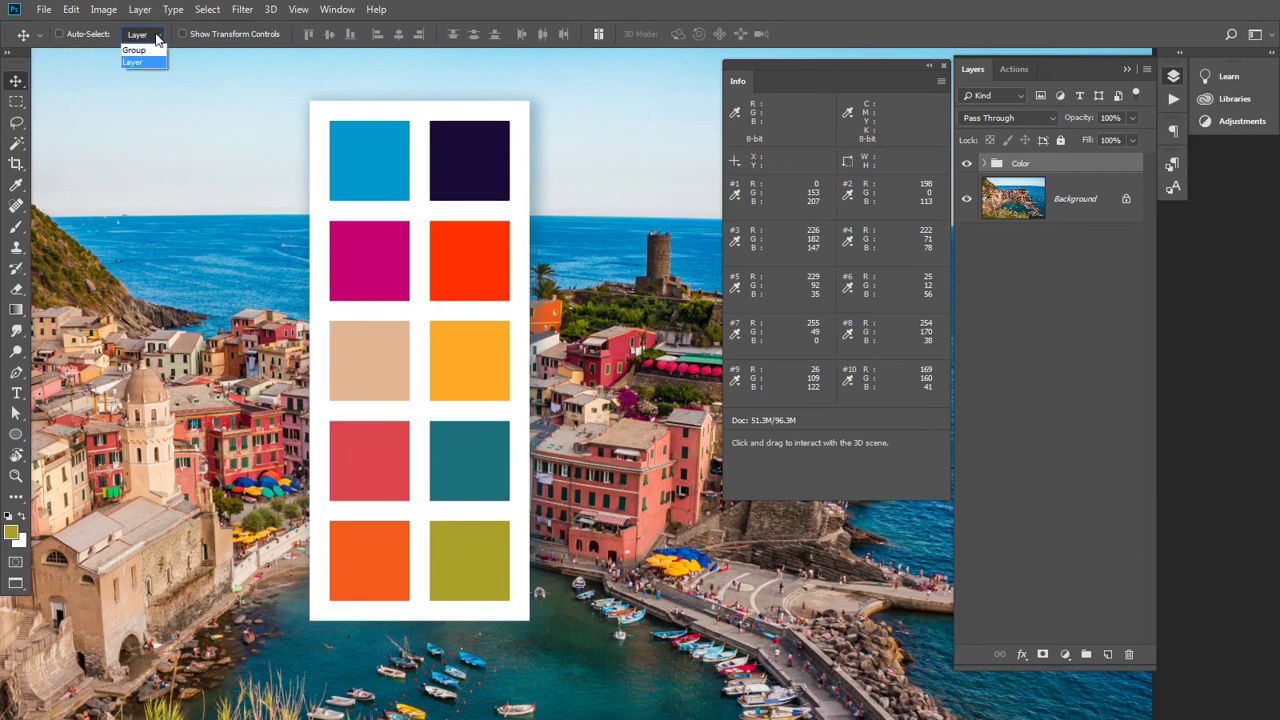
click(155, 51)
key(ctrl)
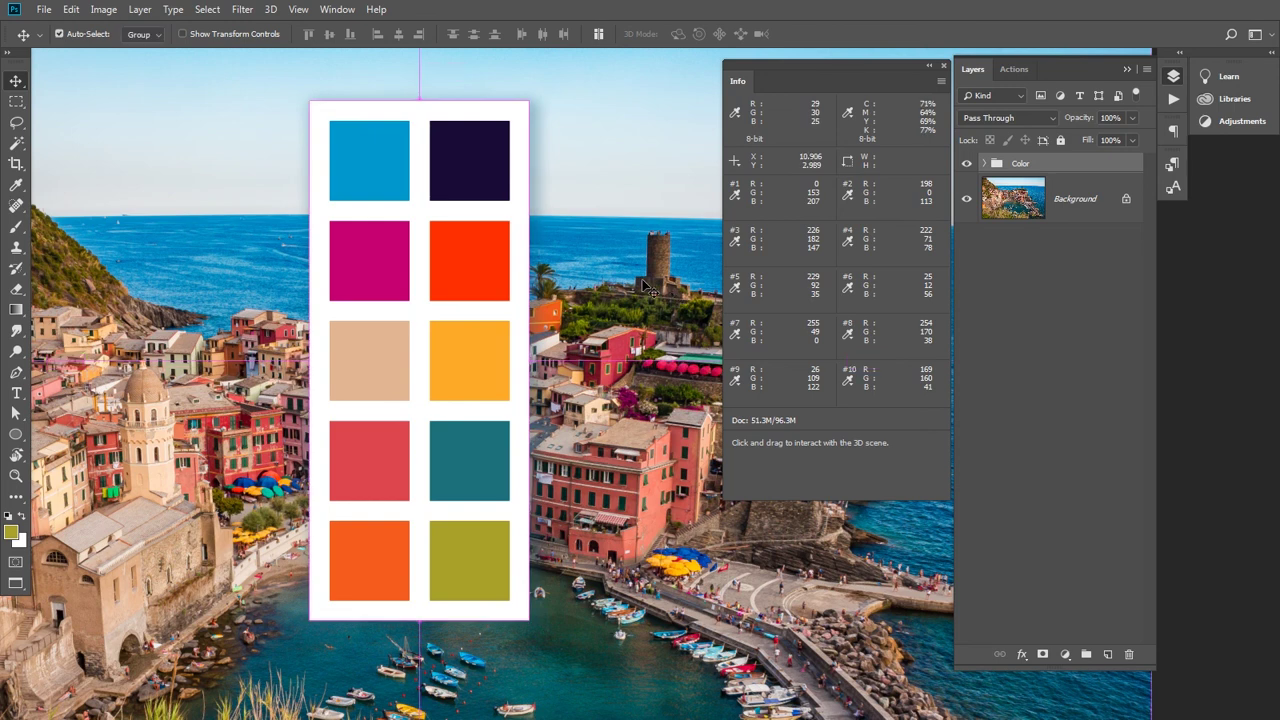
ctrl+click(643, 282)
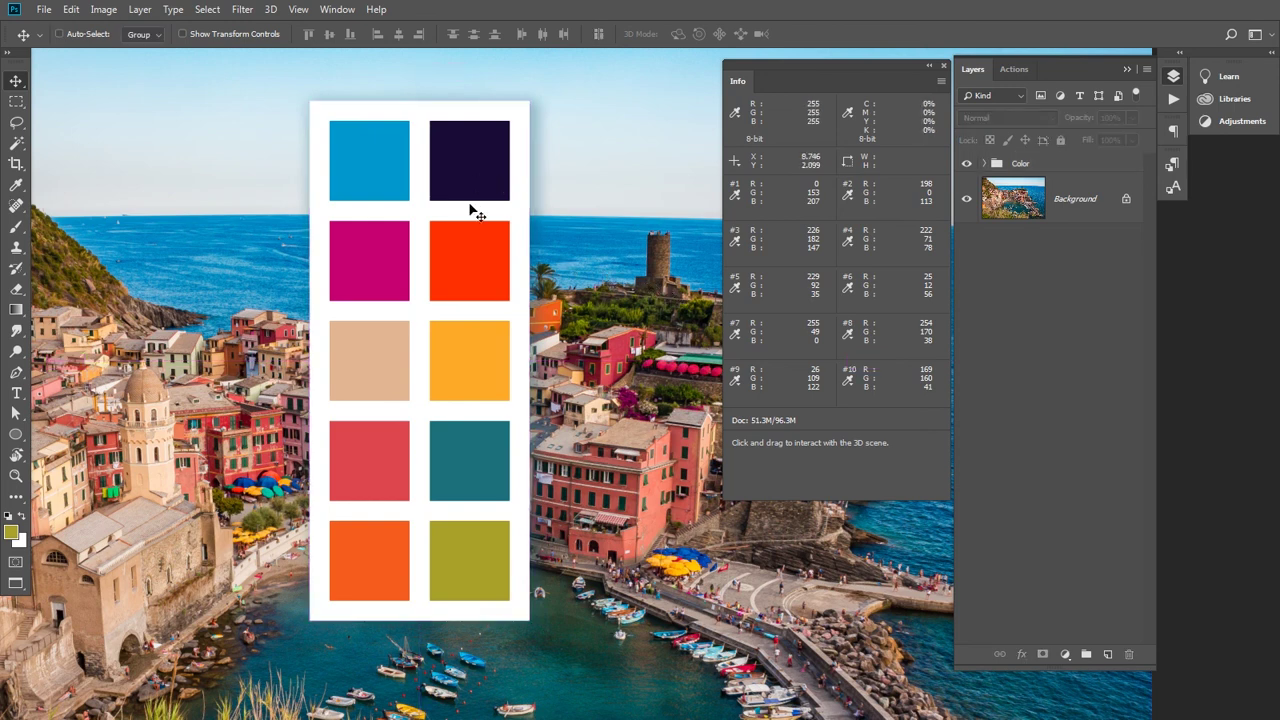
key(ctrl)
ctrl+click(462, 173)
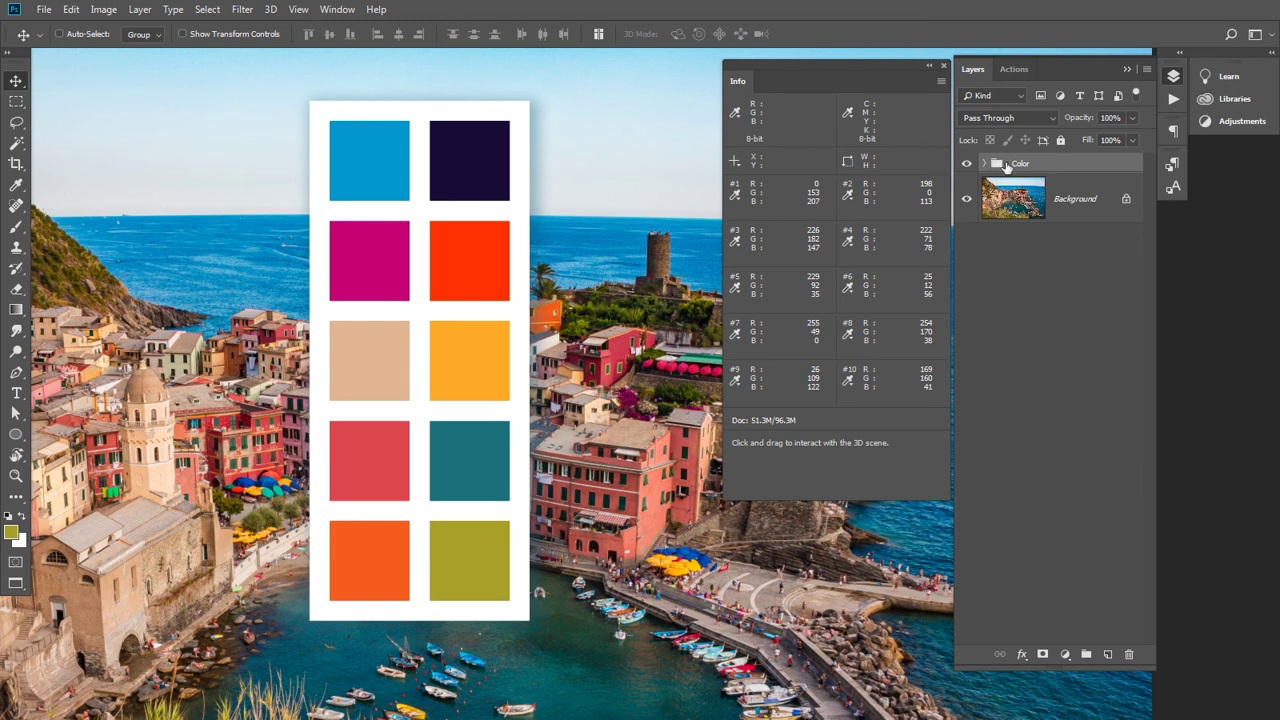
- Expand the Color group, set the auto-select target to Layer, and pick the yellow, orange and coral swatches in turn on the canvas
click(985, 166)
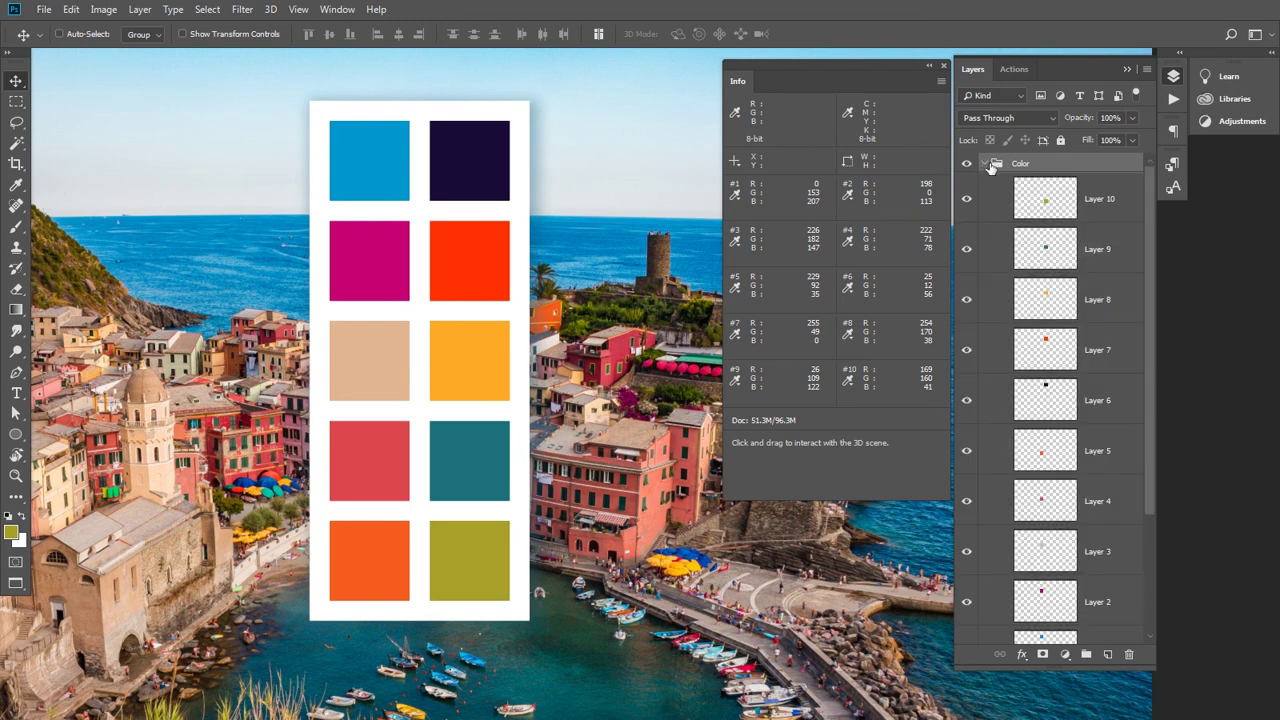
click(155, 37)
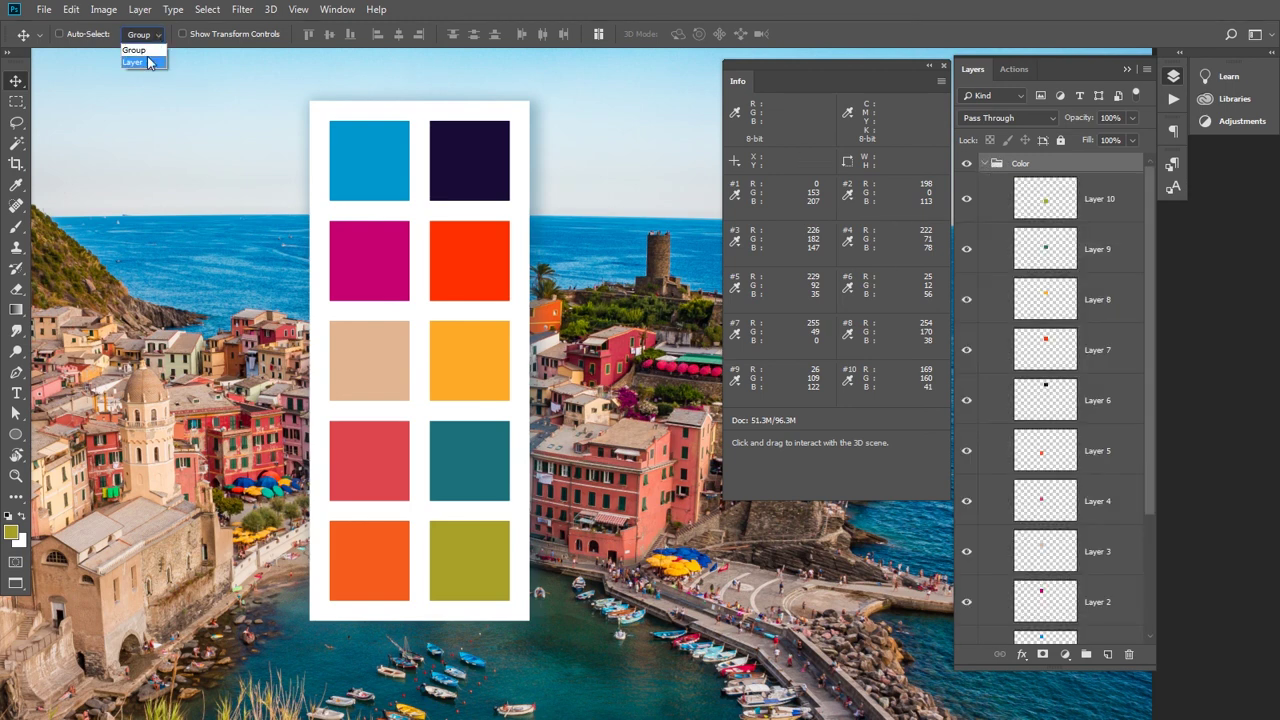
click(140, 47)
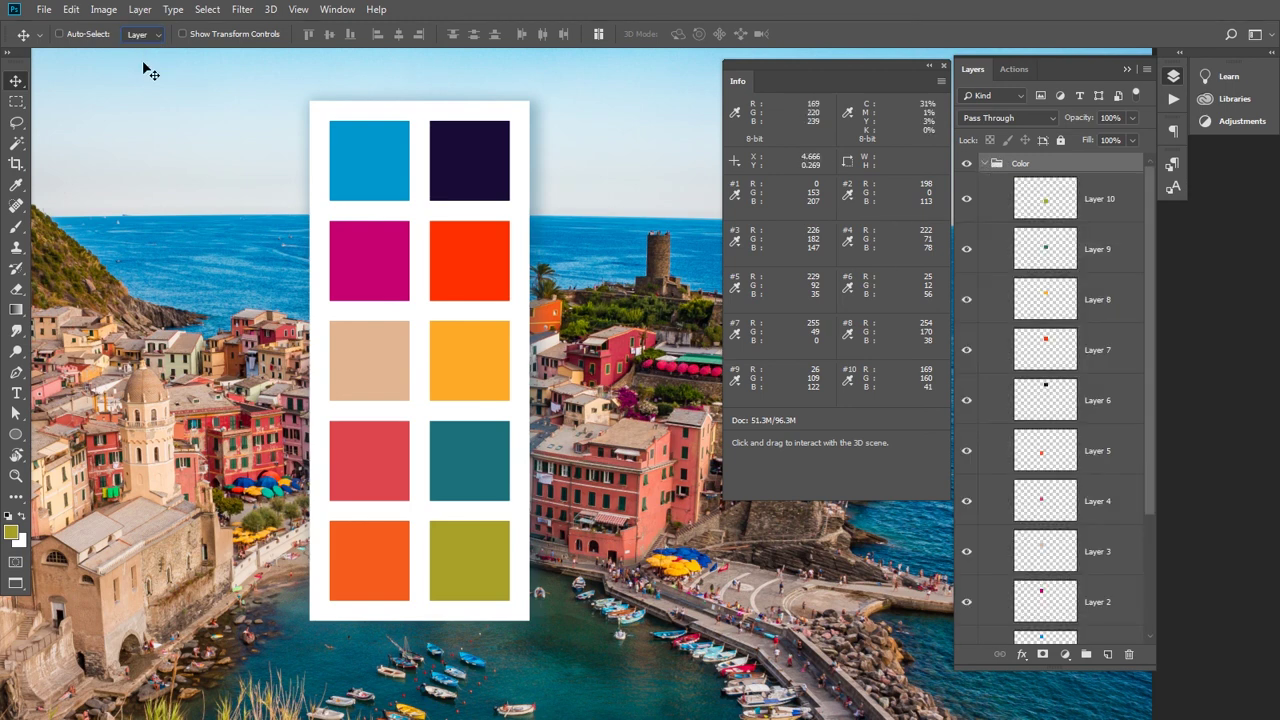
ctrl+click(491, 371)
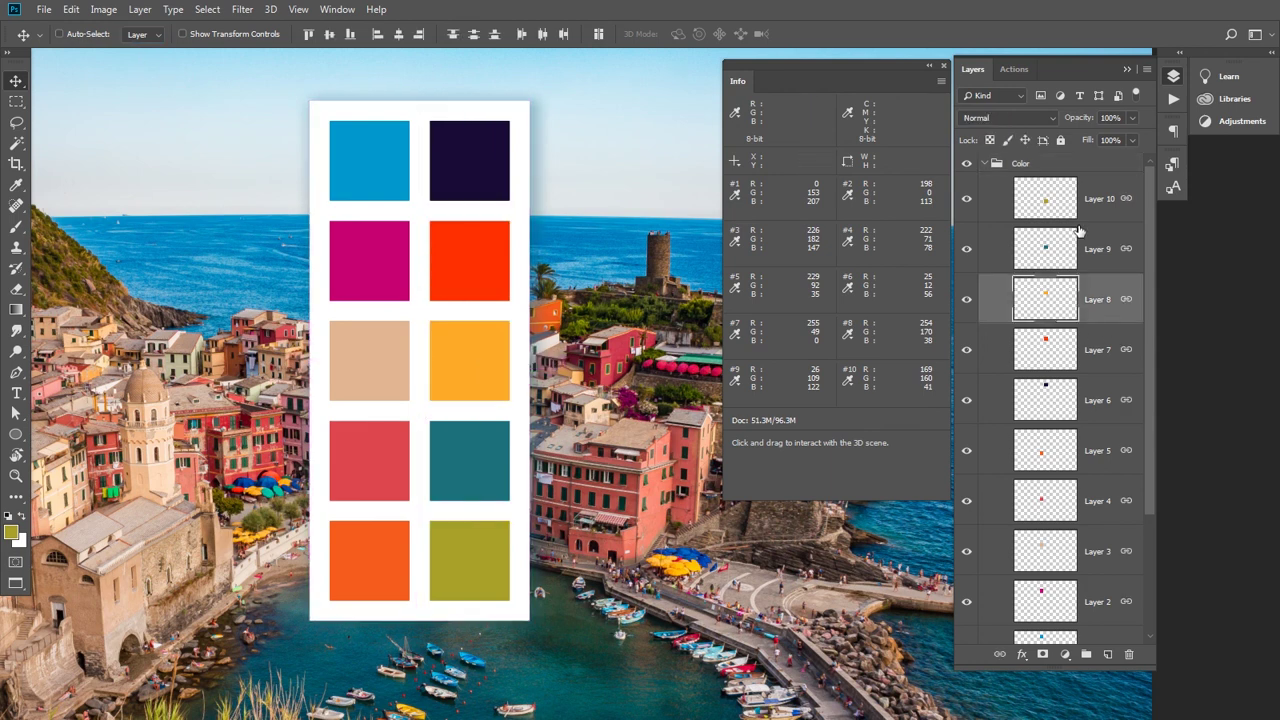
ctrl+click(386, 556)
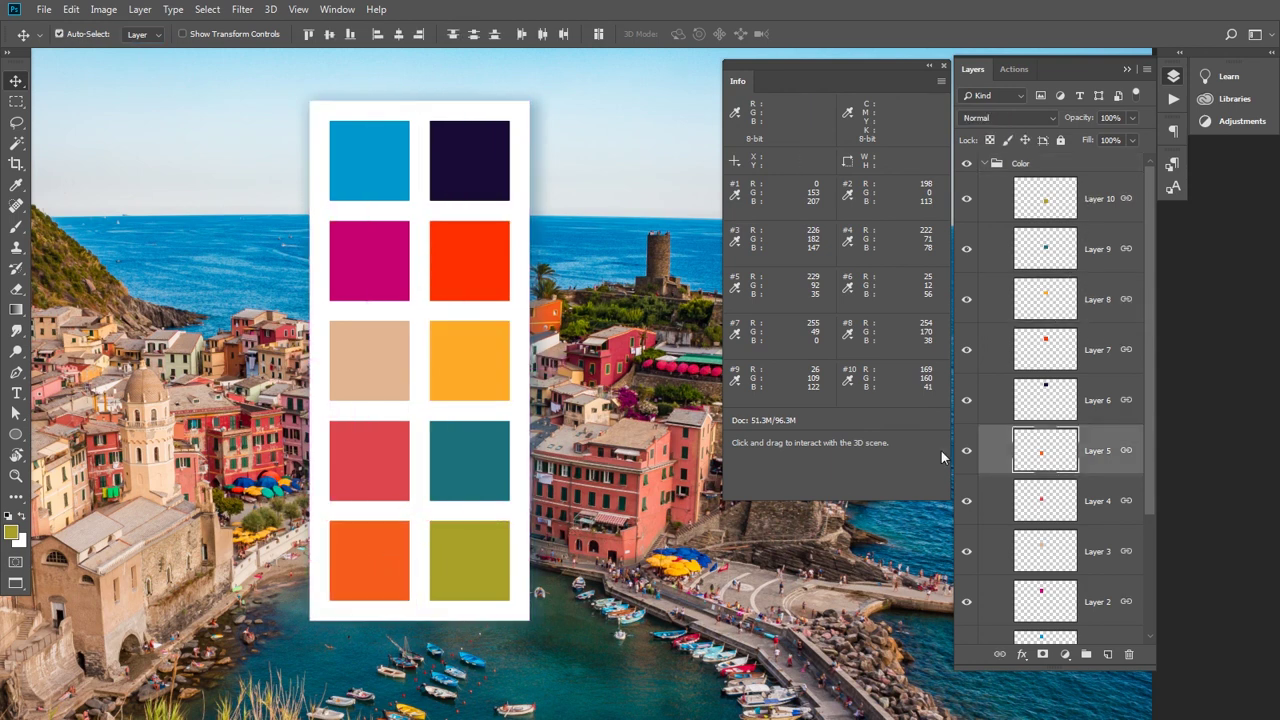
ctrl+click(366, 446)
- Switch the auto-select target to Group, select the Color group through the dark purple swatch, and set the target back to Layer
click(140, 34)
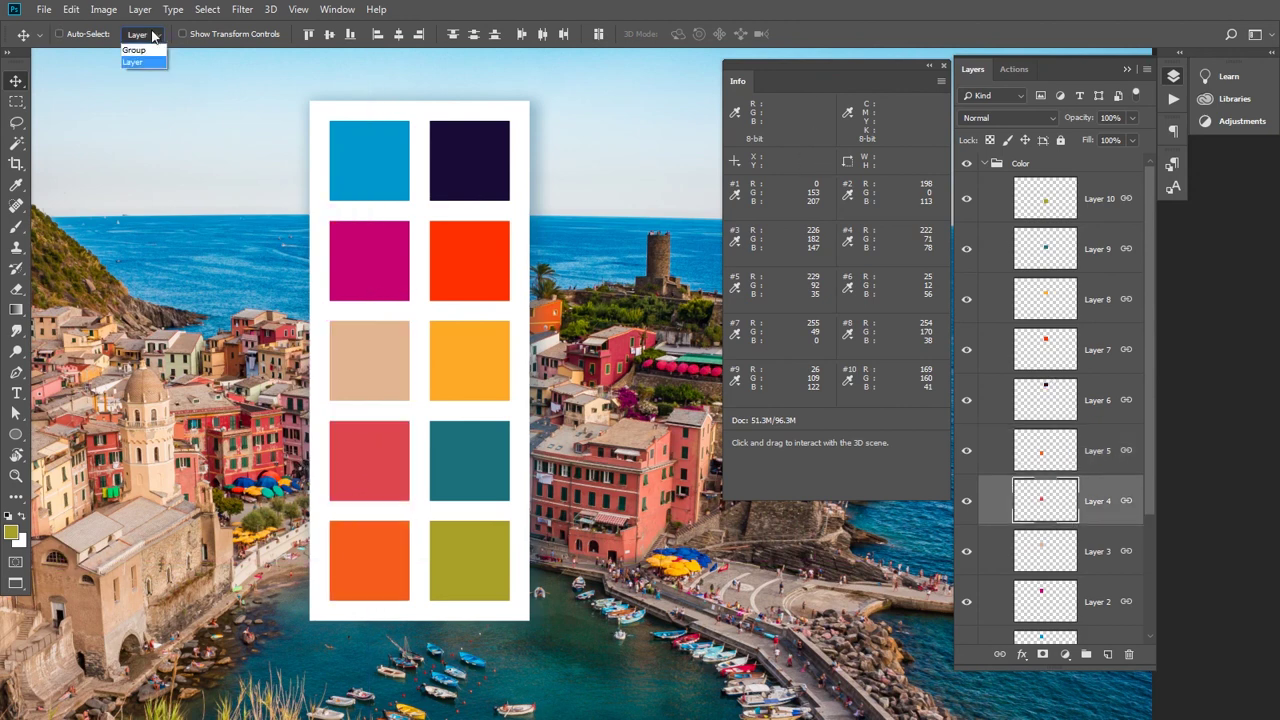
click(140, 46)
ctrl+click(469, 166)
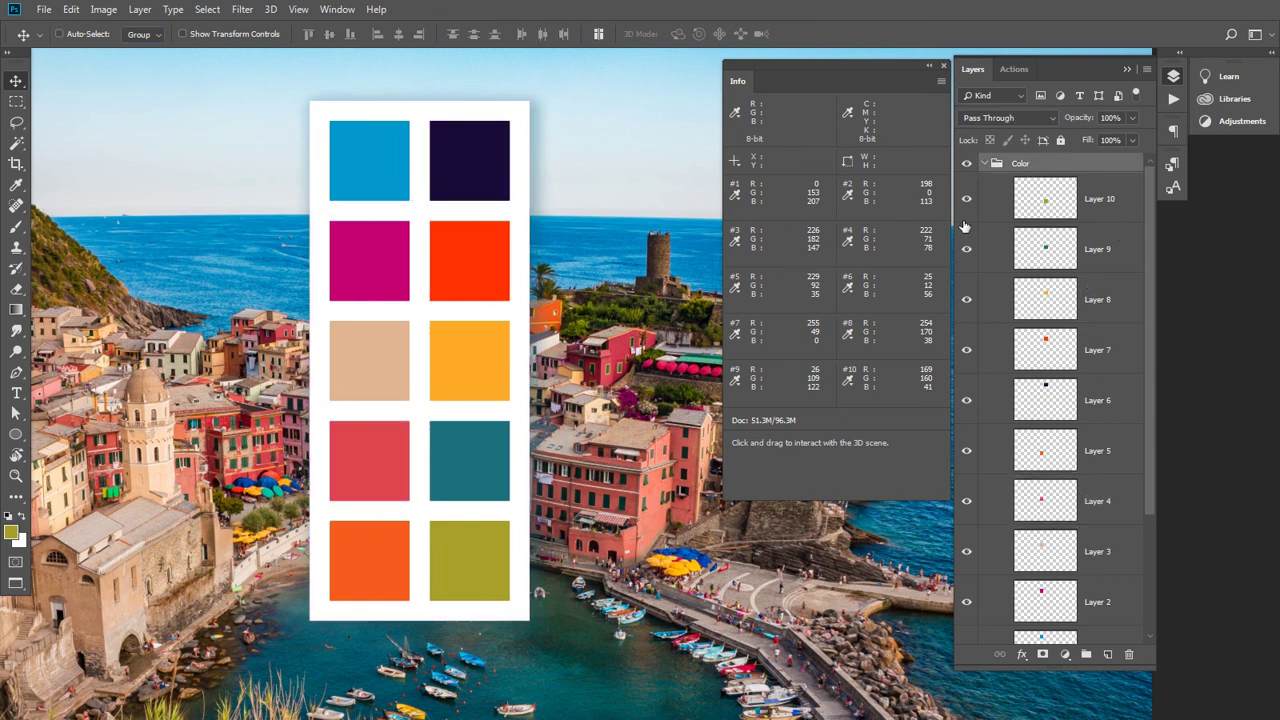
click(157, 37)
click(156, 62)
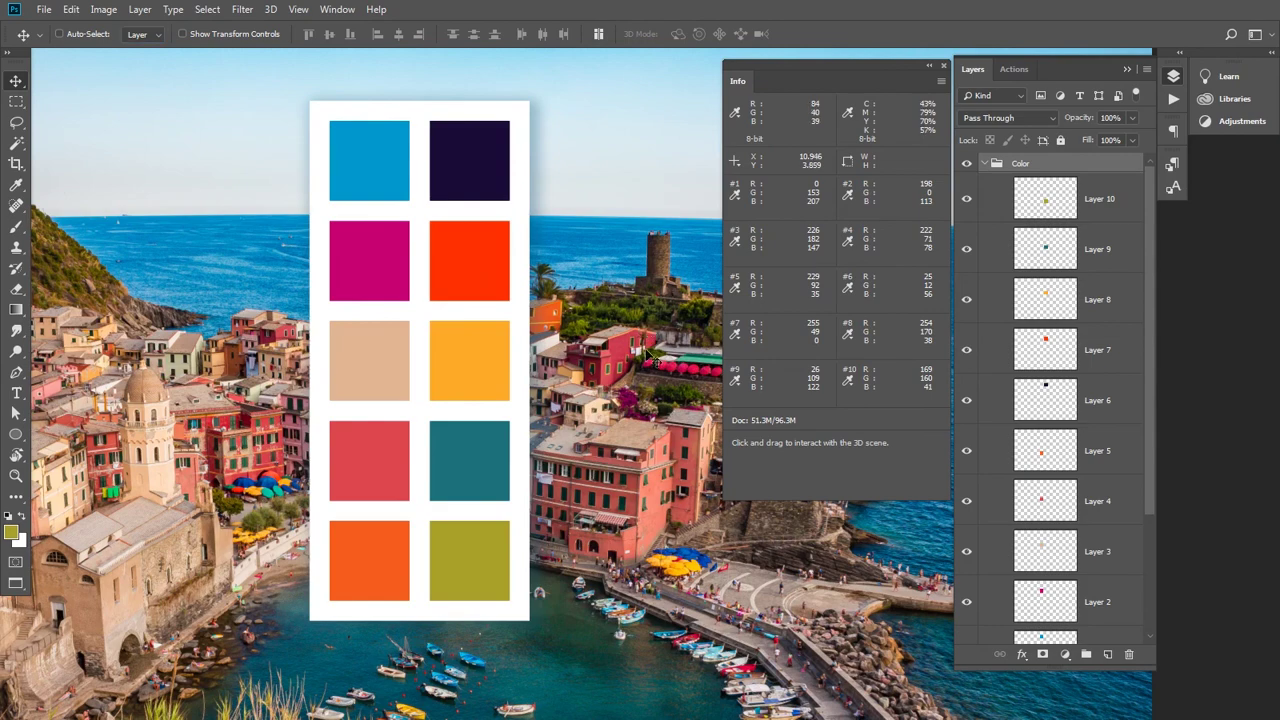
- Move the linked color palette to the photo's upper-right corner, over the sky and sea
key(f)
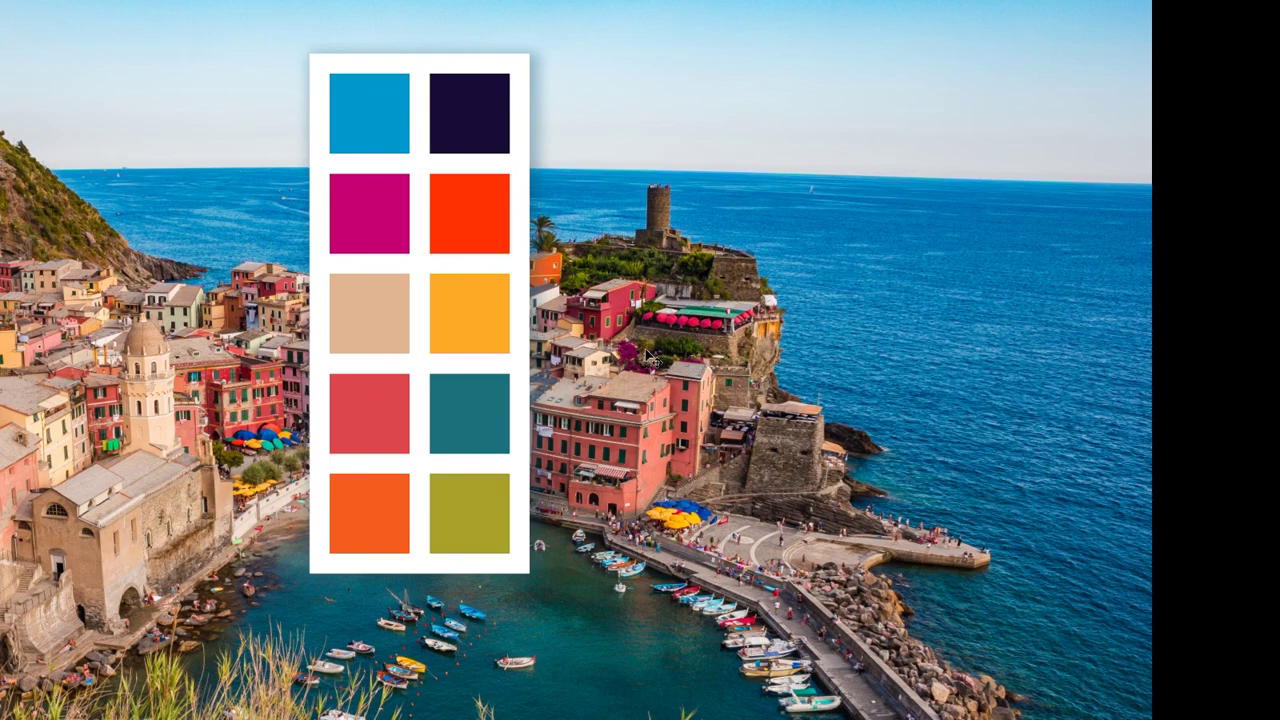
key(ctrl)
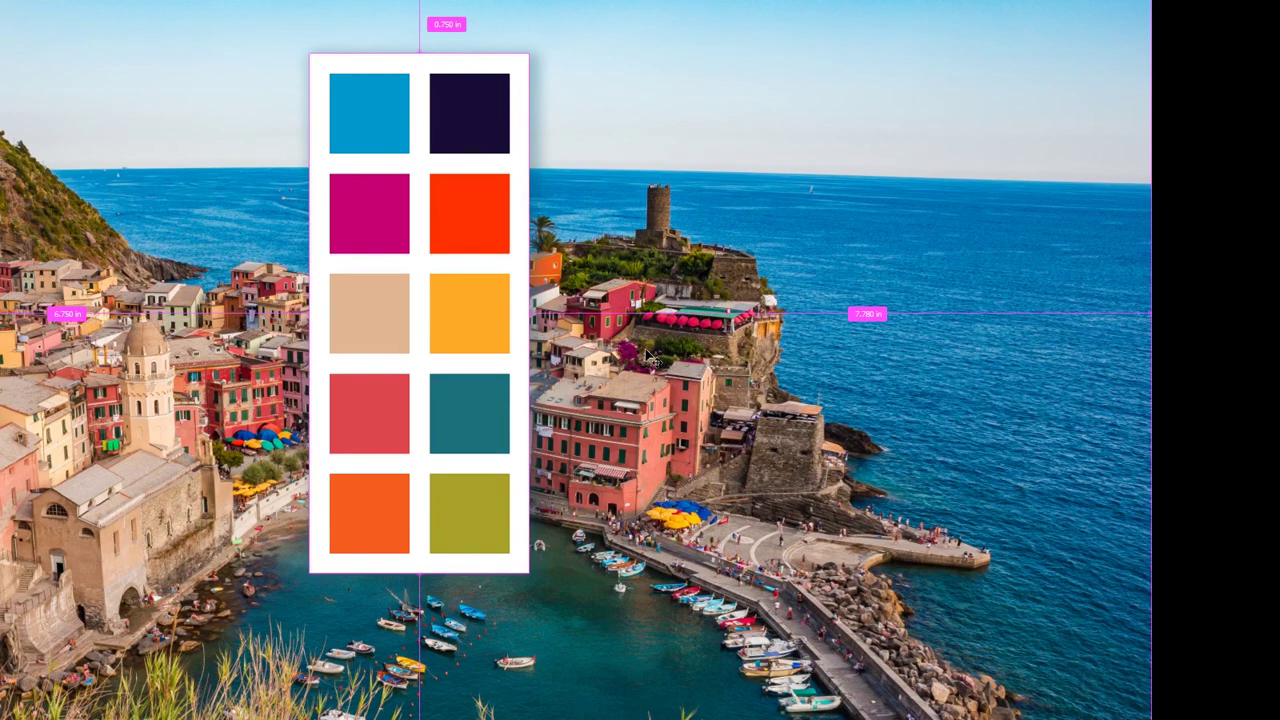
key(ctrl+minus)
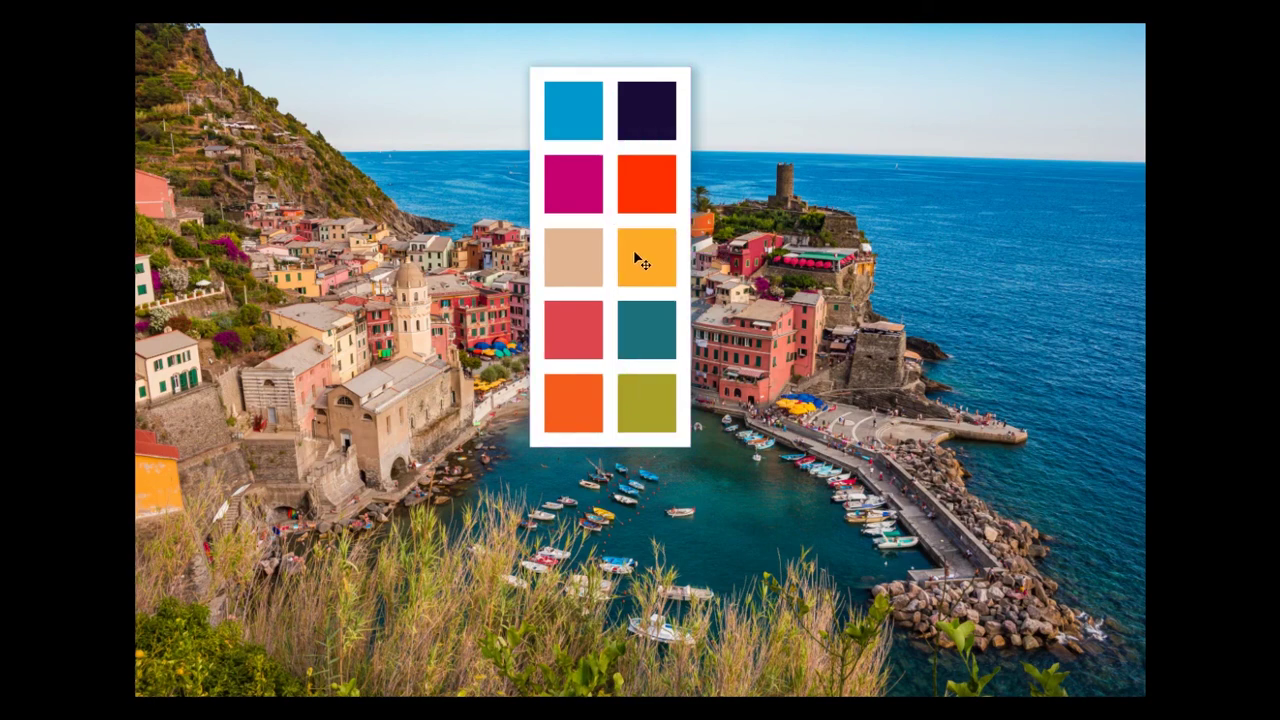
drag(646, 262, 1050, 222)
- Lower the opacity of the palette's white backing layer, the one with the drop shadow, to 50%
key(Tab)
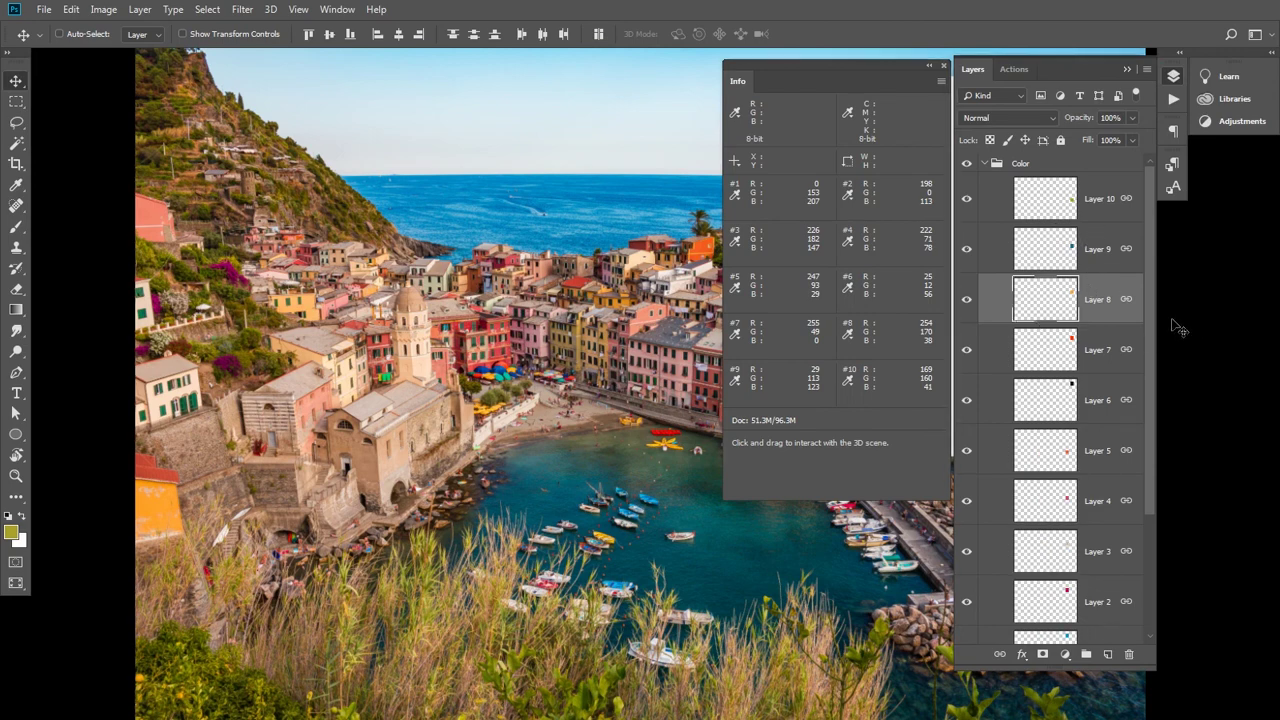
scroll(1153, 335, down, 2)
scroll(1153, 335, down, 2)
click(1072, 538)
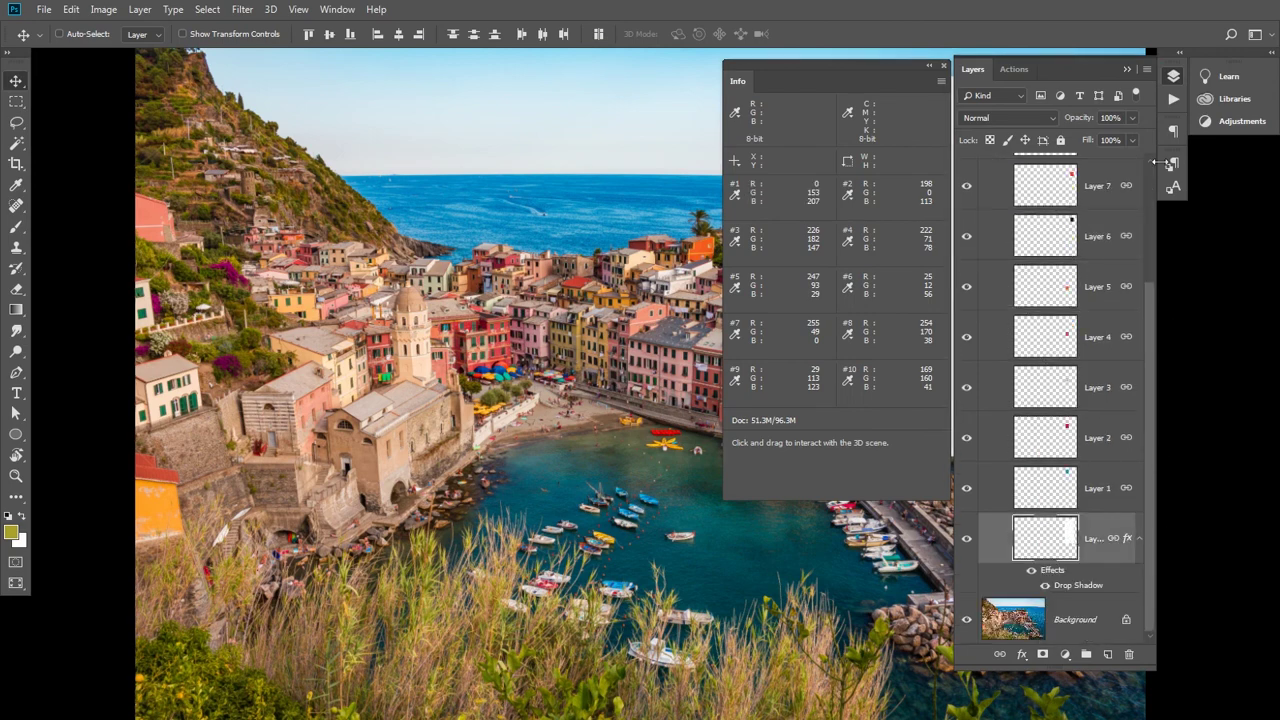
click(1133, 117)
drag(1131, 140, 1097, 140)
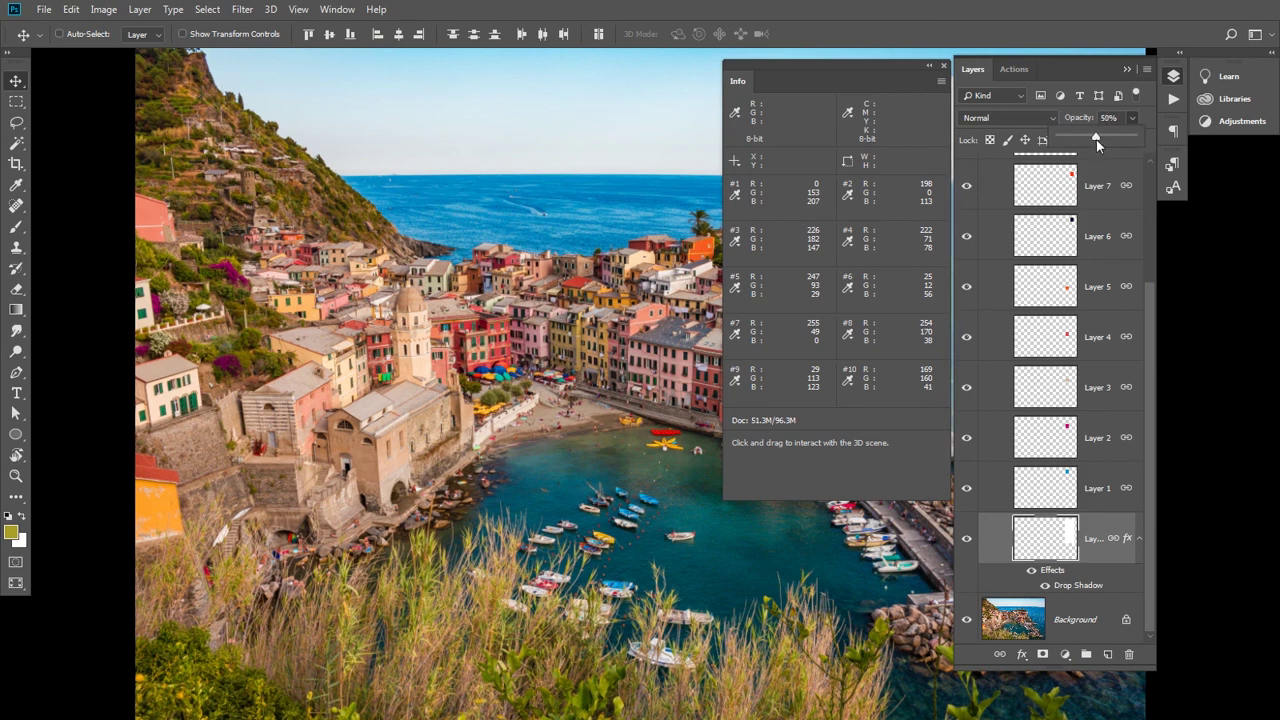
click(1055, 545)
key(f)
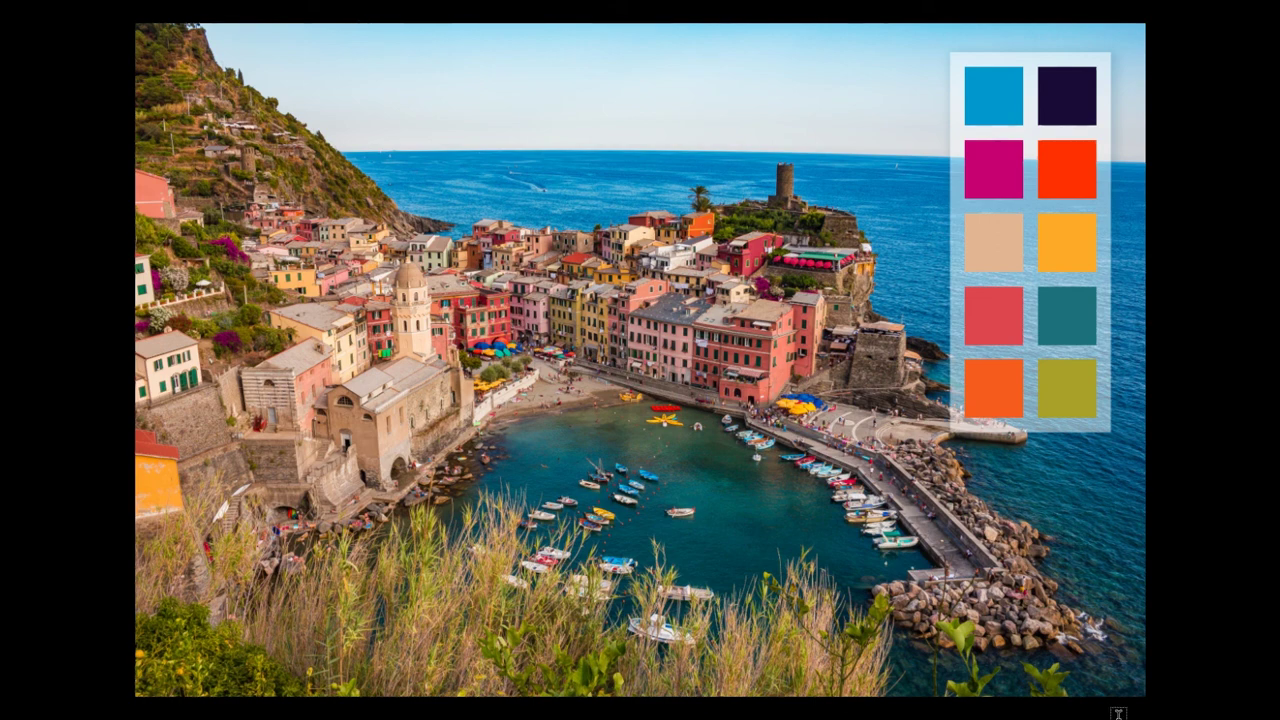
- Add the text "Befutiful Vernazza" in red 72 pt Vernazza font over the grass at the photo's lower left
key(Tab)
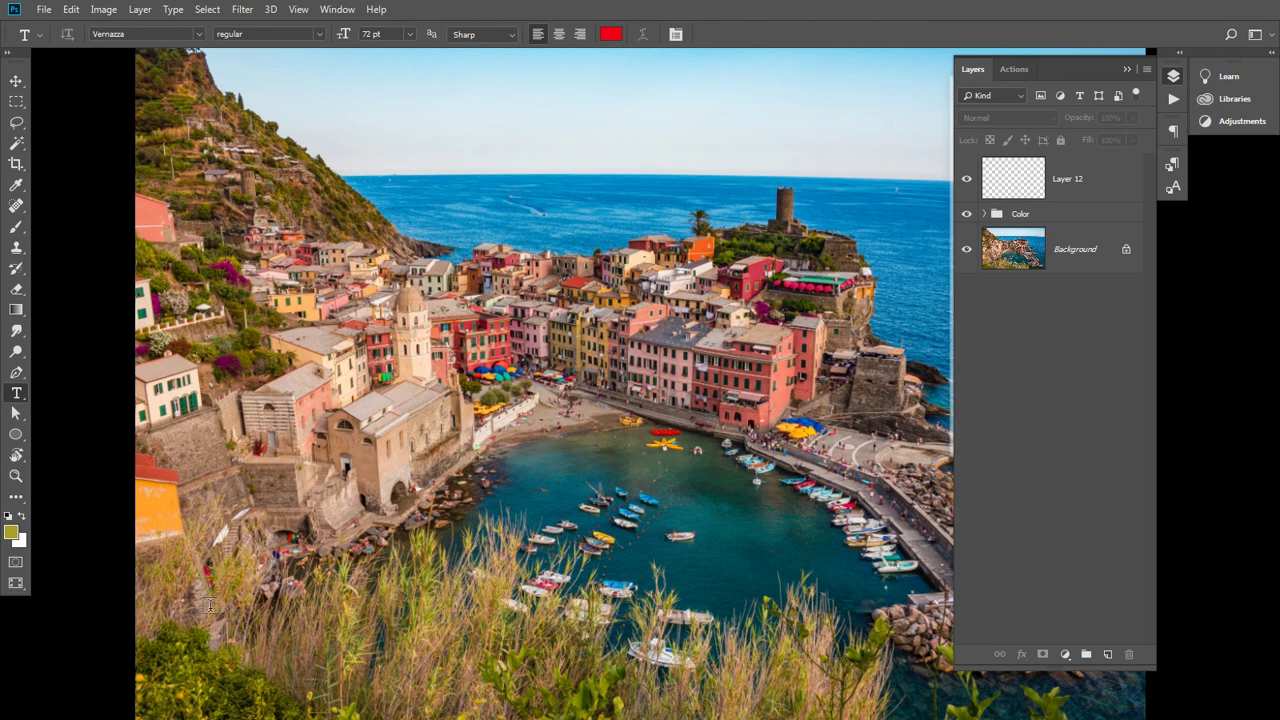
click(248, 595)
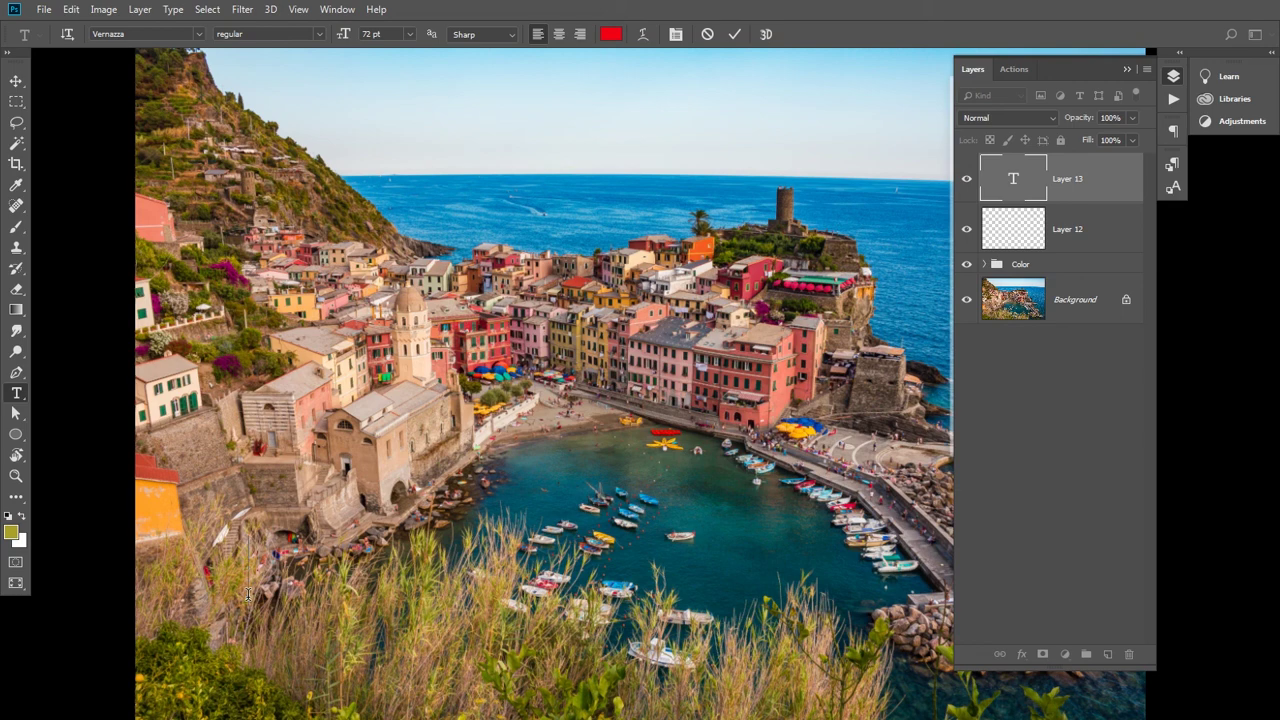
text(He)
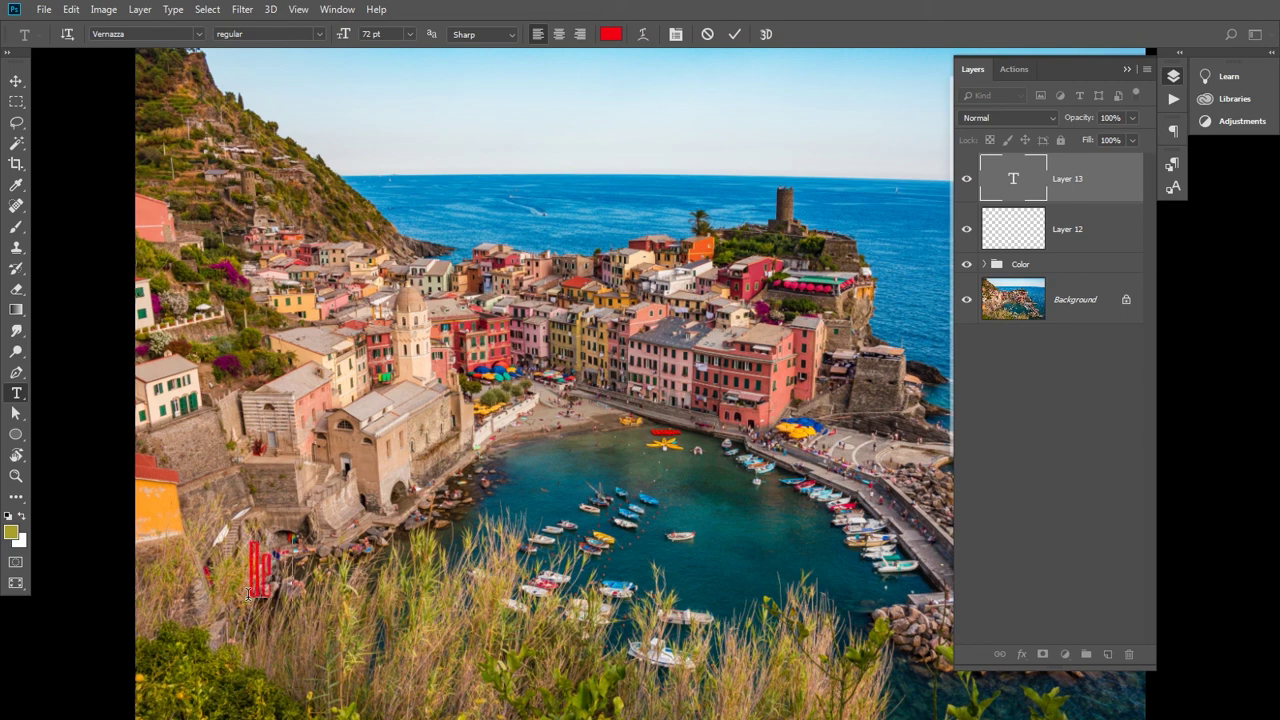
text(lloWorld)
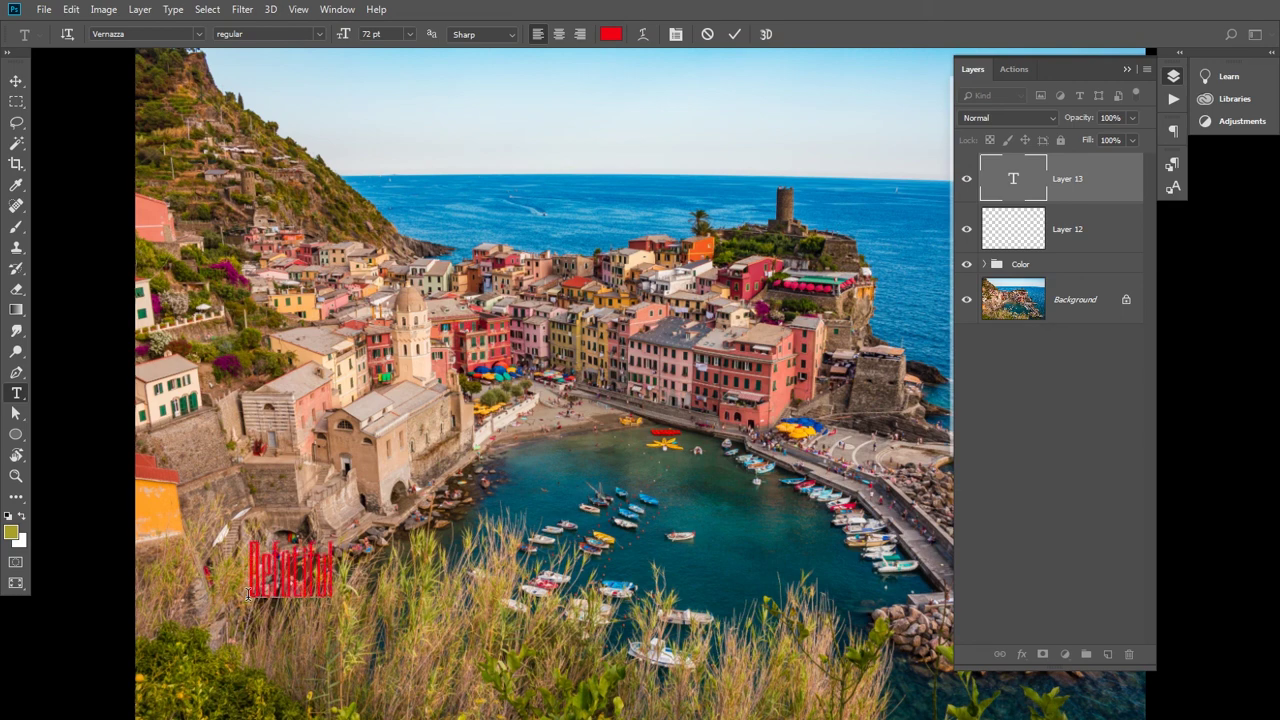
text( Ver)
text(na)
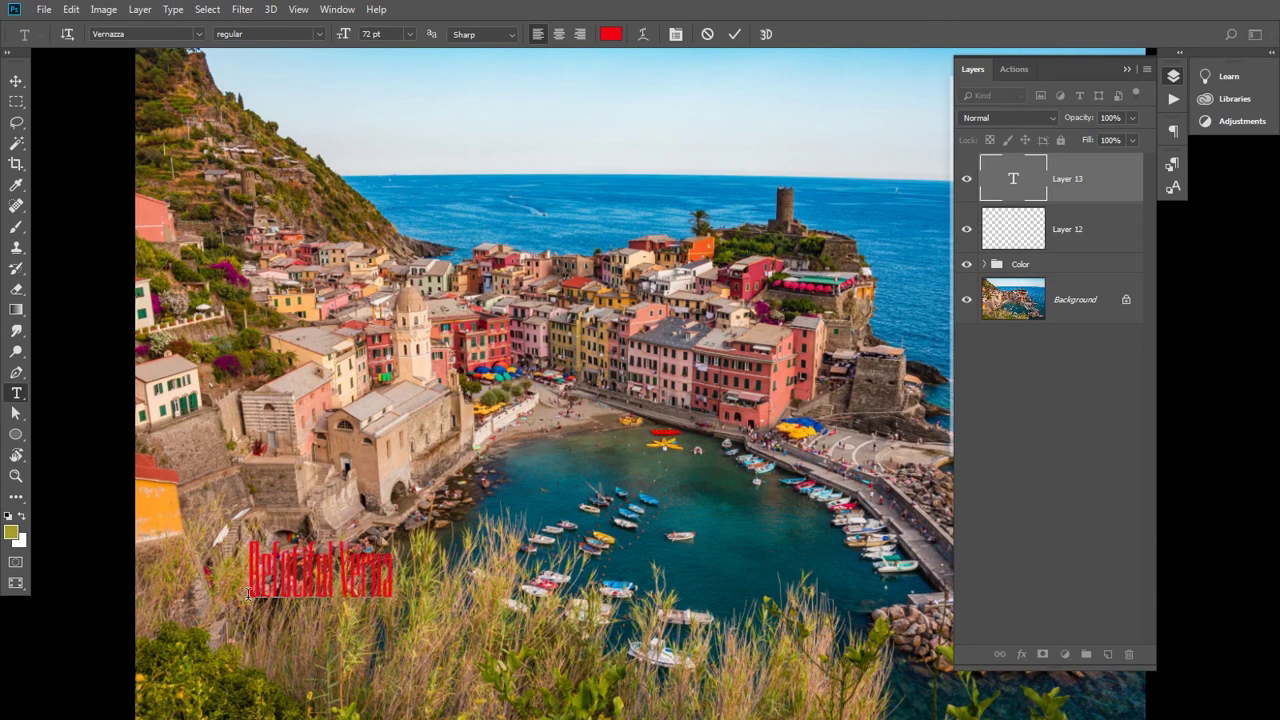
text(zza)
key(ctrl+Return)
key(v)
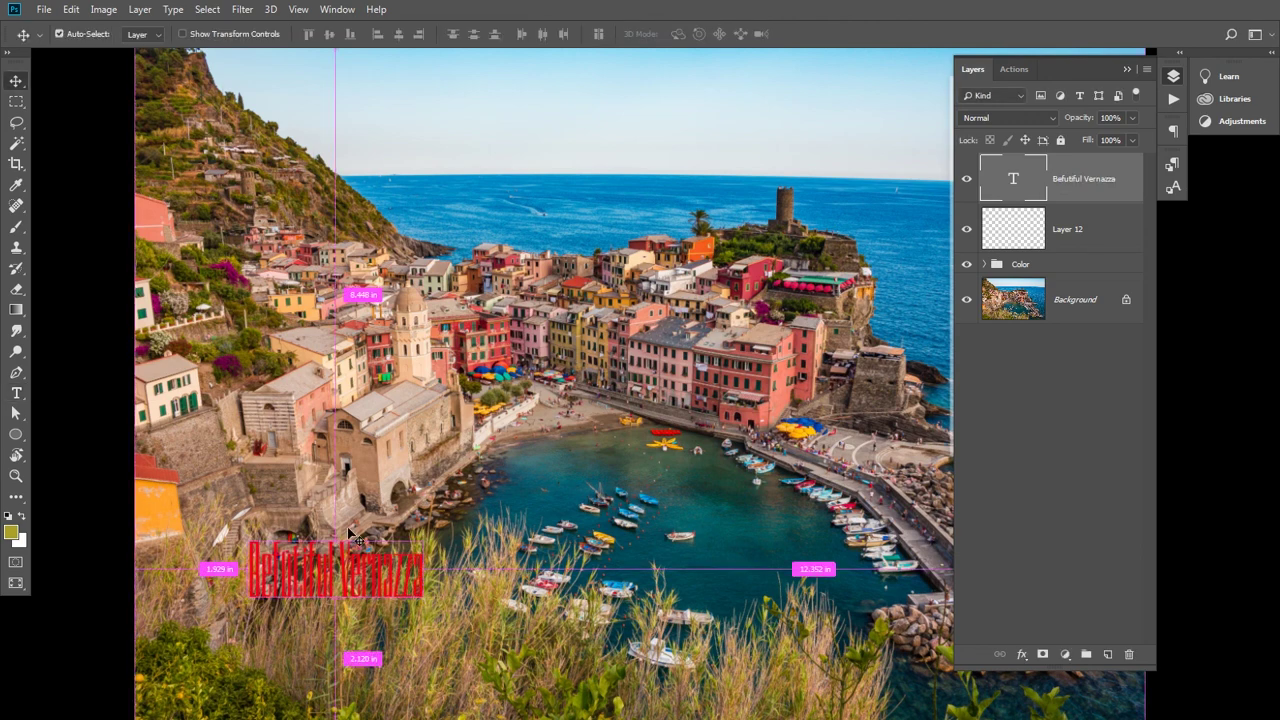
- Free-transform the title to about 385% width and 345% height, placing it across the lower part of the photo
key(ctrl+t)
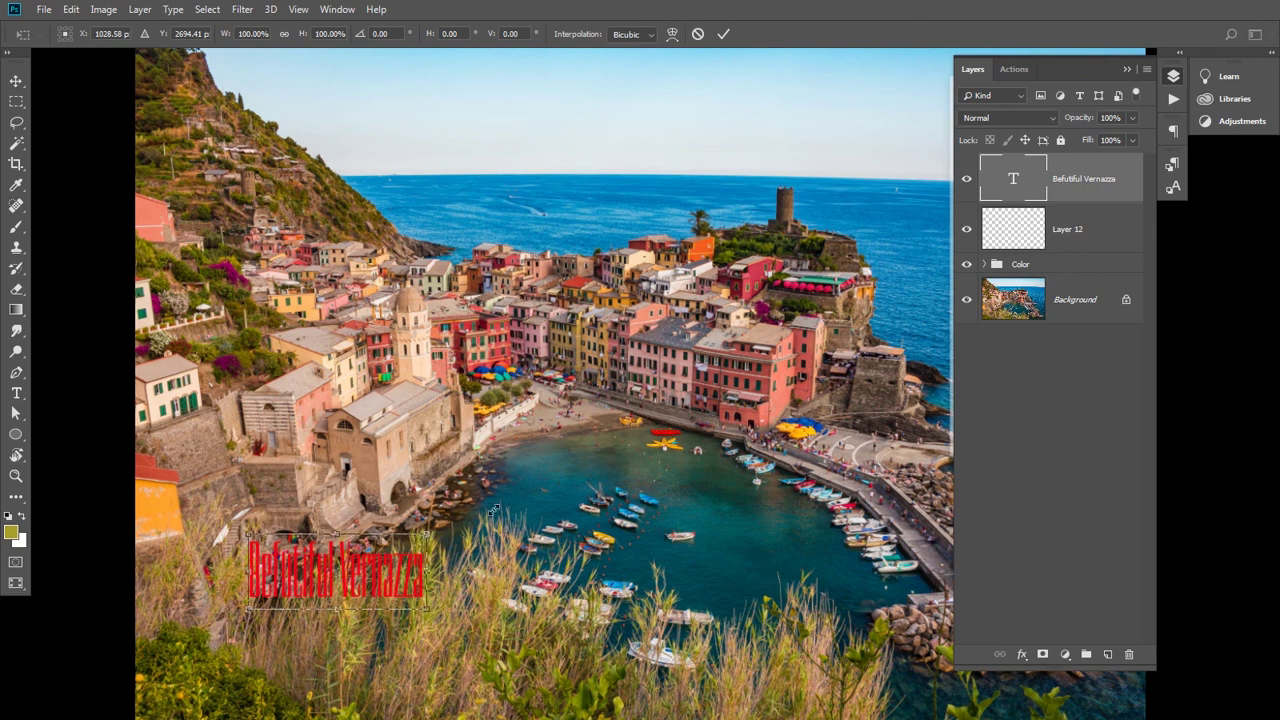
drag(427, 535, 808, 377)
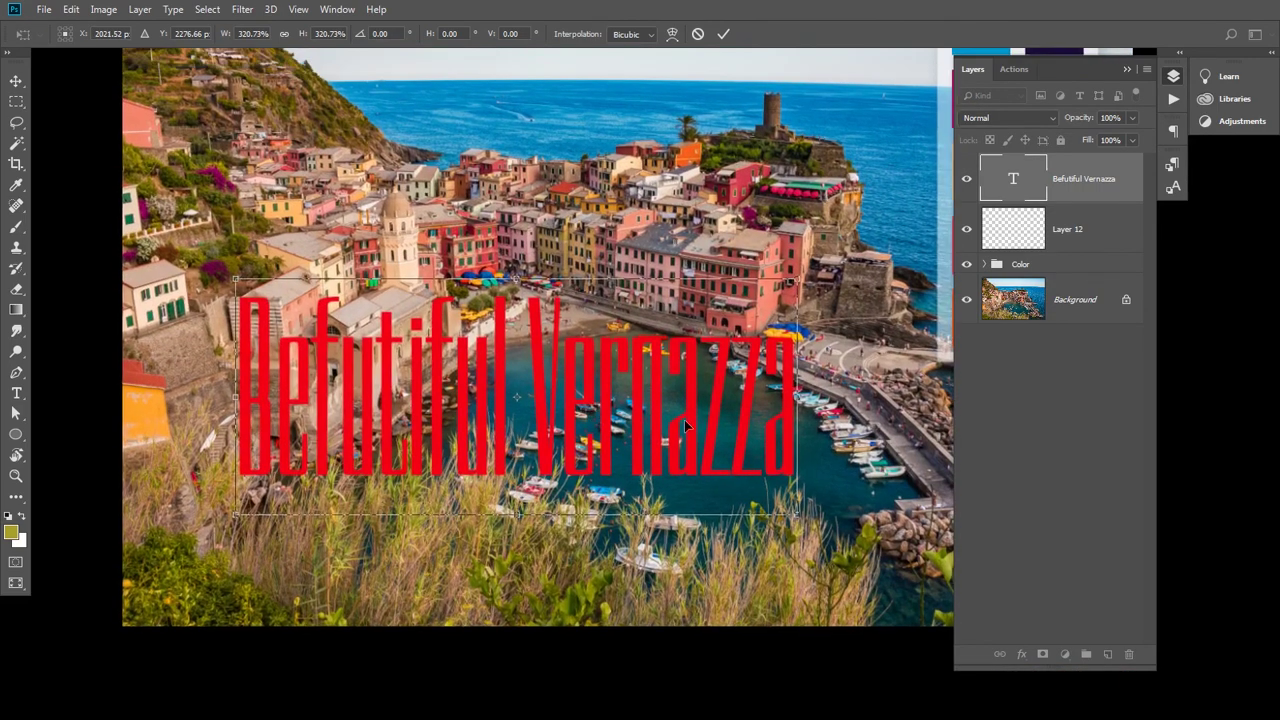
drag(686, 425, 662, 524)
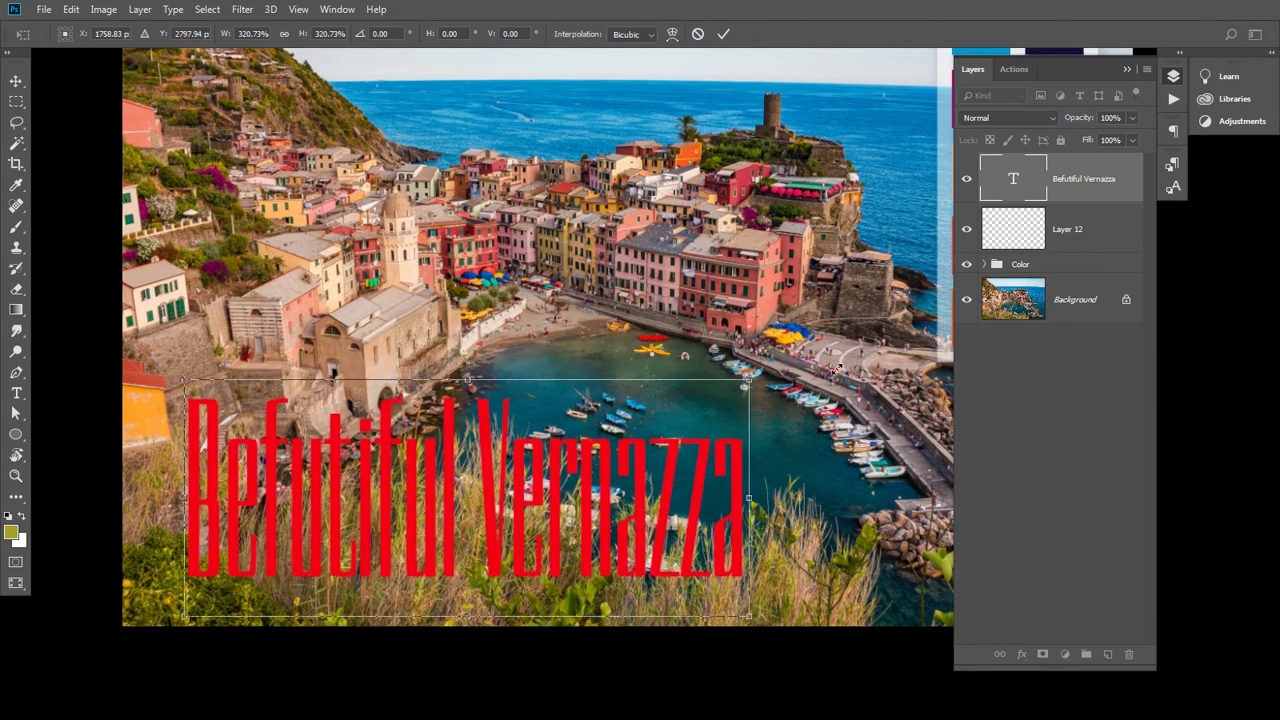
drag(836, 368, 858, 363)
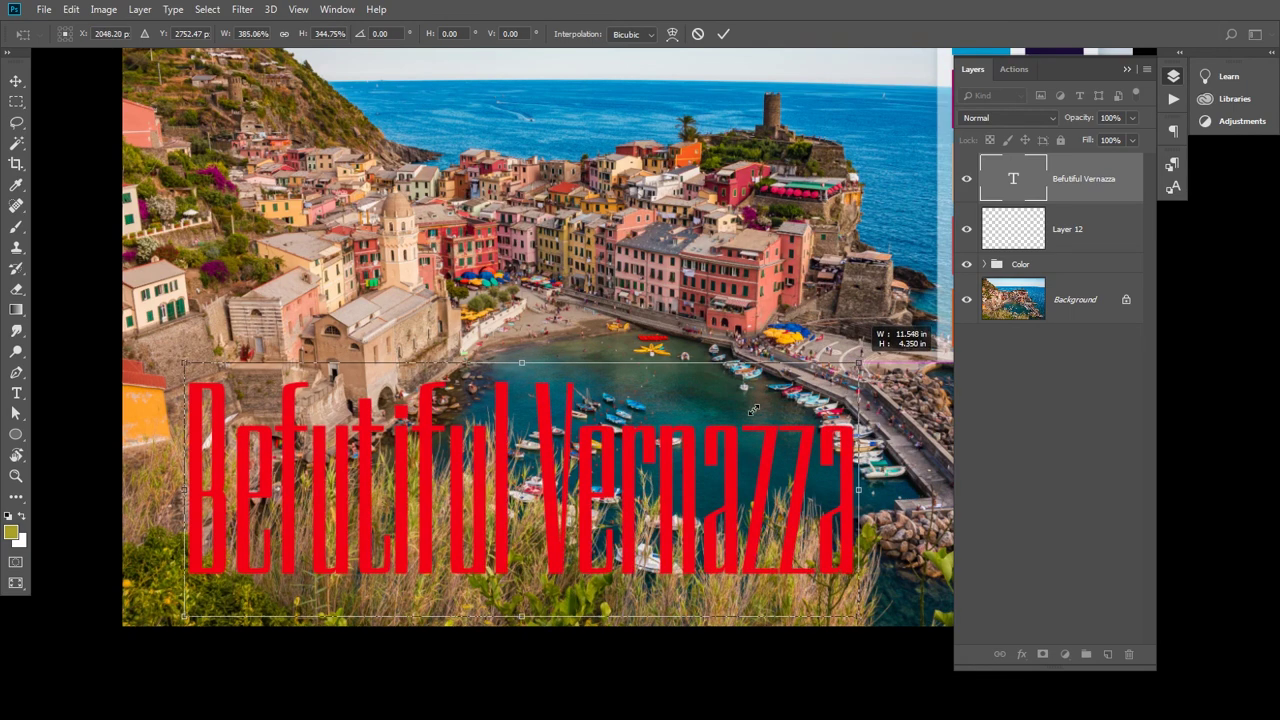
scroll(754, 411, down, 2)
drag(734, 428, 589, 417)
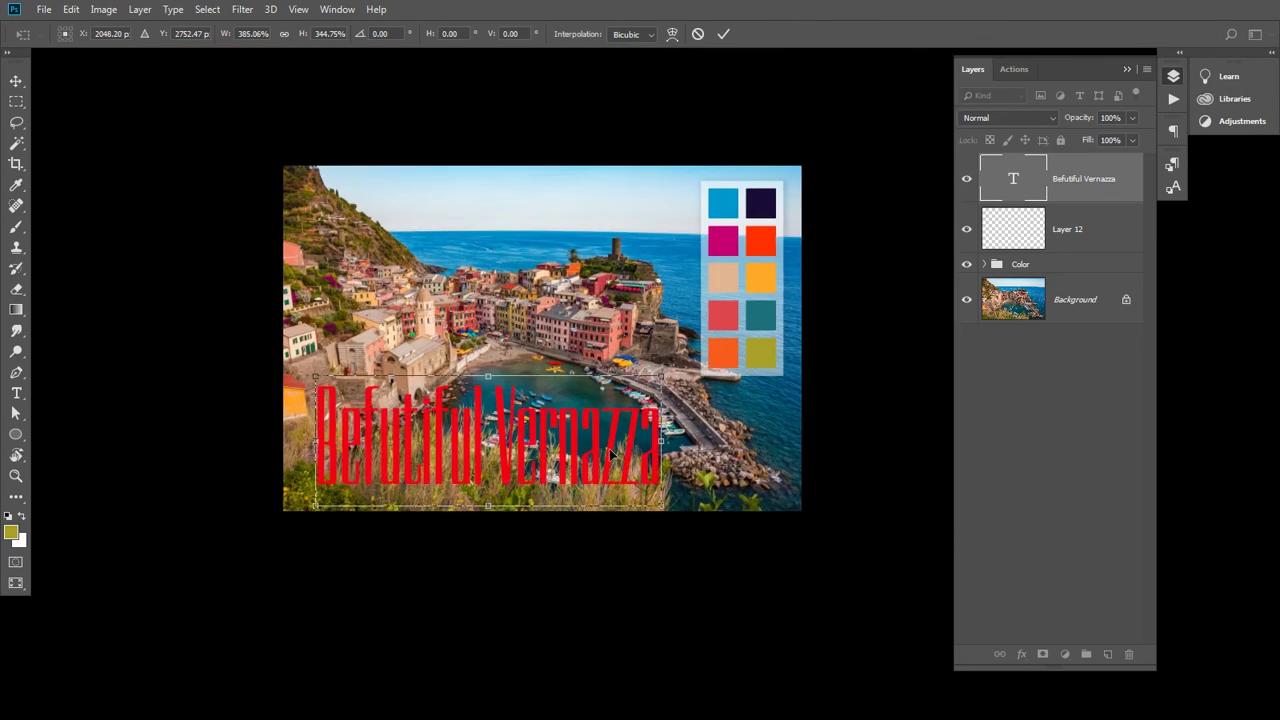
key(Return)
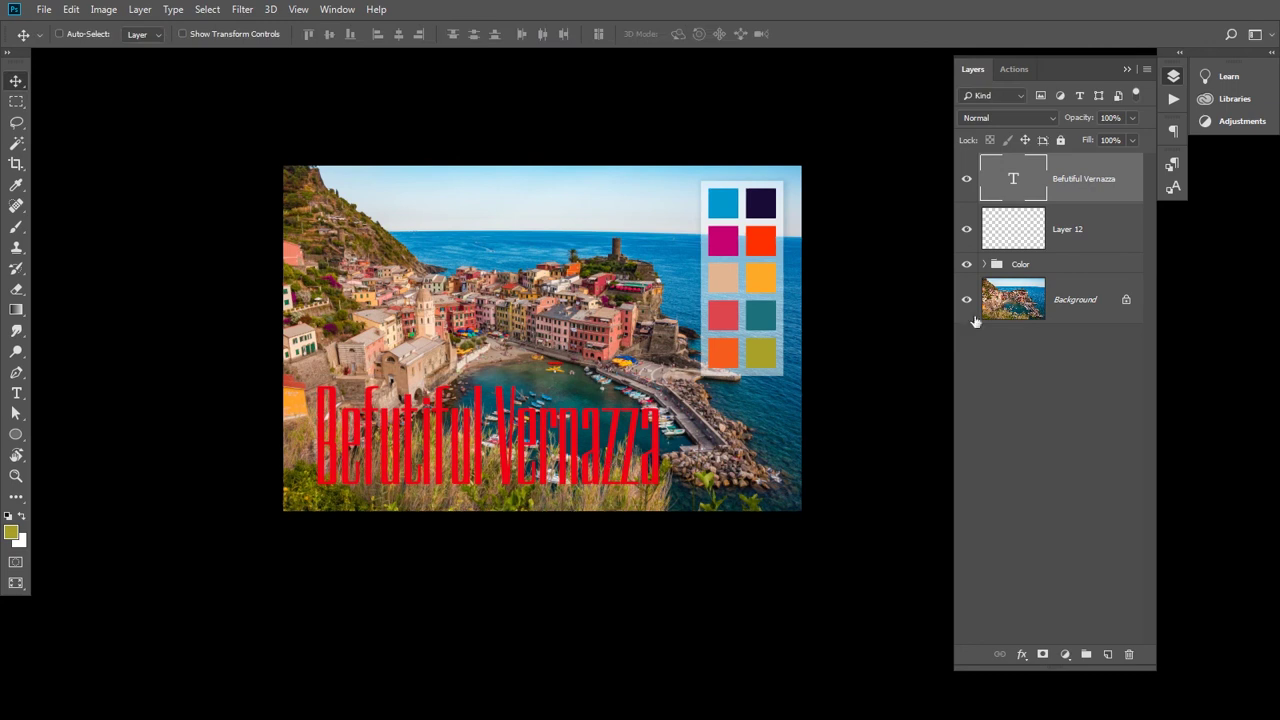
- Set the title layer's blend mode to Divide and its opacity to 50%
click(1045, 119)
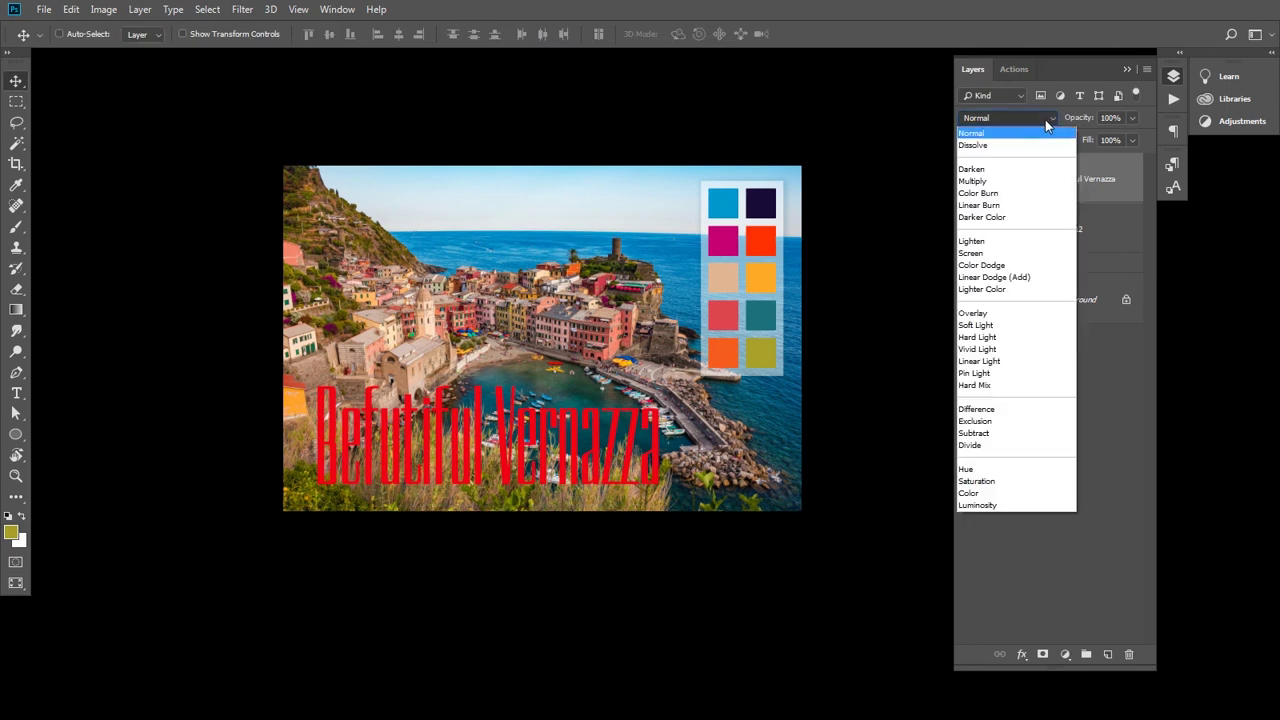
click(1019, 446)
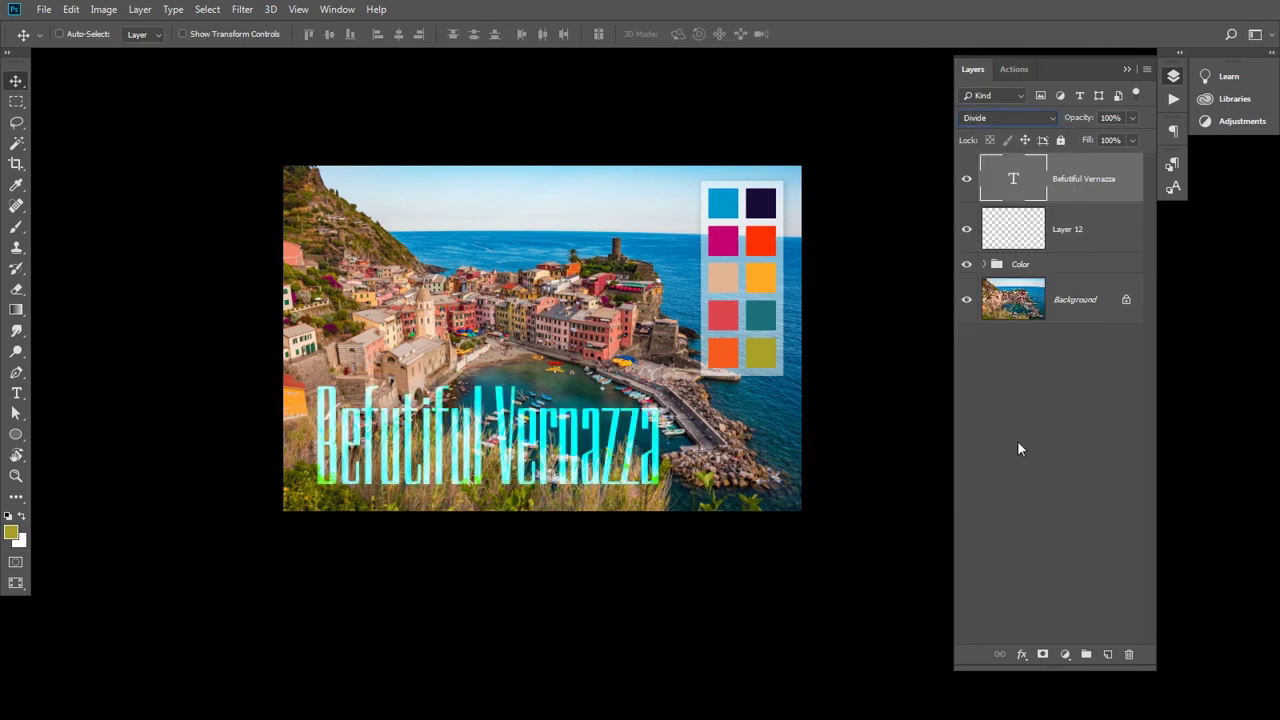
click(1132, 118)
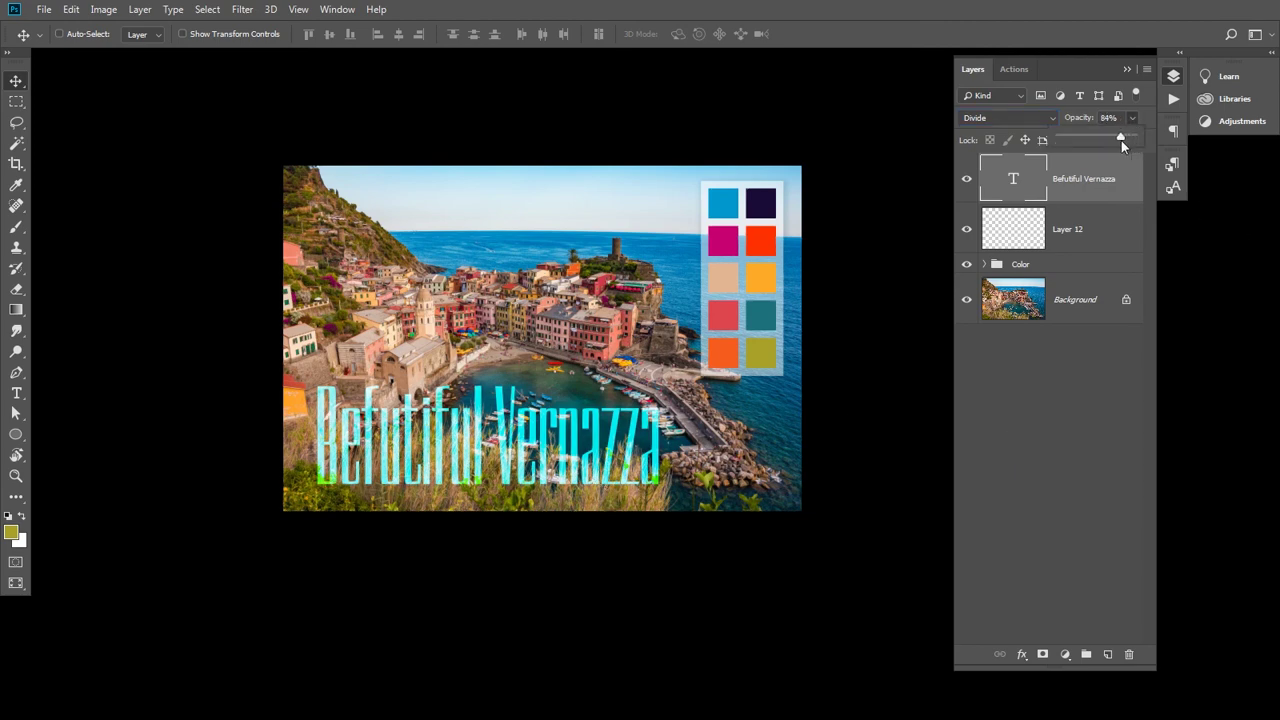
drag(1113, 140, 1101, 140)
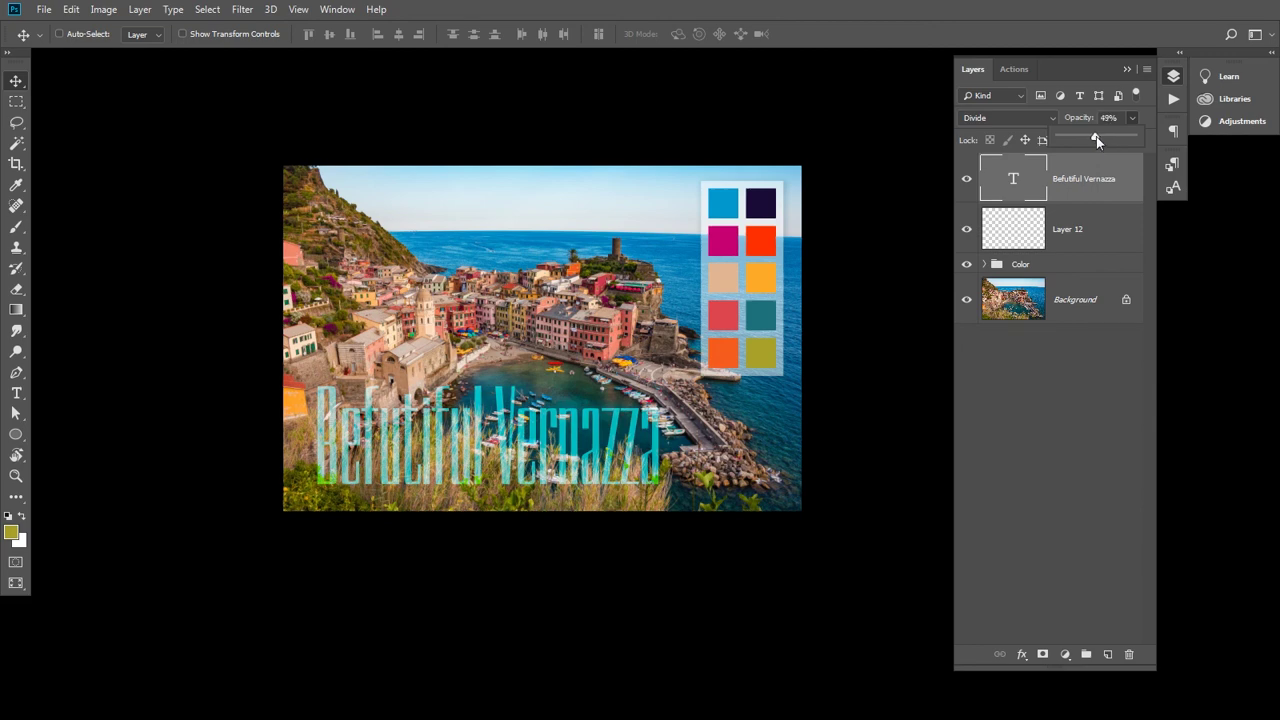
ctrl+click(597, 433)
- Widen the title with Free Transform until its last letter reaches the rocks below the palette, keeping its height
drag(632, 448, 640, 489)
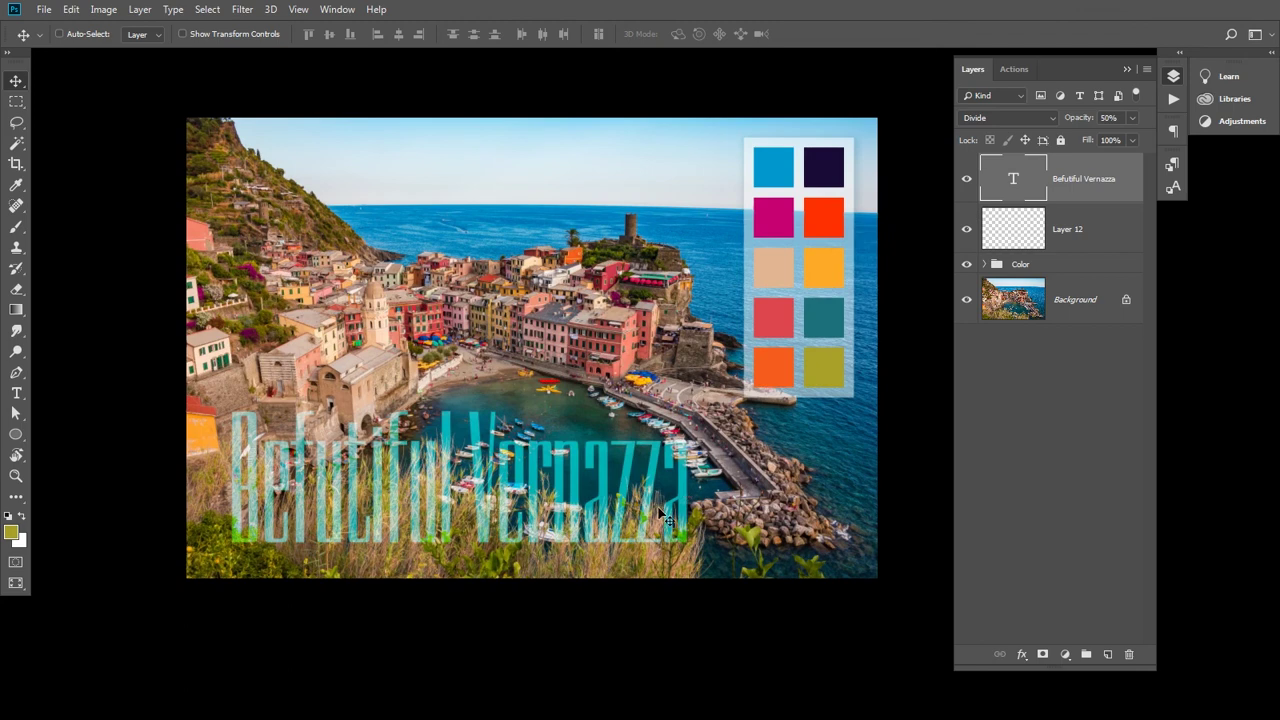
key(ctrl)
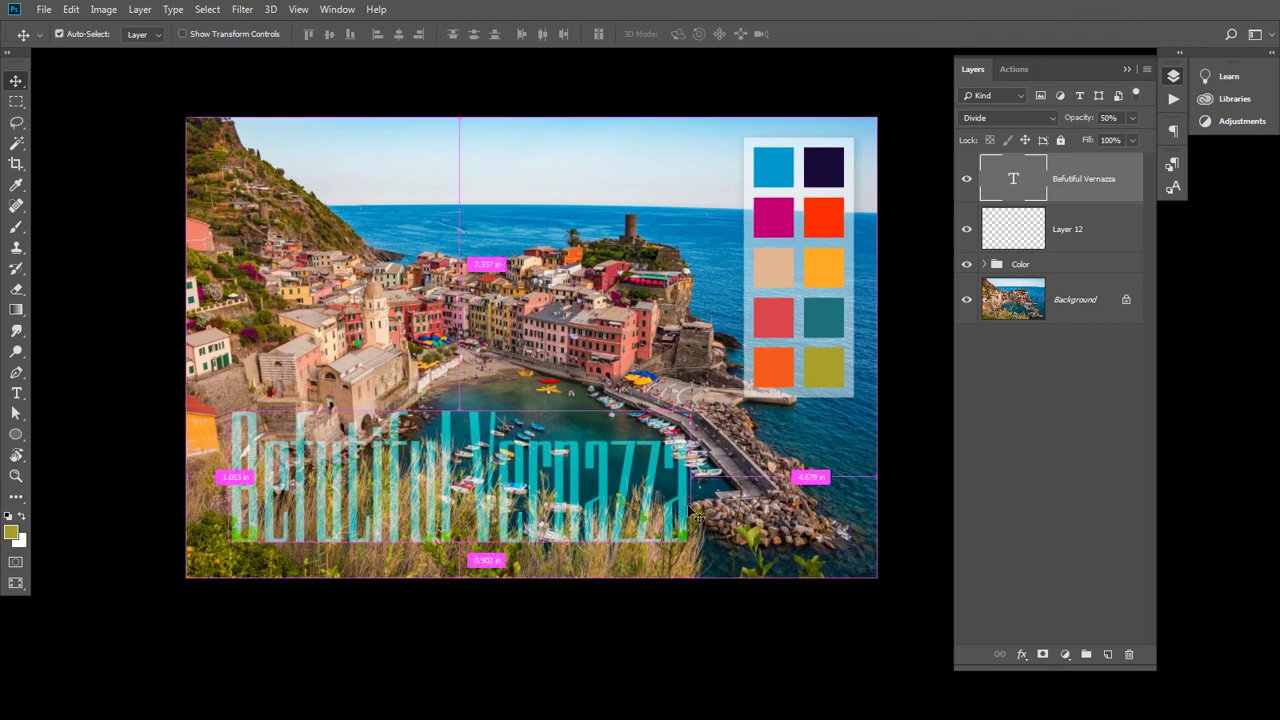
key(ctrl+t)
mouse_move(690, 485)
mouse_down()
mouse_move(762, 489)
mouse_move(712, 480)
mouse_up()
key(Return)
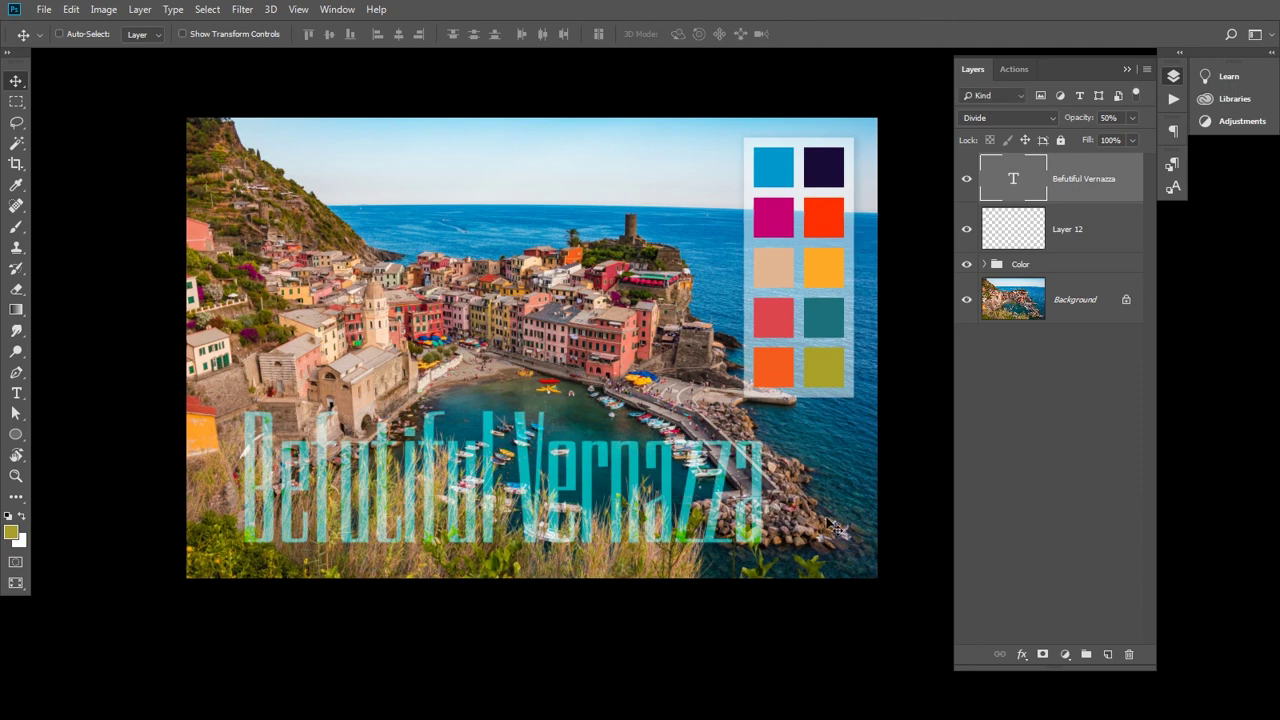
key(f)
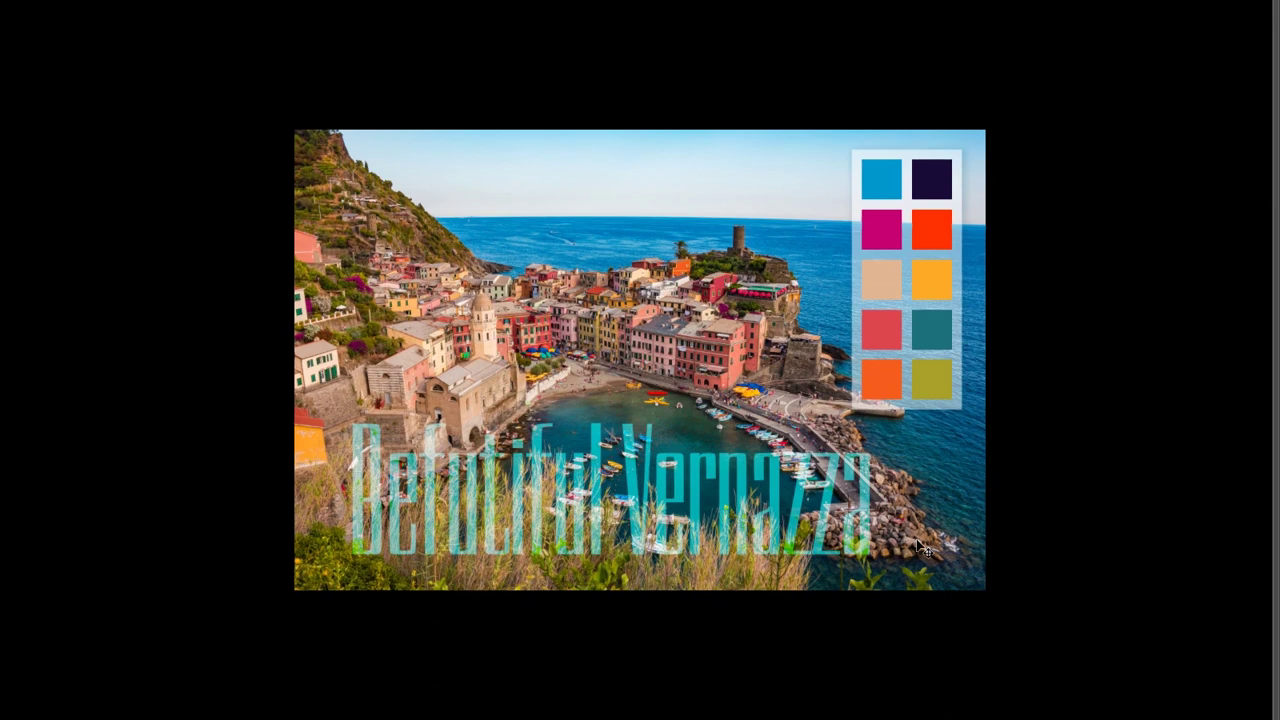
key(ctrl)
key(ctrl+plus)
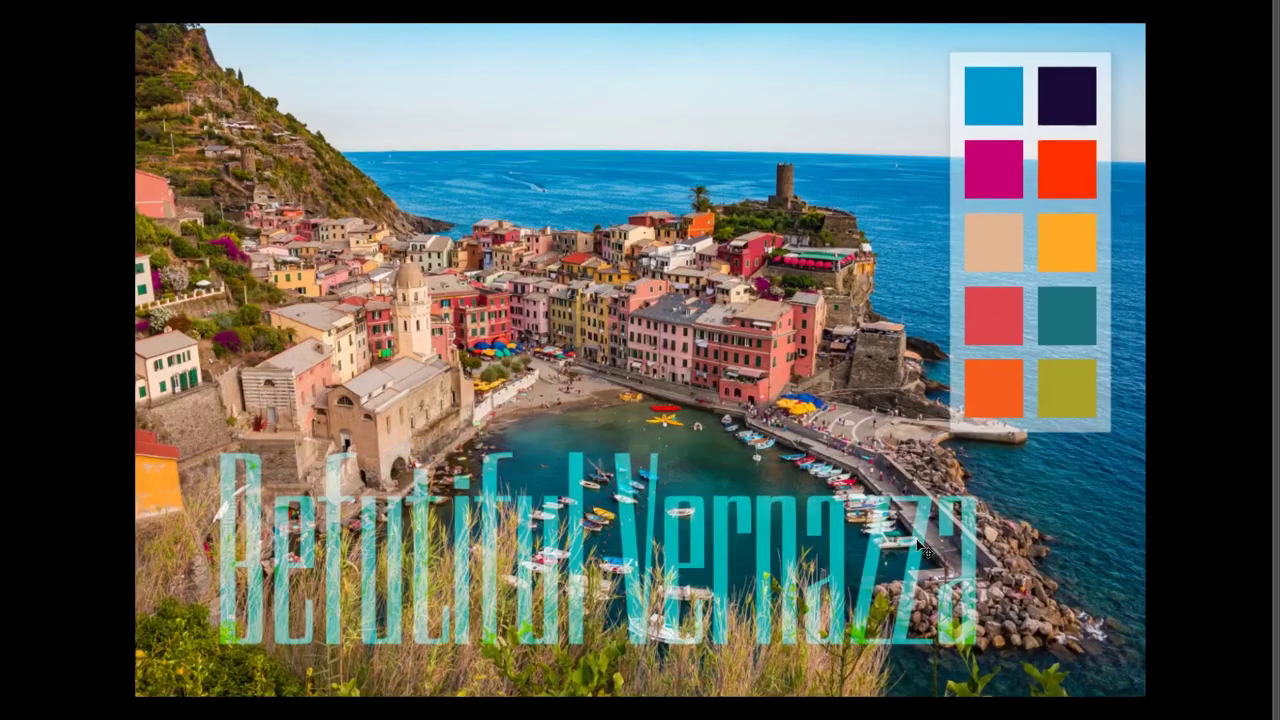